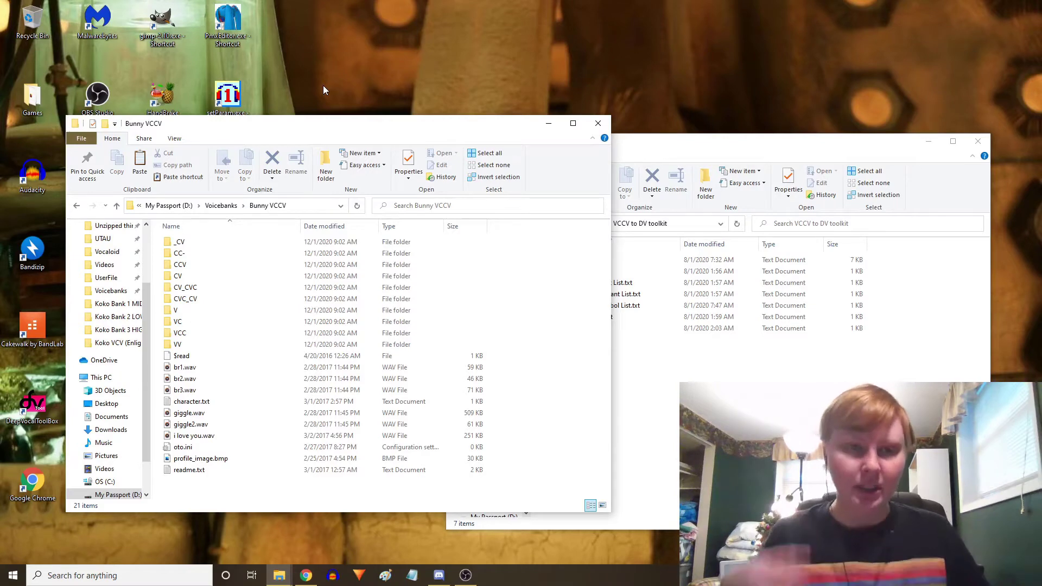
Step: Delete the CC- and VCC folders from the Bunny VCCV voicebank folder
click(206, 333)
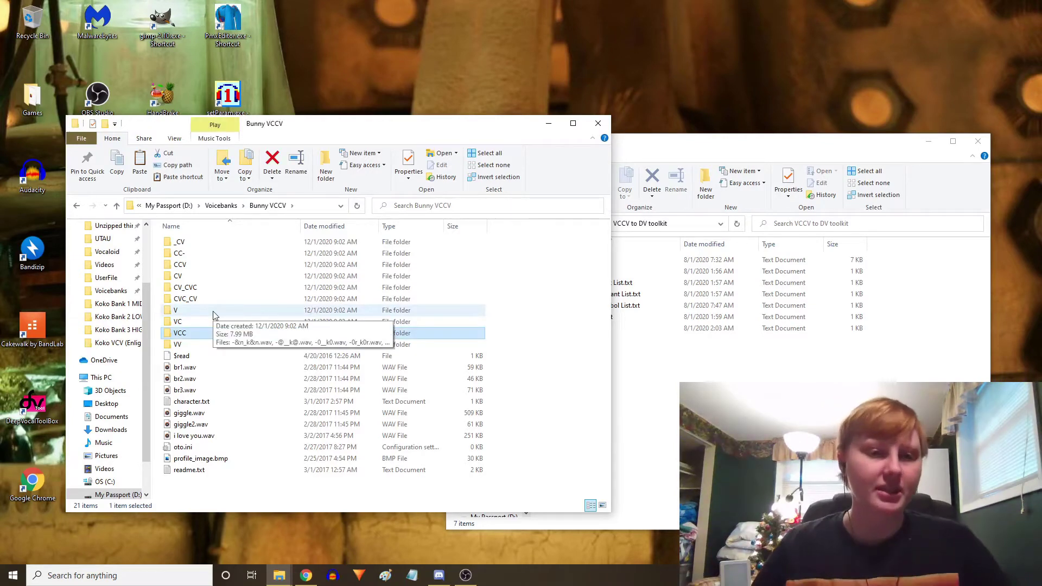
ctrl+click(211, 254)
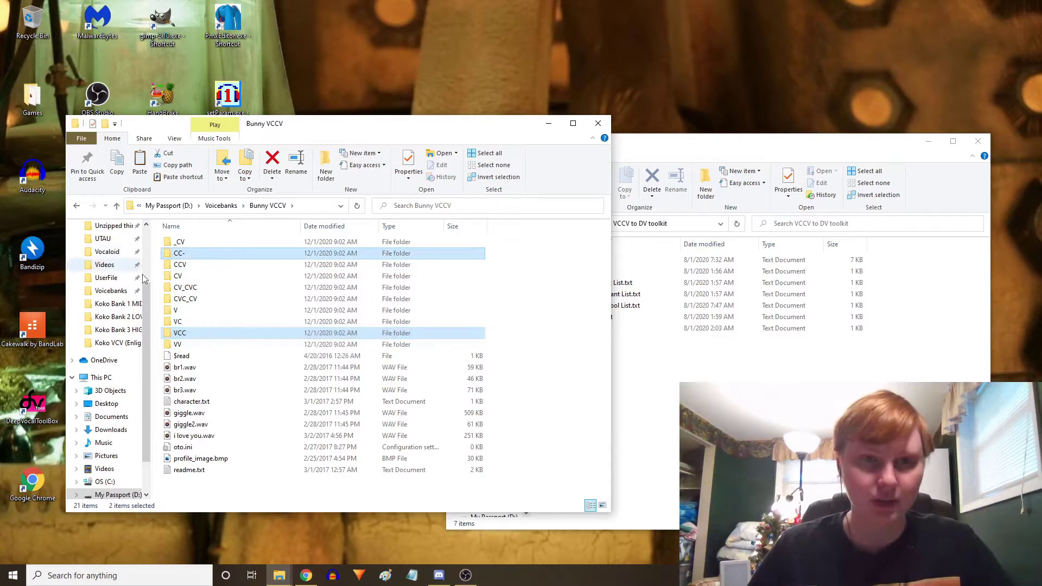
click(272, 159)
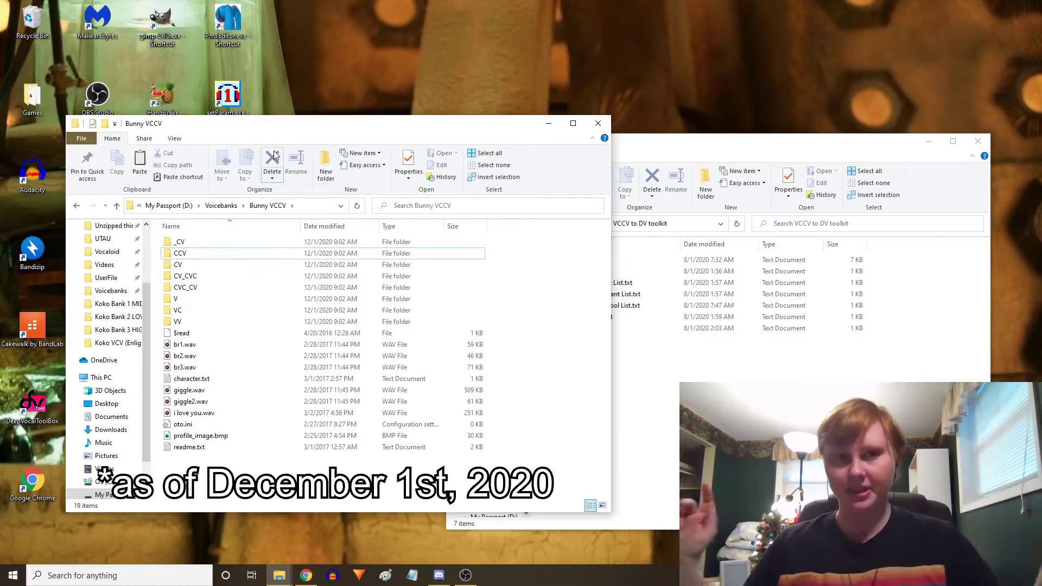
Step: Delete all loose files in the Bunny VCCV folder except br1.wav, br2.wav and br3.wav, keeping the remaining subfolders
click(197, 333)
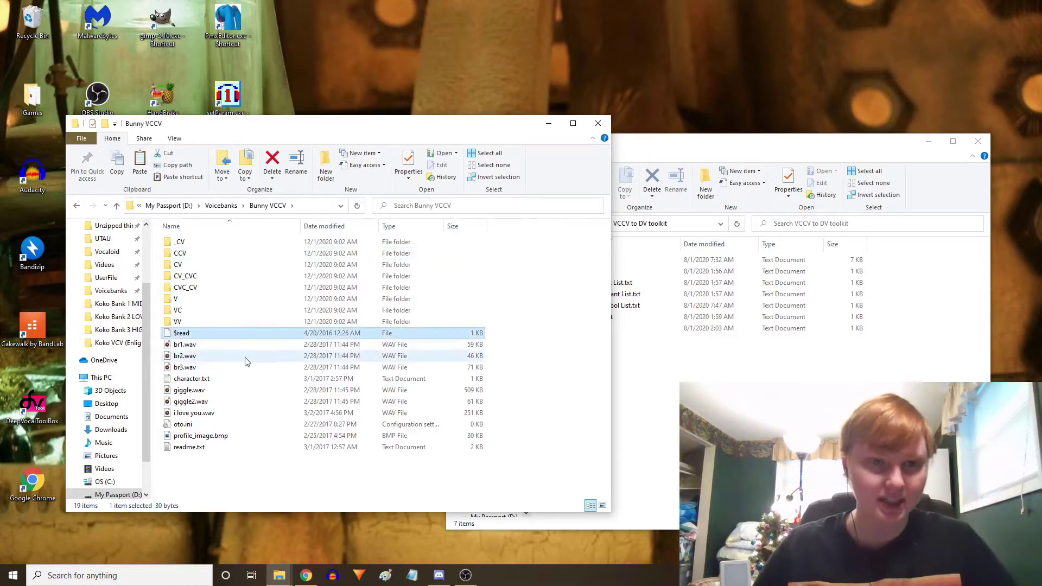
shift+click(365, 448)
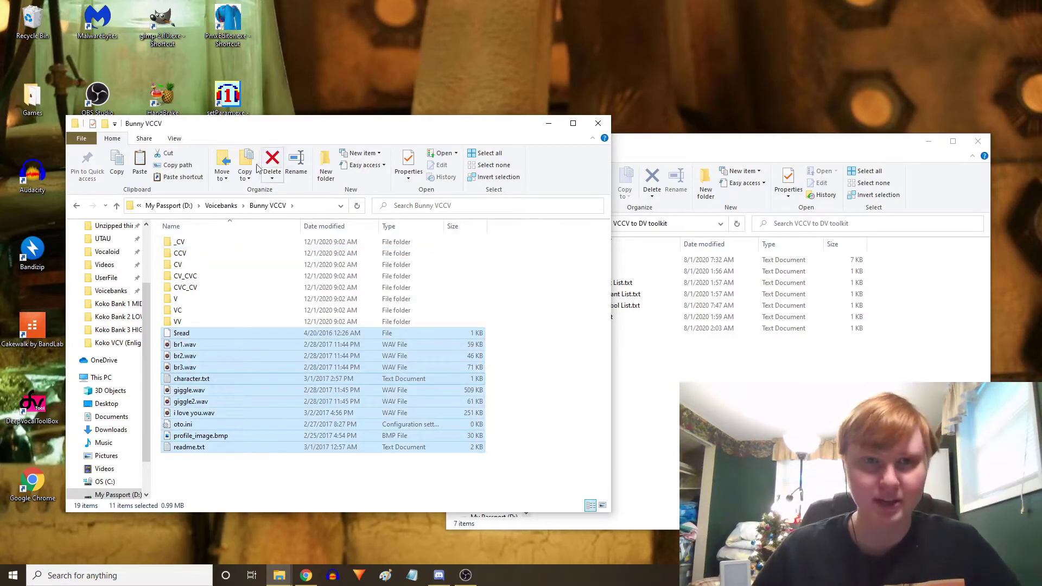
click(213, 353)
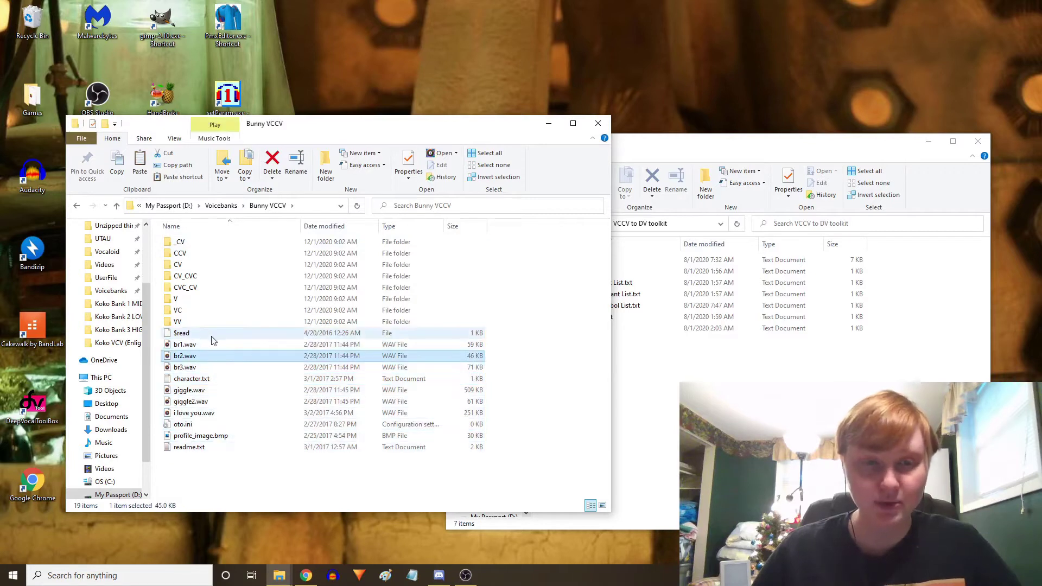
click(216, 341)
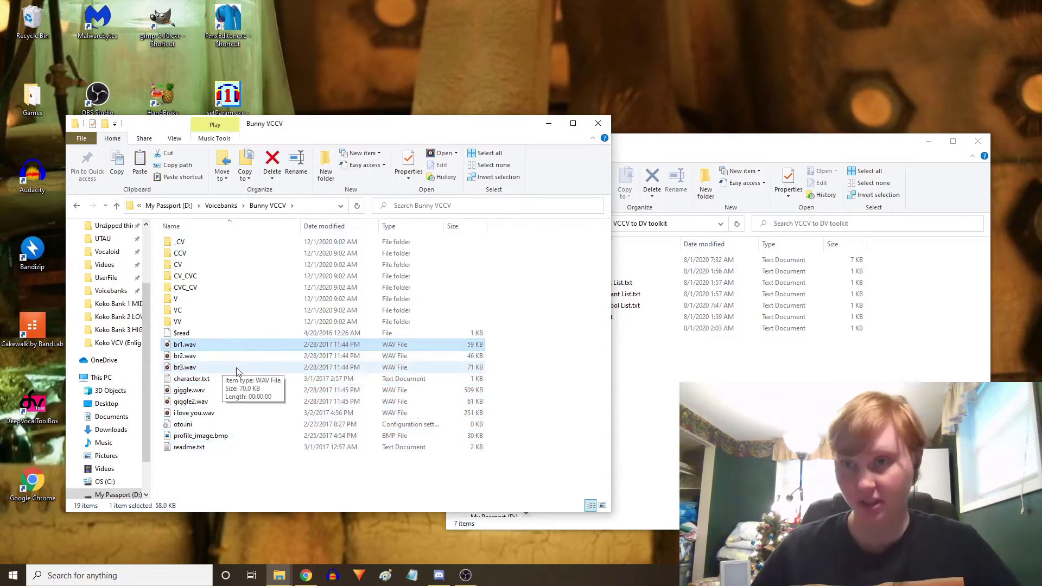
click(226, 335)
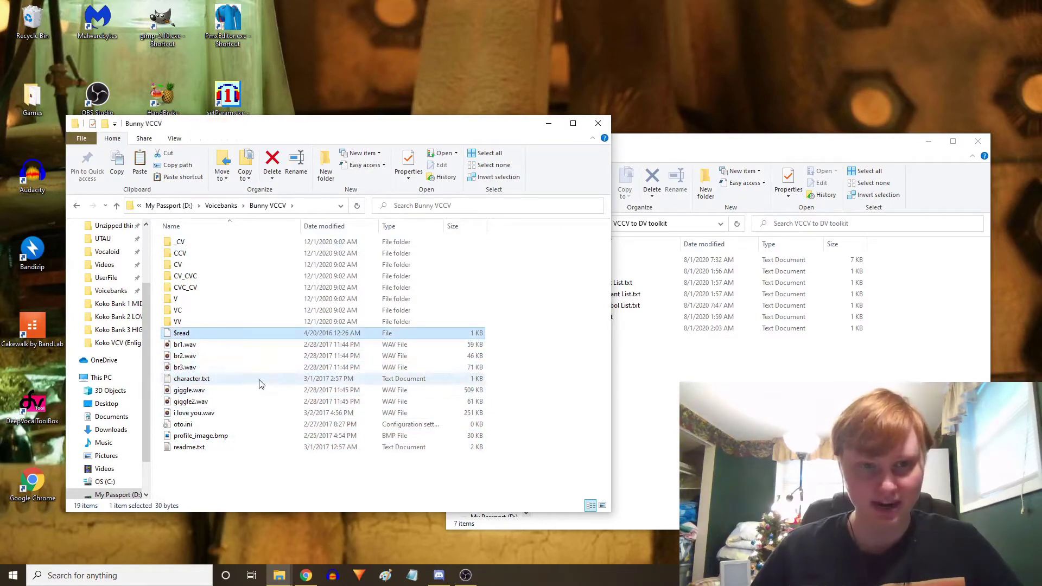
ctrl+click(260, 383)
ctrl+shift+click(226, 448)
key(Delete)
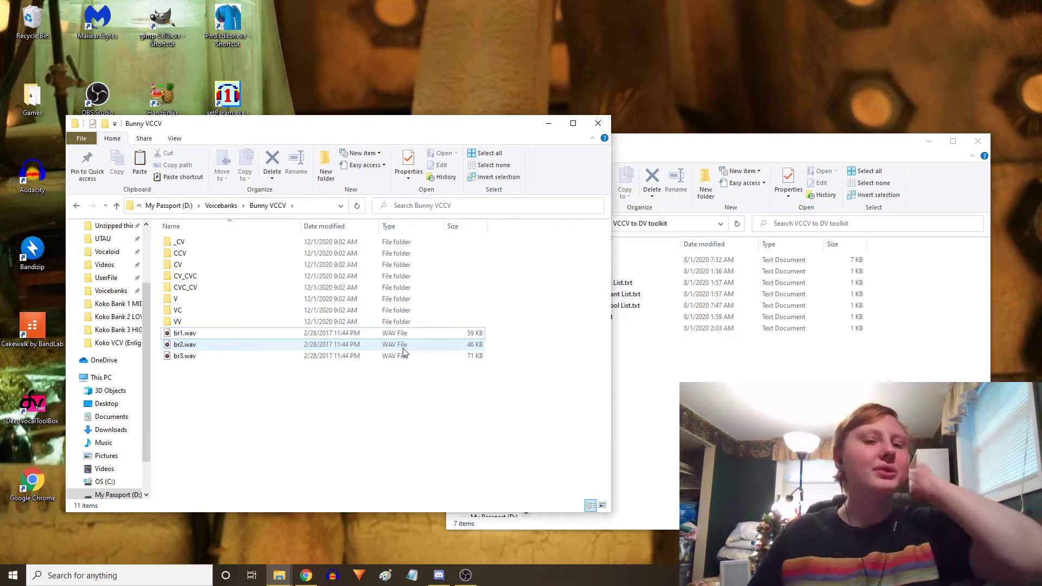
Step: Launch DeepVocal ToolBox, open its Phonetic Dictionary and look through the available list categories
double_click(31, 405)
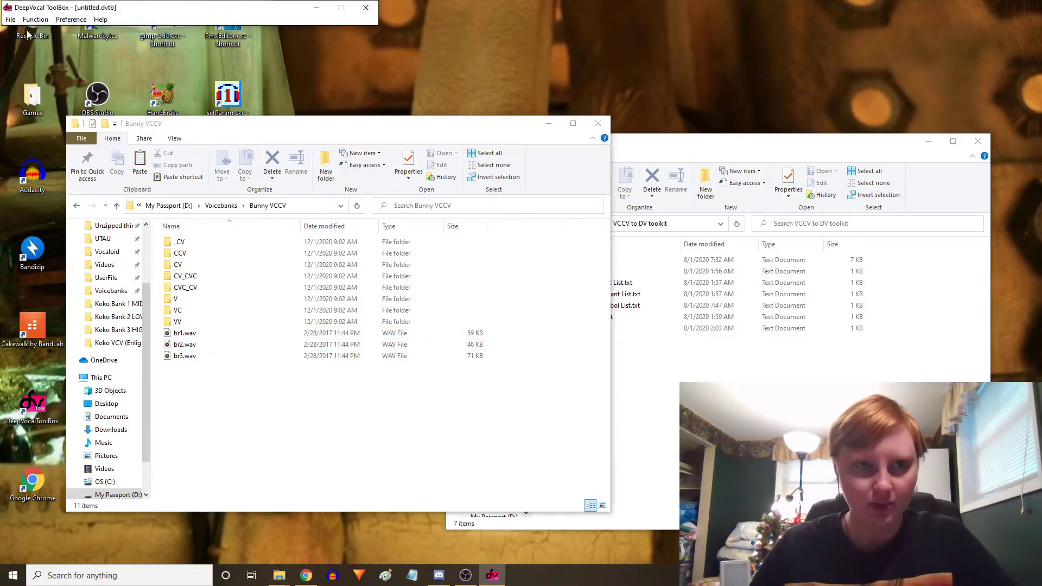
click(10, 20)
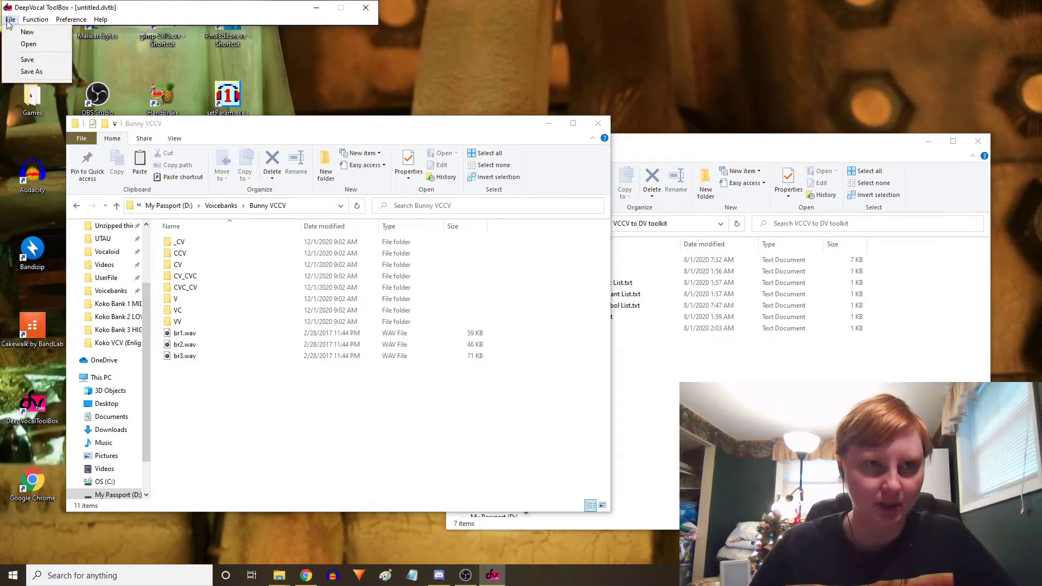
mouse_move(35, 19)
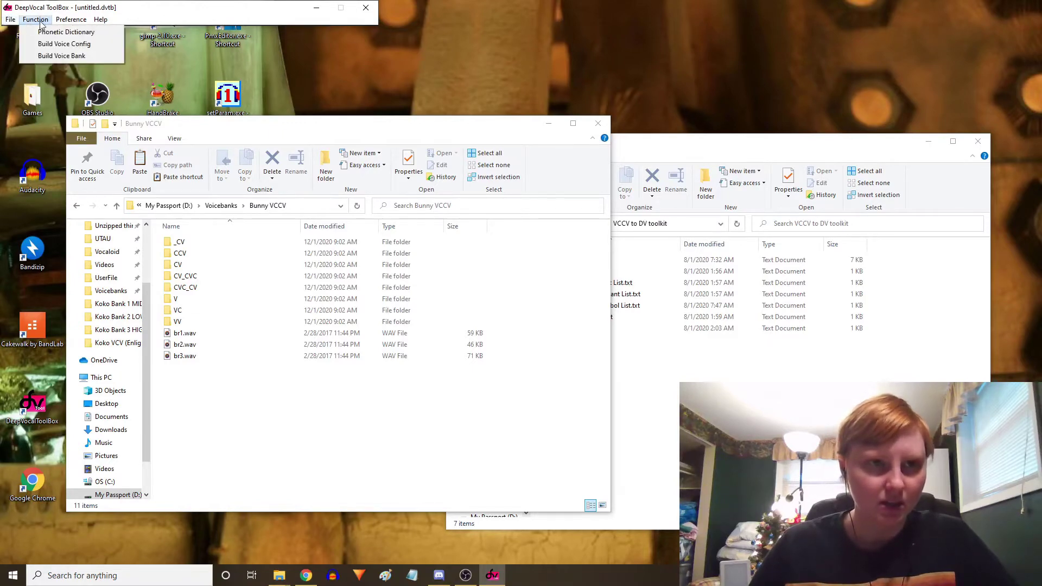
click(66, 32)
drag(162, 17, 169, 60)
click(340, 68)
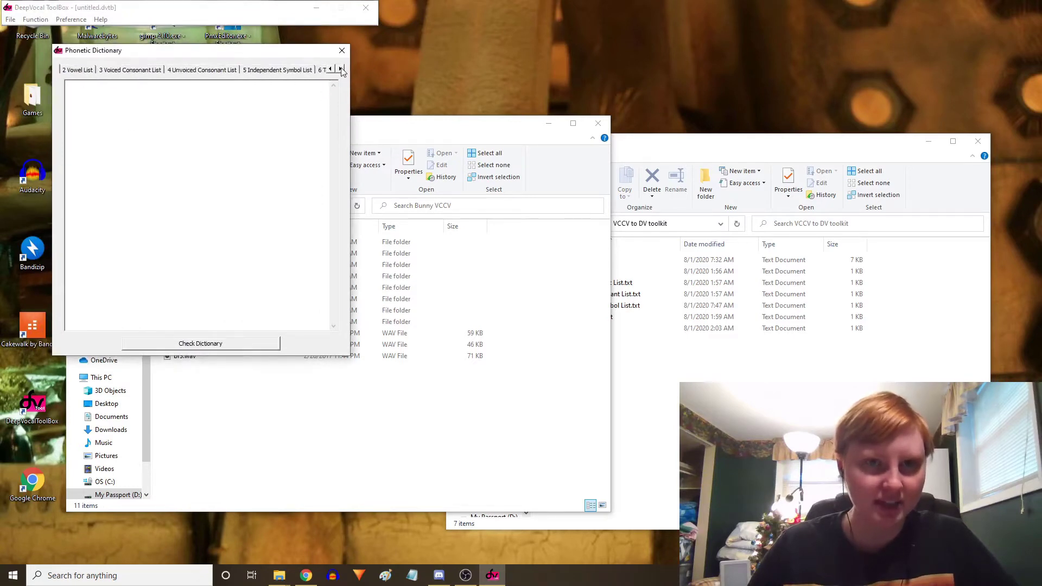
click(340, 68)
click(330, 68)
click(330, 69)
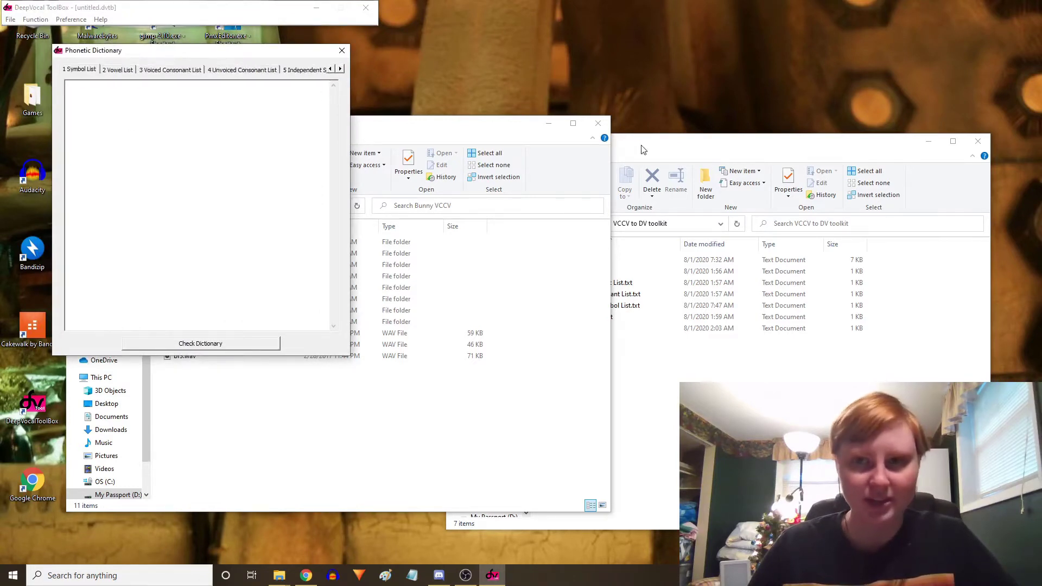
Step: Copy the full contents of 1_Symbol List.txt from the VCCV to DV toolkit folder into the dictionary's Symbol List
click(684, 148)
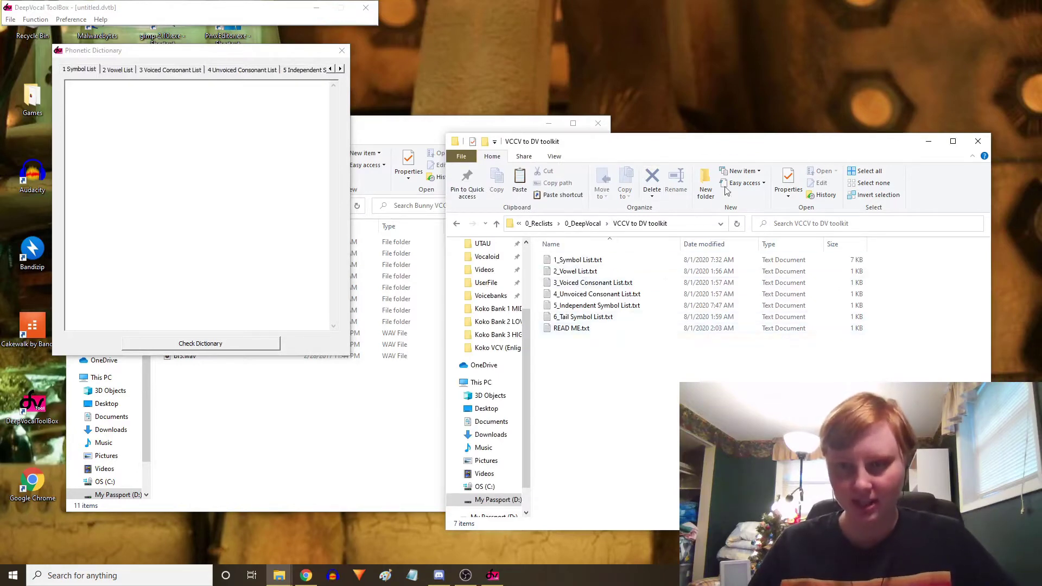
drag(718, 142, 727, 120)
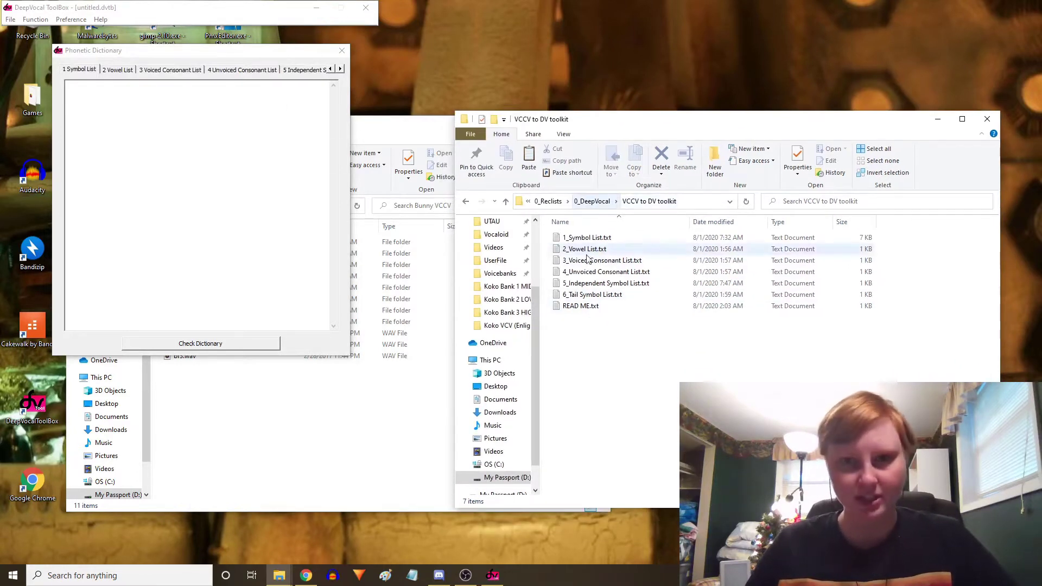
double_click(618, 238)
click(480, 160)
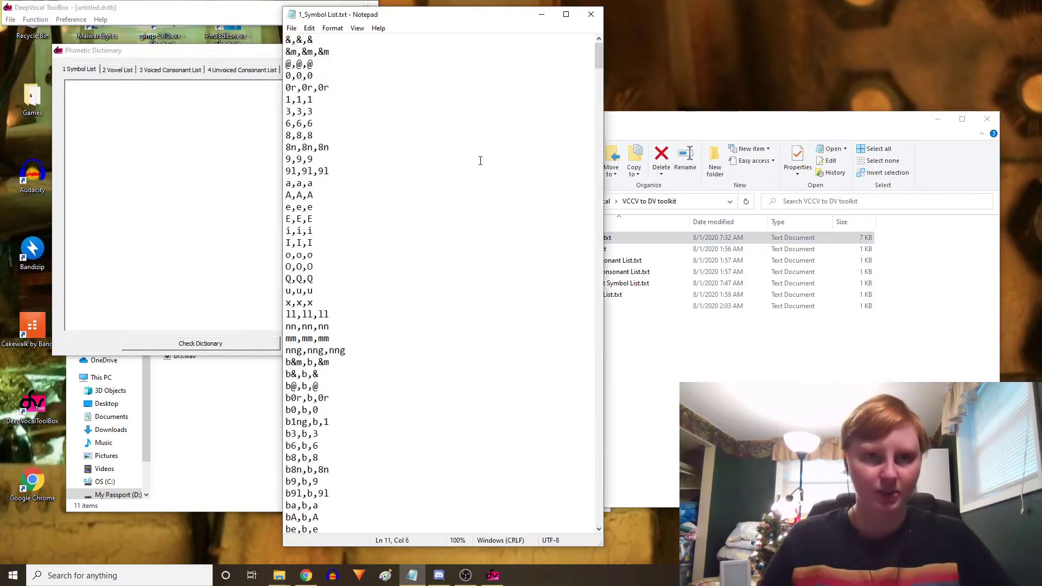
key(ctrl+a)
drag(278, 172, 350, 172)
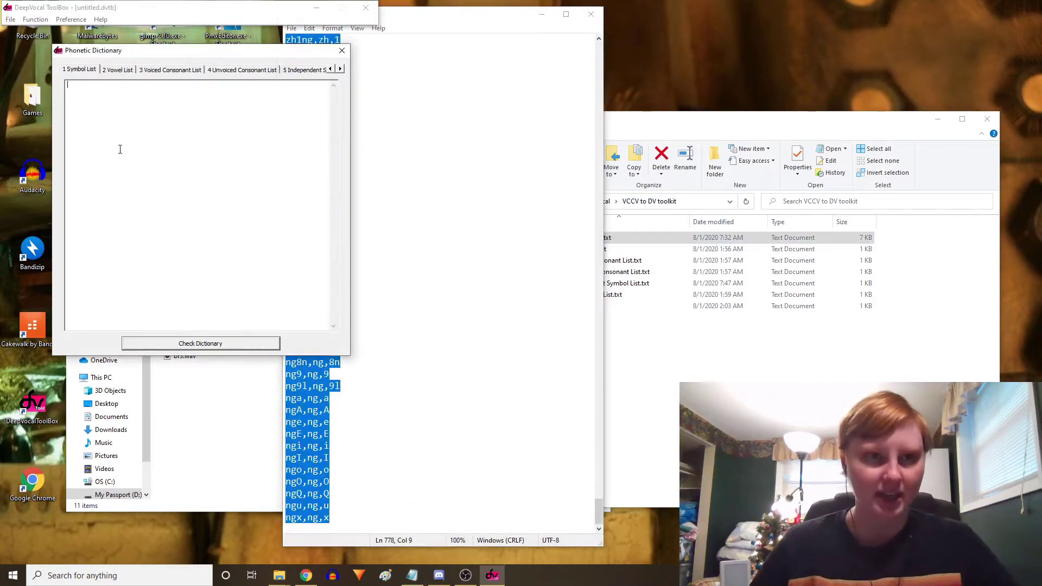
click(119, 148)
key(ctrl+v)
Step: Copy the full contents of 2_Vowel List.txt into the Phonetic Dictionary's Vowel List
click(118, 70)
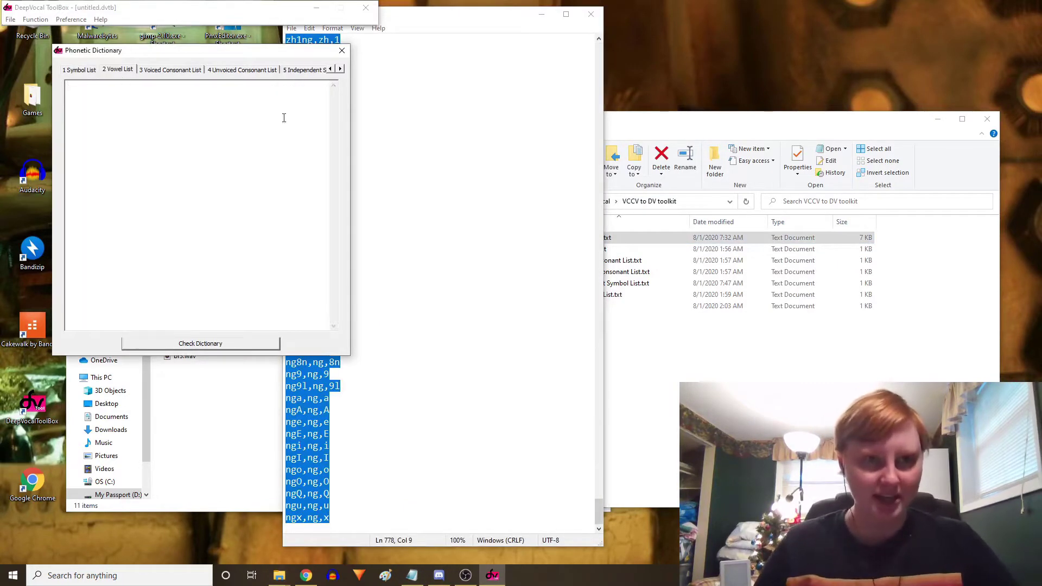
double_click(695, 248)
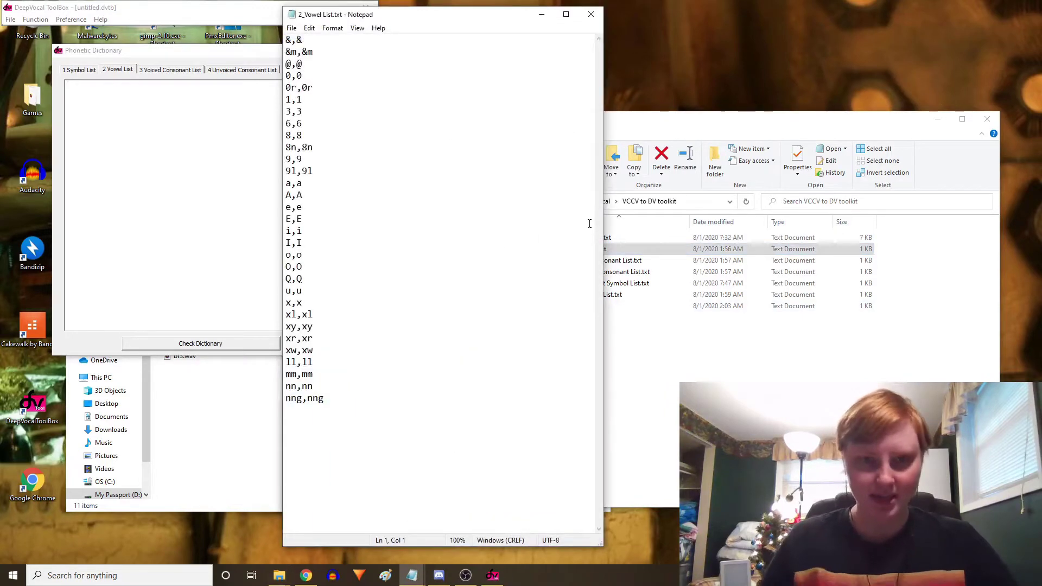
key(ctrl+a)
key(ctrl+c)
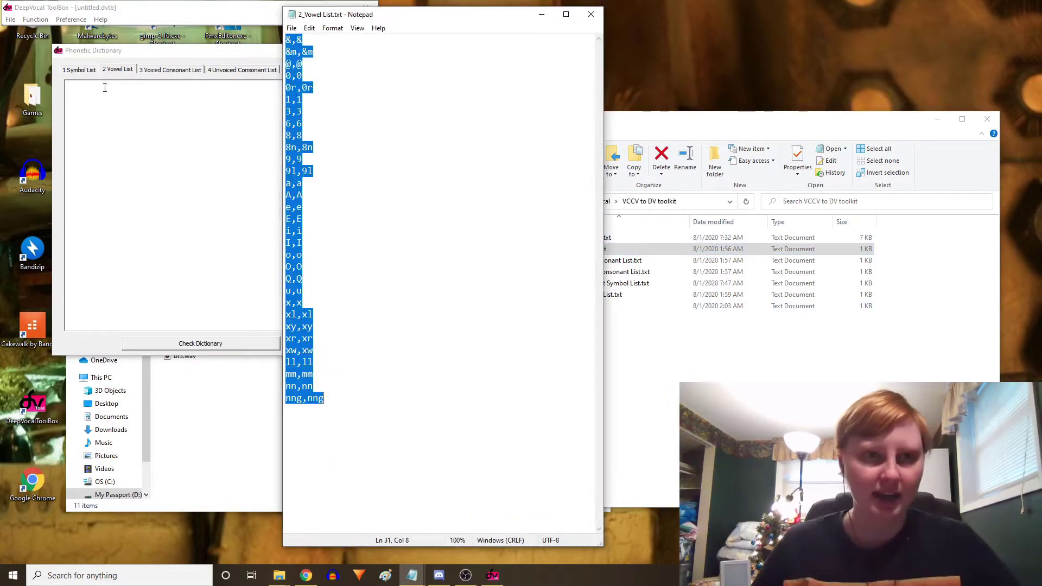
click(105, 105)
key(ctrl+v)
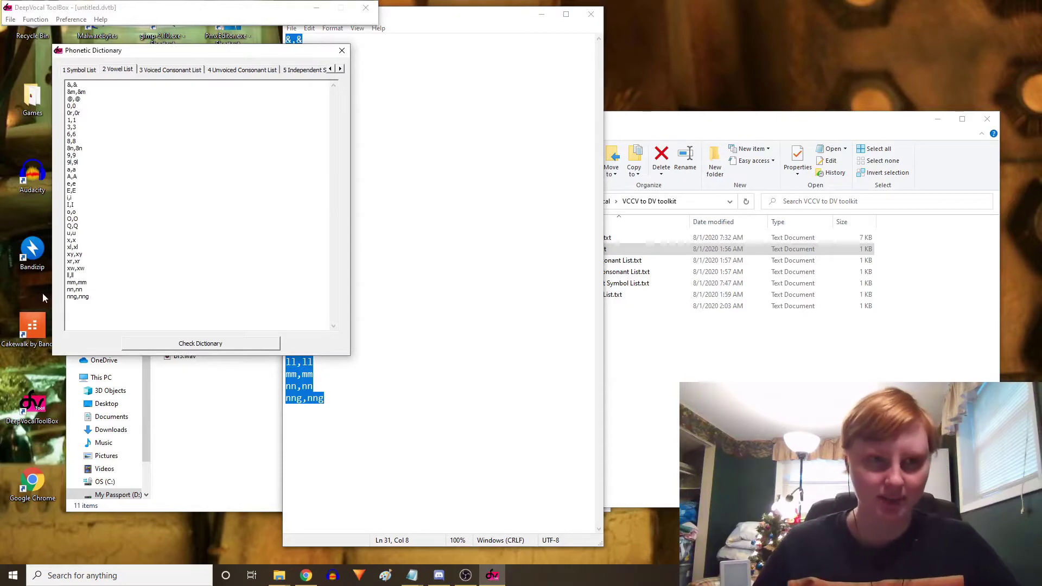
click(639, 191)
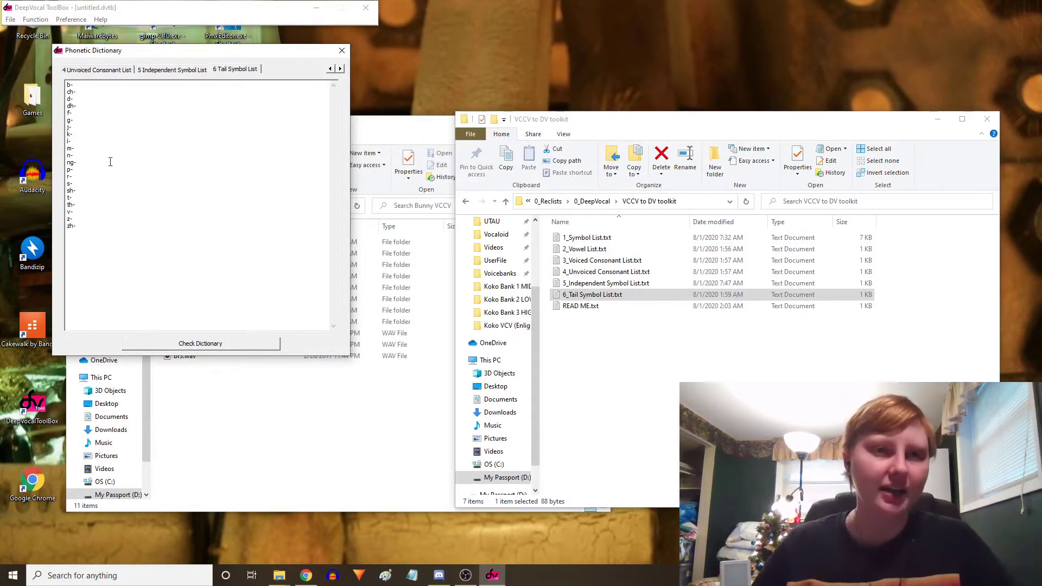
Step: Save the project as "VCCV to DV Demo" in the Bunny VCCV folder as a DeepVocal ToolBox file
click(330, 68)
click(330, 68)
click(330, 68)
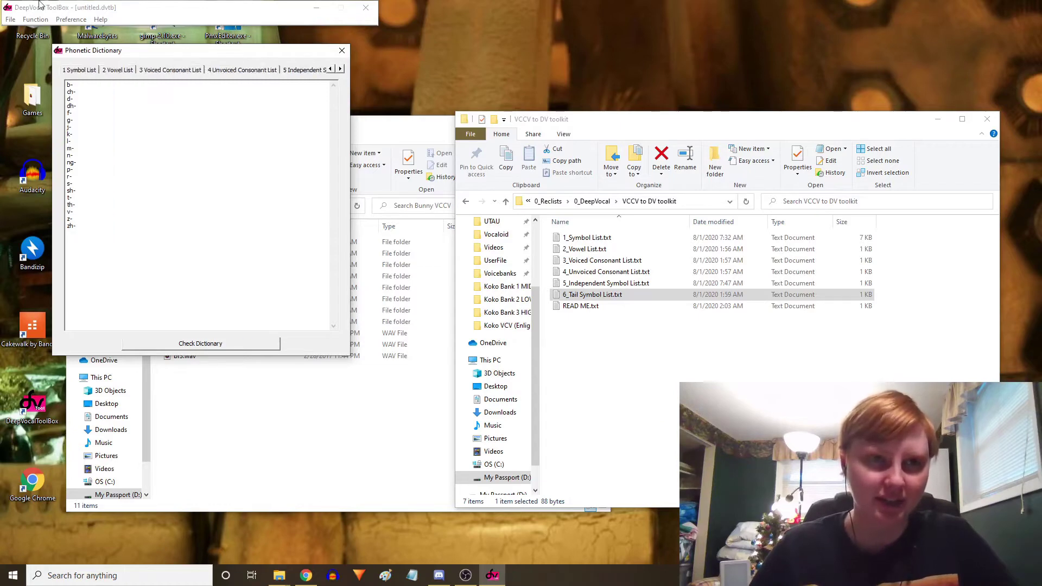
click(11, 19)
click(22, 60)
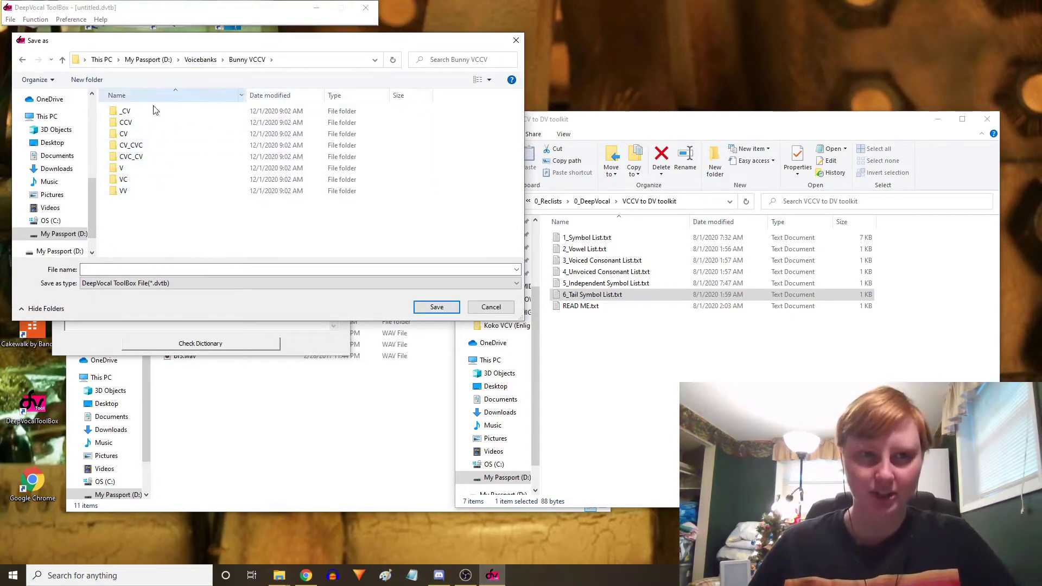
click(232, 268)
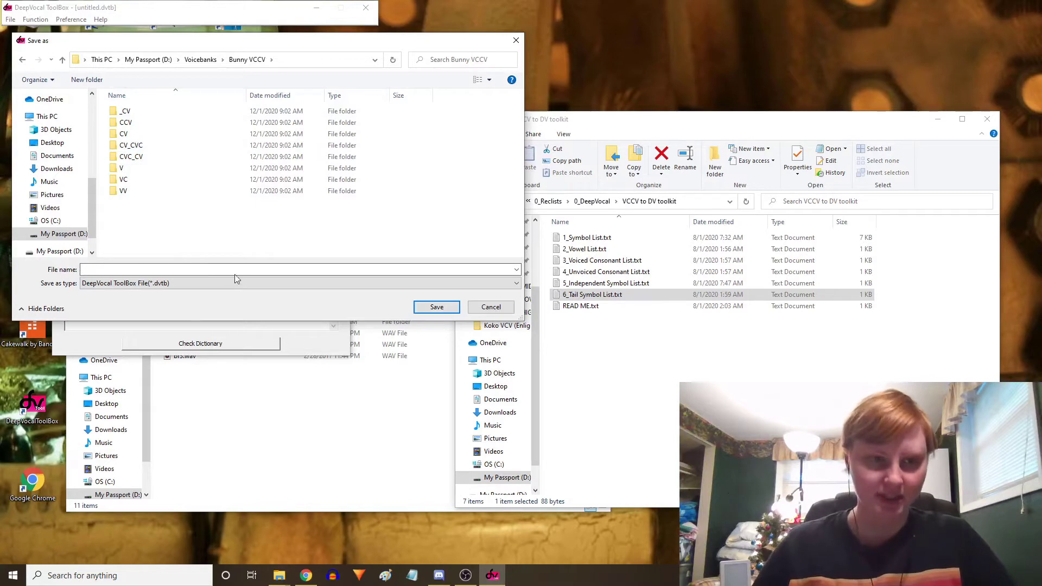
text(Bunn)
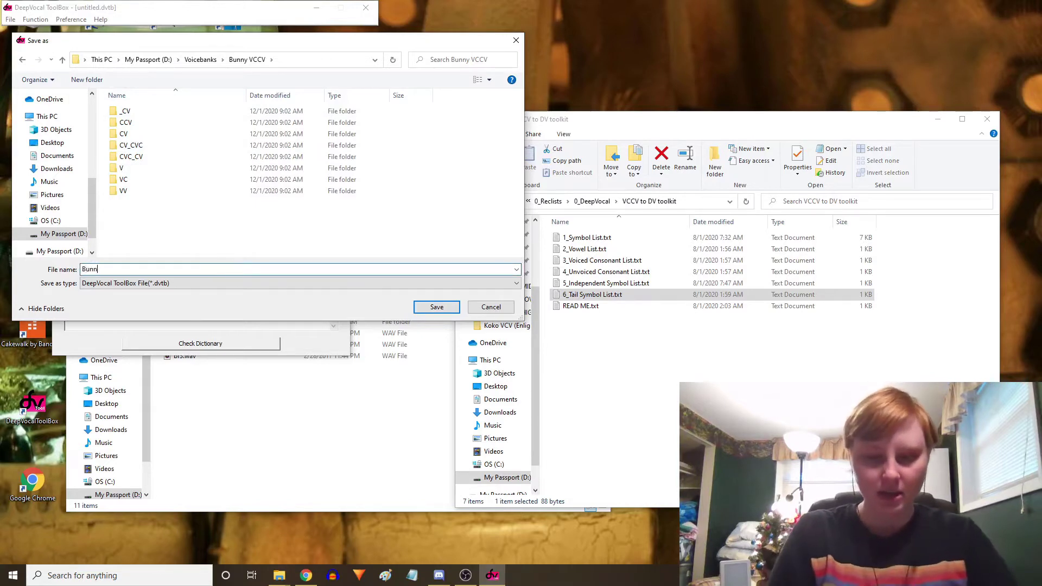
key(BackSpace)
key(BackSpace)
text(VCCV to DV Demo)
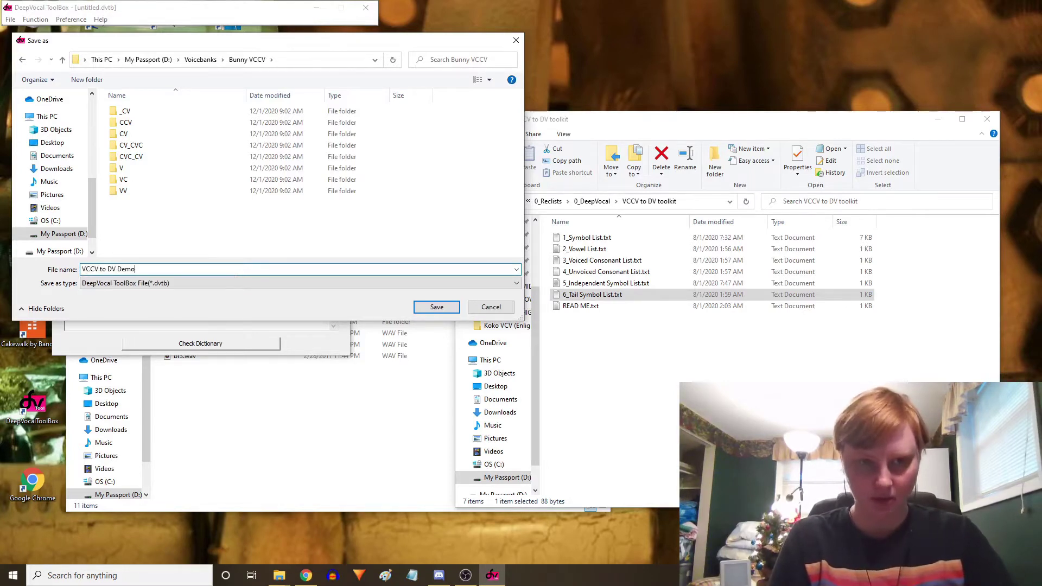
click(435, 309)
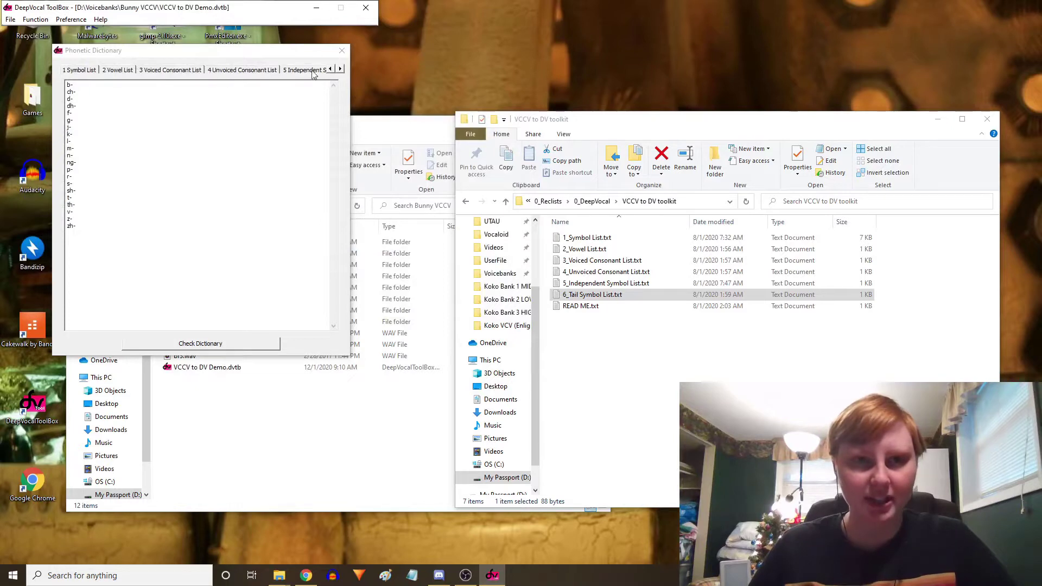
Step: Examine the entries at the beginning of the dictionary's Symbol List, including 0r, 9 and 9l
click(79, 70)
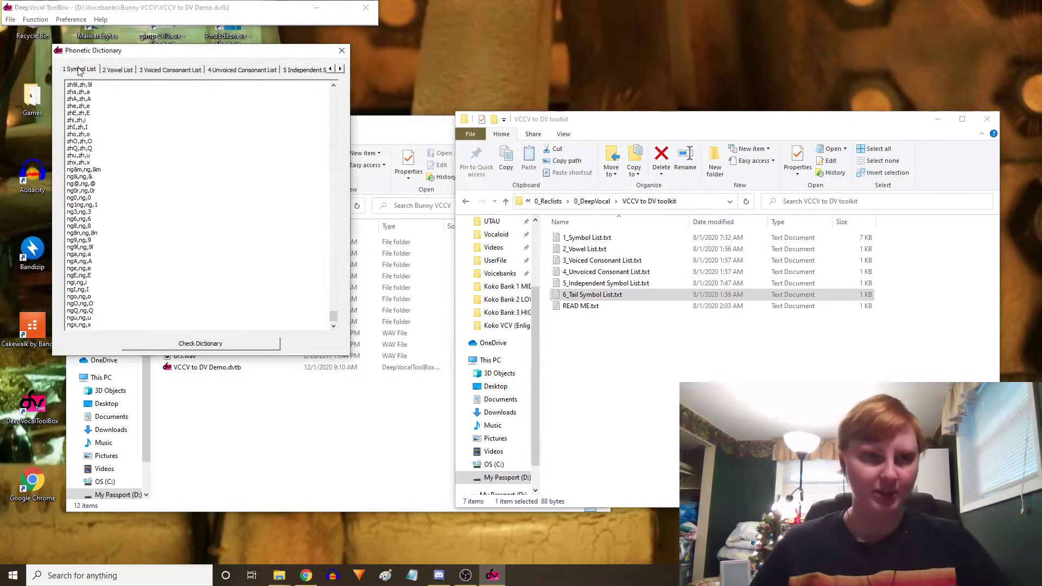
scroll(215, 182, up, 10)
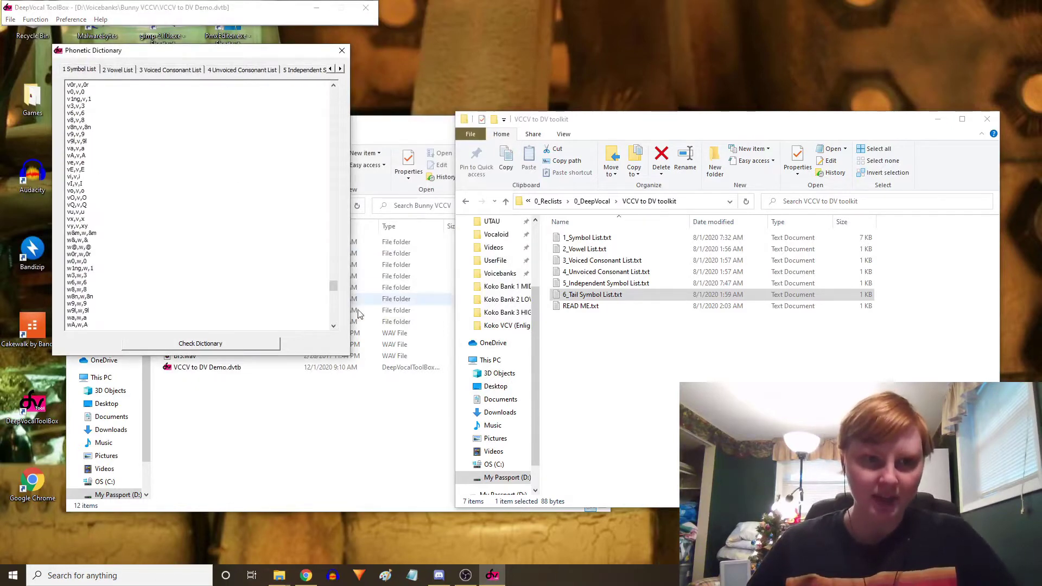
drag(336, 297, 356, 96)
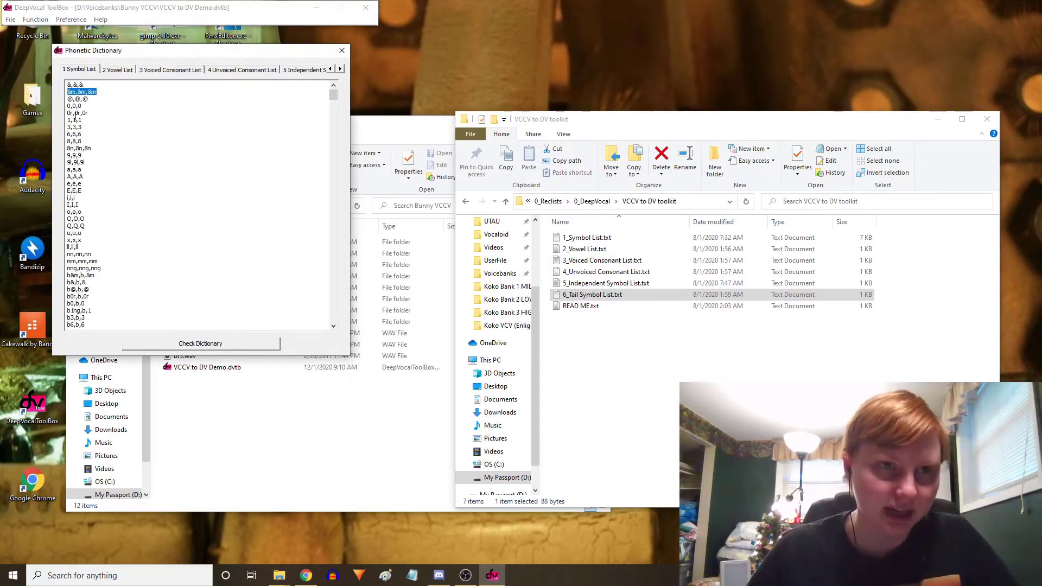
drag(98, 112, 60, 114)
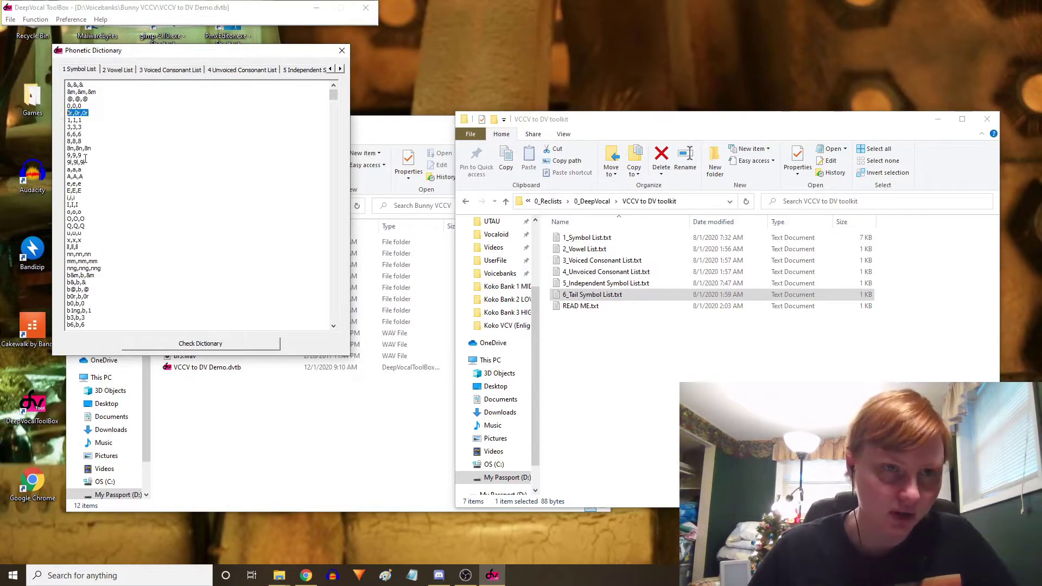
drag(97, 148, 62, 163)
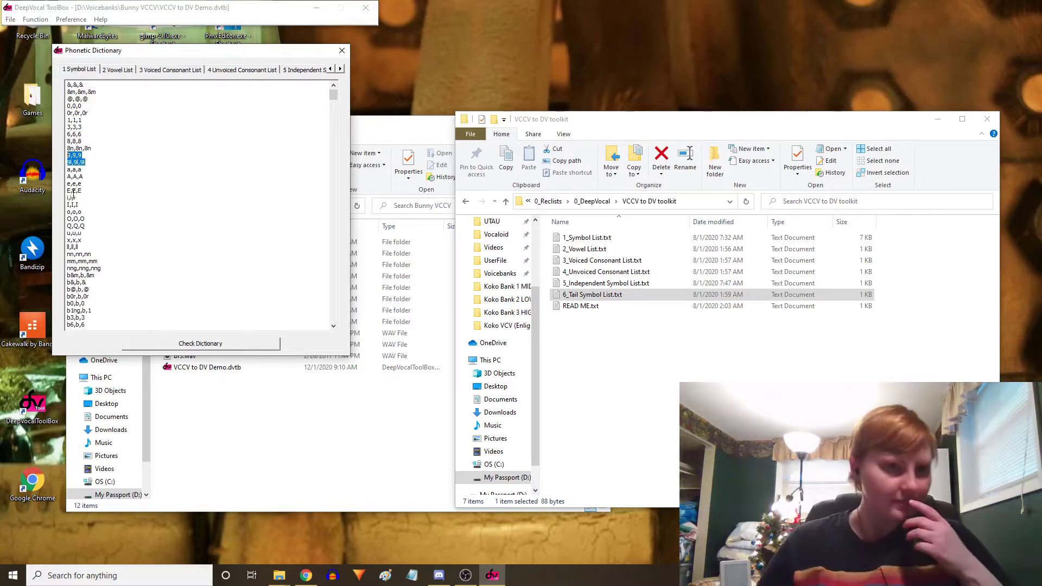
click(92, 127)
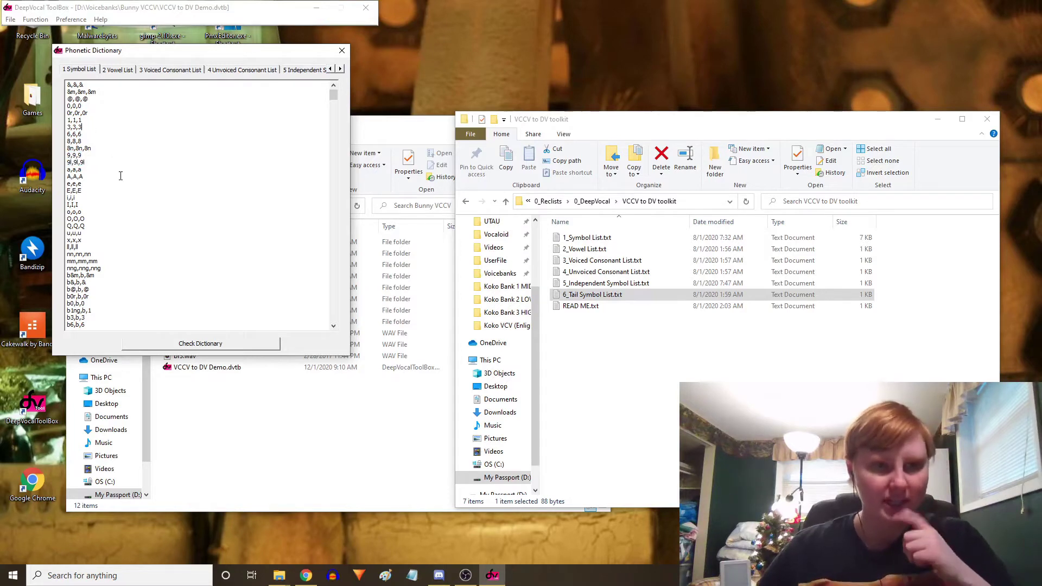
Step: Examine the Symbol List's b entries, such as b&, b@ and b0r, alongside the recordings in the Bunny VCCV folder's CVC_CV subfolder
scroll(103, 253, down, 1)
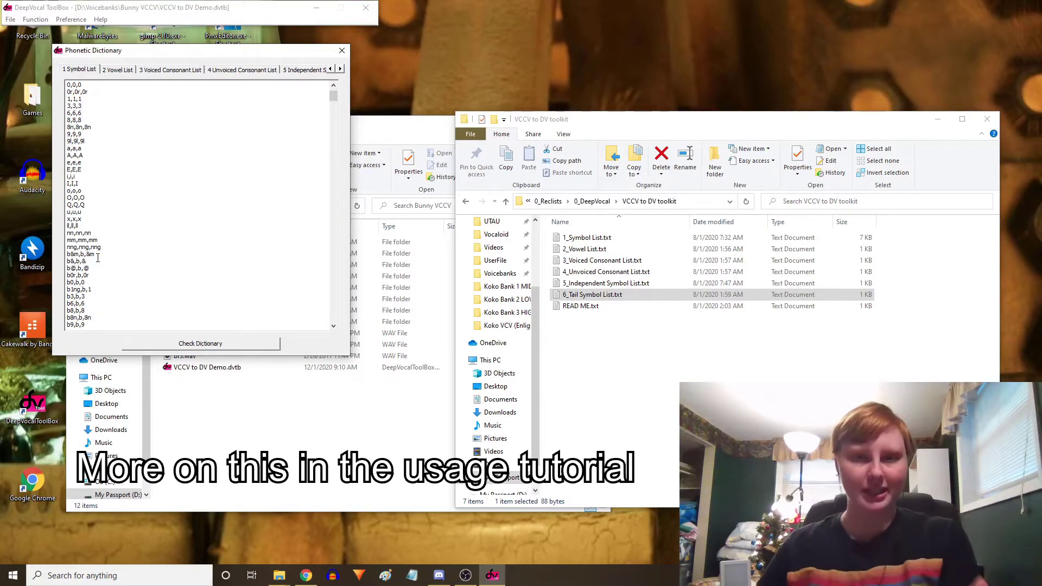
click(380, 125)
drag(345, 121, 418, 121)
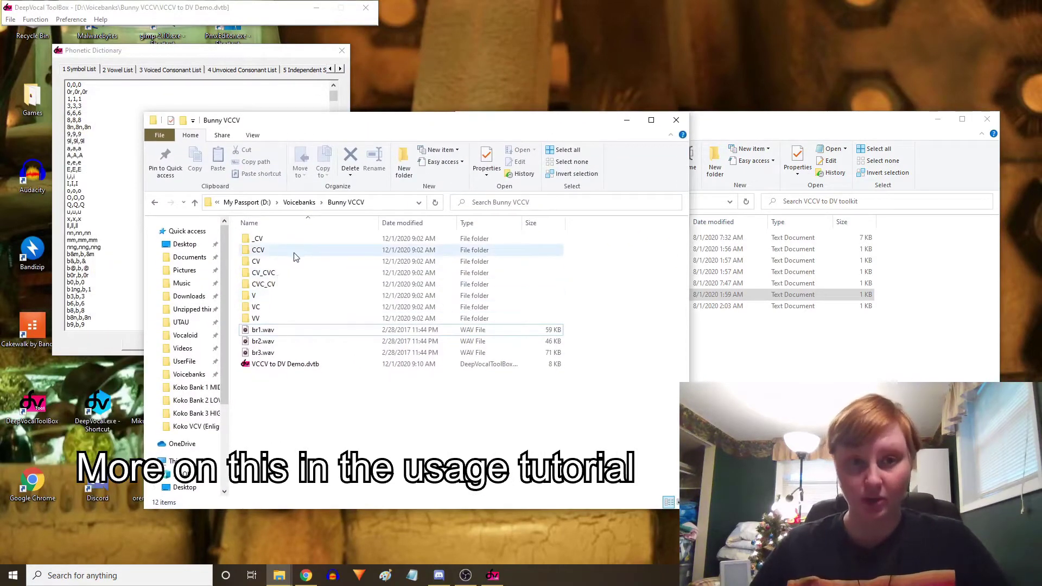
double_click(296, 288)
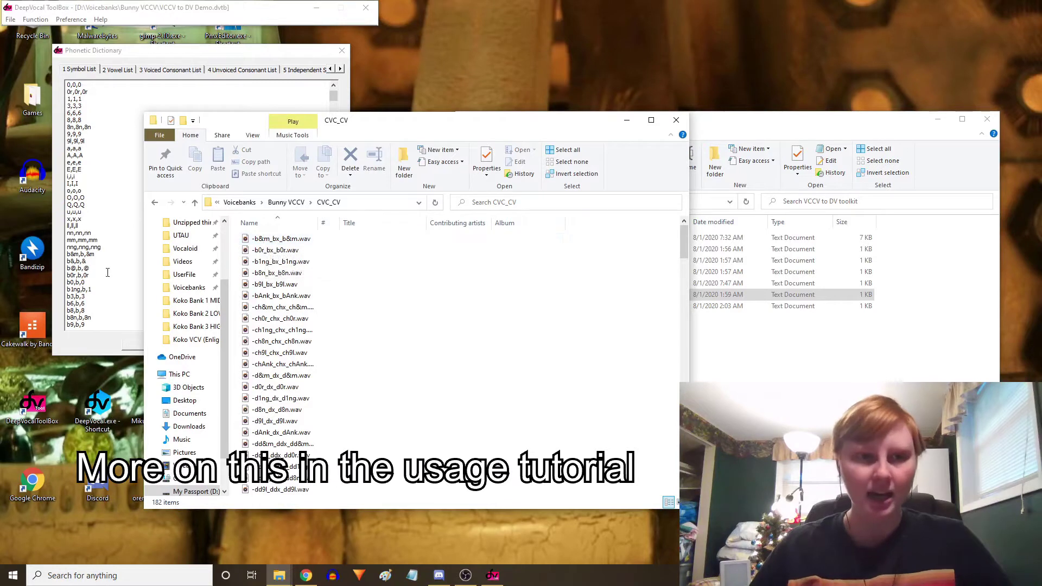
click(95, 261)
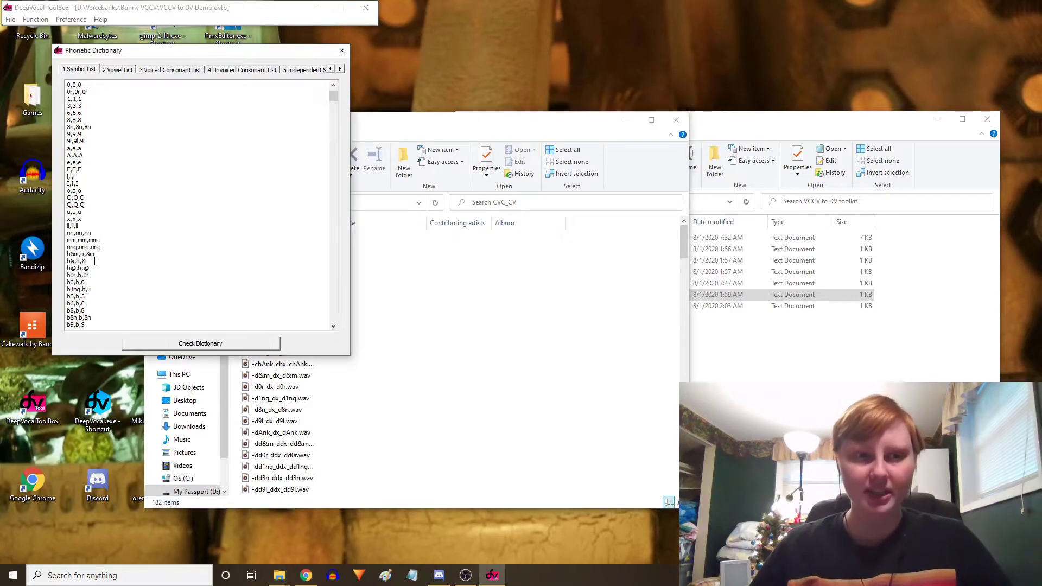
drag(90, 265, 54, 264)
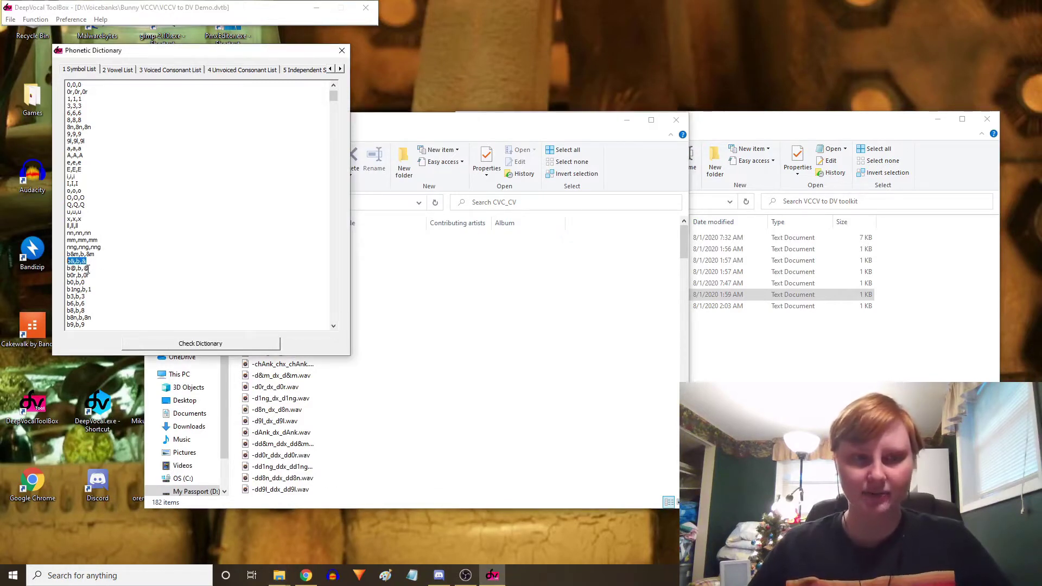
click(76, 267)
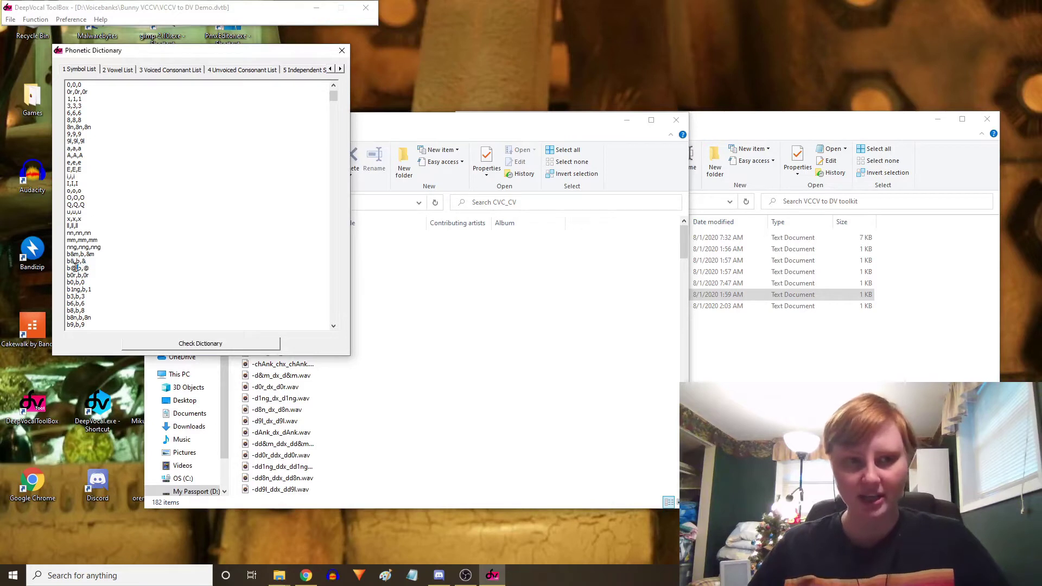
drag(76, 261, 103, 272)
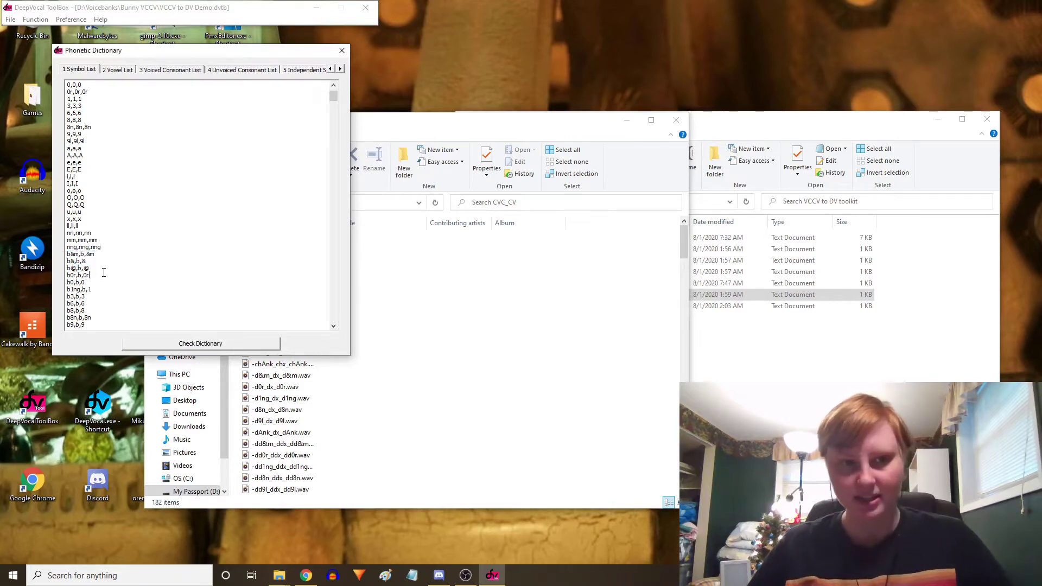
scroll(179, 218, up, 1)
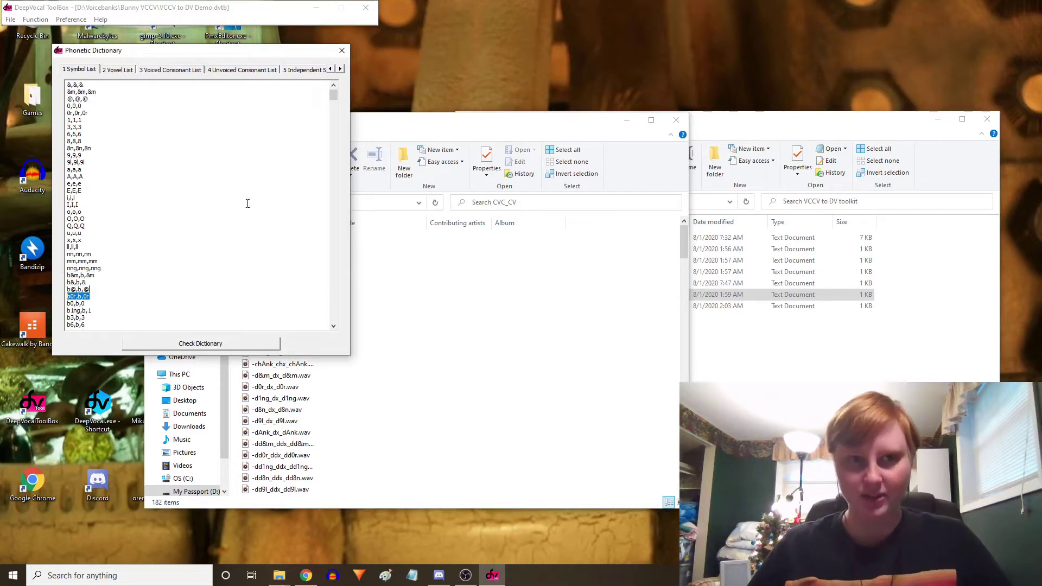
Step: Open the Build Voice Config window and place it beside the Phonetic Dictionary
click(36, 19)
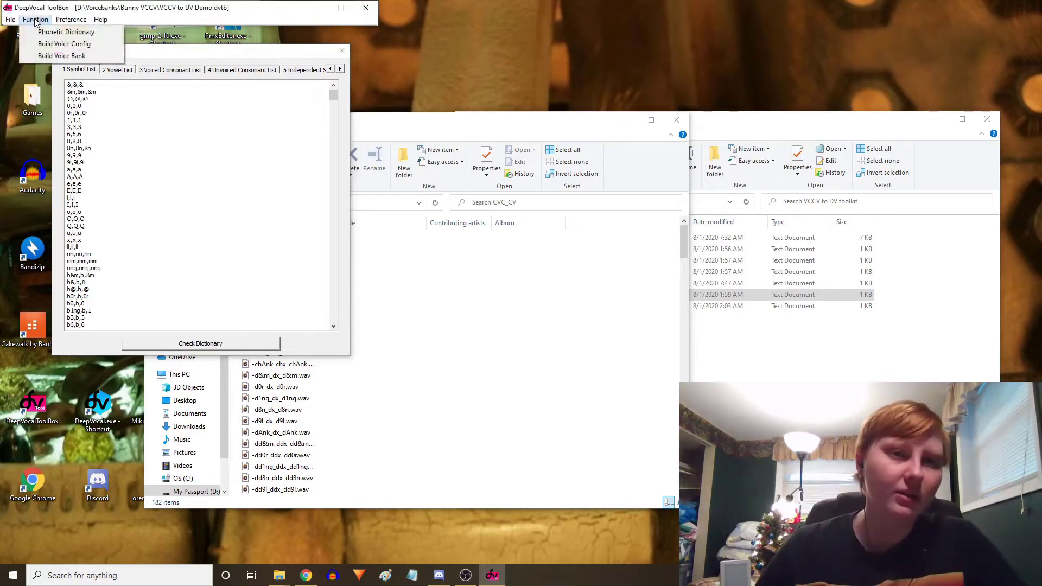
click(67, 44)
drag(185, 7, 455, 49)
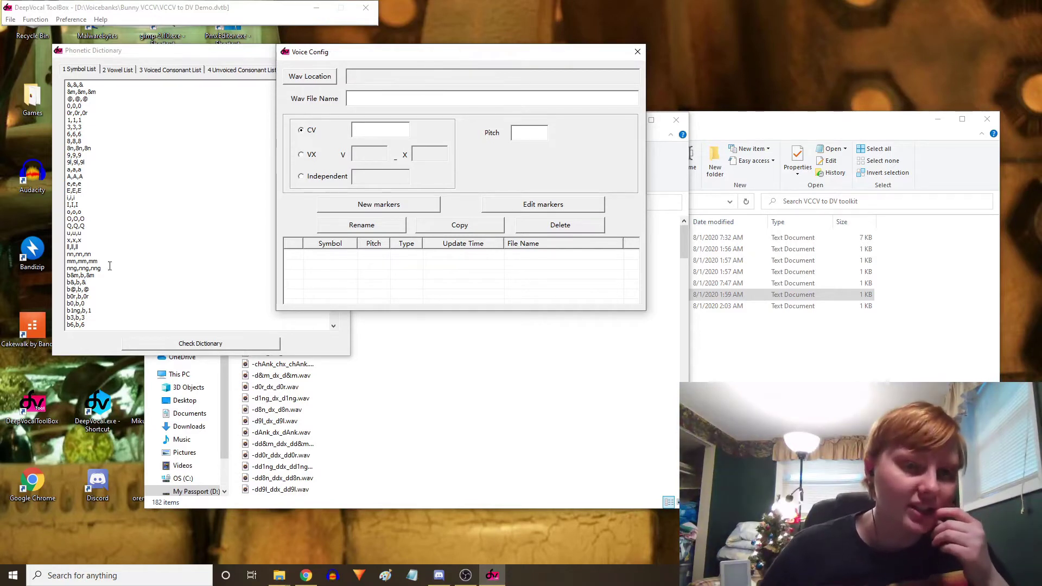
Step: Examine the ll, nn, mm and nng entries in the dictionary's Symbol List and Vowel List
drag(108, 270, 57, 248)
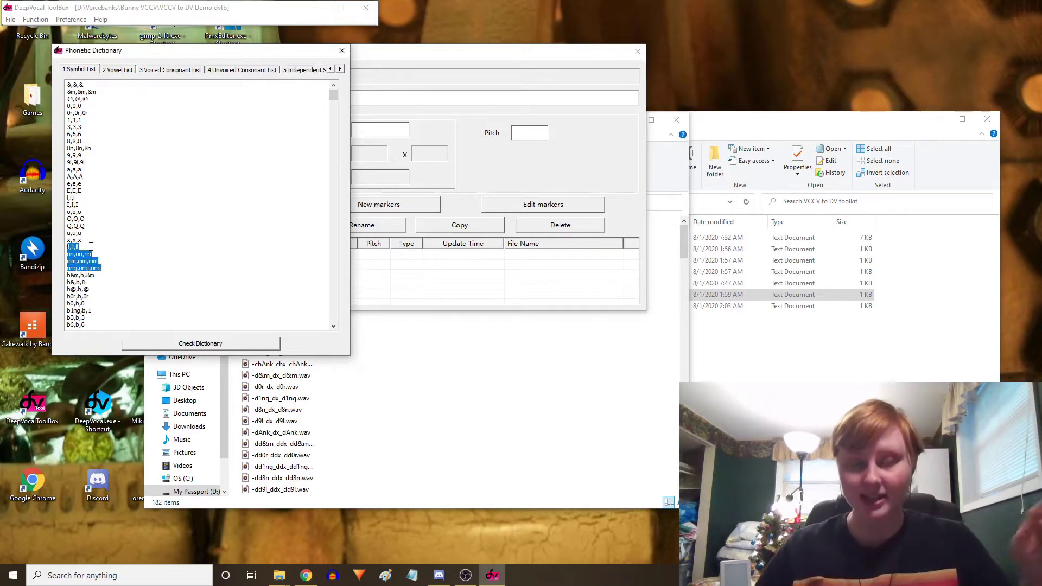
click(102, 268)
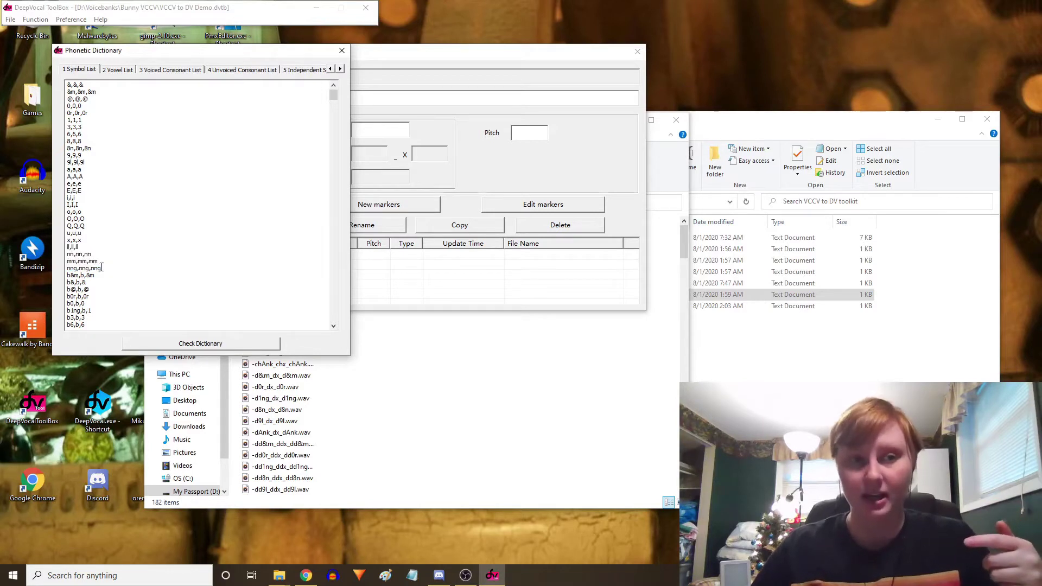
drag(101, 268, 67, 245)
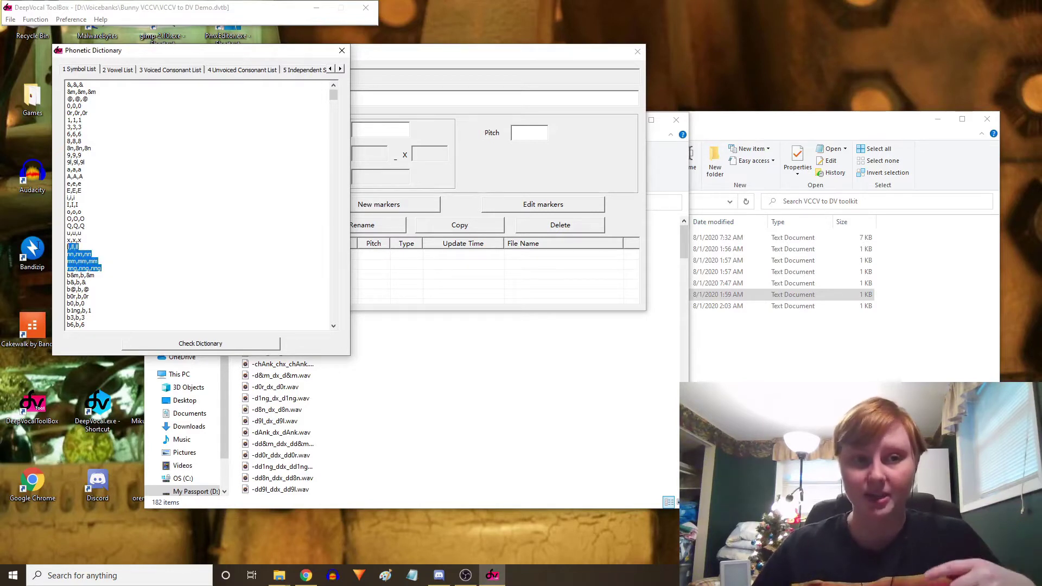
click(118, 70)
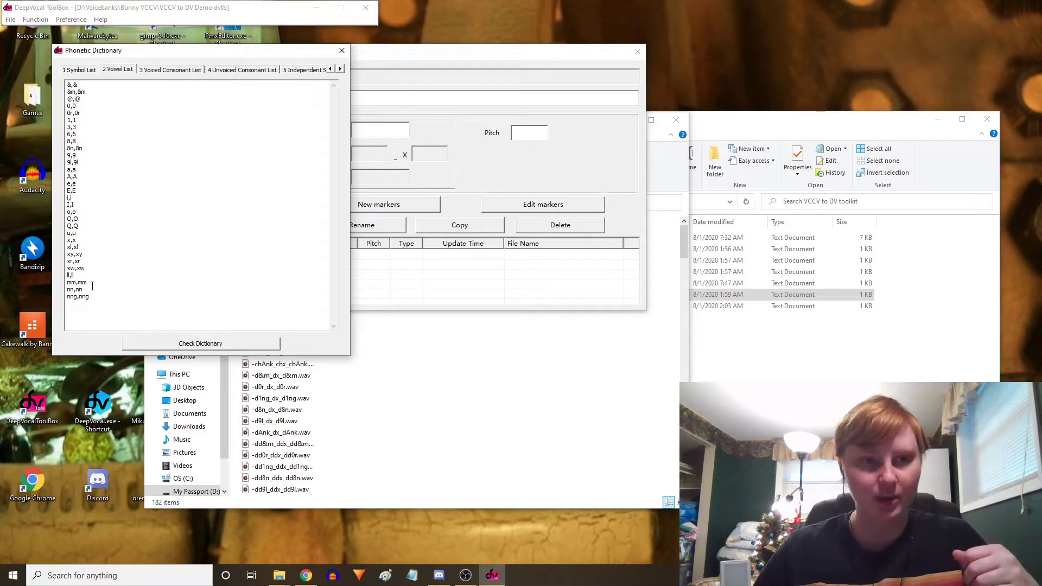
drag(87, 297, 59, 278)
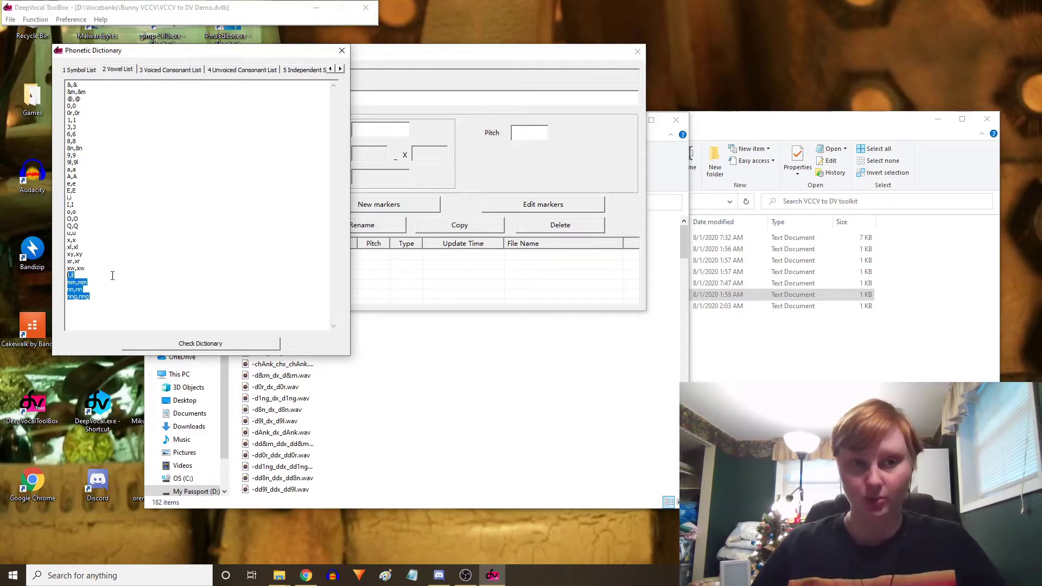
drag(95, 273, 67, 245)
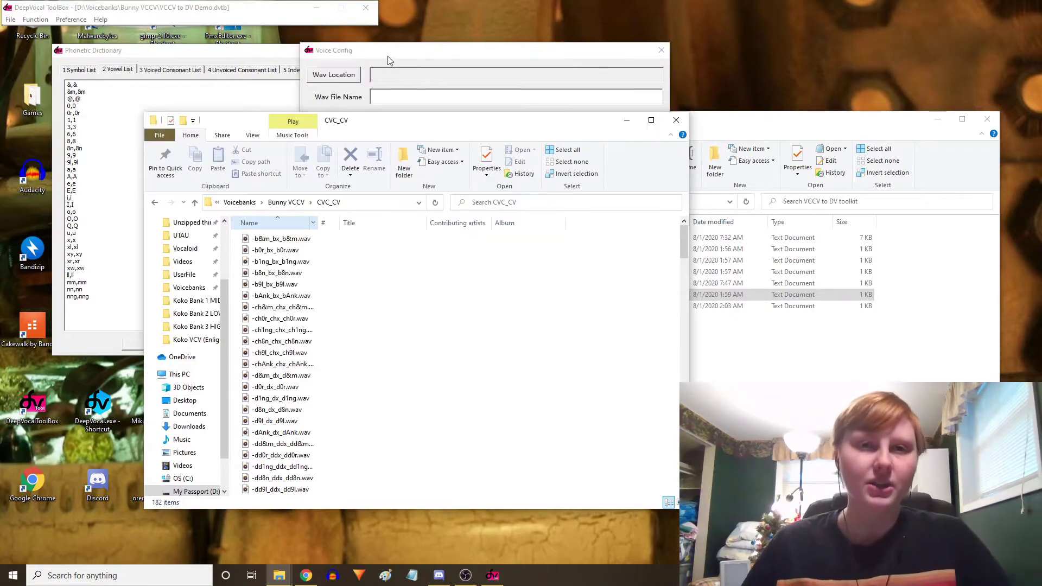
Step: Set the Voice Config wav location to the _CV folder inside D:\Voicebanks\Bunny VCCV and enlarge the window vertically
click(387, 56)
click(326, 75)
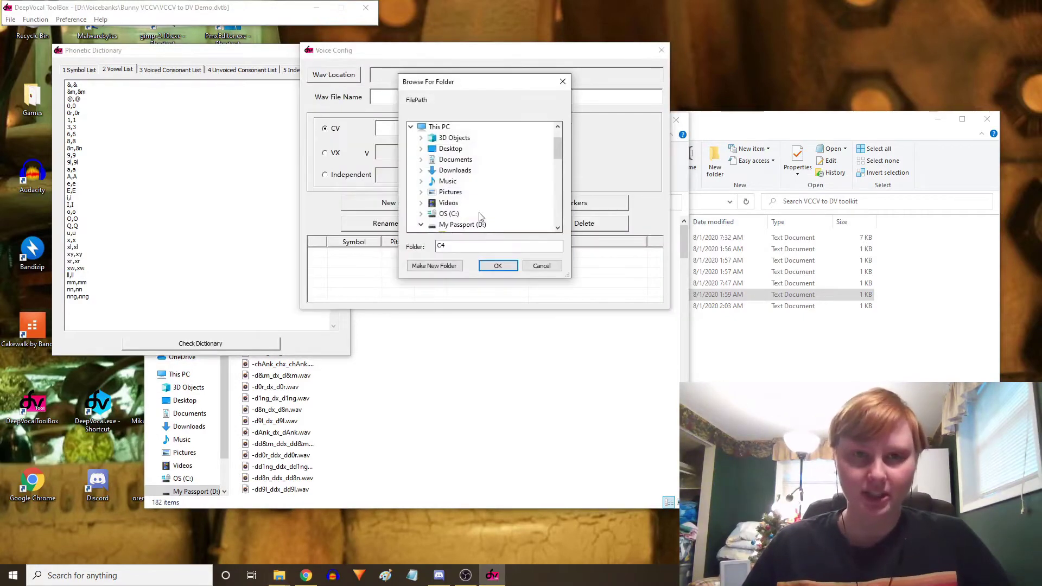
scroll(475, 217, down, 1)
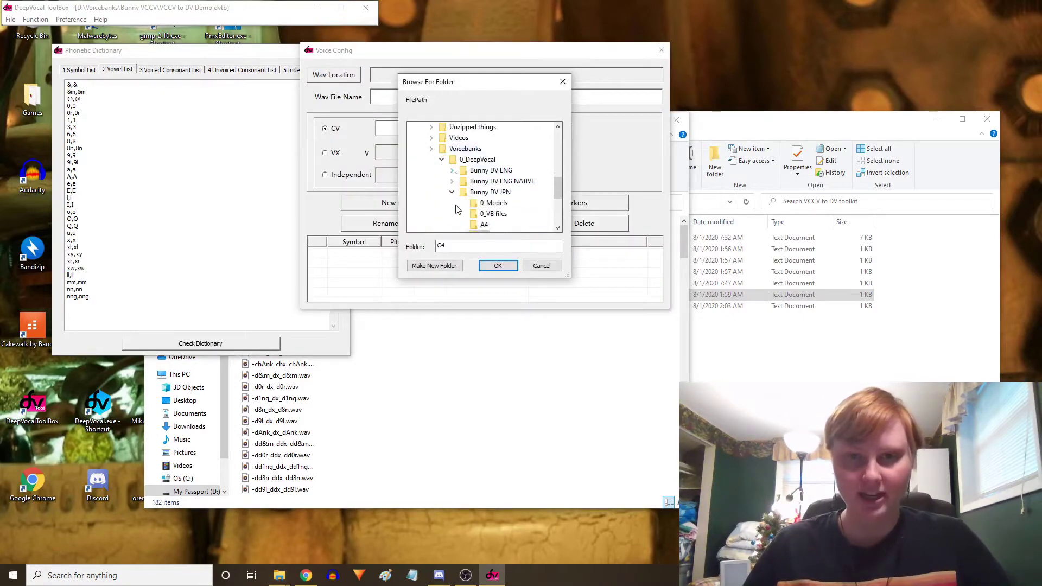
click(441, 160)
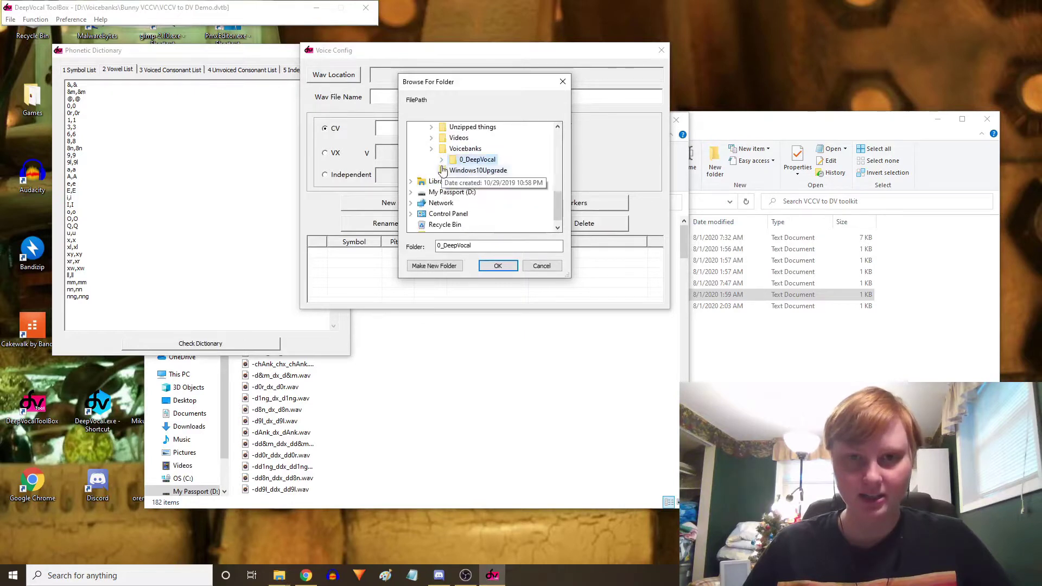
scroll(438, 182, up, 1)
click(432, 182)
scroll(434, 187, down, 2)
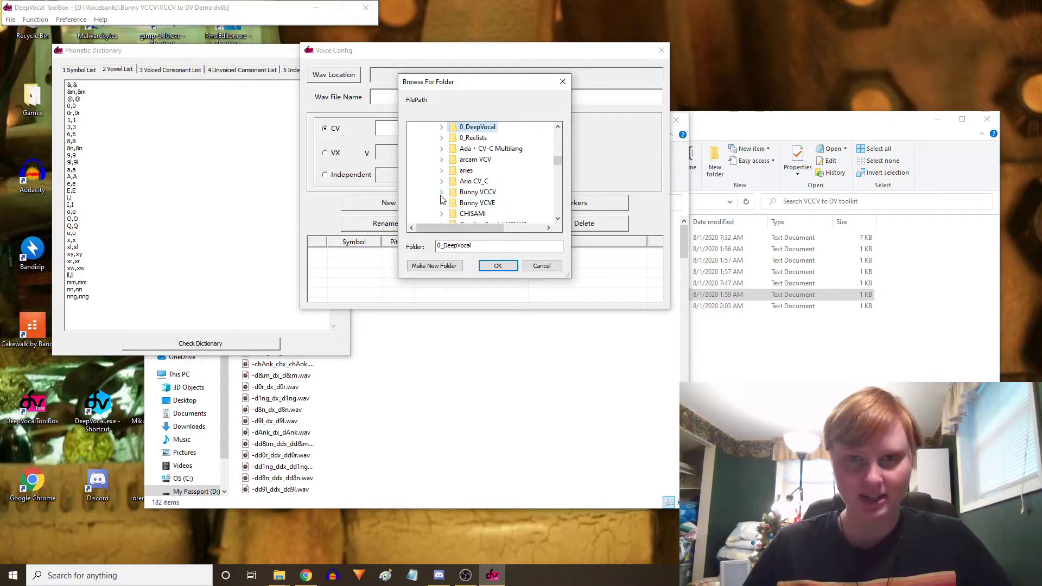
click(442, 193)
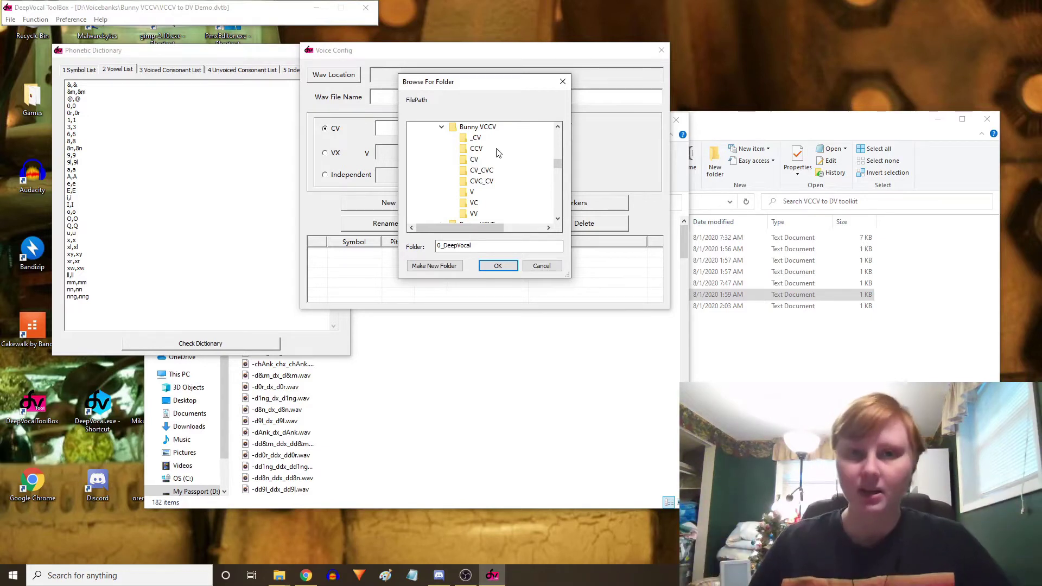
click(472, 142)
click(509, 268)
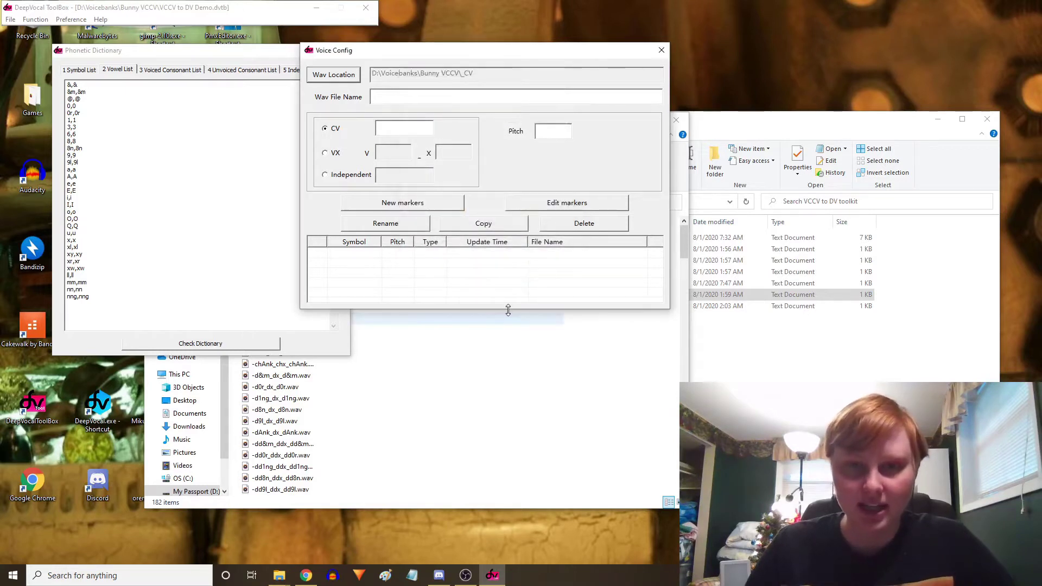
drag(508, 310, 509, 556)
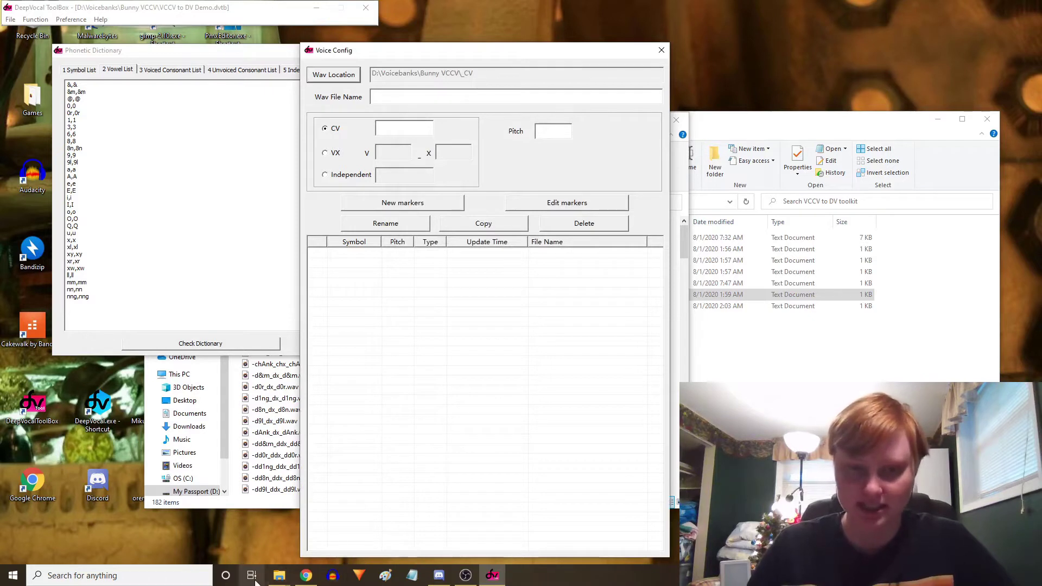
Step: Open _CV 84 (84).txt from the VCCV Reclist's CORE Reclist 1066 (3429) folder and place it beside the Voice Config window
click(396, 100)
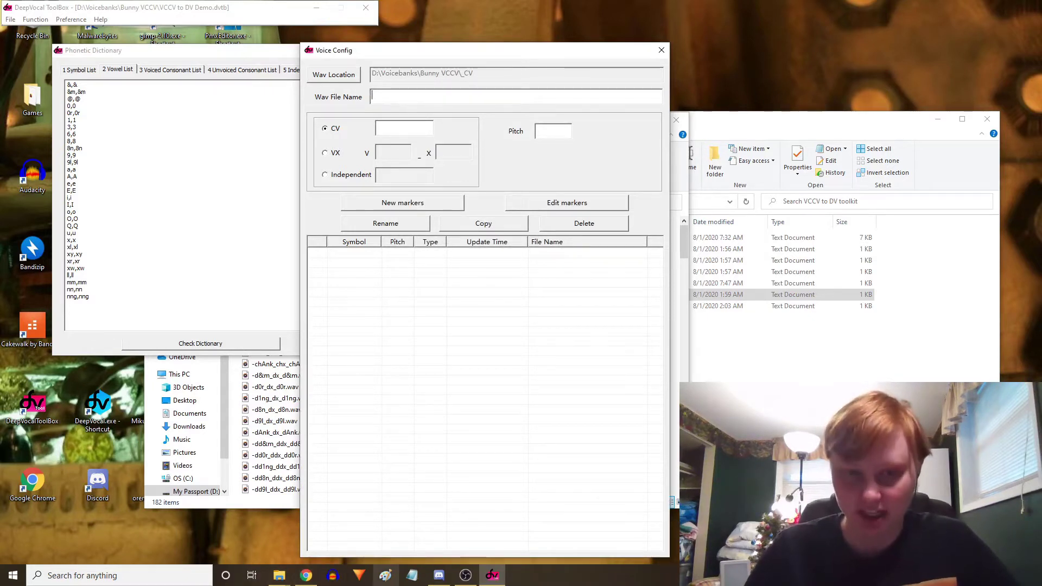
click(279, 578)
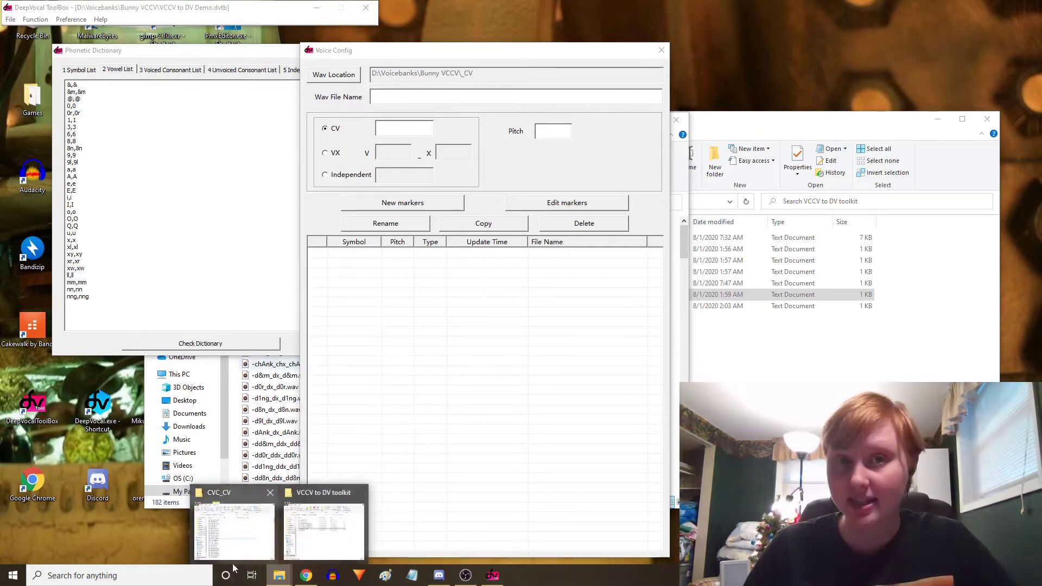
click(279, 578)
drag(539, 153, 506, 155)
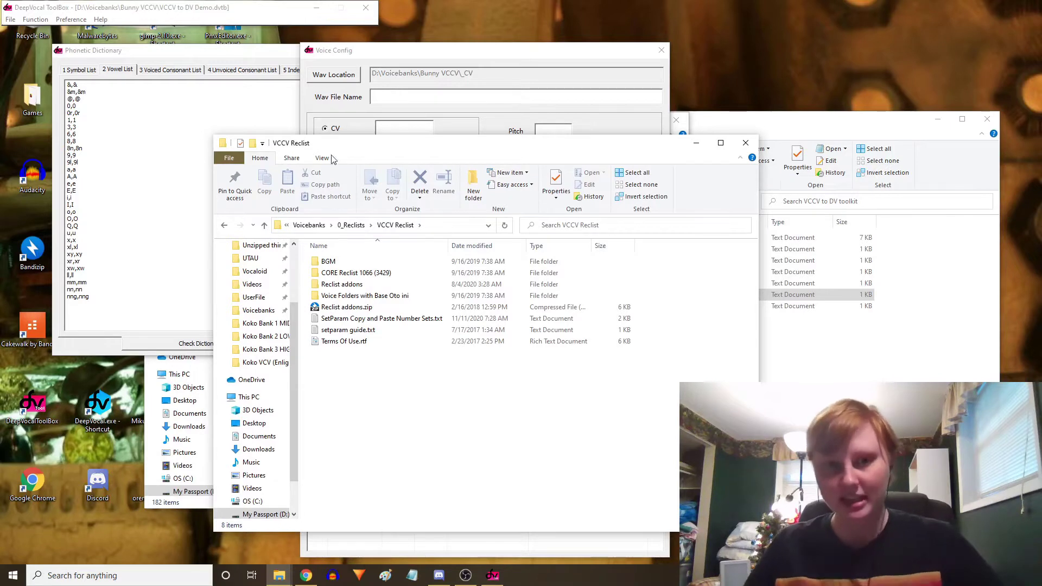
double_click(355, 273)
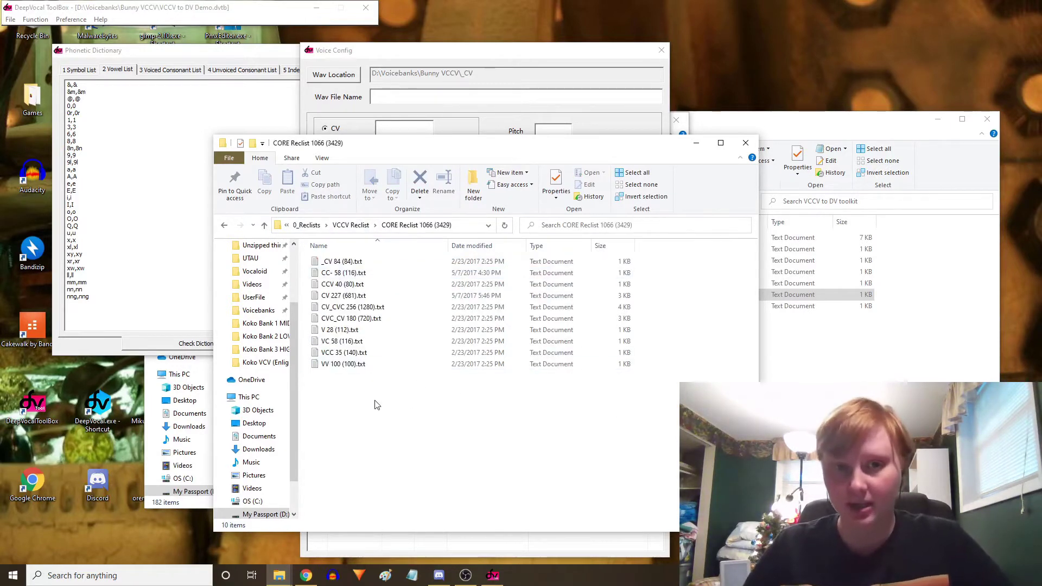
double_click(387, 267)
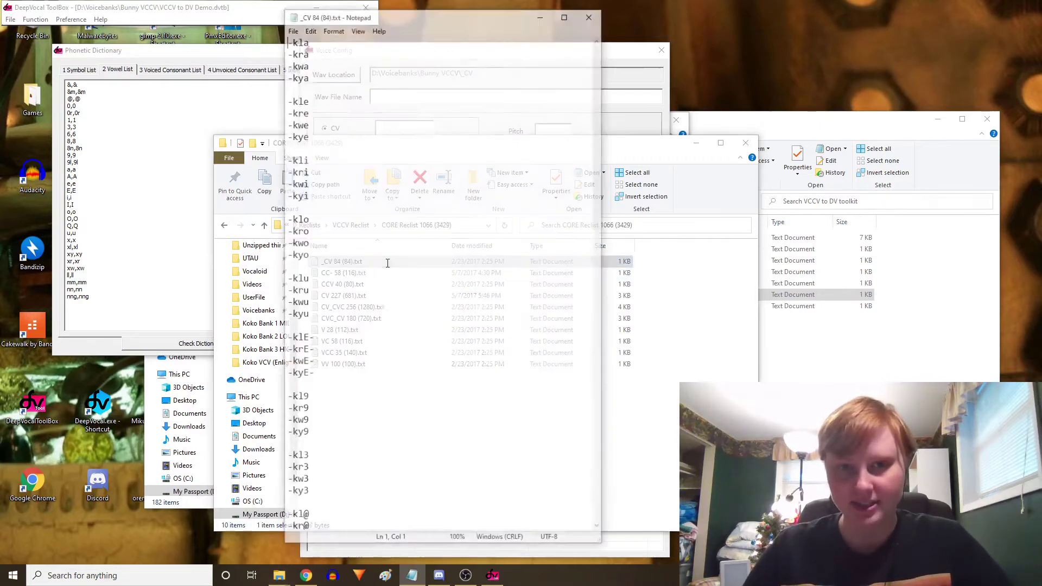
drag(446, 18, 863, 28)
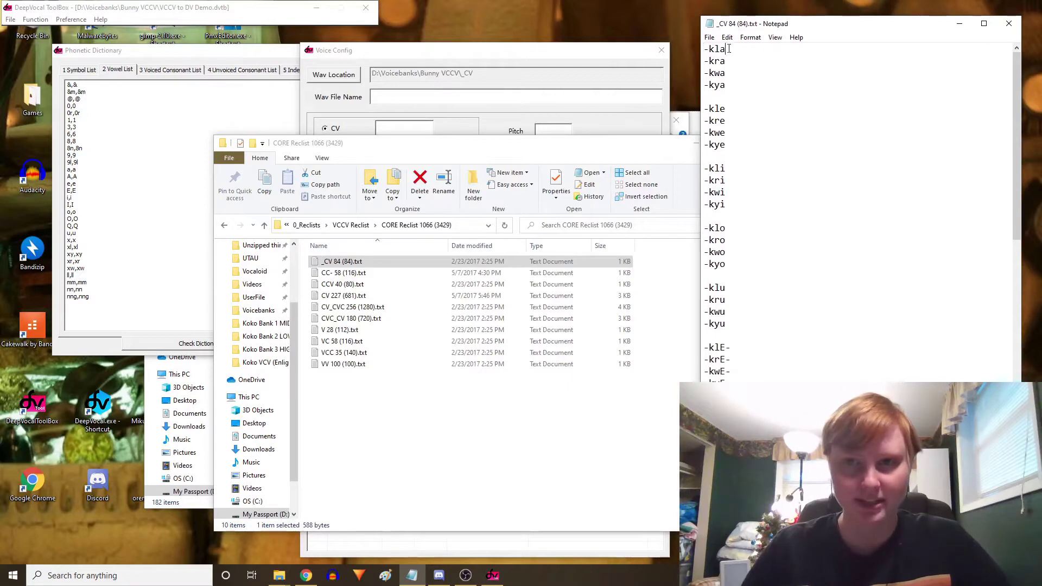
Step: Copy the reclist's first line, -kla, into the wav file name and complete it as -kla.wav
drag(729, 49, 704, 48)
right_click(710, 51)
click(665, 89)
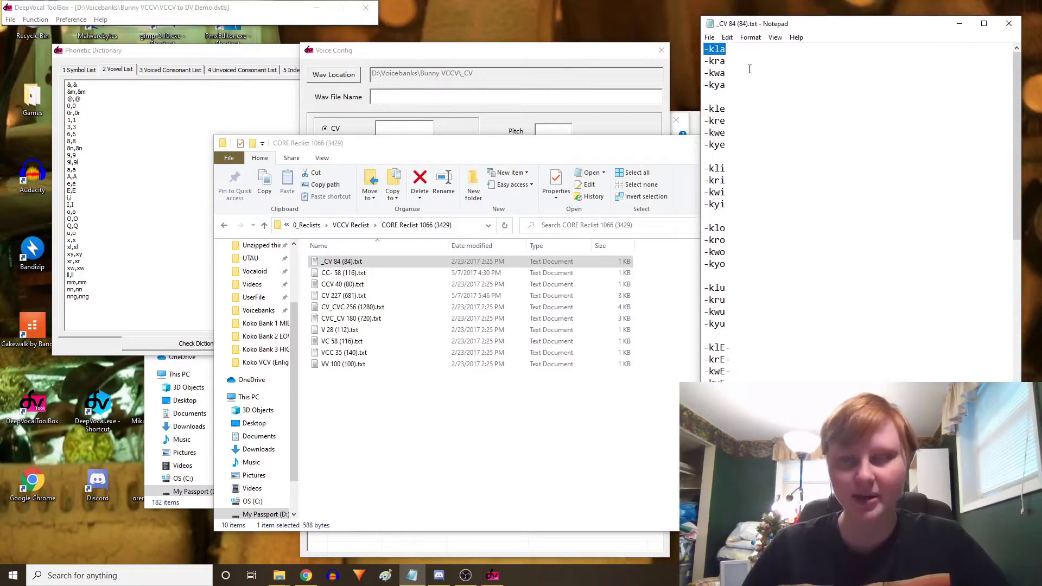
click(505, 98)
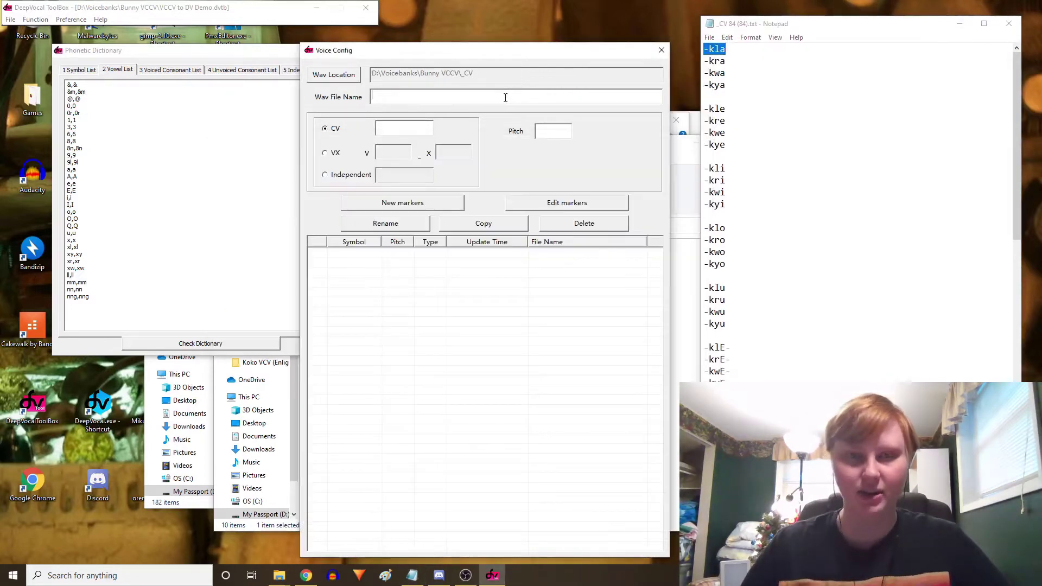
text(.)
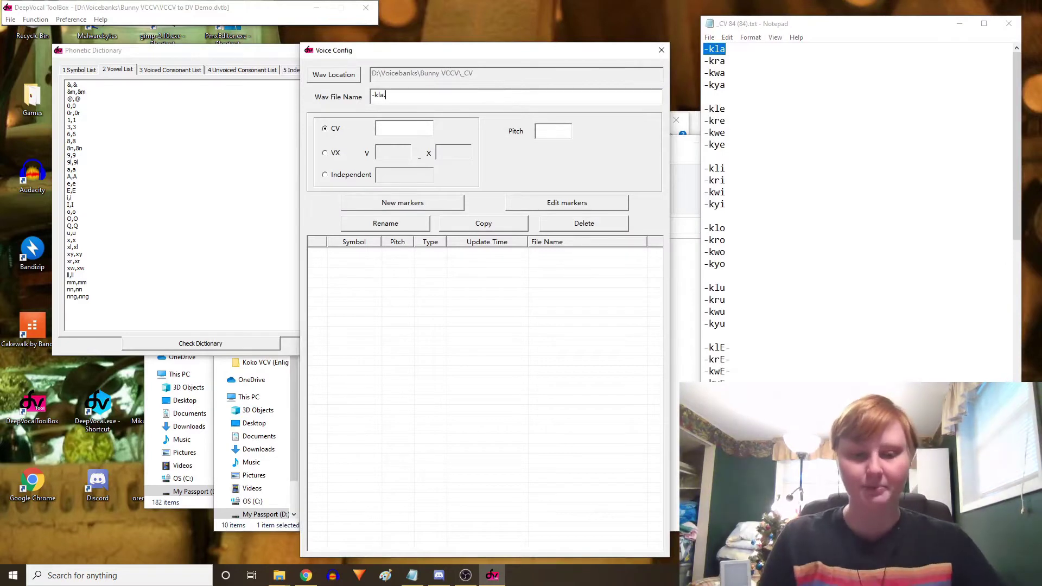
text(wav)
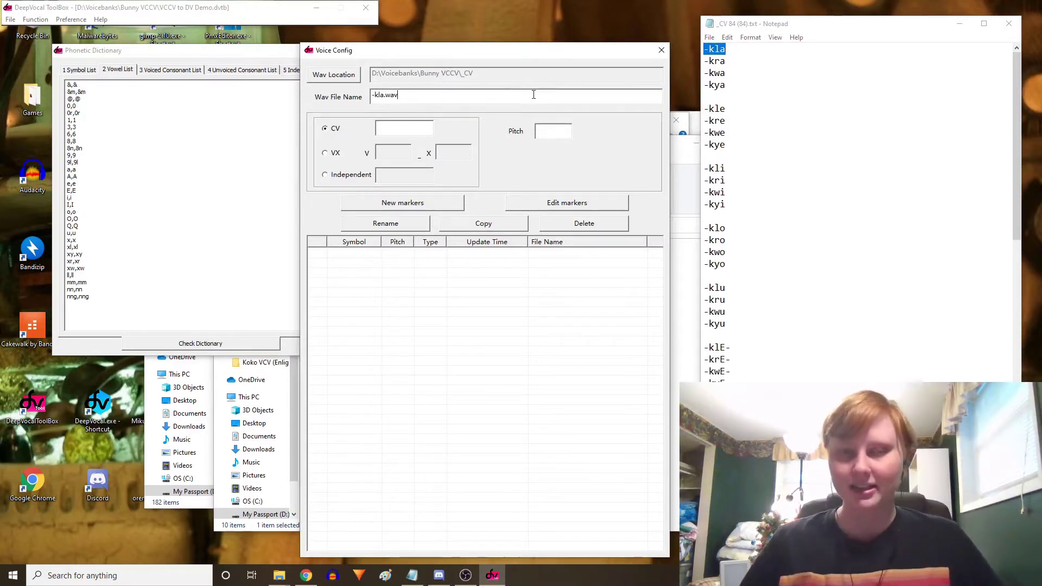
Step: Copy the reclist's second line, -kra, into the wav file name as -kra.wav and set the pitch to A4
click(722, 61)
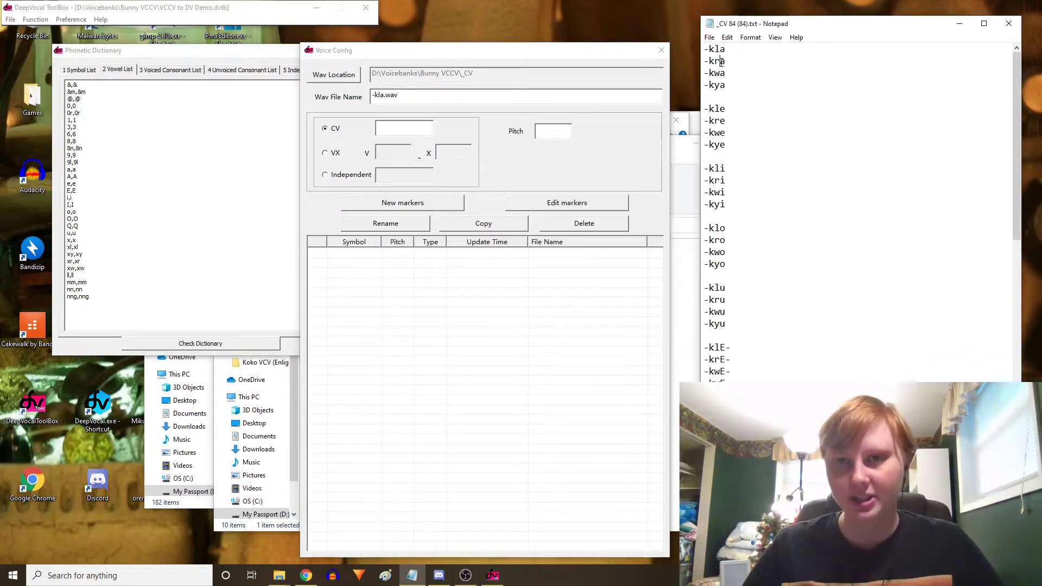
double_click(722, 61)
right_click(721, 61)
key(Escape)
drag(725, 61, 704, 62)
right_click(715, 71)
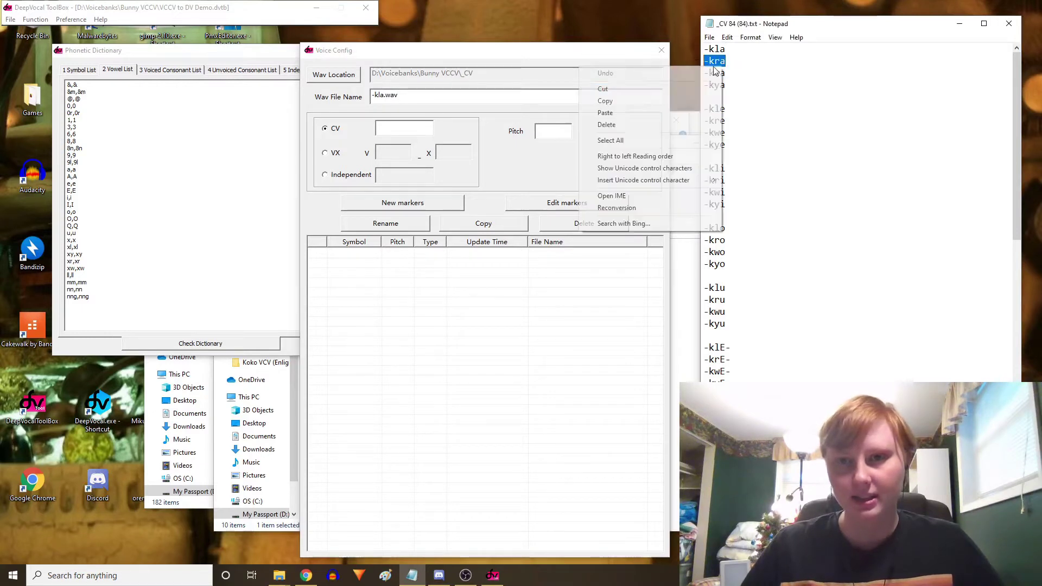
click(651, 101)
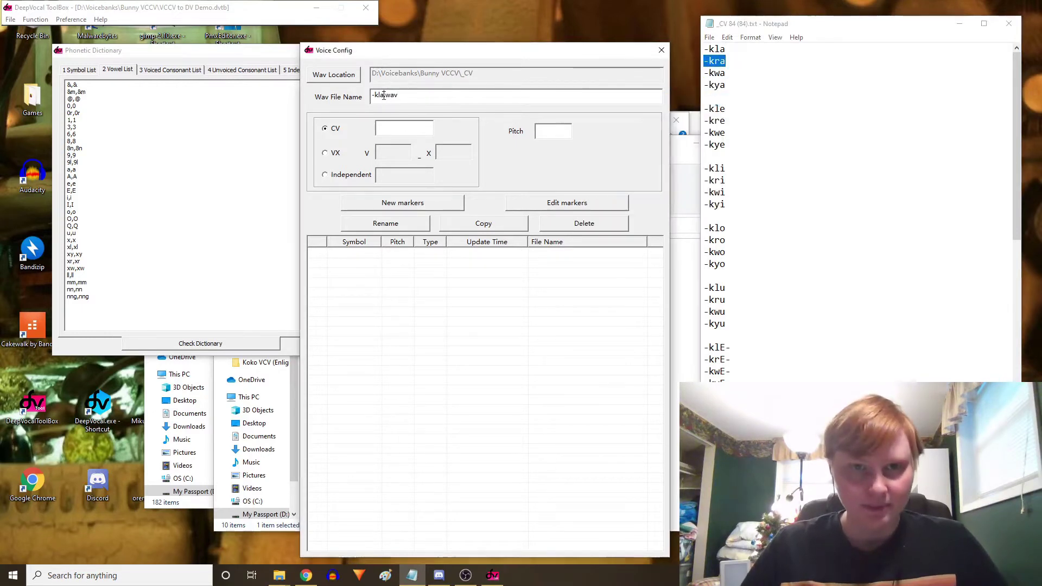
drag(385, 100, 330, 102)
key(ctrl+v)
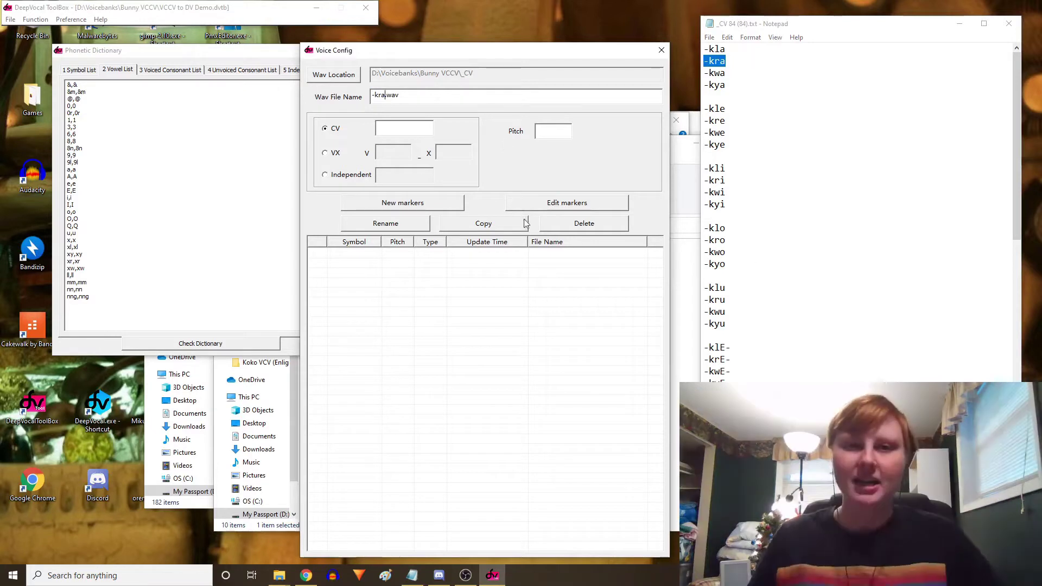
click(571, 128)
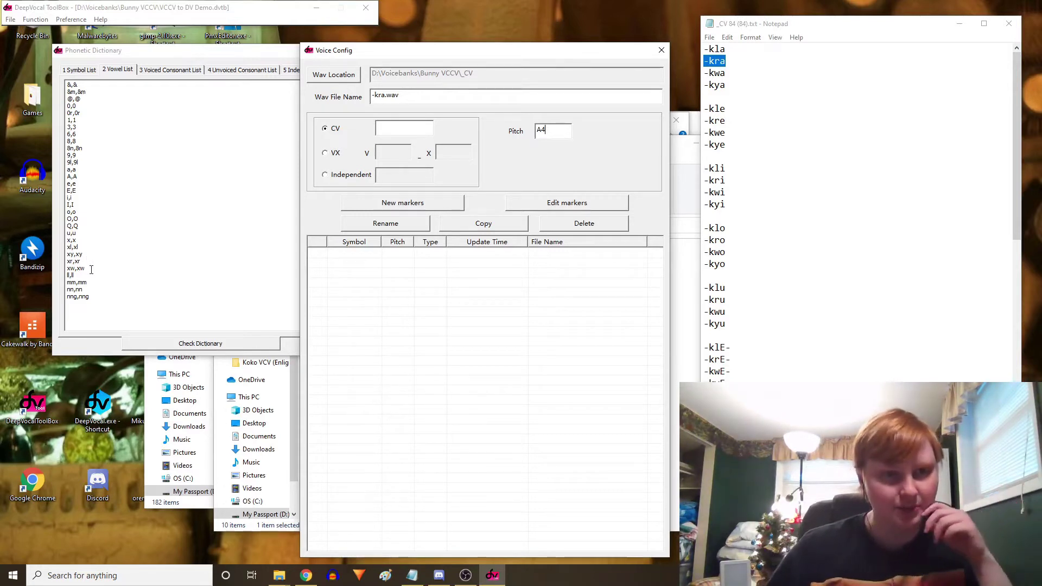
Step: Check the xl, xy, xr and xw vowel entries, and define the recording as type VX with V xr and X a
drag(87, 270, 62, 243)
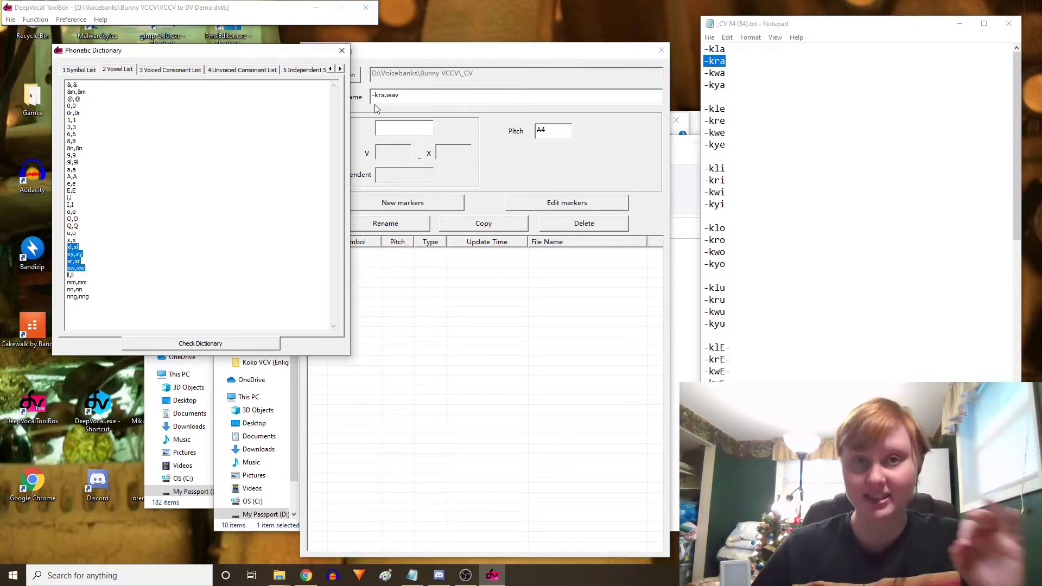
click(565, 58)
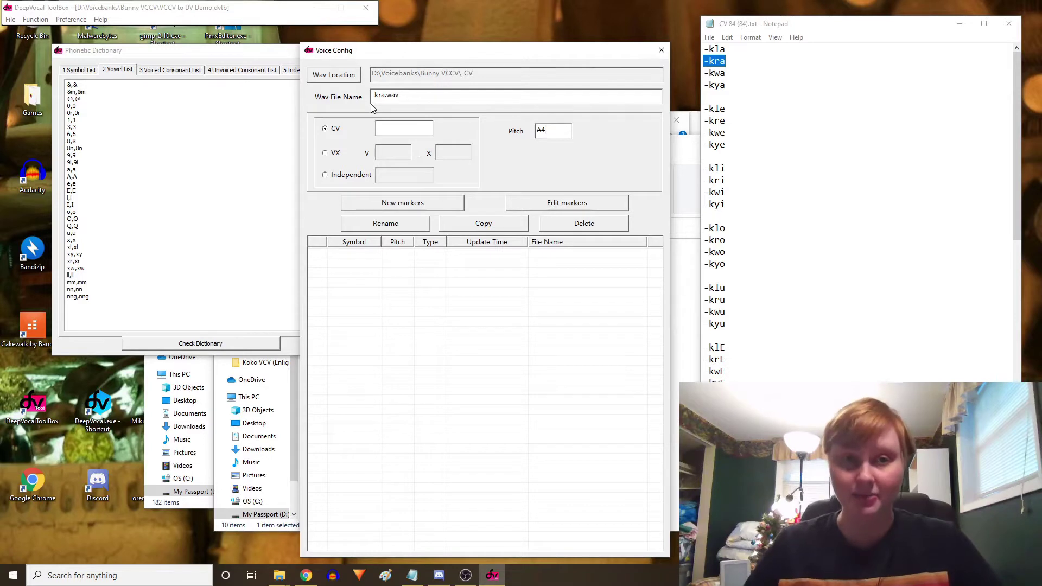
click(325, 154)
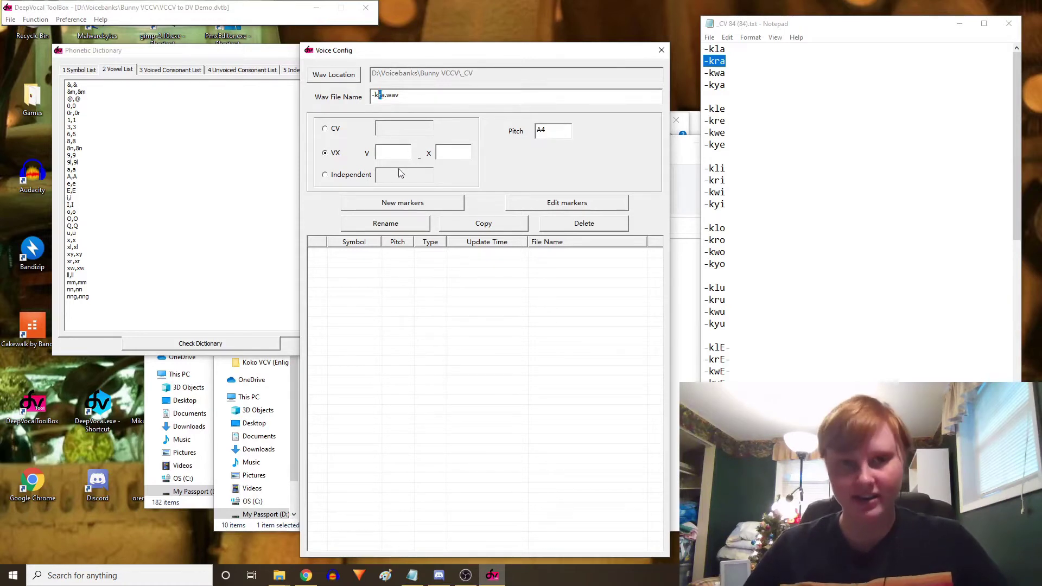
click(394, 153)
text(x)
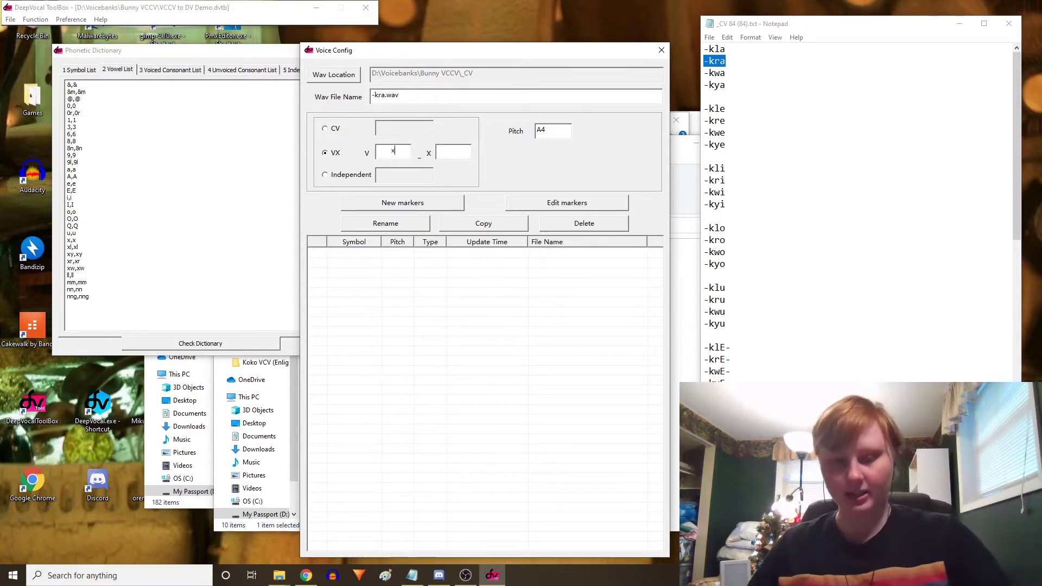
text(frr)
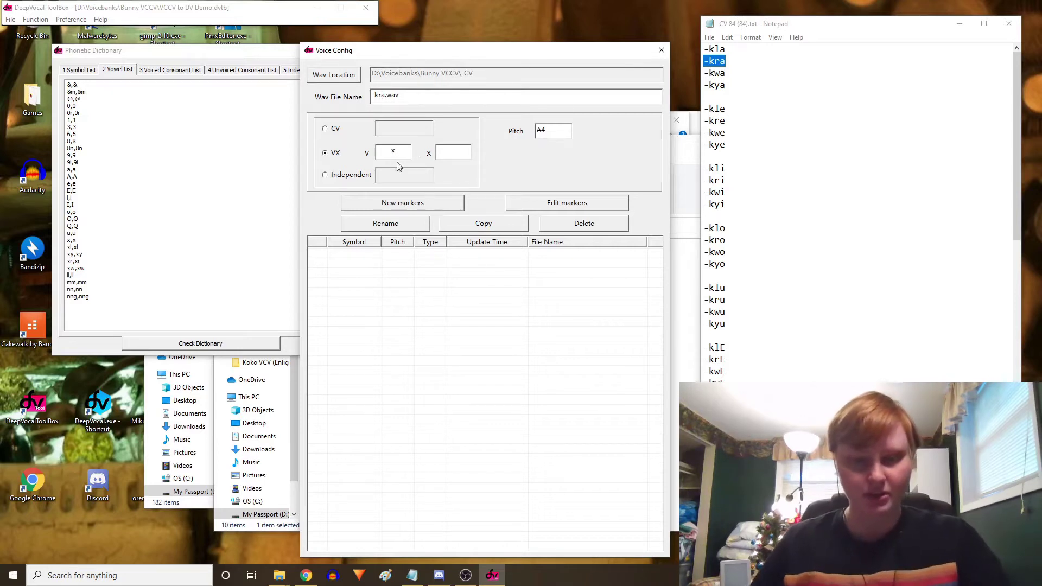
click(462, 151)
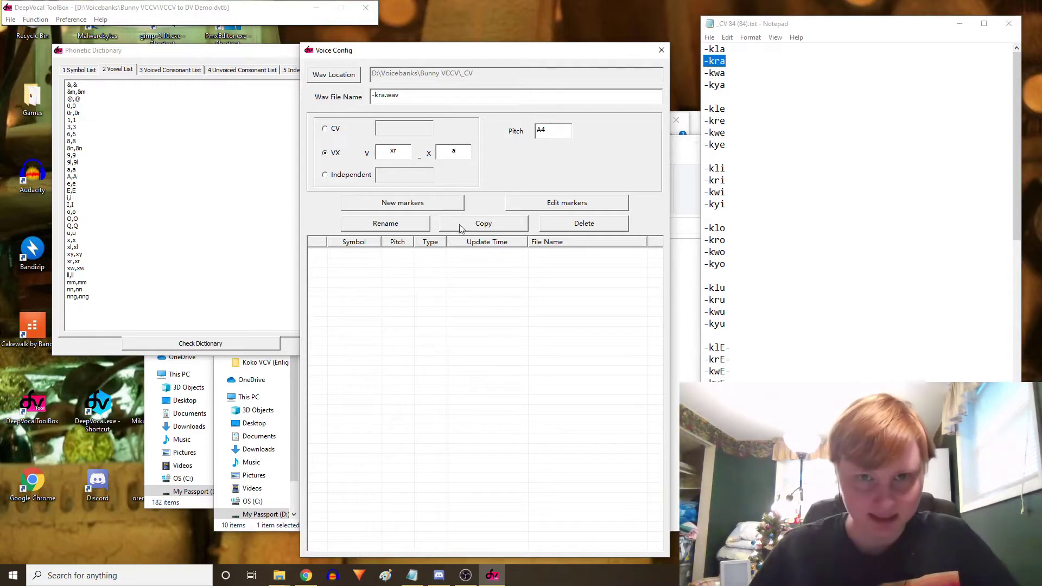
Step: Create new markers for the xr_a entry and widen the marker window across most of the screen
click(455, 201)
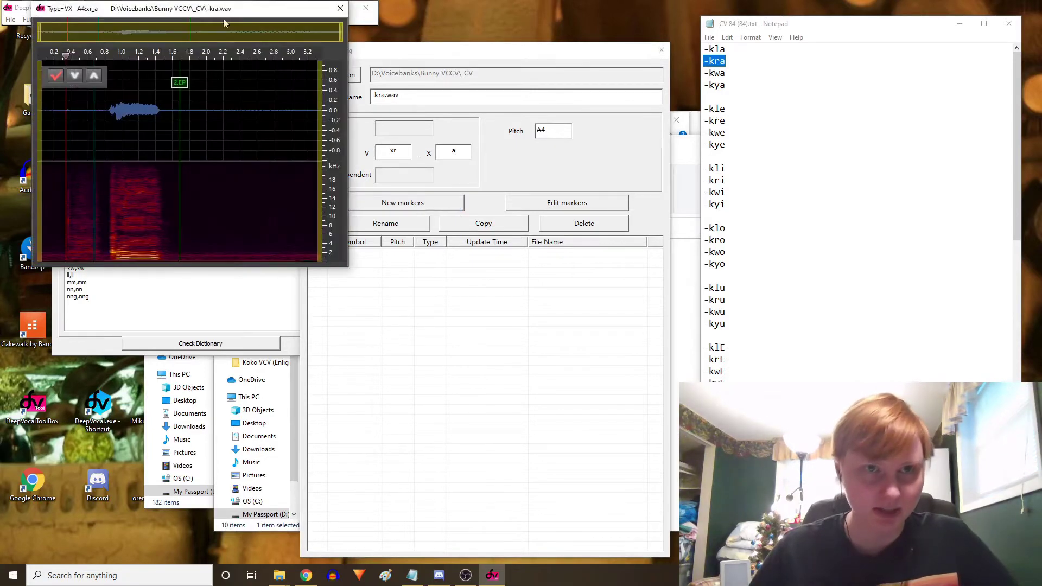
drag(235, 12, 510, 273)
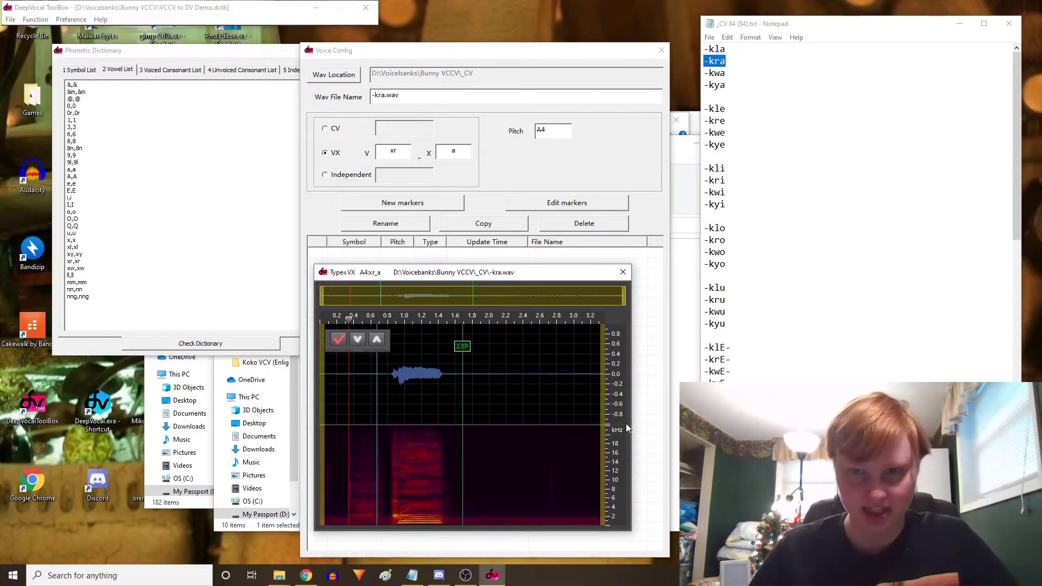
drag(633, 422, 997, 422)
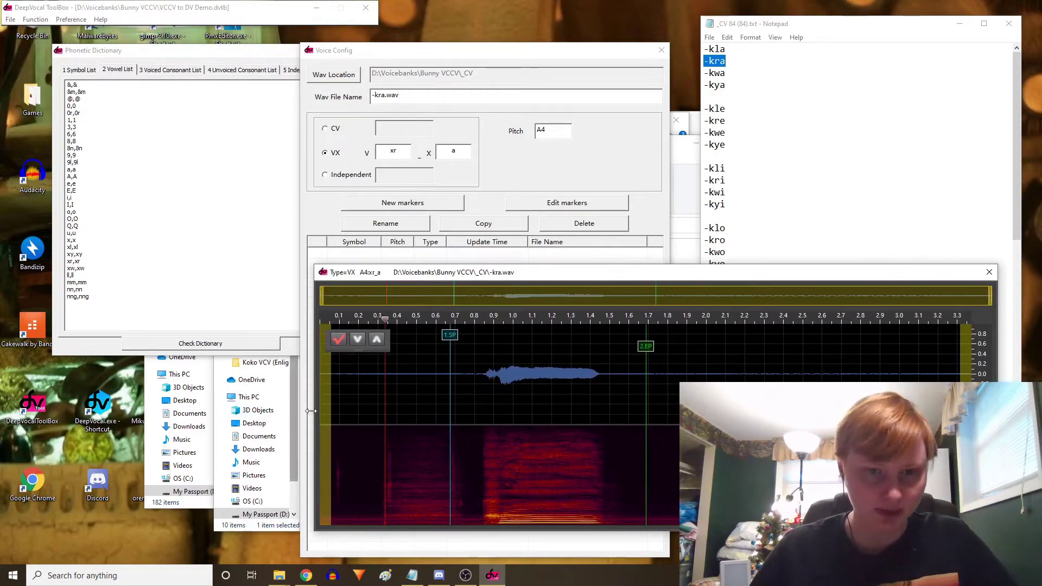
drag(308, 413, 36, 414)
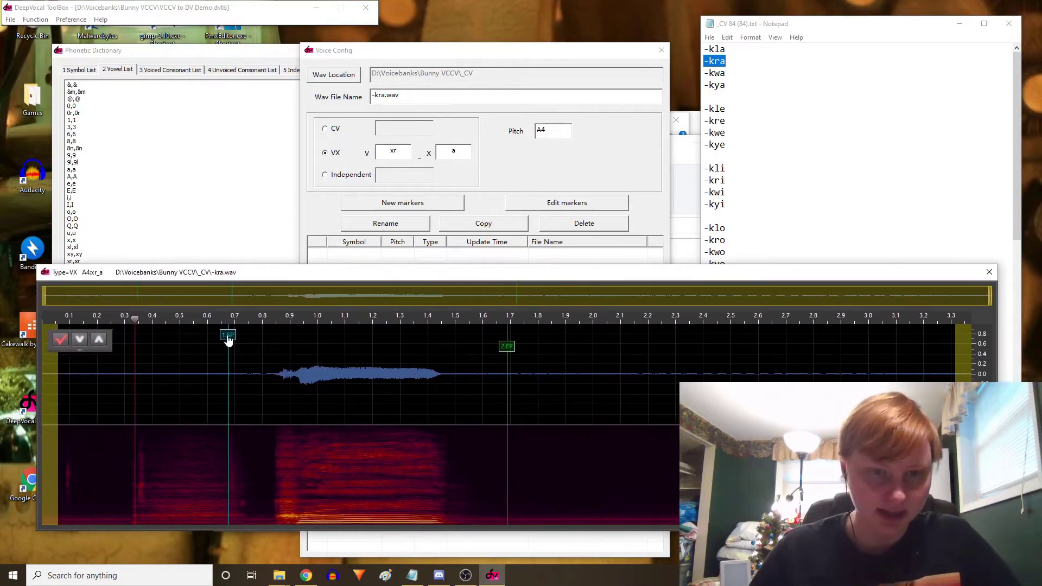
Step: Place the SP marker of xr_a at the start of the voiced waveform, at about 0.94 s
drag(228, 339, 301, 350)
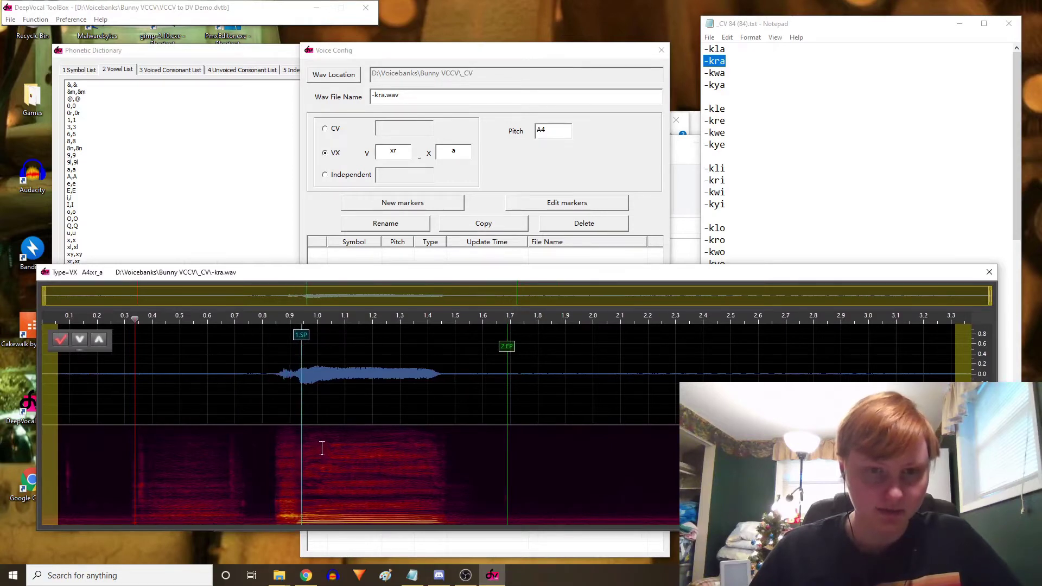
scroll(322, 448, up, 4)
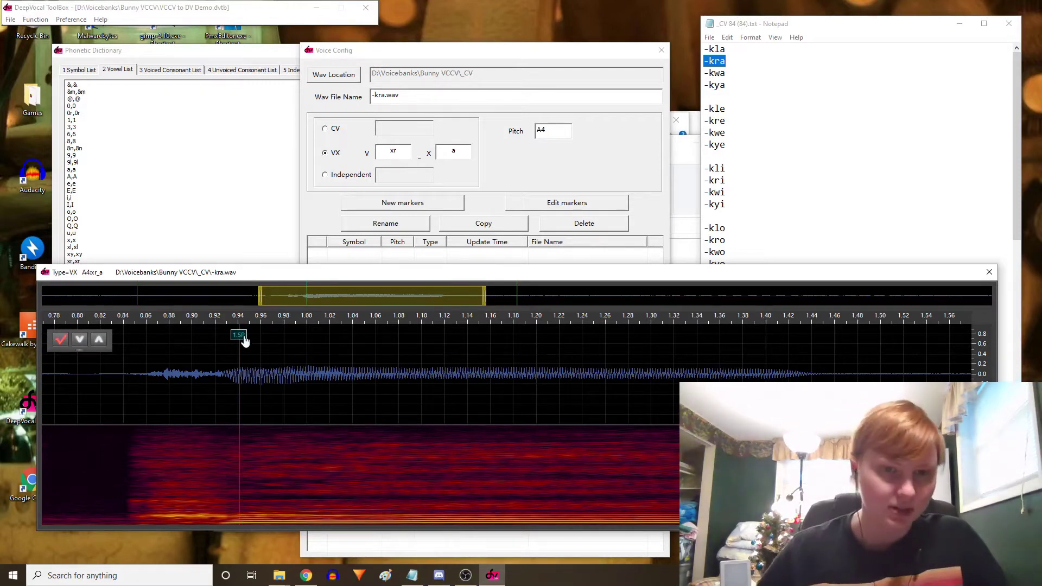
scroll(224, 393, up, 2)
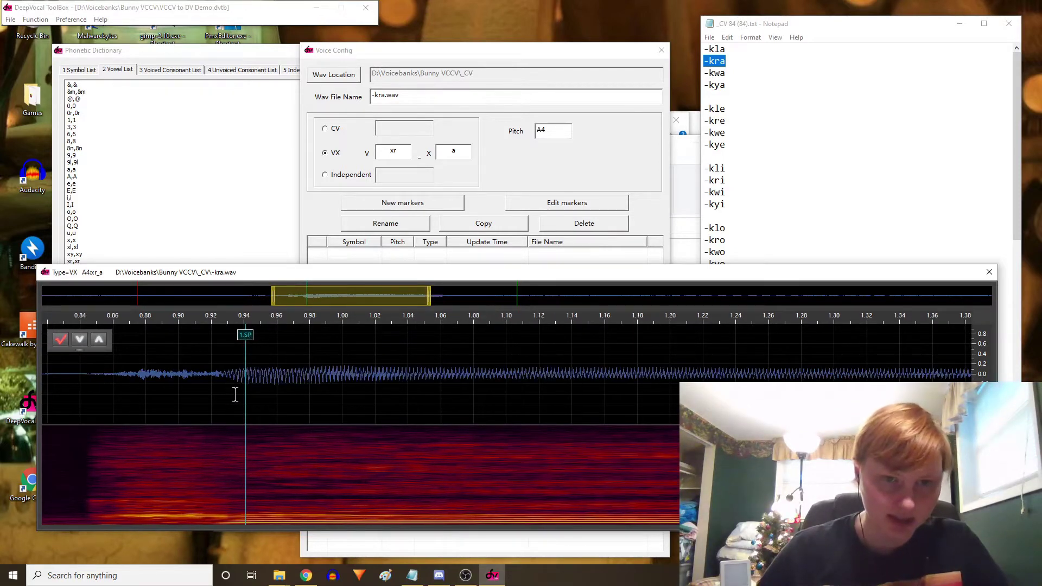
scroll(235, 394, up, 2)
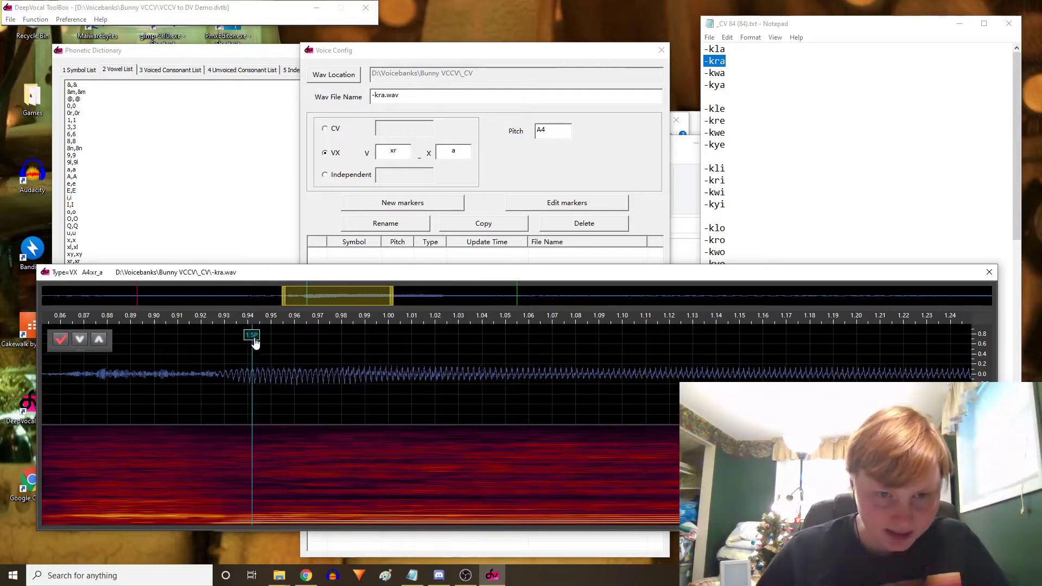
drag(255, 343, 258, 348)
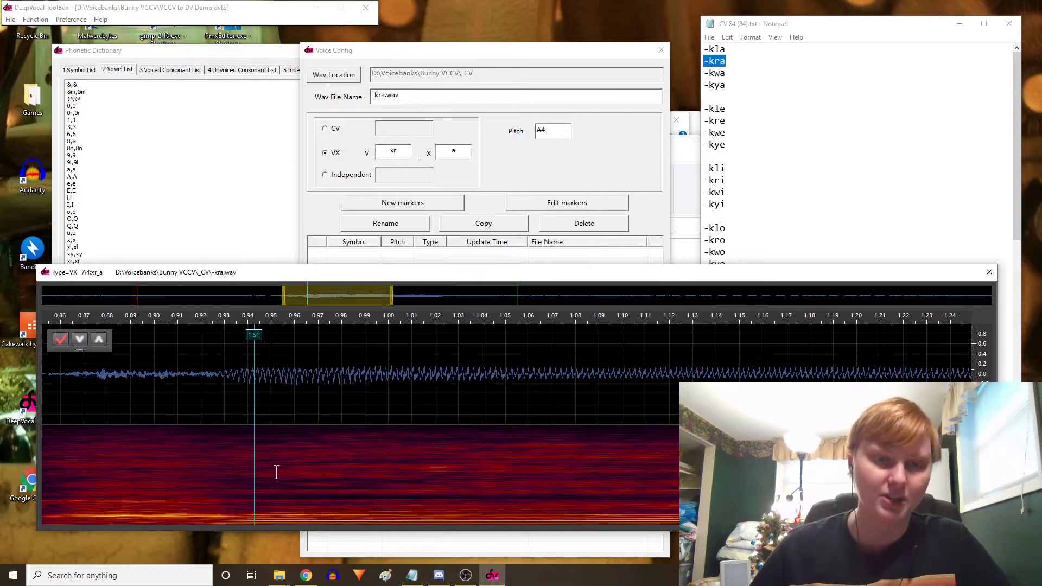
Step: Place the EP marker of xr_a at about 1.00 s and save the markers to the voice list
click(376, 416)
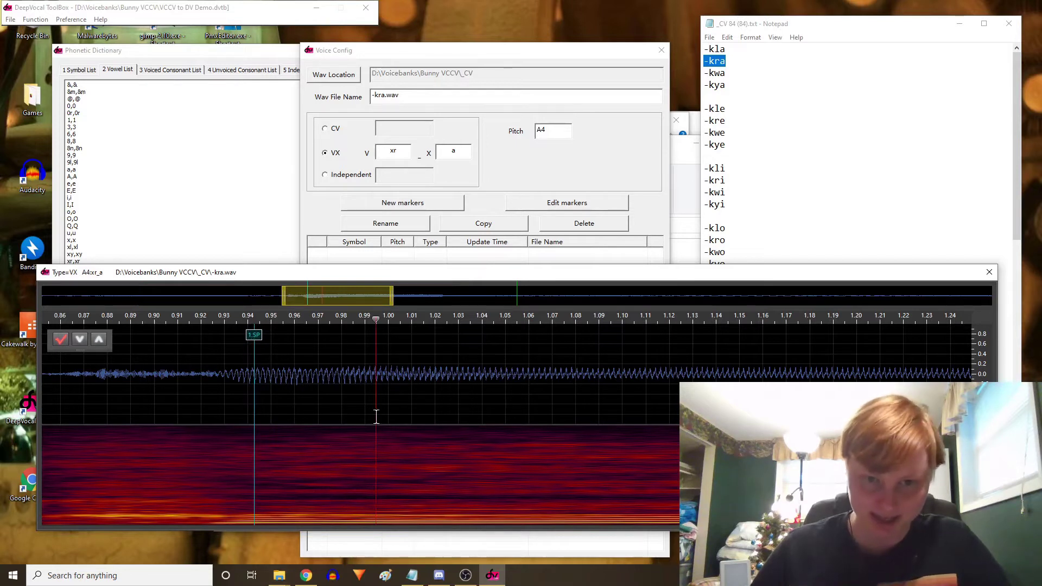
click(388, 410)
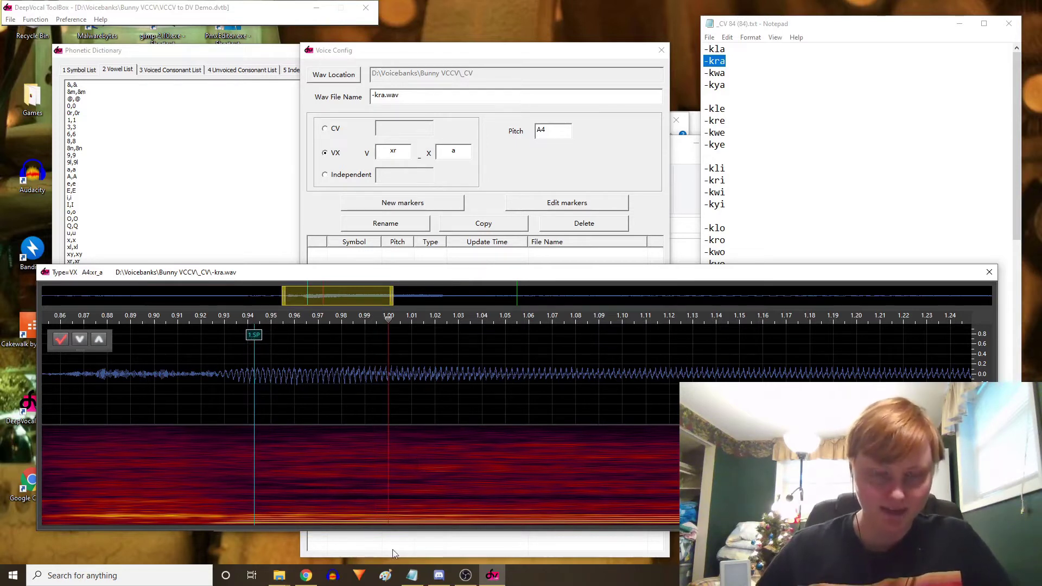
key(2)
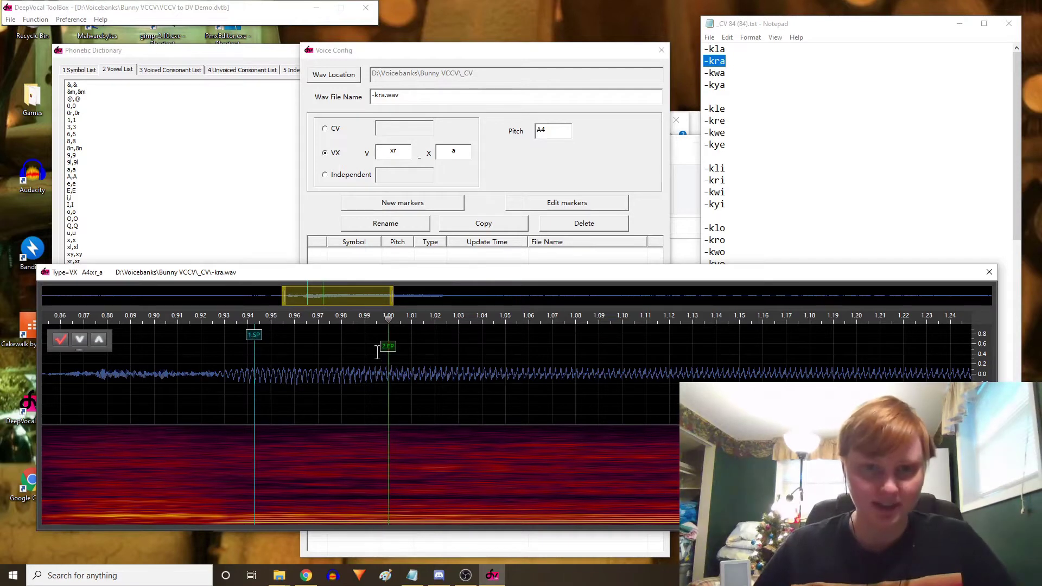
drag(388, 347, 384, 346)
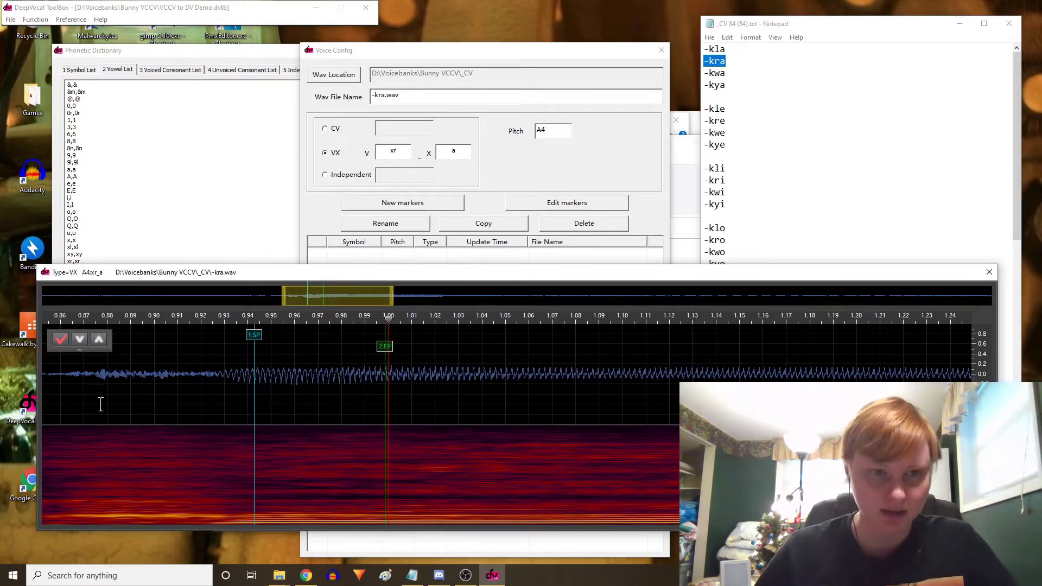
click(60, 341)
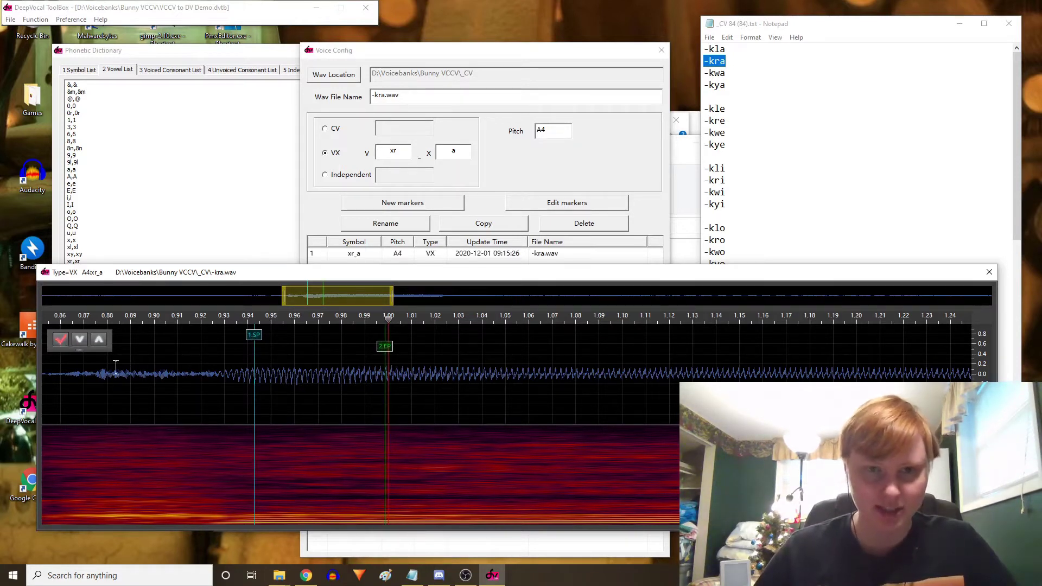
Step: Skim the rest of the _CV reclist and set the wav location to the CCV folder inside Bunny VCCV
click(537, 261)
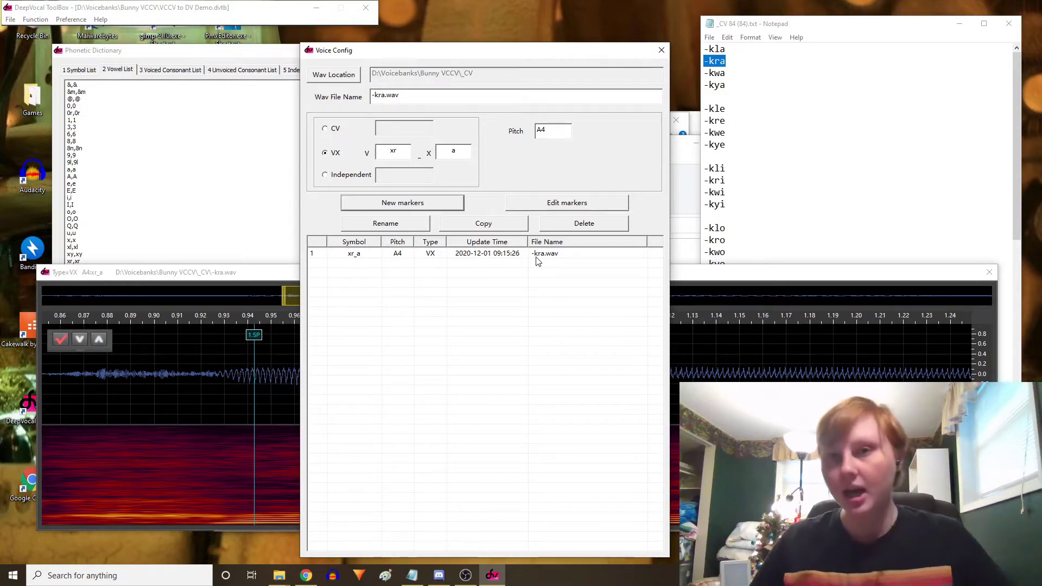
click(879, 16)
scroll(883, 233, down, 5)
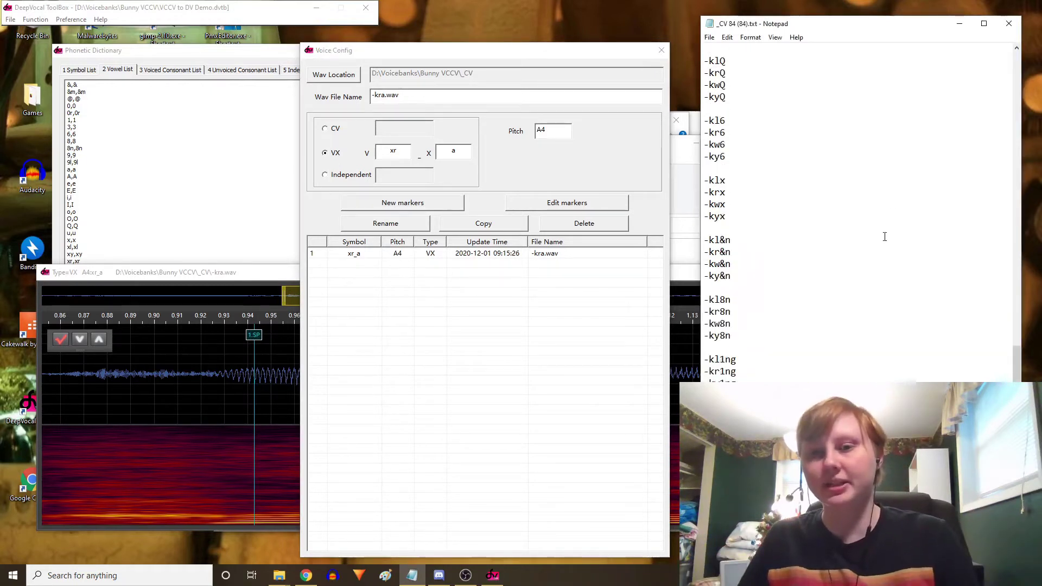
scroll(868, 244, up, 5)
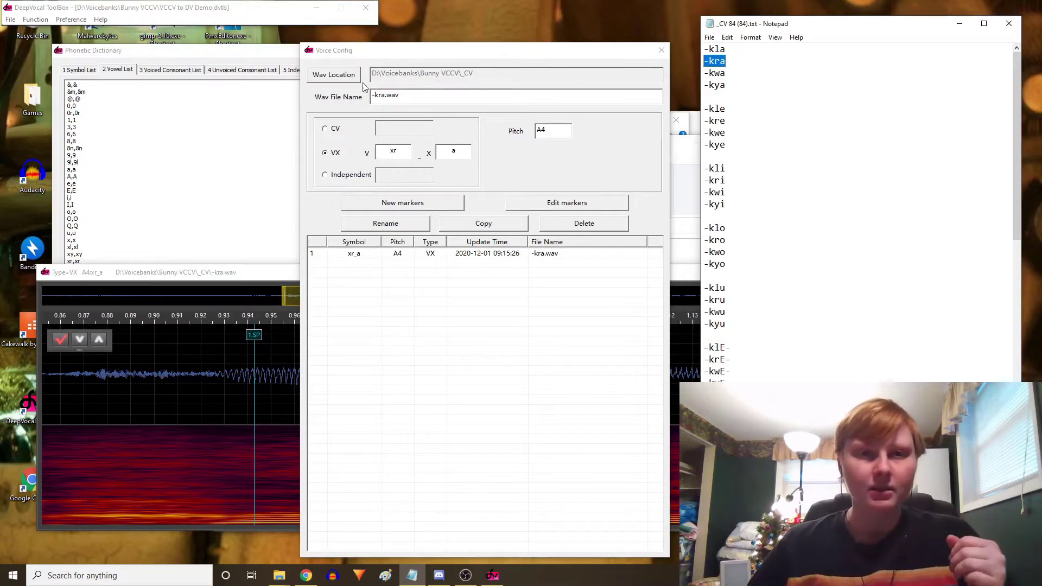
click(341, 75)
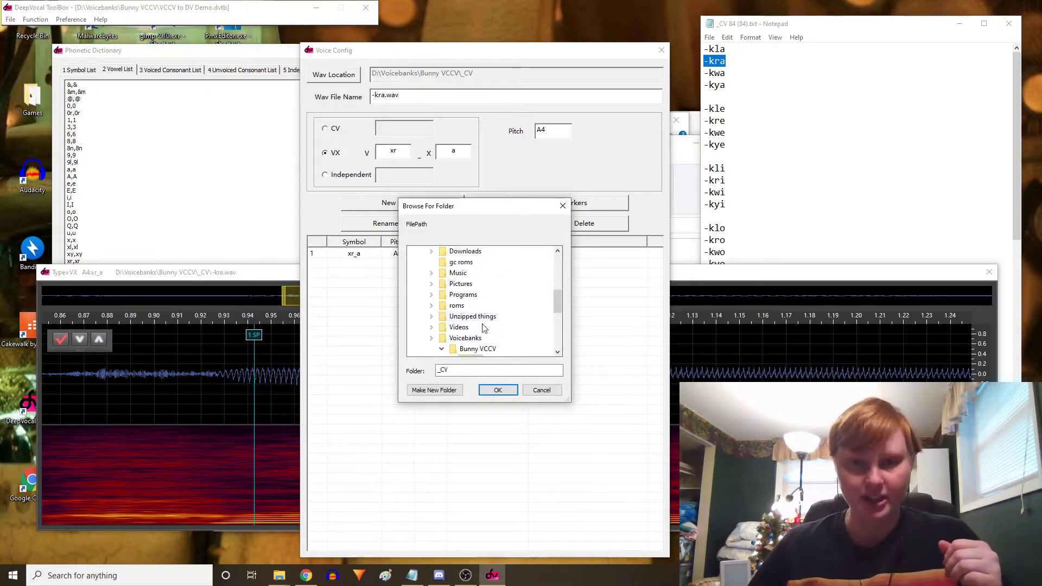
scroll(484, 329, down, 2)
click(476, 305)
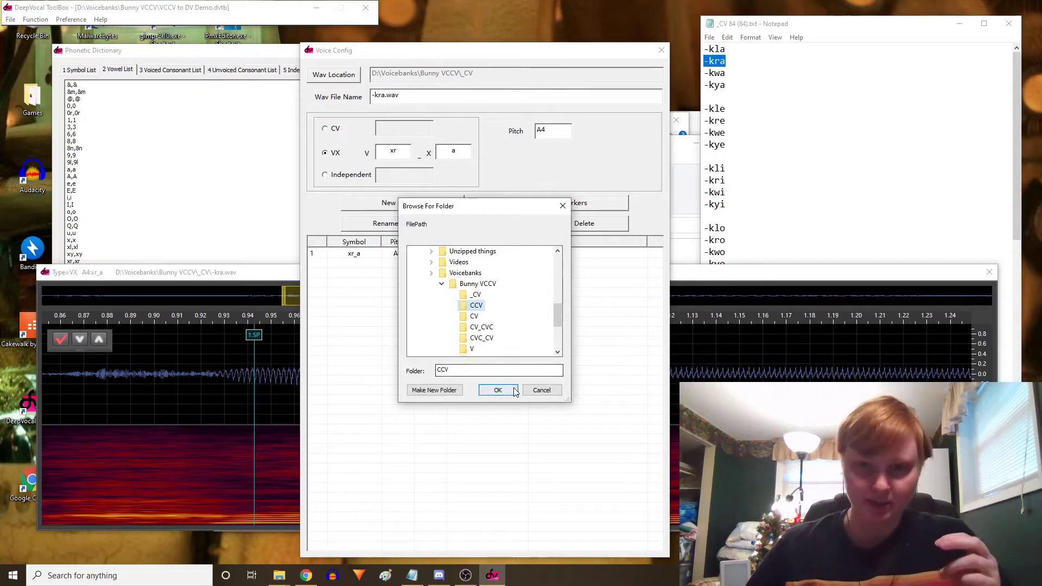
click(497, 390)
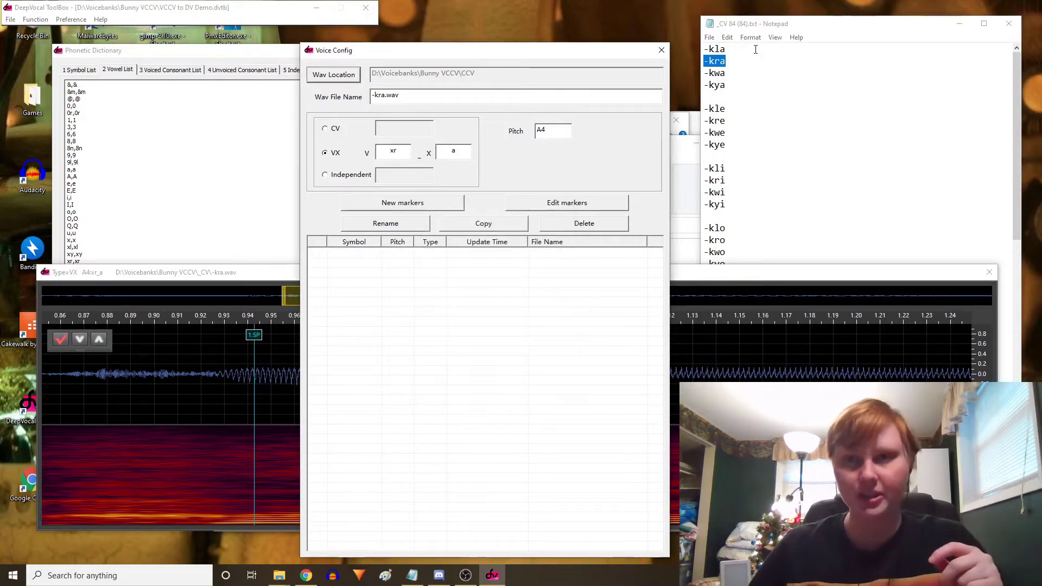
Step: Close the _CV reclist and open CCV 40 (80).txt from the CORE Reclist 1066 (3429) folder
click(1017, 27)
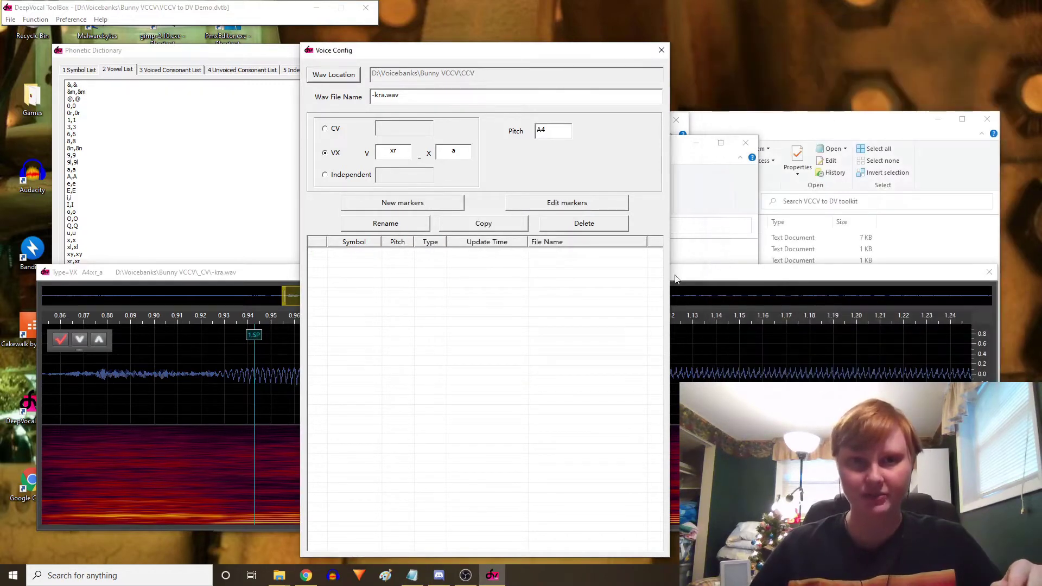
mouse_move(279, 575)
click(338, 550)
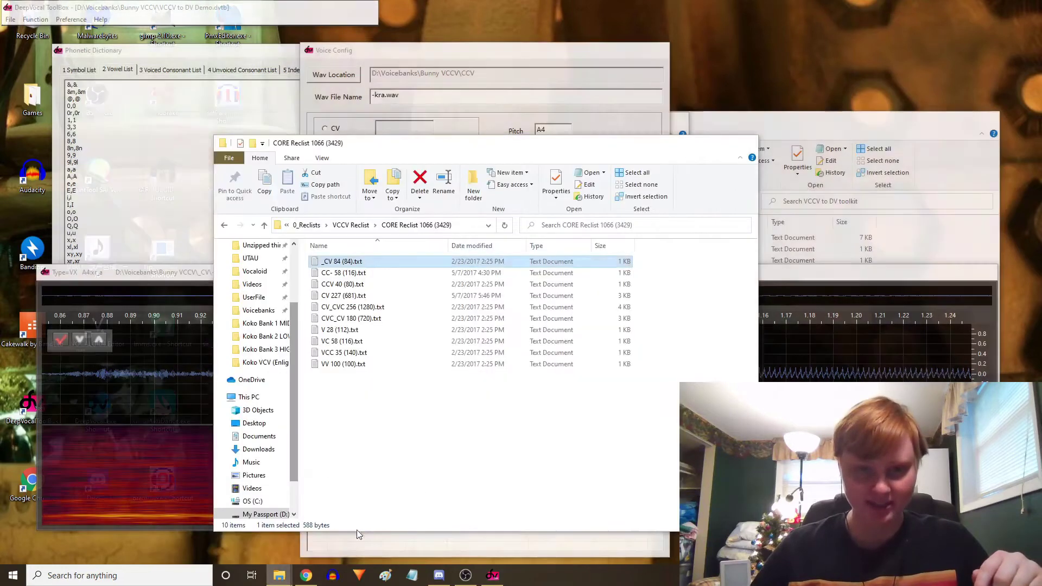
double_click(343, 286)
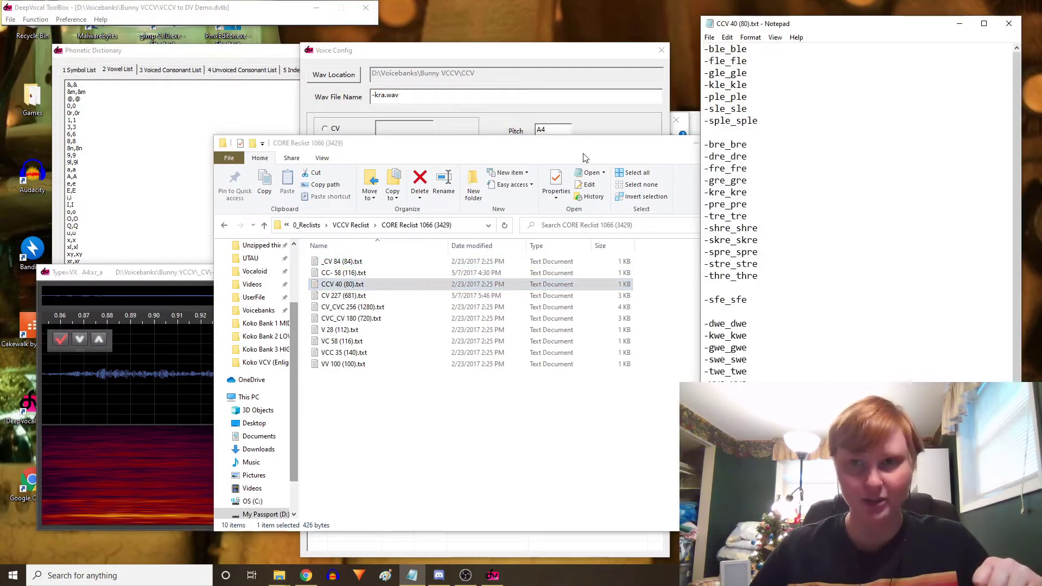
click(529, 145)
click(745, 143)
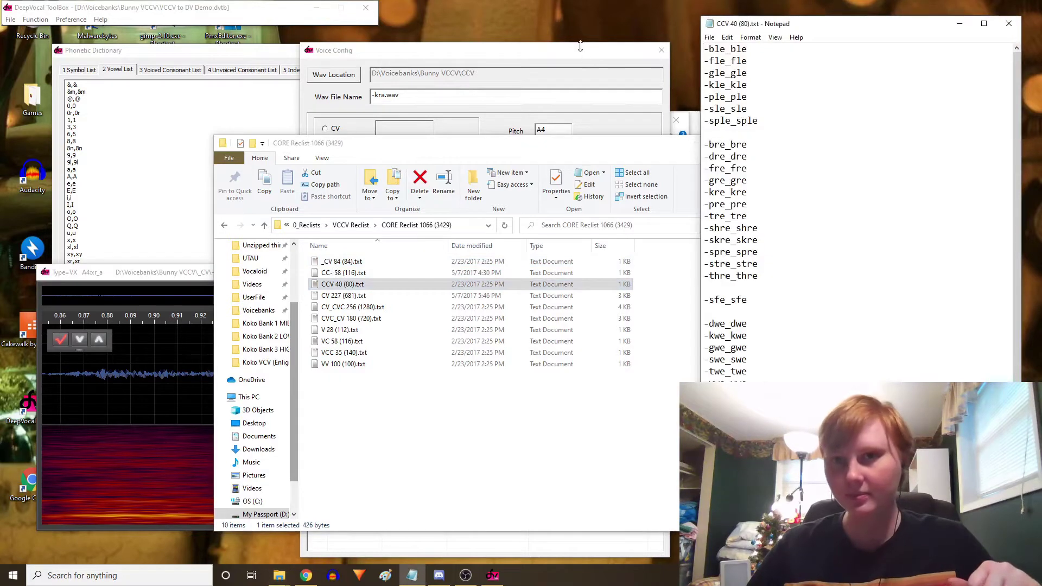
Step: Copy -ble_ble from the CCV reclist into the wav file name and enter -bl as the CV symbol
click(793, 21)
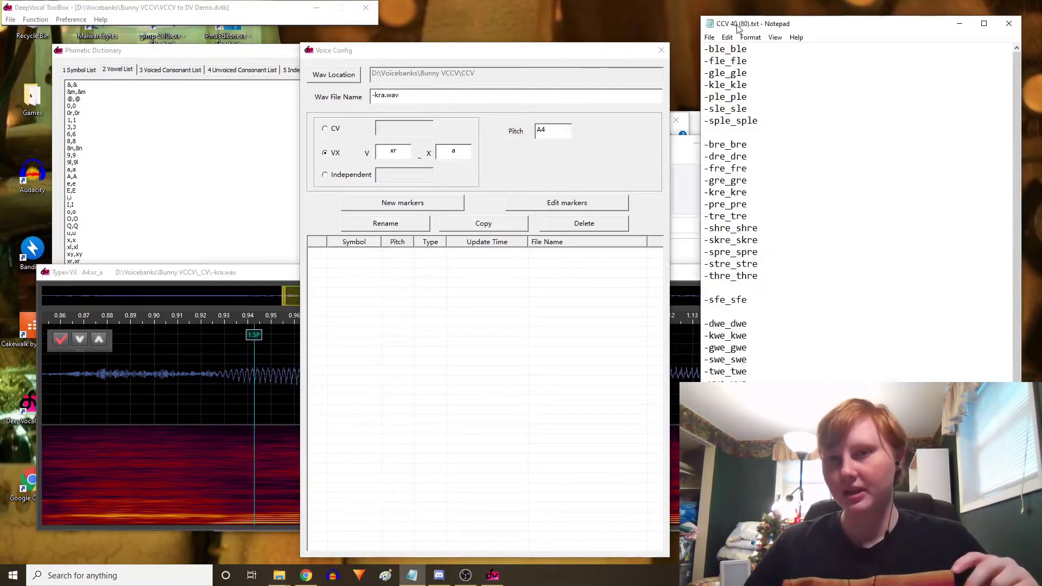
drag(748, 50, 701, 52)
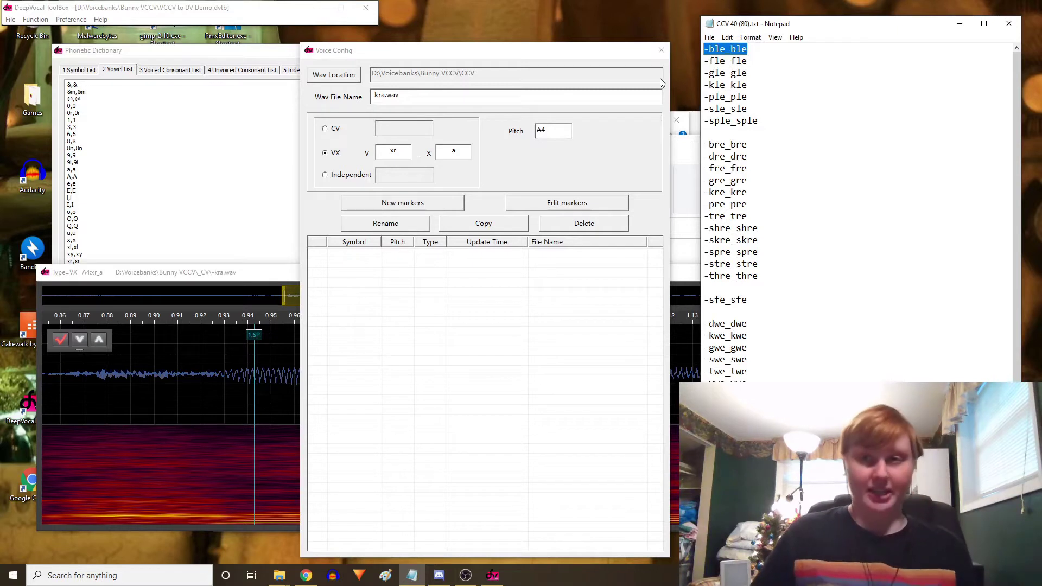
right_click(737, 49)
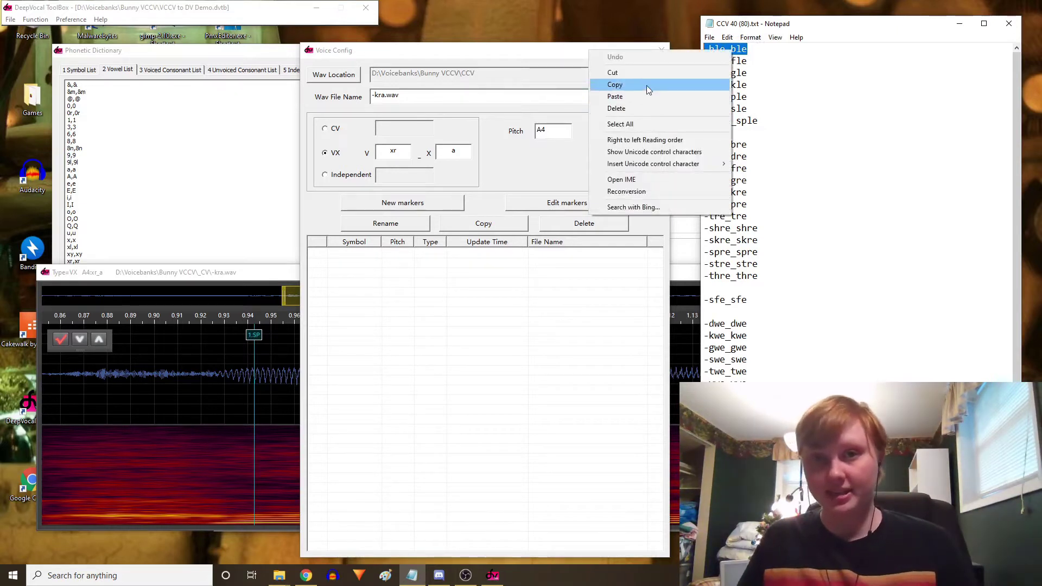
click(646, 86)
double_click(385, 95)
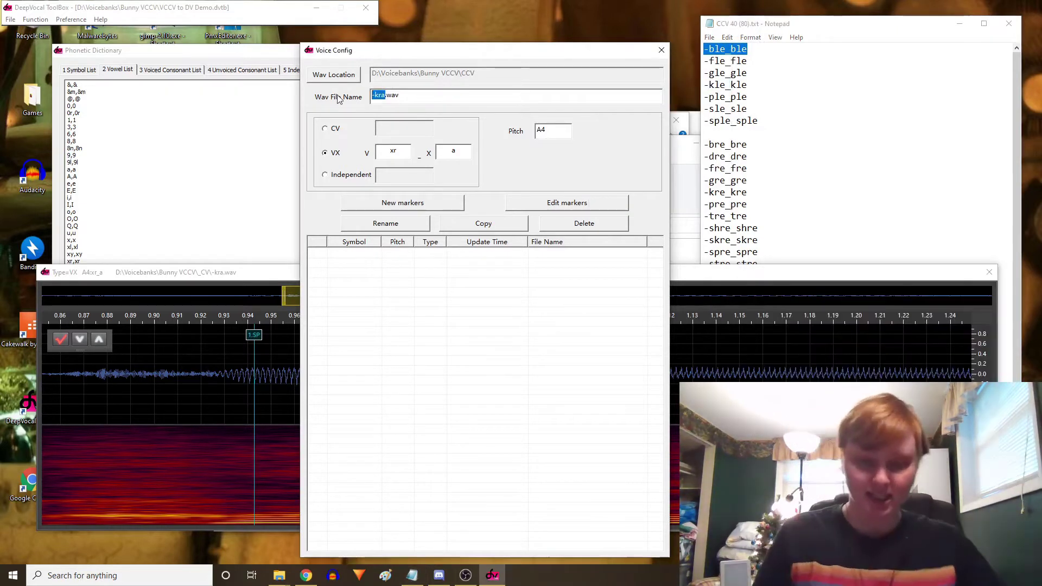
key(ctrl+v)
click(325, 128)
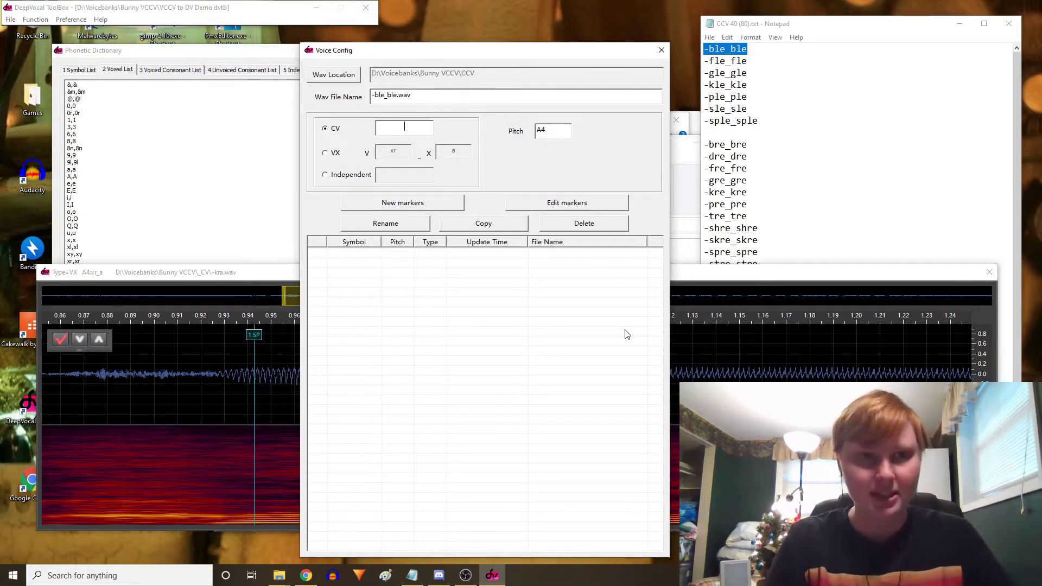
text(-bl)
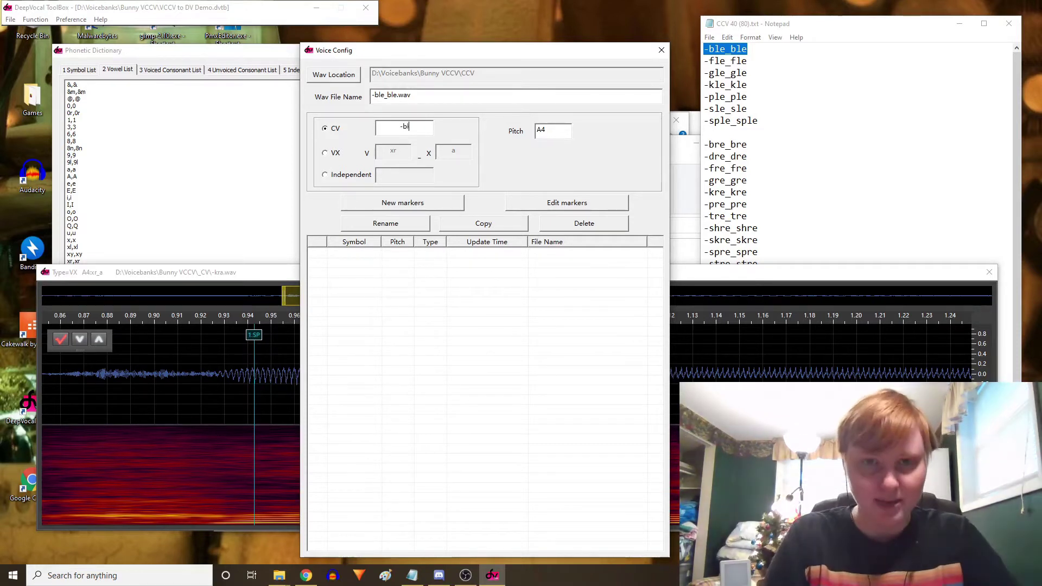
Step: Look up the bl entry in the Phonetic Dictionary's symbol list and examine which consonant and vowel it uses
click(104, 64)
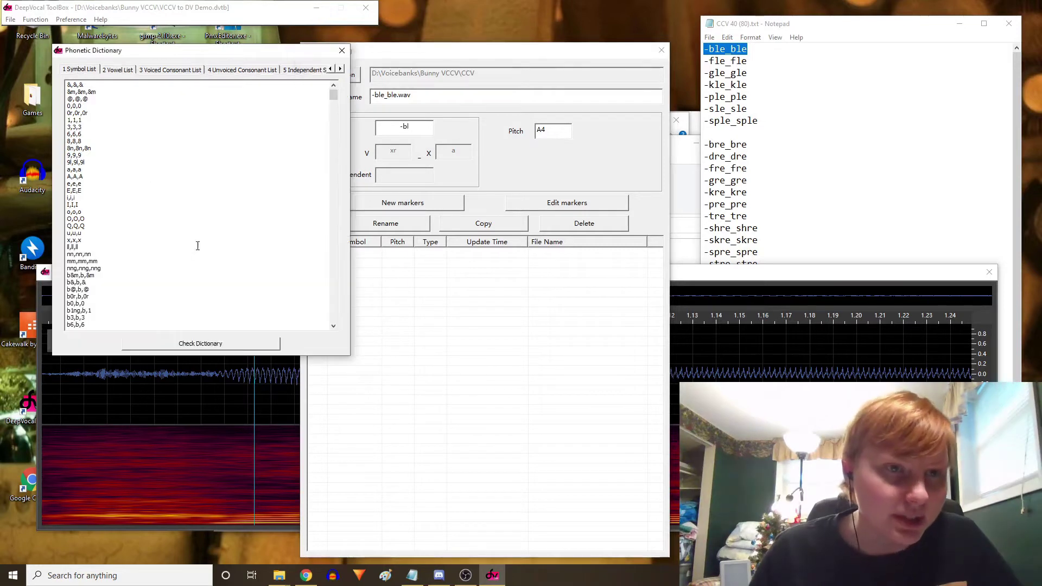
scroll(194, 228, down, 10)
scroll(193, 222, down, 6)
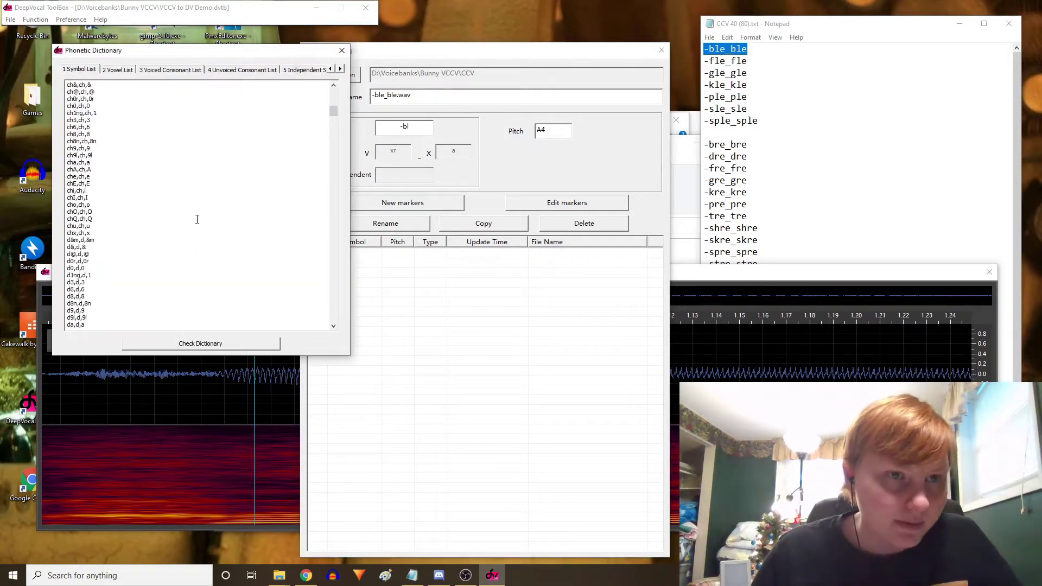
scroll(197, 219, up, 3)
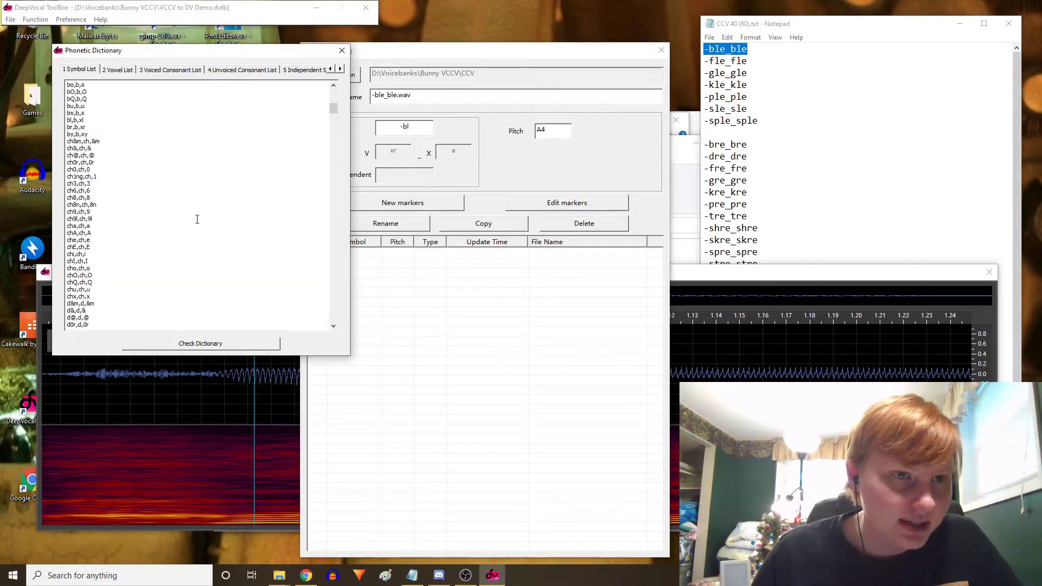
drag(85, 120, 67, 120)
click(74, 120)
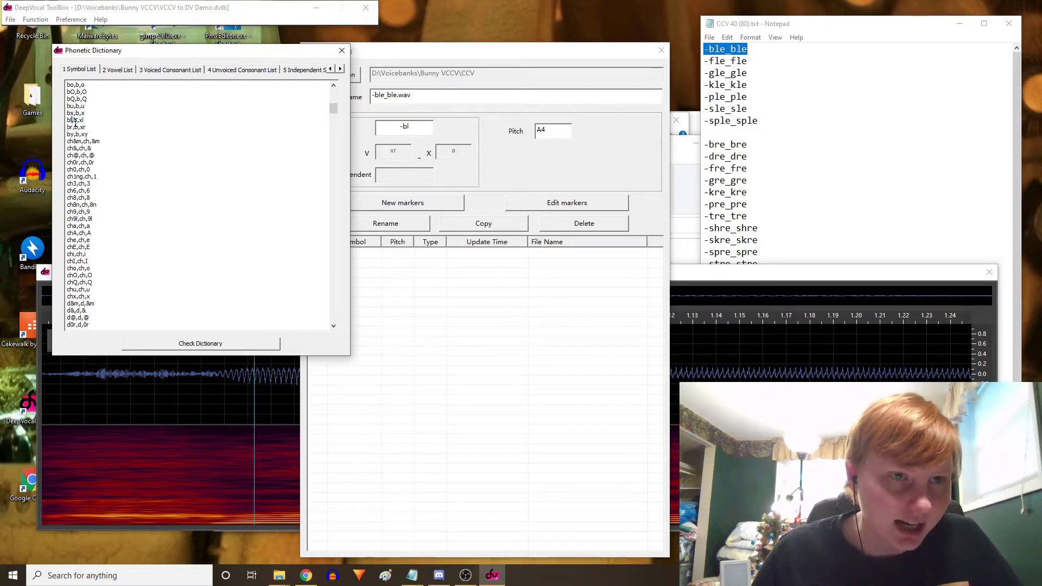
drag(84, 120, 79, 120)
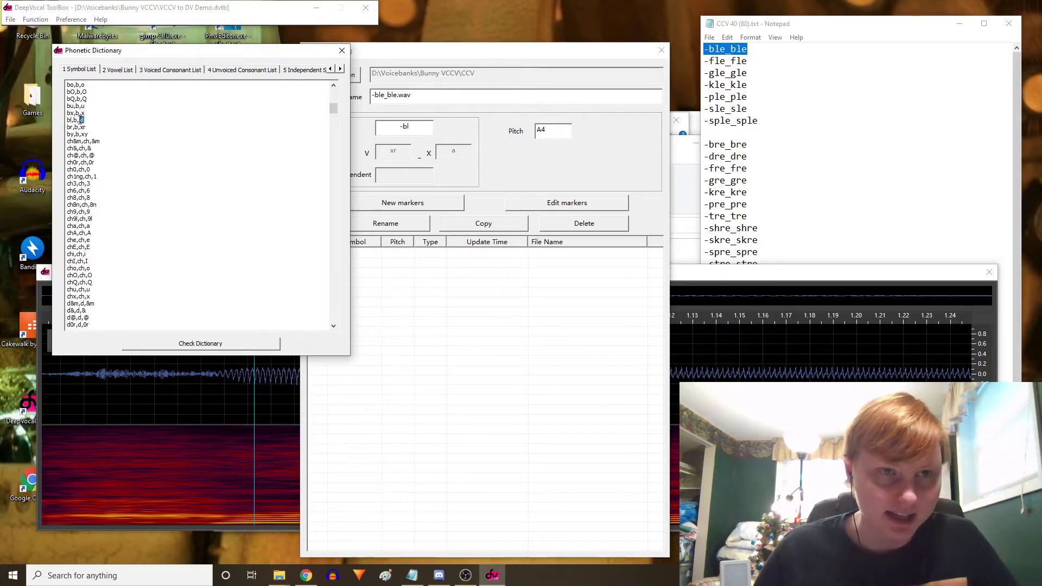
scroll(83, 148, up, 15)
click(714, 278)
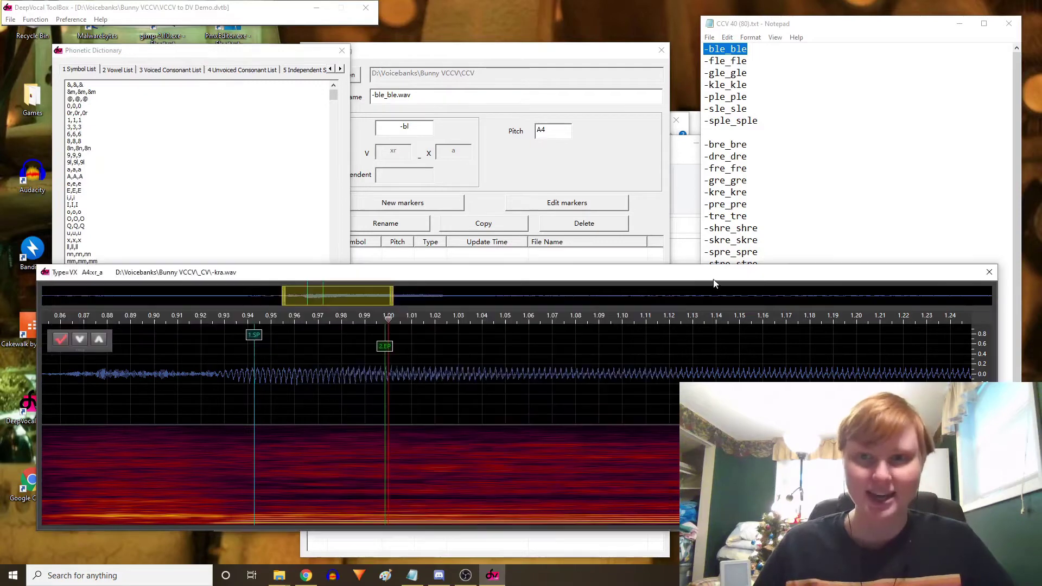
click(483, 66)
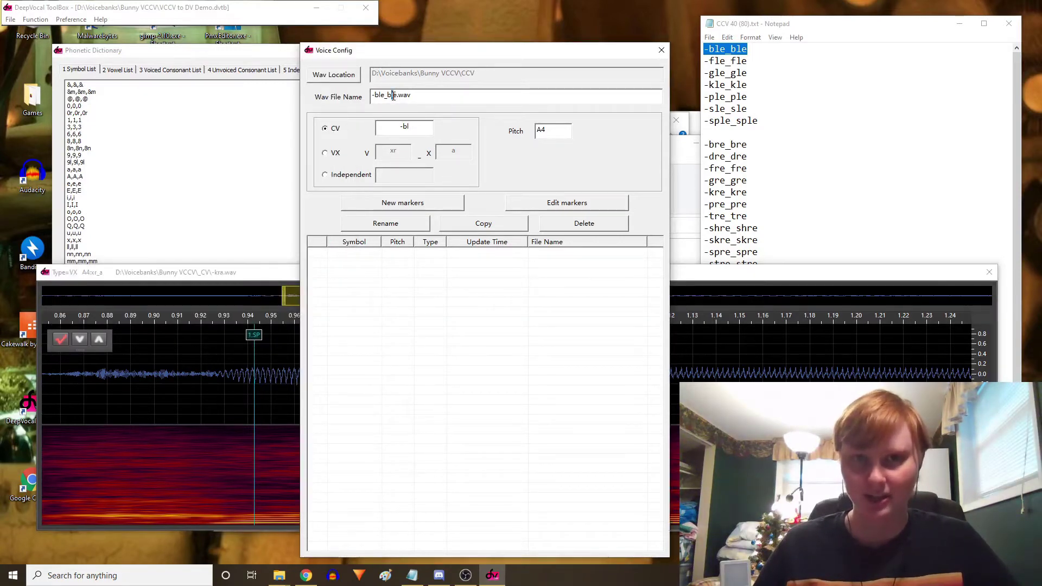
Step: Create new markers for -bl and place CP at about 0.88 s and PP at the voiced waveform's start, about 0.95 s
click(422, 123)
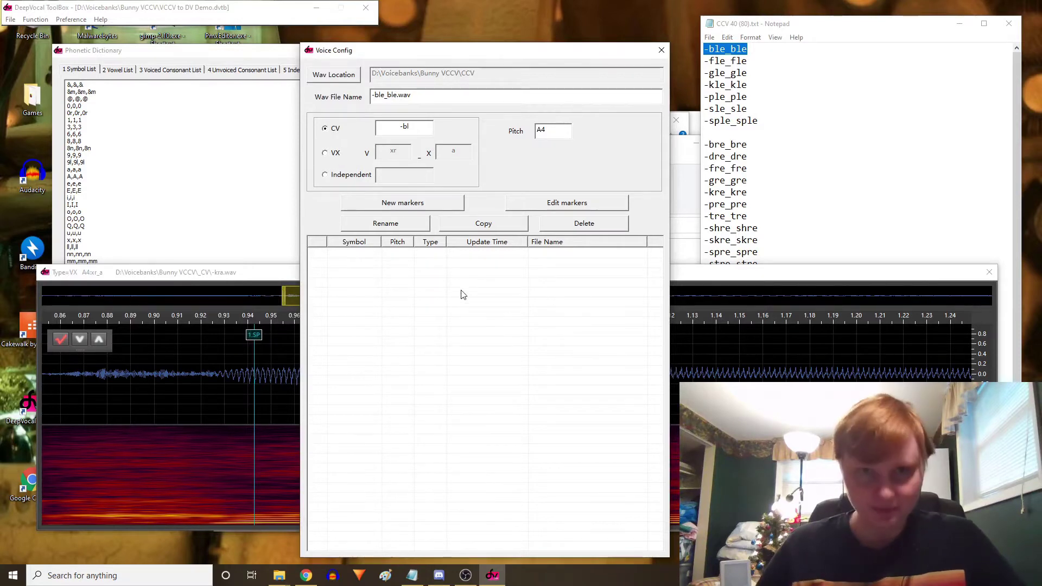
click(454, 206)
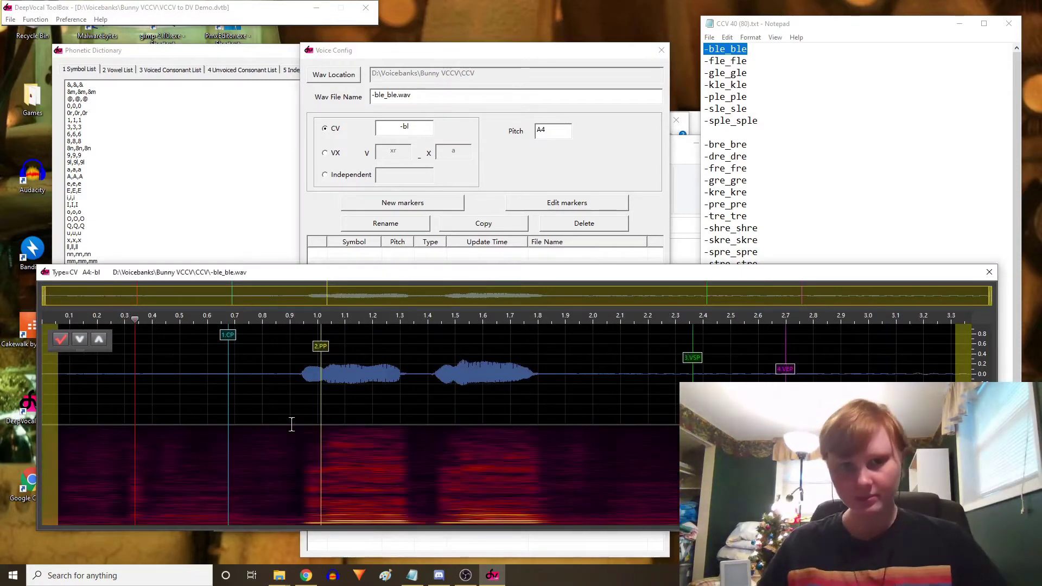
mouse_move(227, 340)
mouse_down()
mouse_move(286, 349)
mouse_move(319, 339)
mouse_move(343, 307)
mouse_up()
scroll(279, 427, up, 5)
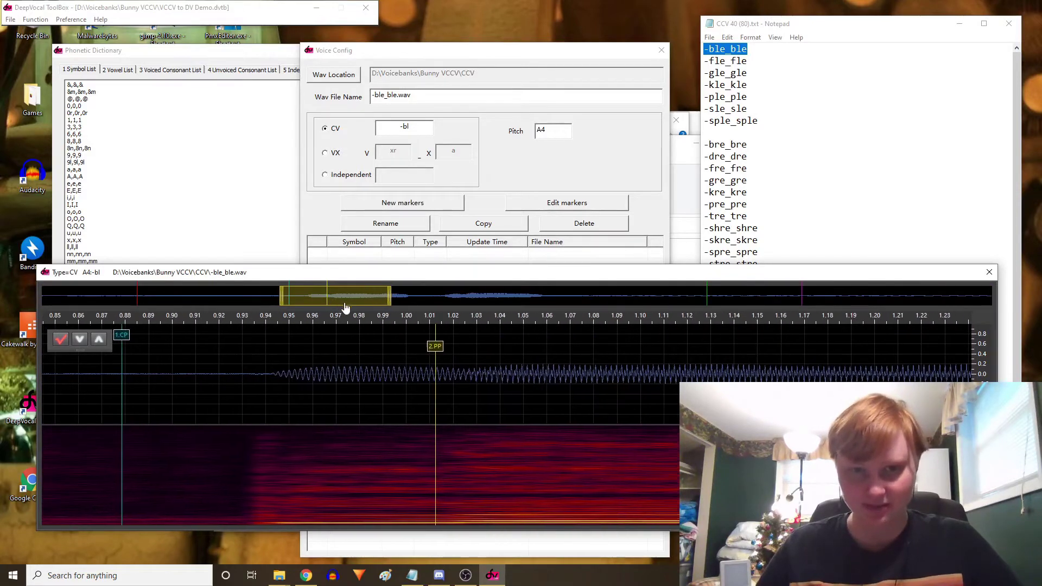
drag(428, 349, 281, 356)
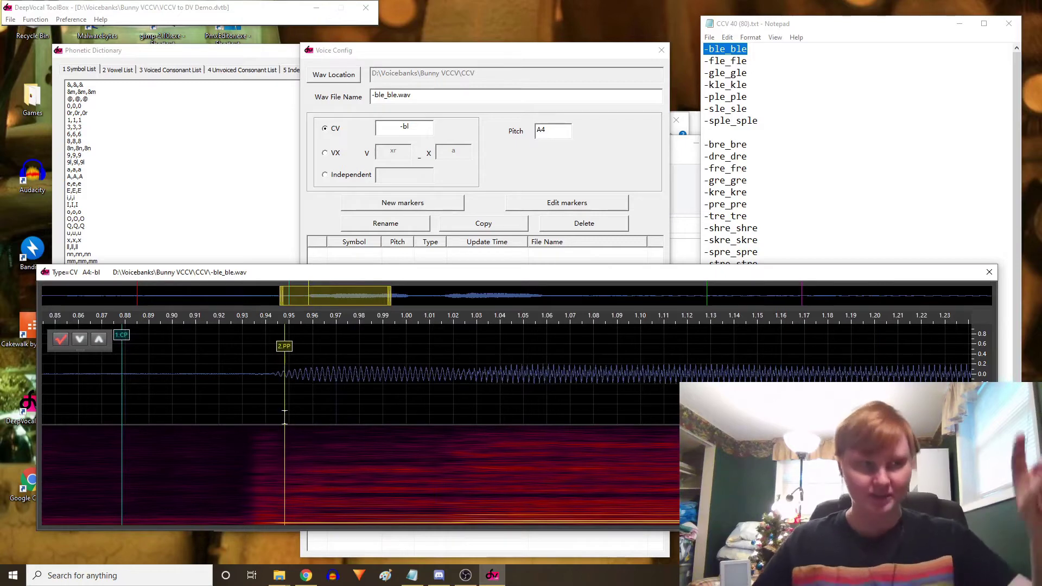
scroll(301, 422, down, 2)
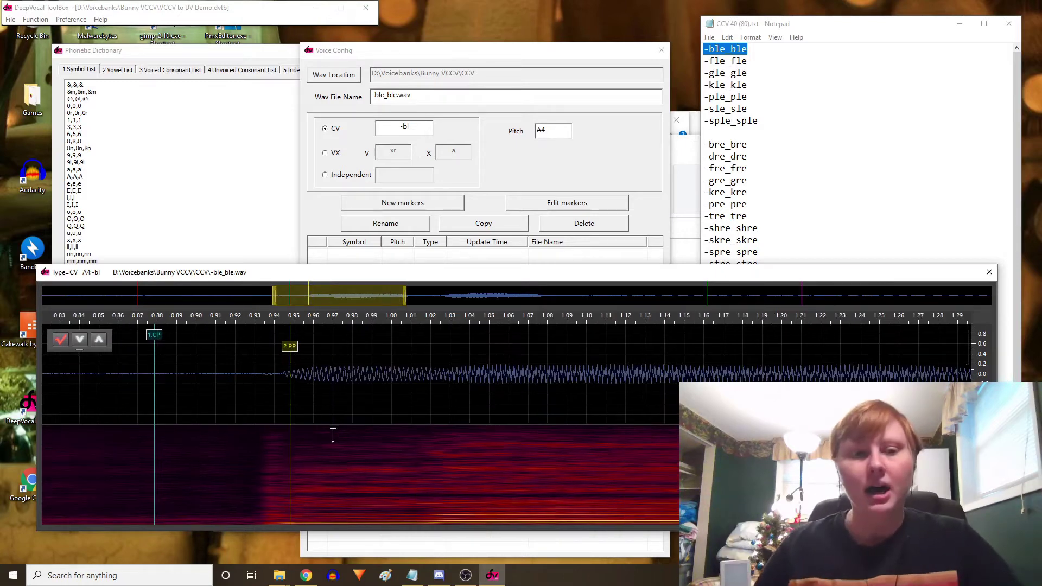
drag(292, 356, 293, 363)
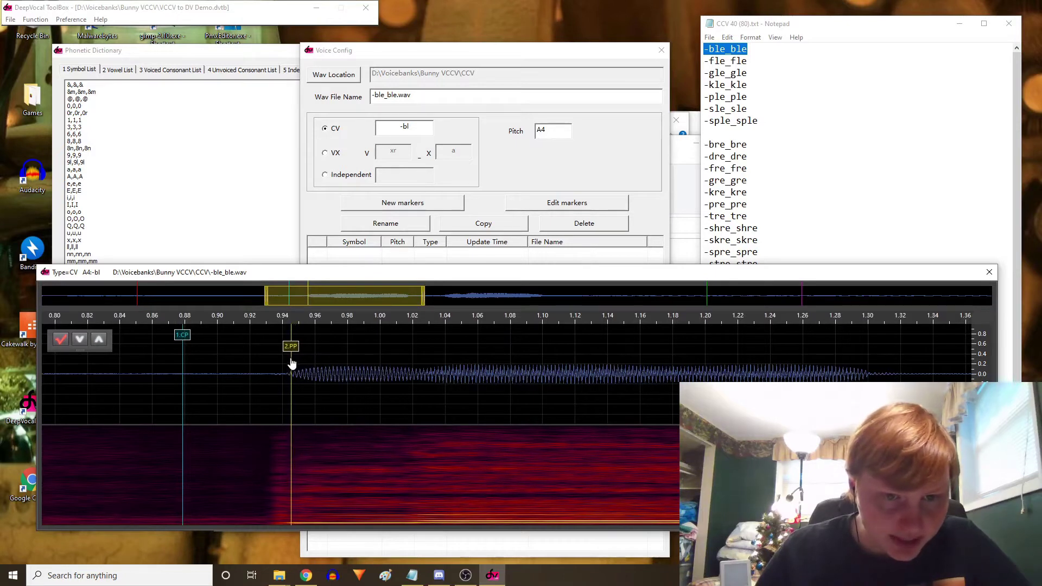
Step: Place the VSP and VEP markers of -bl at about 0.965 s and 0.995 s, within the l sound, and save the markers
click(328, 426)
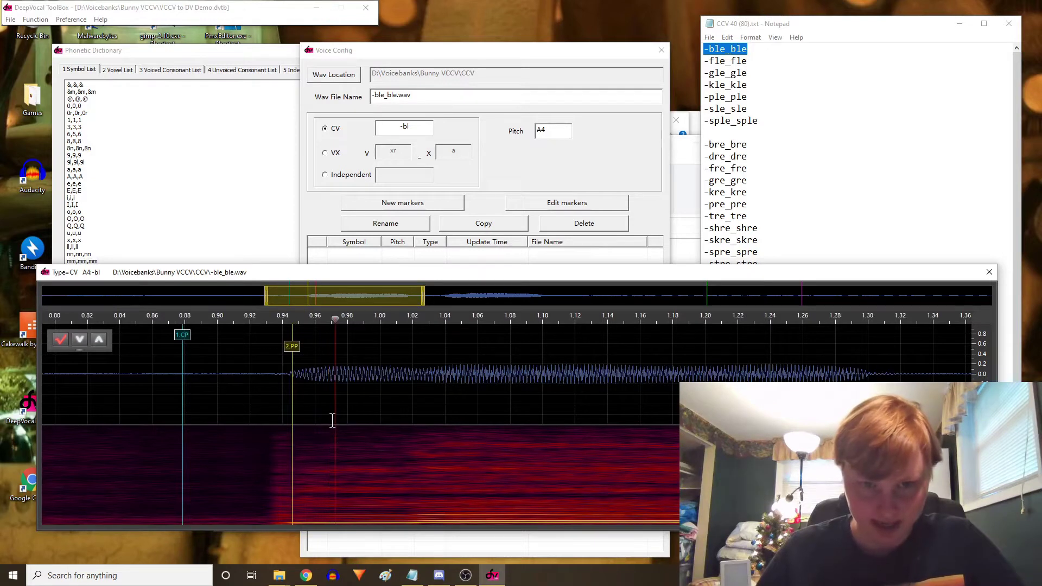
click(322, 419)
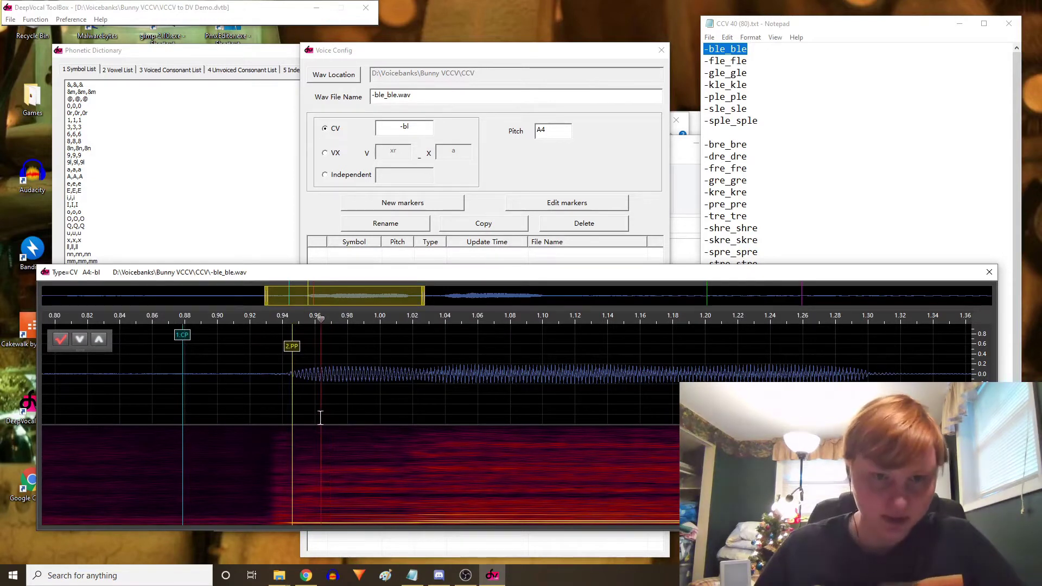
click(323, 404)
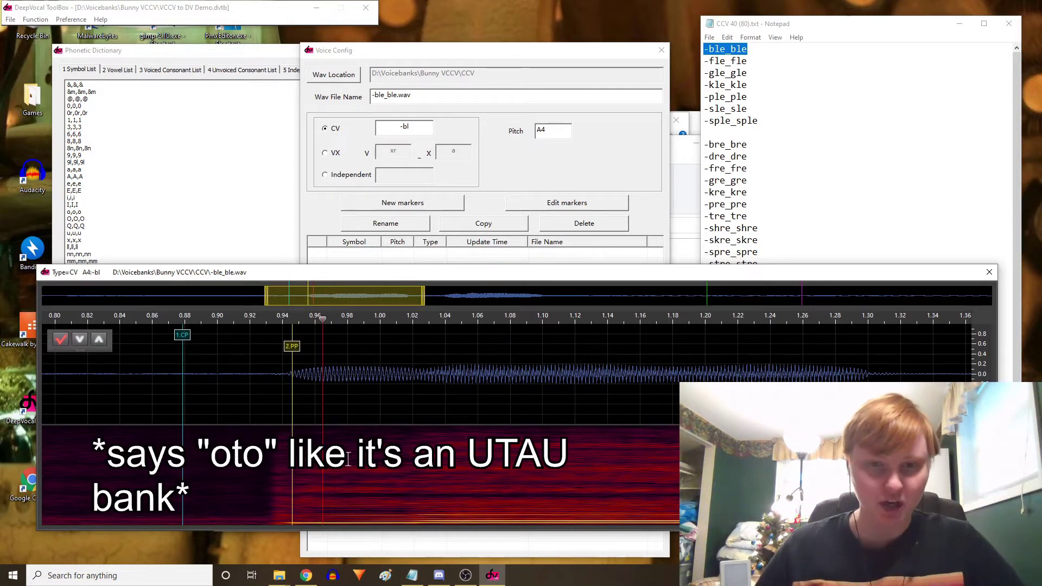
key(Return)
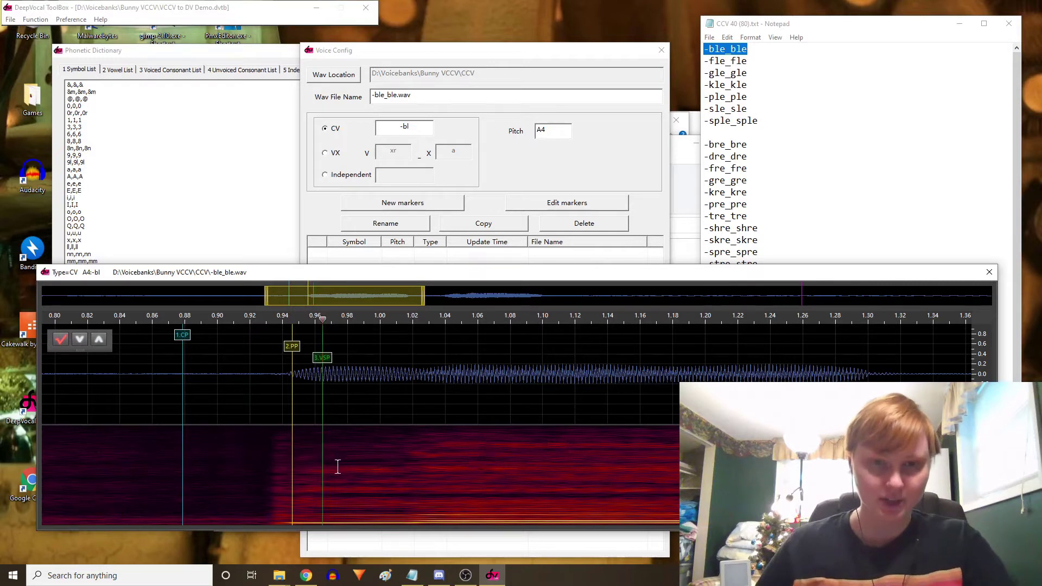
click(381, 390)
key(Return)
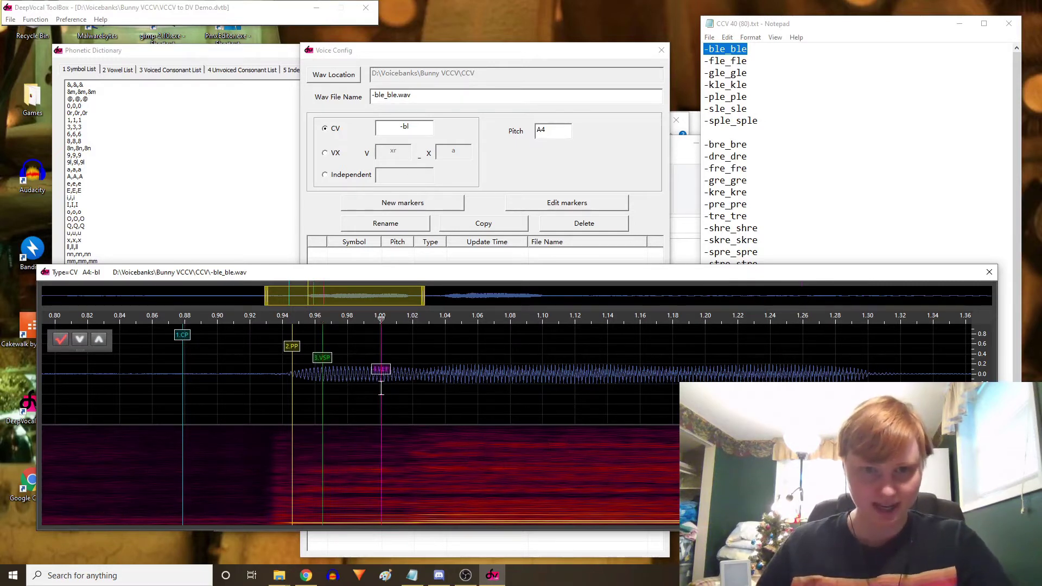
drag(380, 370, 370, 374)
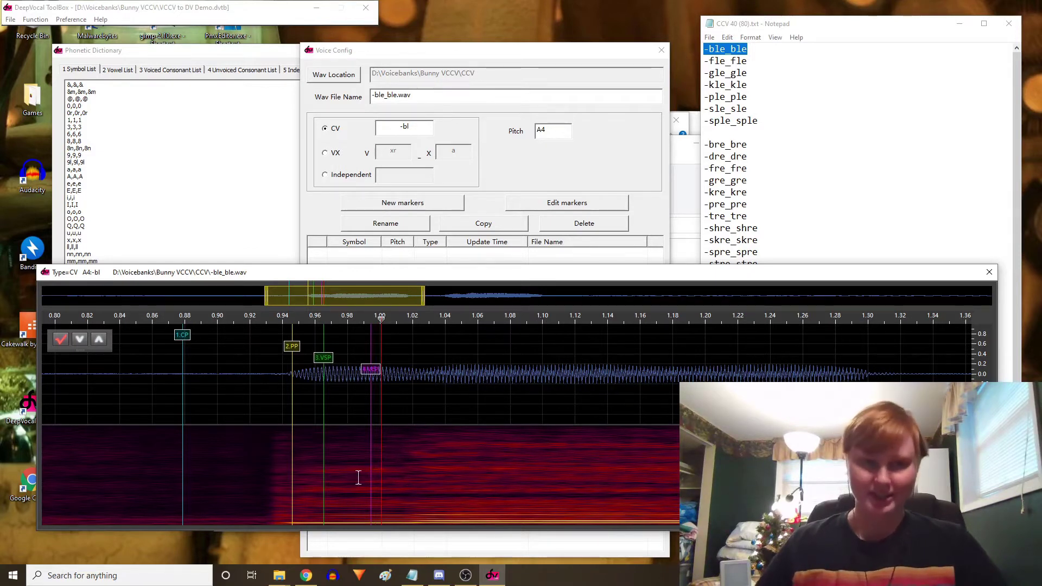
click(59, 341)
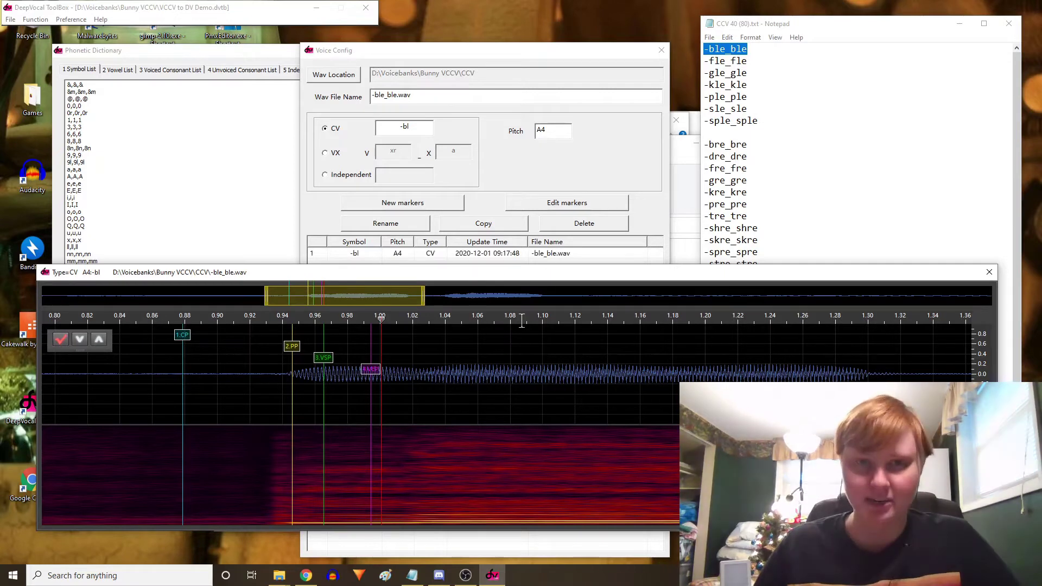
Step: Change the CV symbol to bl and create new markers for it over the second syllable of -ble_ble.wav
drag(381, 319, 503, 323)
click(403, 128)
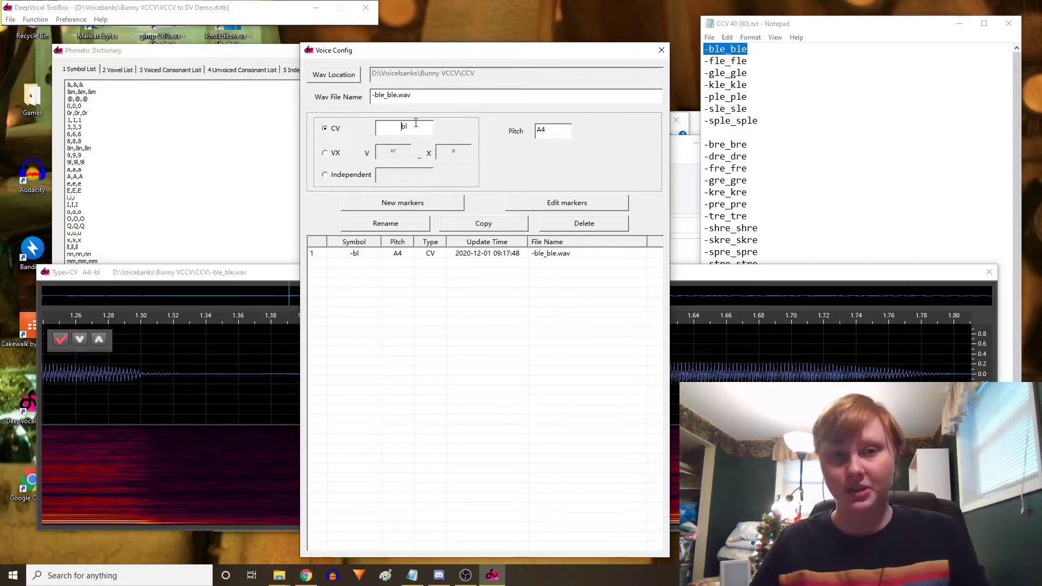
drag(416, 126, 390, 123)
click(444, 203)
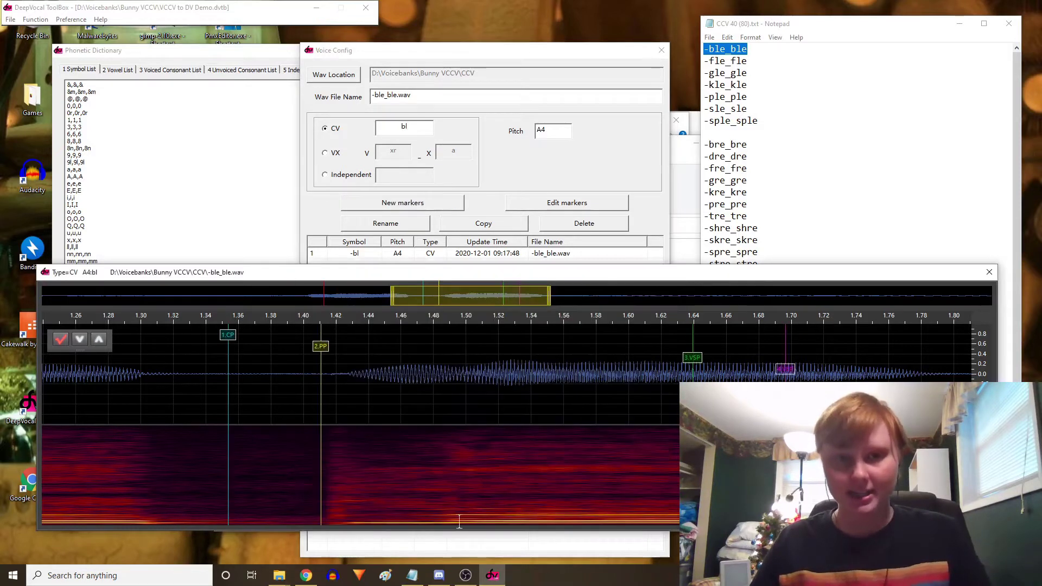
Step: Place the bl markers CP, PP, VSP and VEP at about 1.40, 1.43, 1.45 and 1.48 s and save them
drag(320, 349, 350, 353)
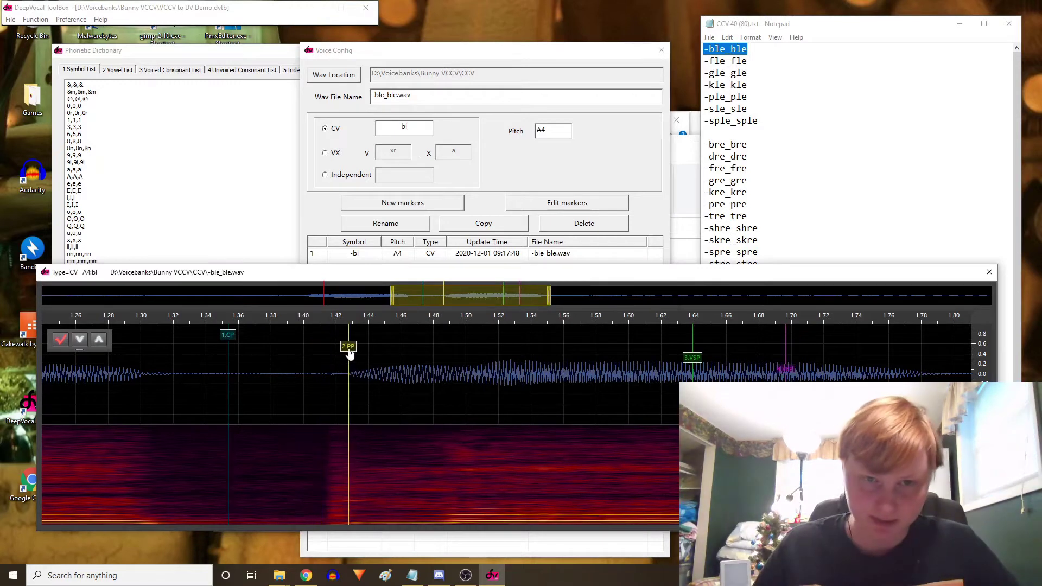
mouse_move(227, 335)
mouse_down()
mouse_move(284, 350)
mouse_move(305, 338)
mouse_move(295, 339)
mouse_up()
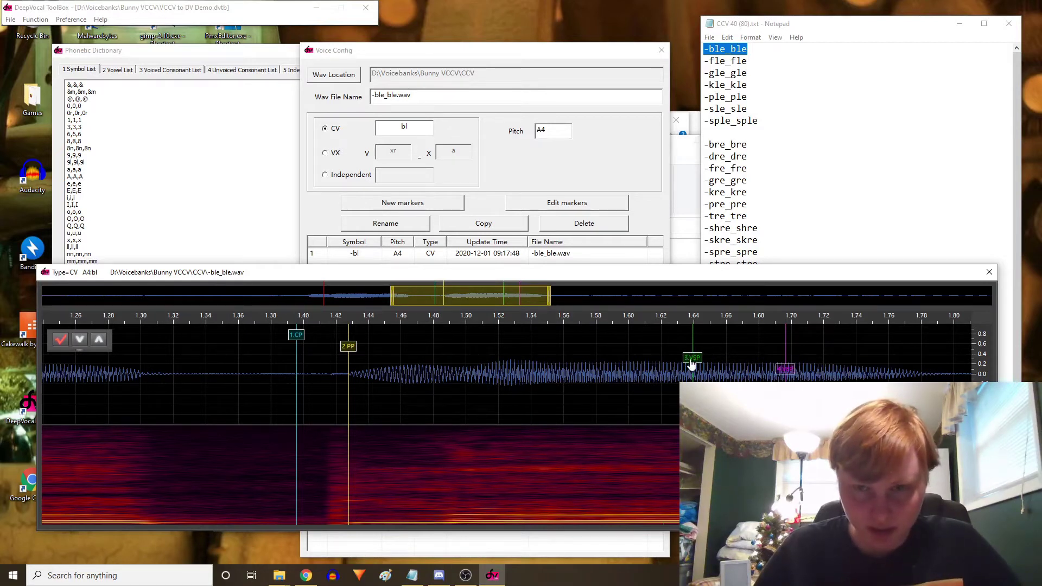
drag(688, 362, 390, 355)
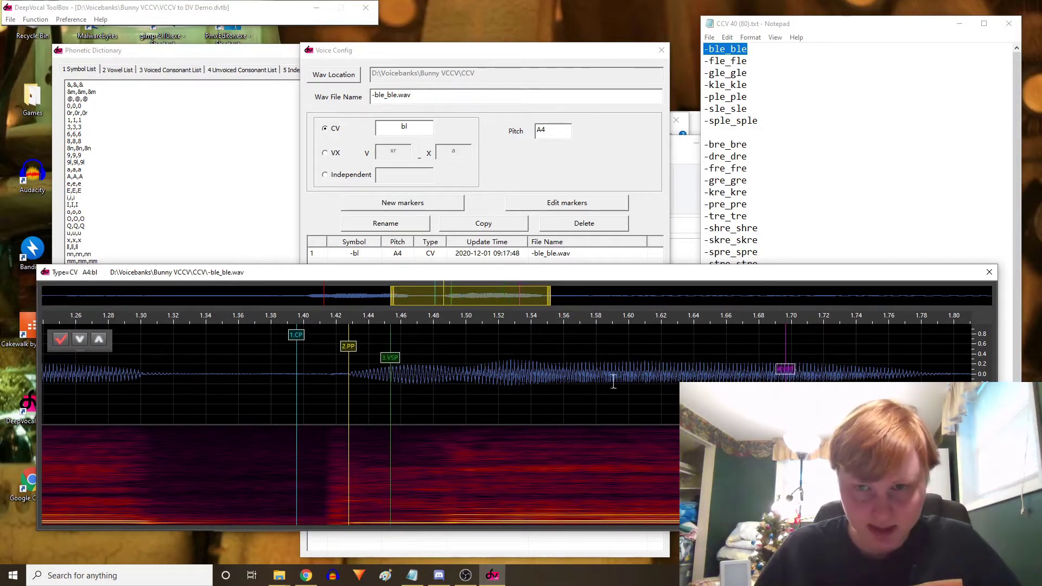
mouse_move(785, 371)
mouse_down()
mouse_move(388, 418)
mouse_move(423, 419)
mouse_up()
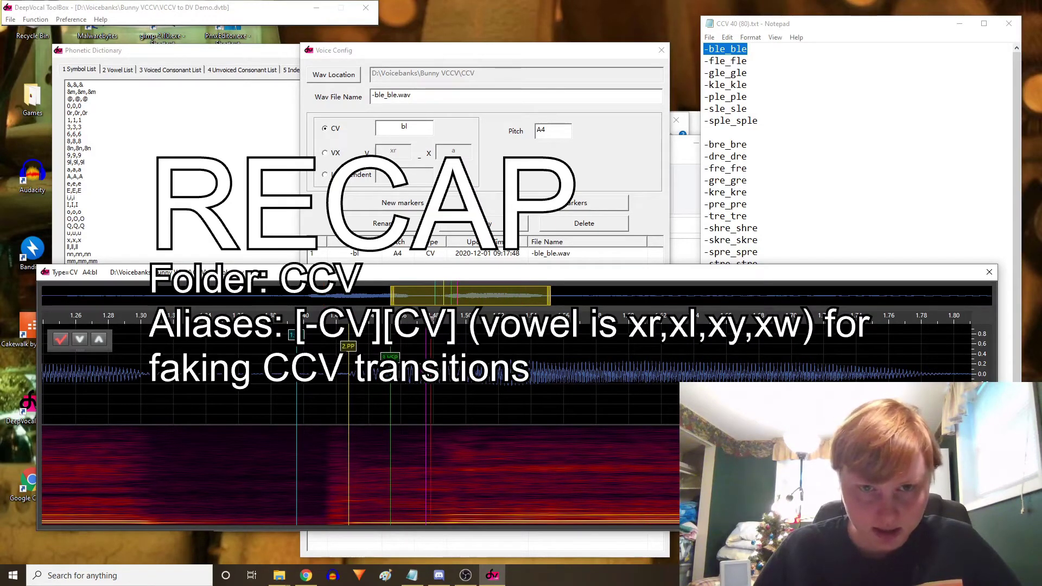
click(62, 340)
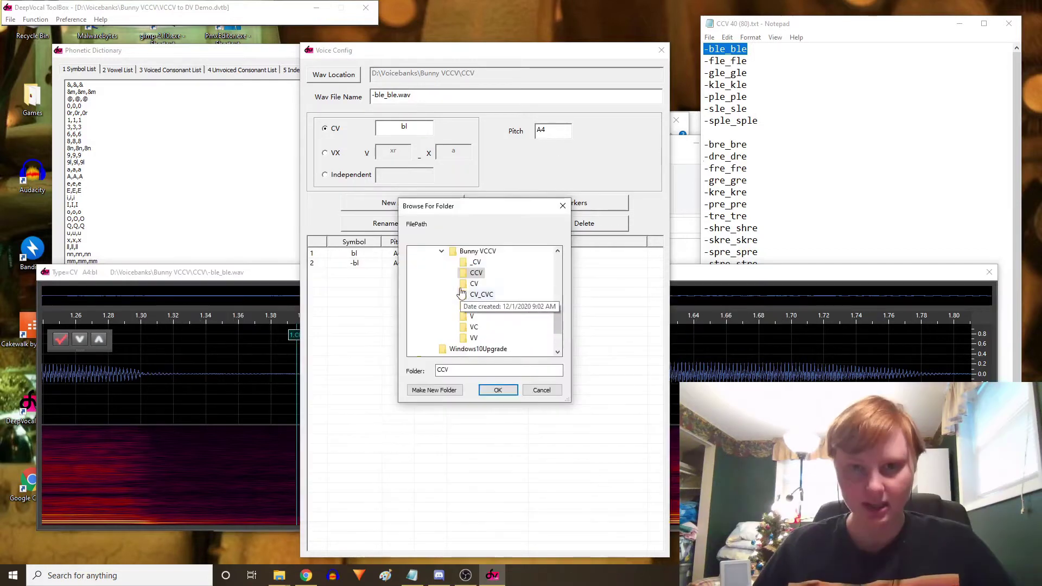
Step: Set the wav location to the CV folder inside Bunny VCCV
click(466, 284)
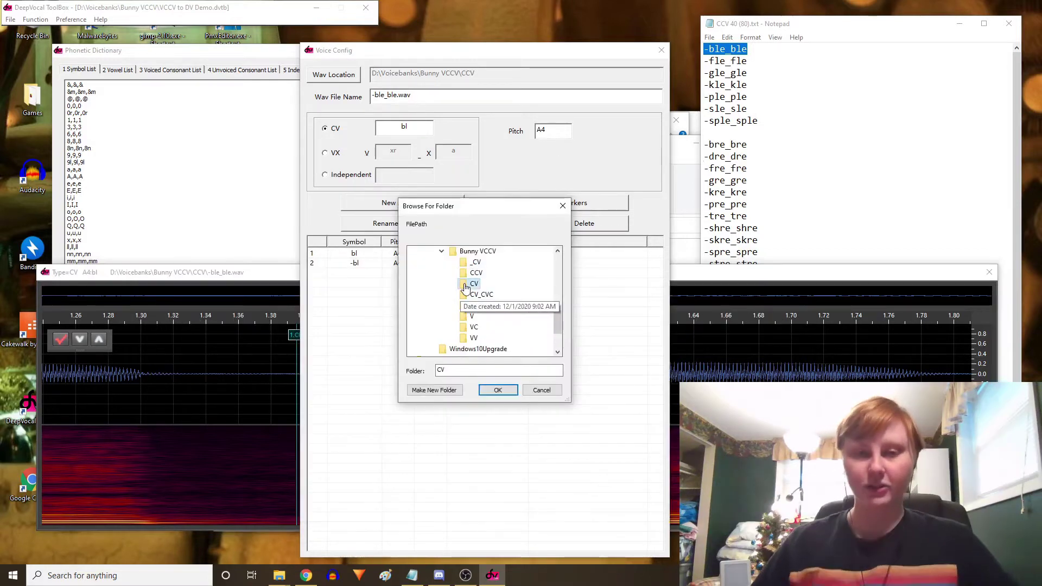
click(497, 392)
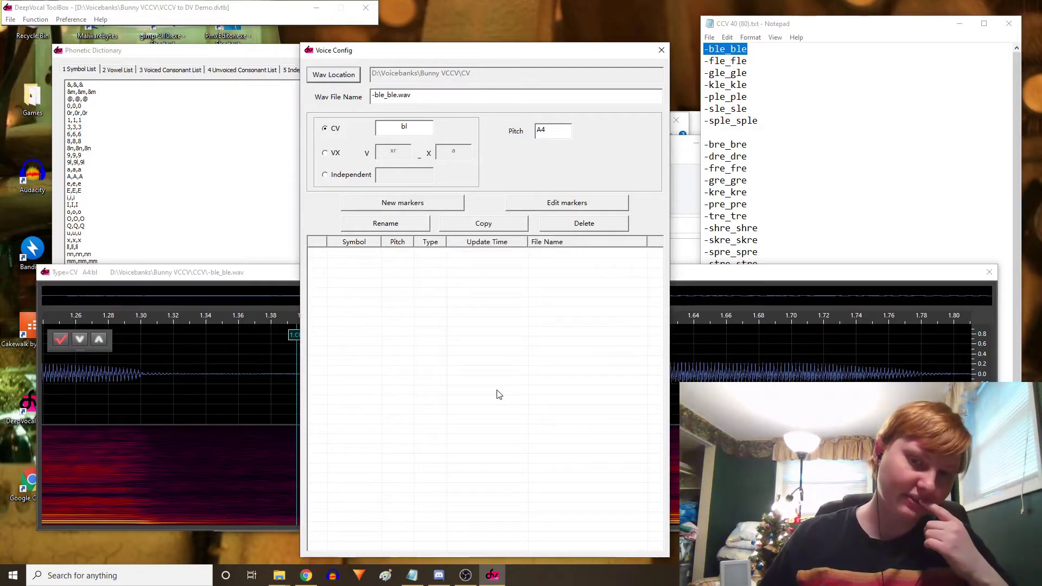
Step: Close the CCV reclist and open CV 227 (681).txt from the CORE Reclist 1066 folder beside Voice Config
click(993, 20)
click(1008, 23)
click(279, 575)
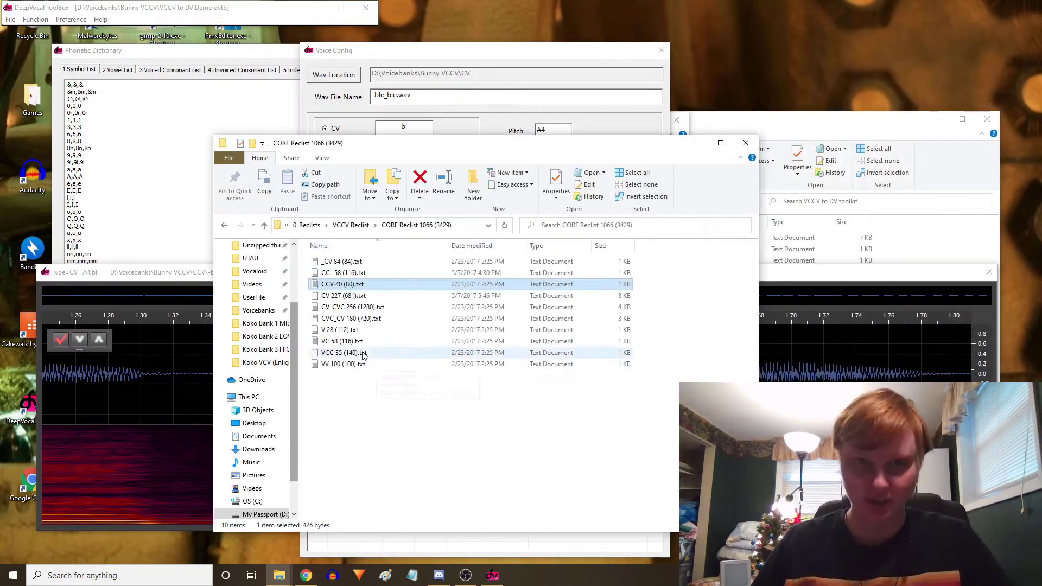
double_click(376, 296)
click(551, 73)
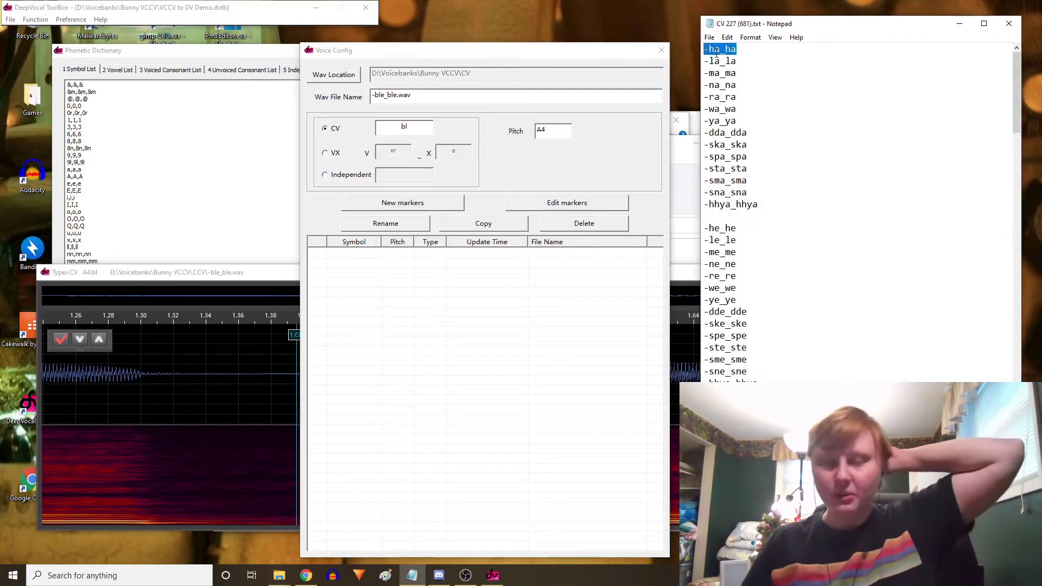
Step: Copy -ha_ha from the CV reclist and set the wav file name in Voice Config to -ha_ha.wav
double_click(716, 50)
right_click(716, 53)
click(637, 87)
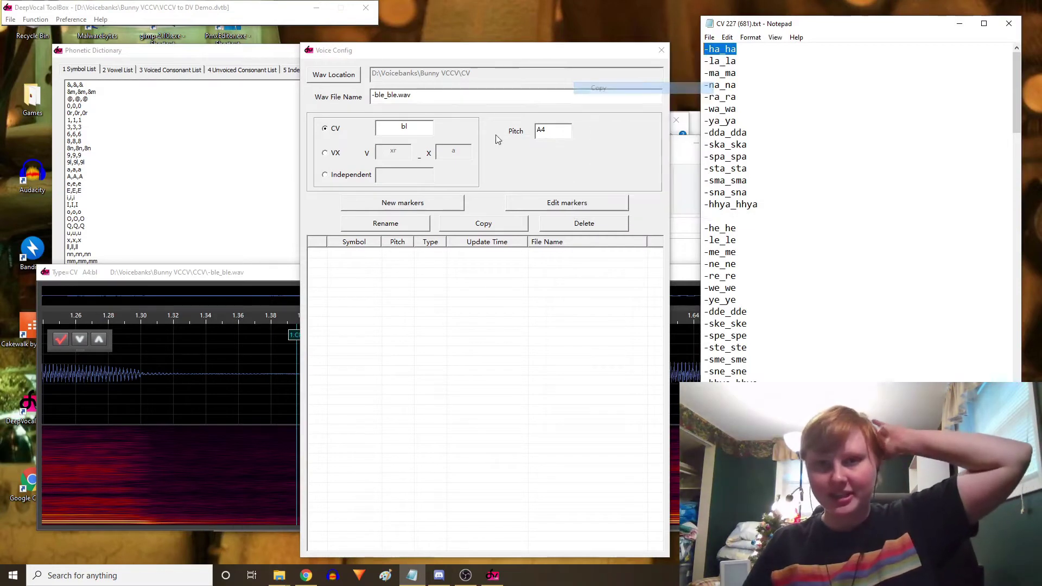
double_click(395, 95)
key(ctrl+v)
Step: Set the CV symbol to -ha and create new markers for it
key(Tab)
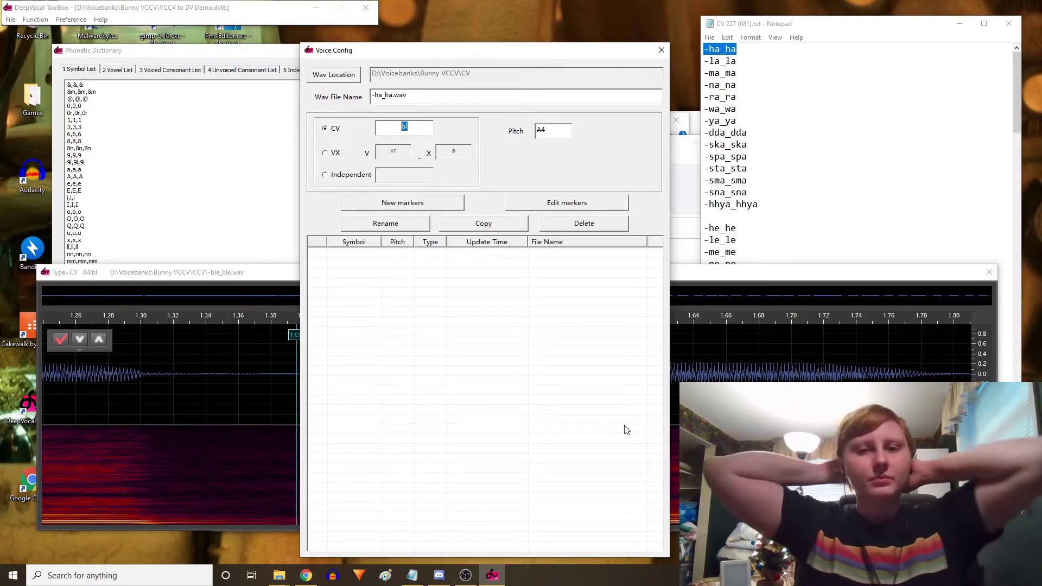
text(-ha)
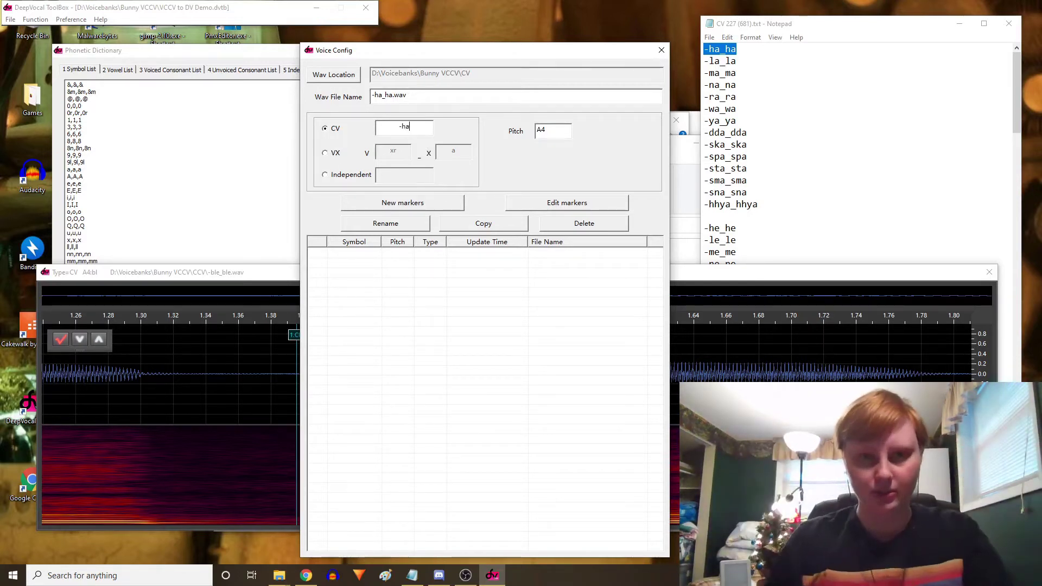
click(444, 208)
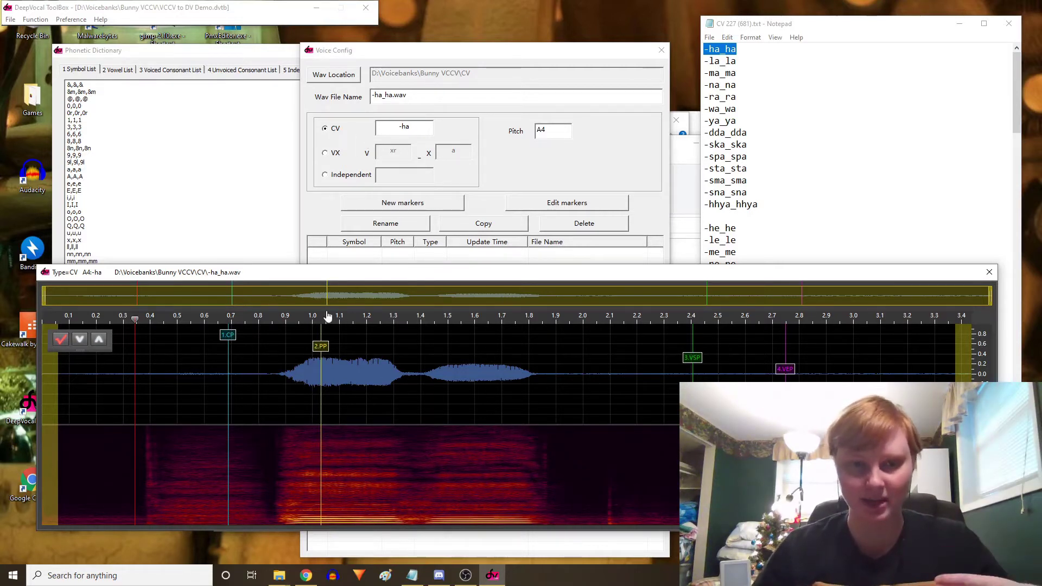
Step: Place the -ha CP marker at about 0.85 s, just before the h, and PP at about 0.93 s, at the vowel onset
drag(228, 337, 271, 353)
drag(262, 418, 472, 418)
scroll(576, 398, up, 2)
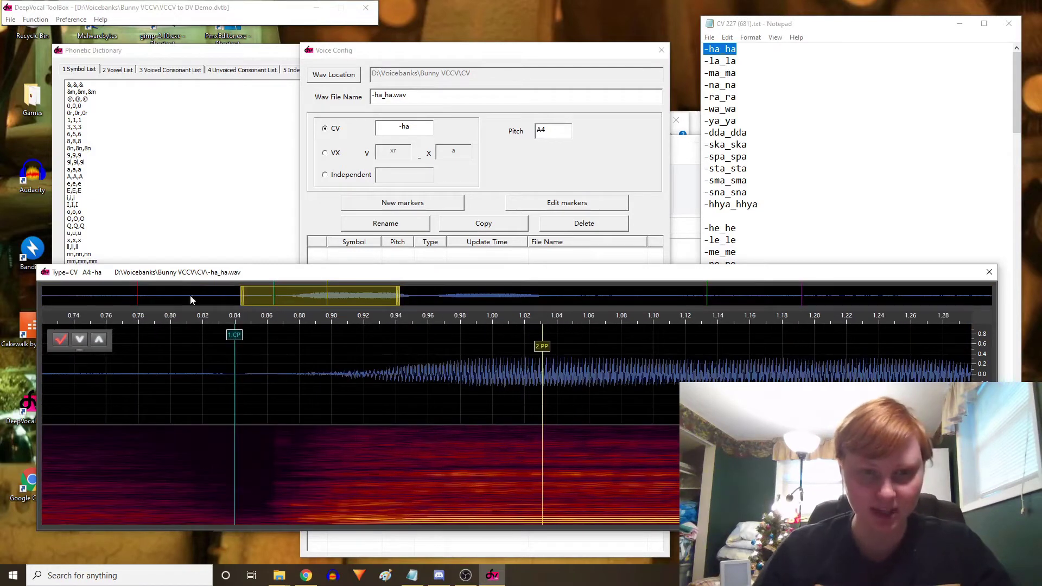
drag(235, 338, 255, 340)
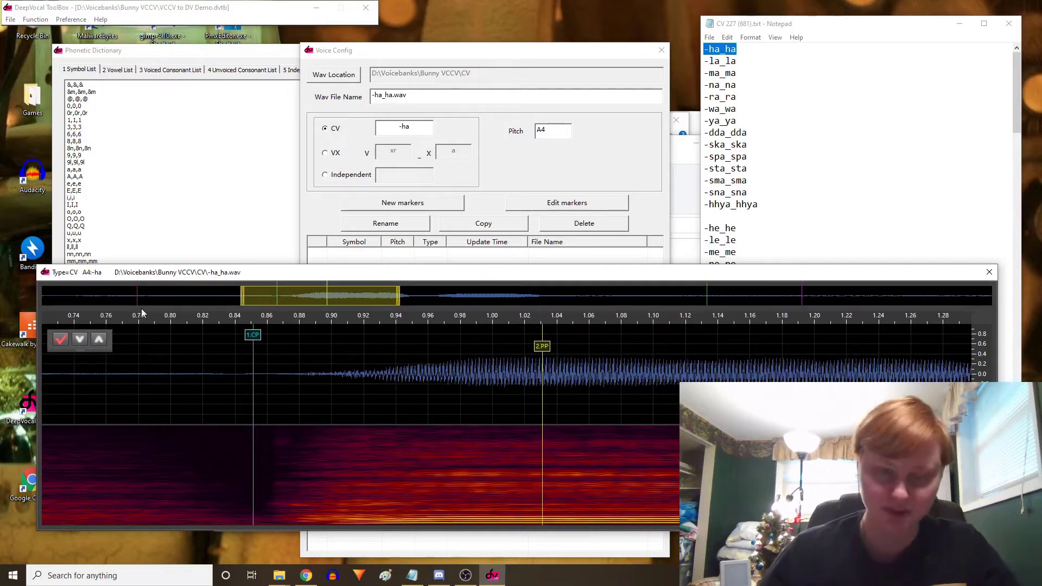
mouse_move(544, 349)
mouse_down()
mouse_move(296, 347)
mouse_move(378, 346)
mouse_up()
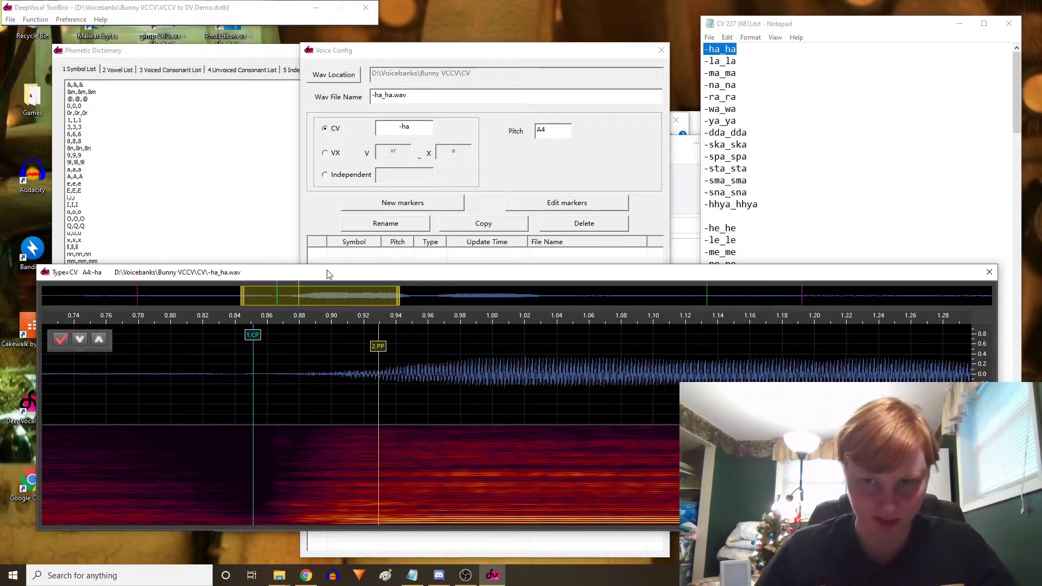
drag(378, 350, 385, 350)
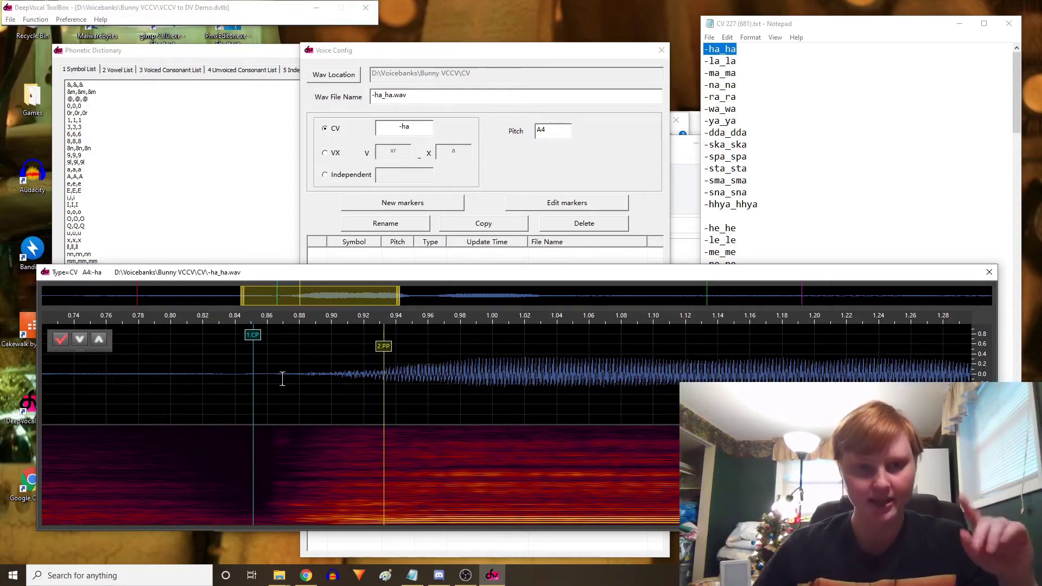
Step: Place the -ha VSP and VEP markers at about 0.995 s and 1.245 s within the first vowel and save the markers
drag(321, 297, 347, 306)
click(358, 358)
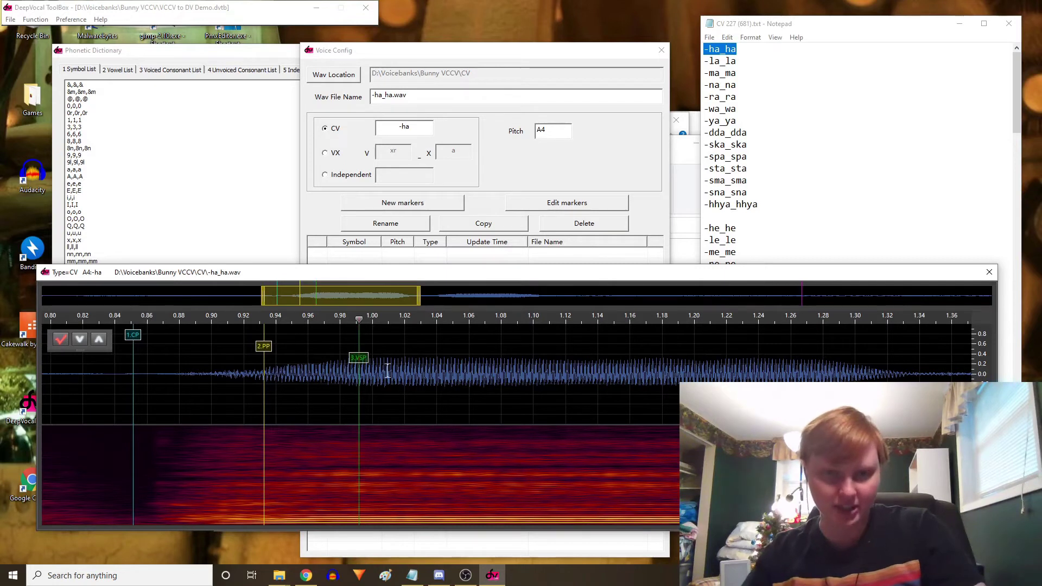
drag(367, 364, 365, 363)
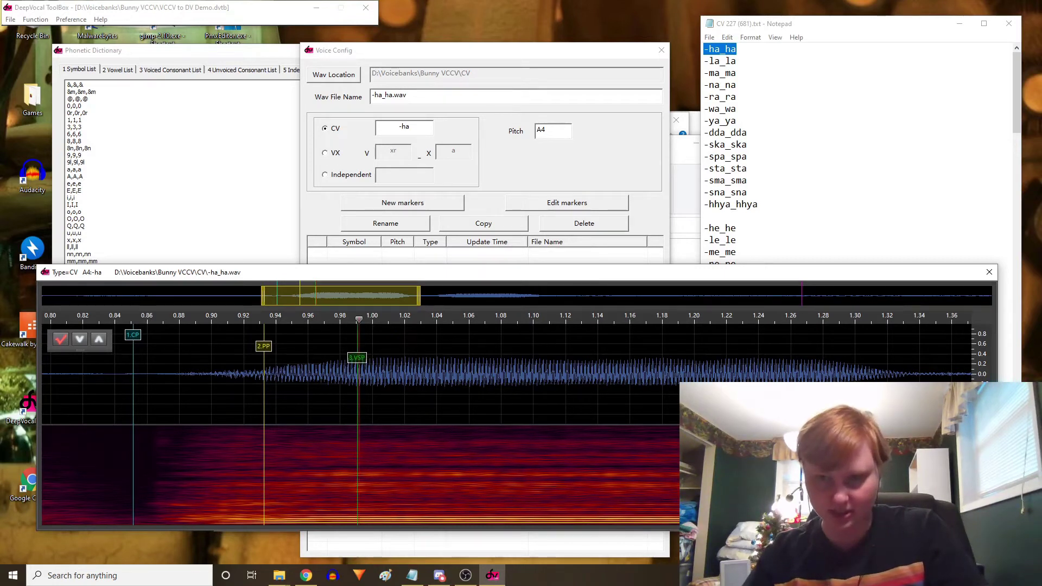
click(774, 369)
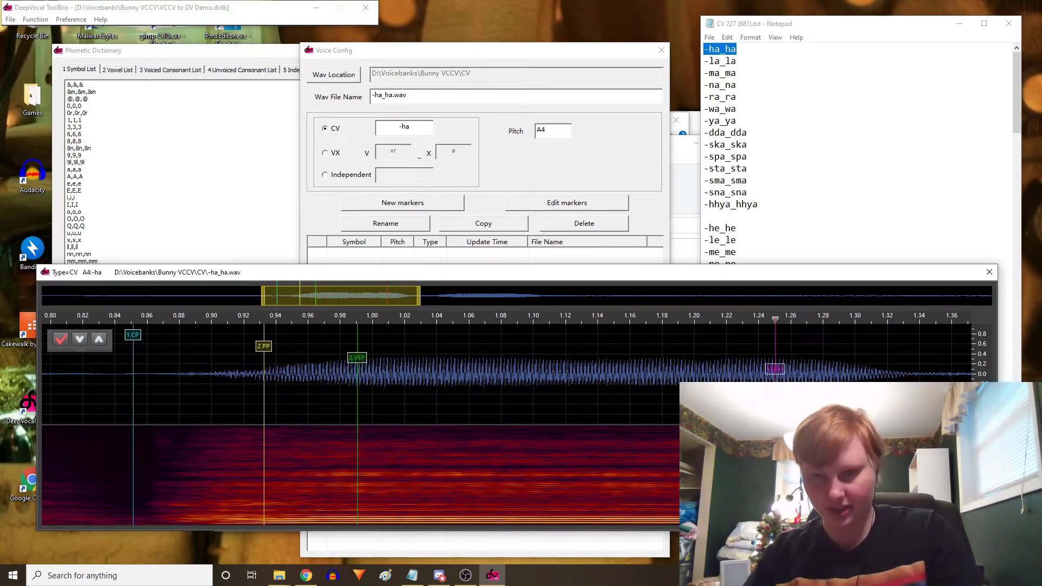
drag(780, 373, 772, 375)
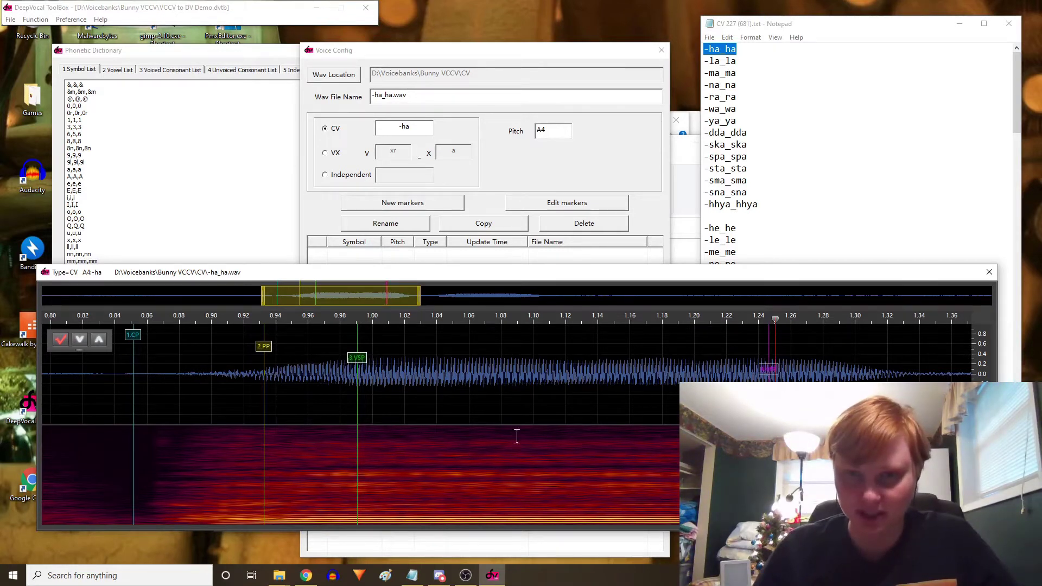
drag(356, 359, 360, 360)
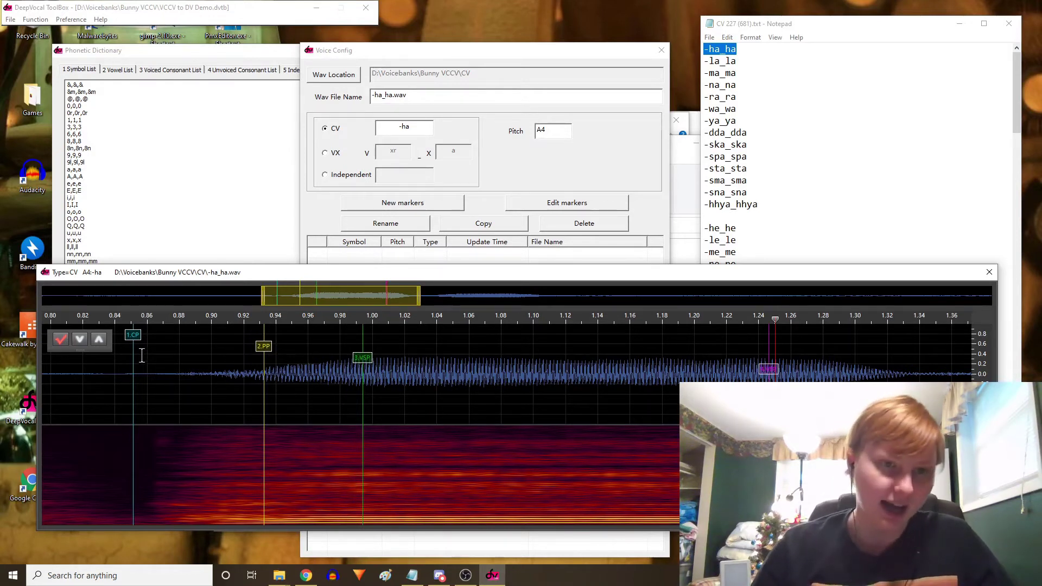
click(57, 346)
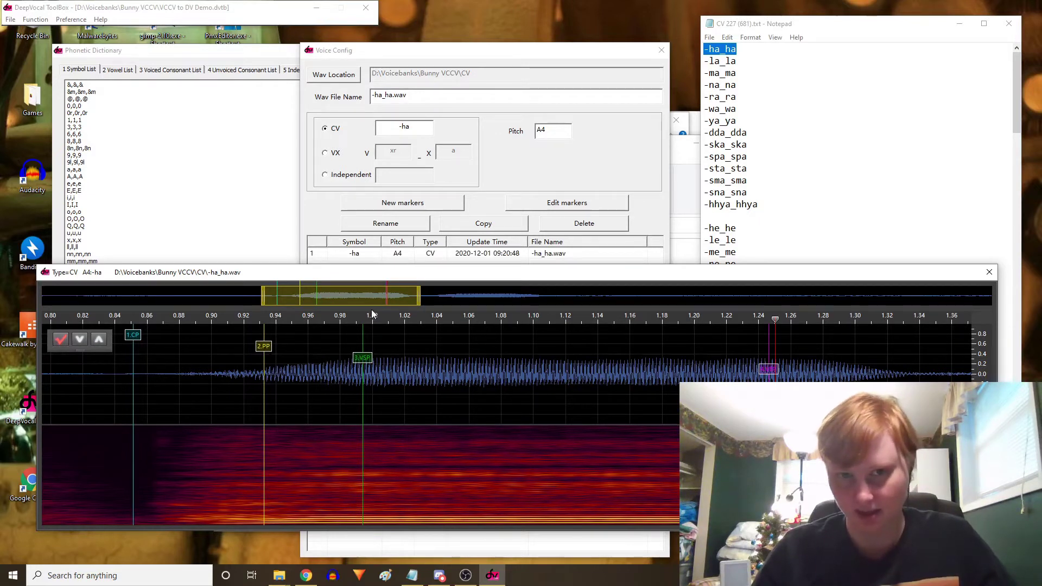
Step: Change the CV symbol to ha and create new markers for it over the second syllable of -ha_ha.wav
click(402, 126)
key(BackSpace)
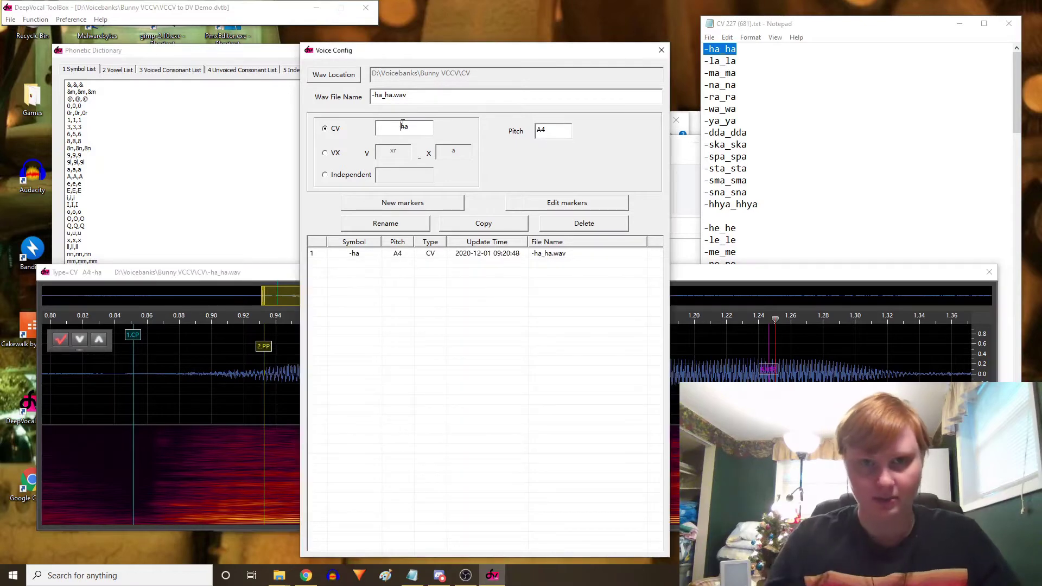
drag(270, 298, 407, 304)
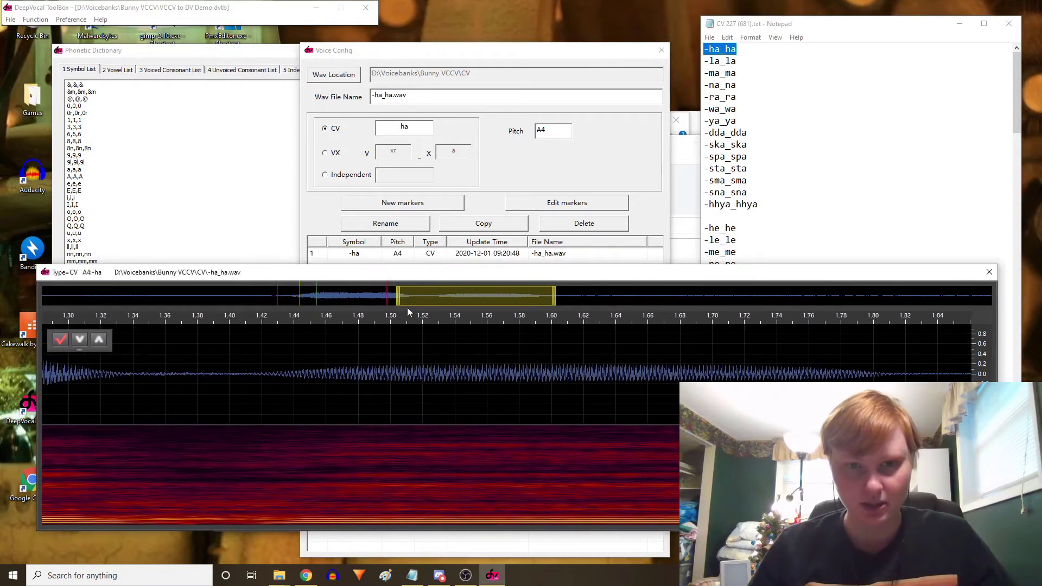
click(423, 203)
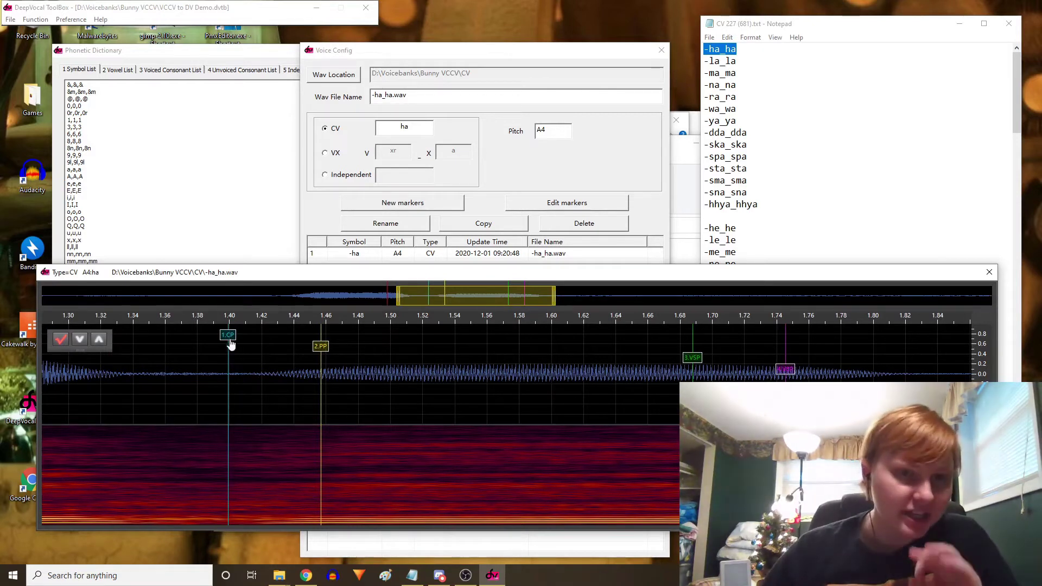
Step: Place the ha markers CP, PP, VSP and VEP at about 1.38, 1.435, 1.50 and 1.73 s and save them
drag(232, 342, 200, 340)
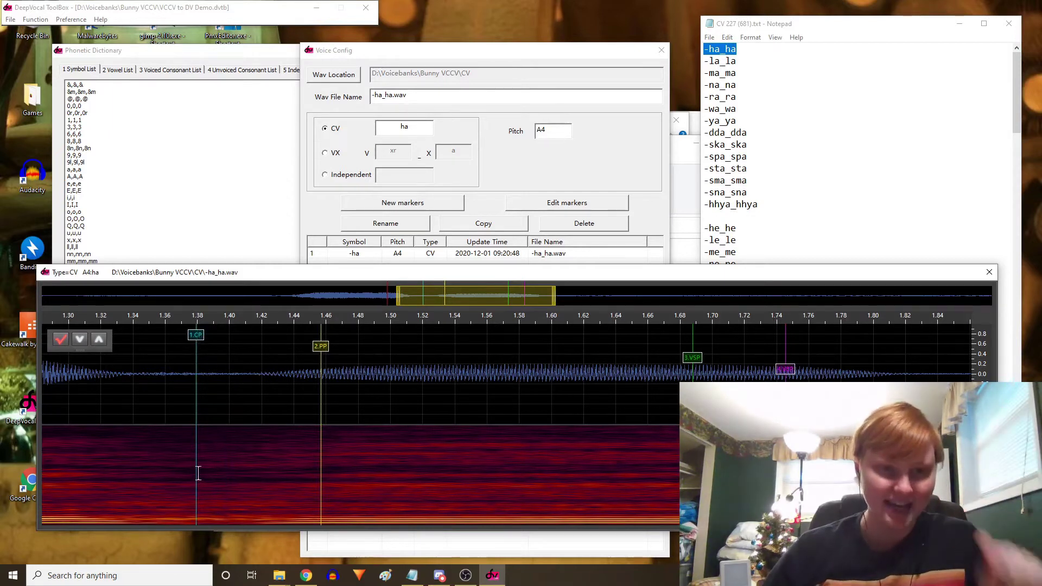
drag(194, 340, 197, 339)
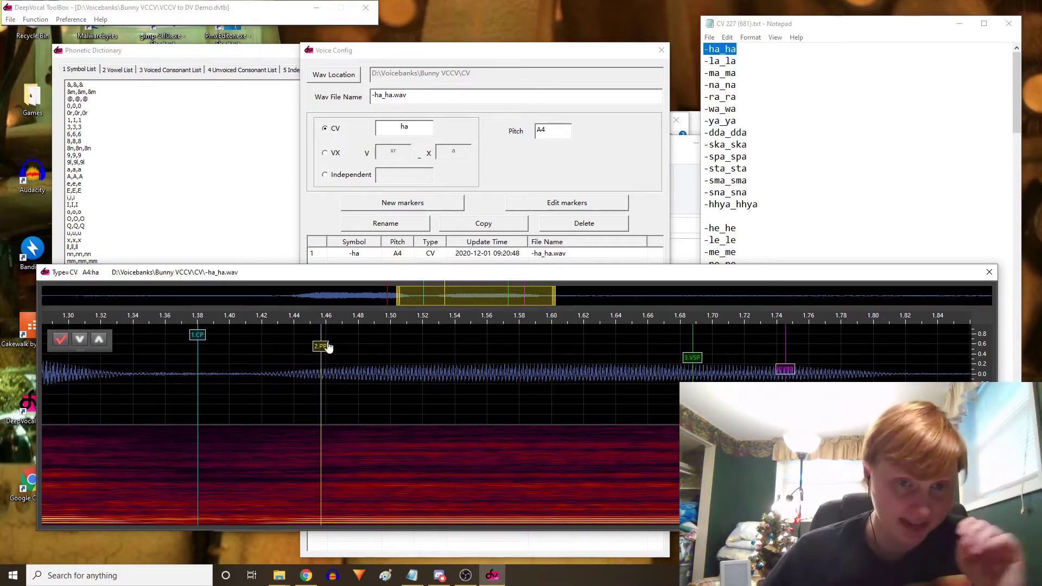
mouse_move(328, 346)
mouse_down()
mouse_move(265, 342)
mouse_move(289, 341)
mouse_up()
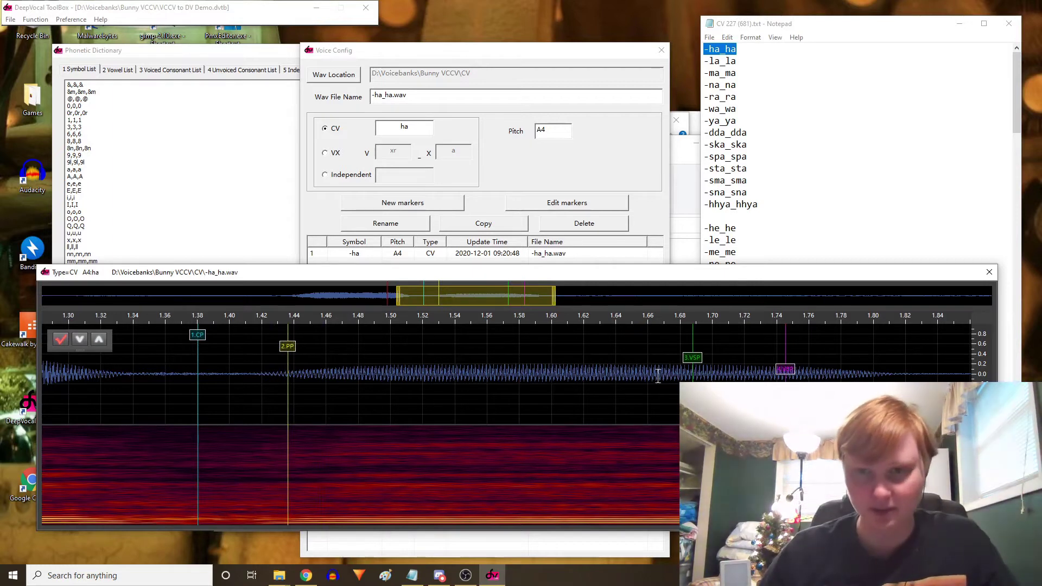
drag(691, 357, 392, 349)
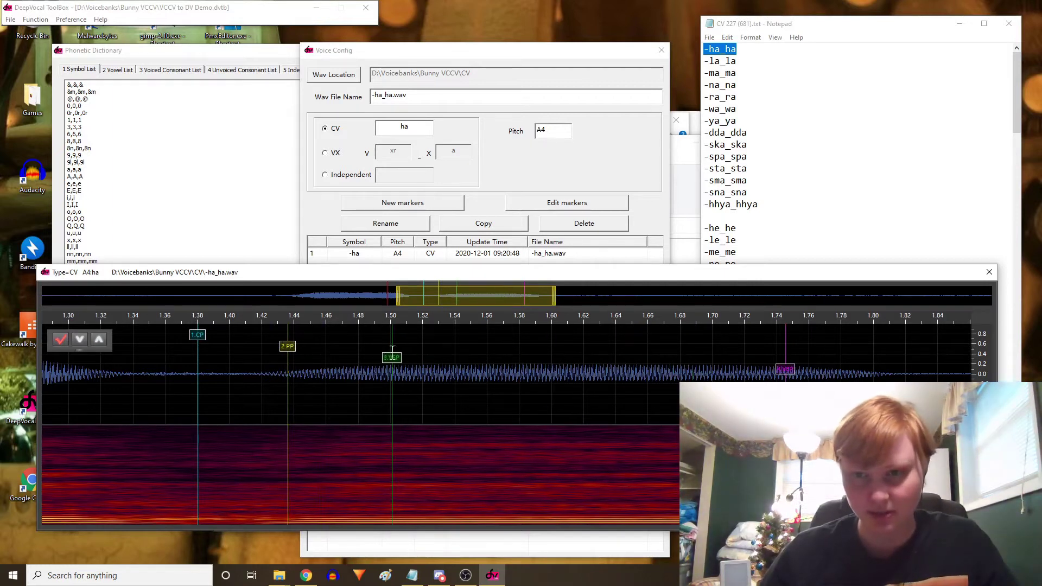
drag(796, 374, 770, 373)
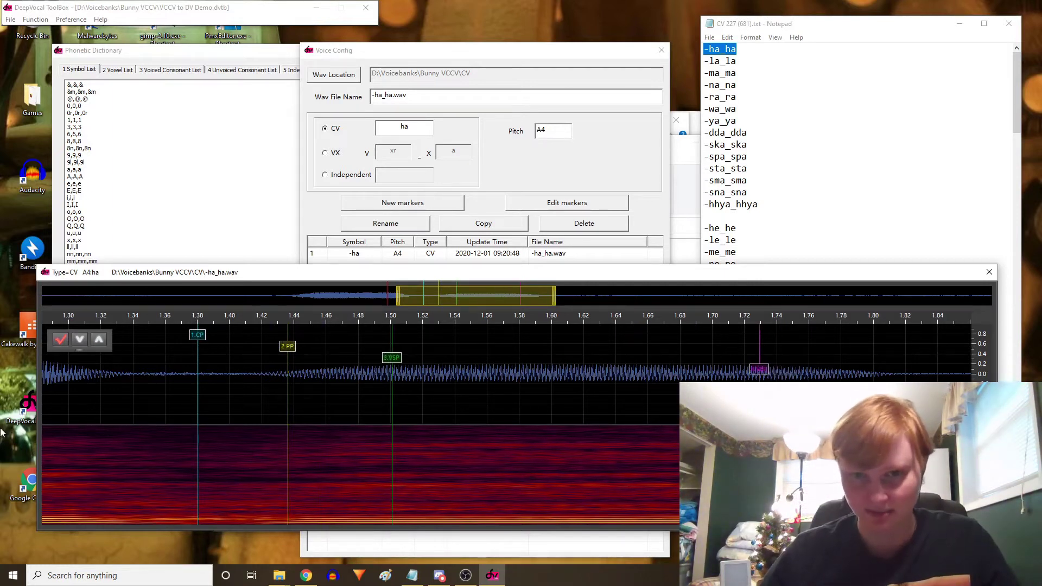
click(61, 339)
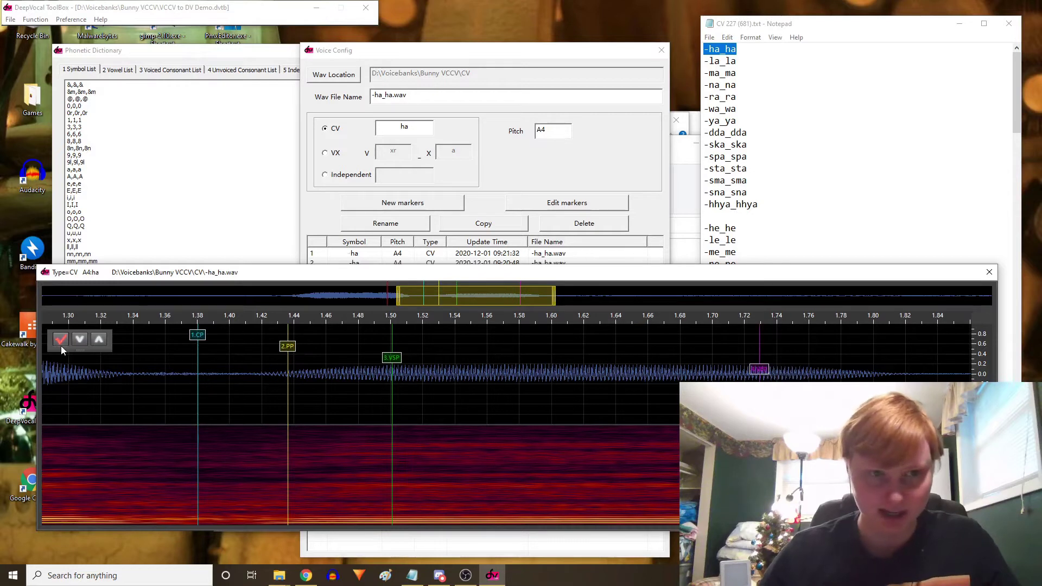
Step: Switch the symbol type to VX with V a and X h, and create new markers over the transition between the two syllables
click(335, 159)
click(199, 281)
drag(460, 304, 396, 308)
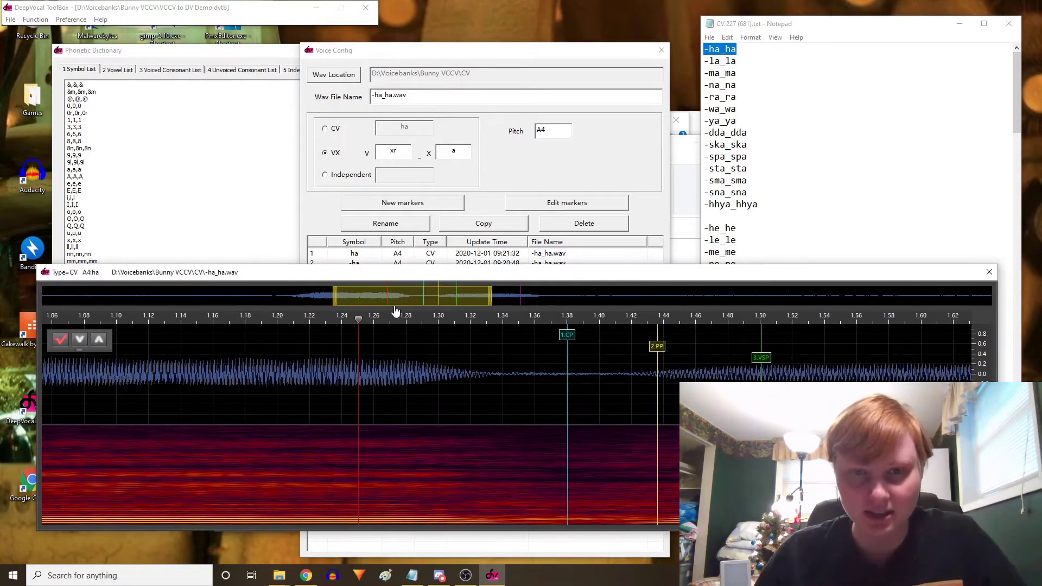
double_click(397, 155)
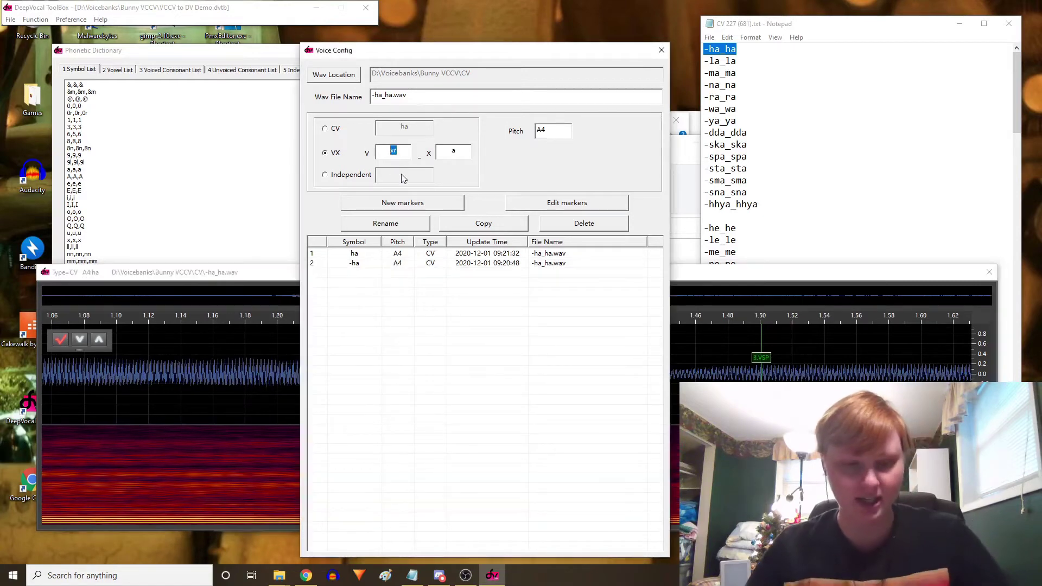
text(a)
double_click(446, 155)
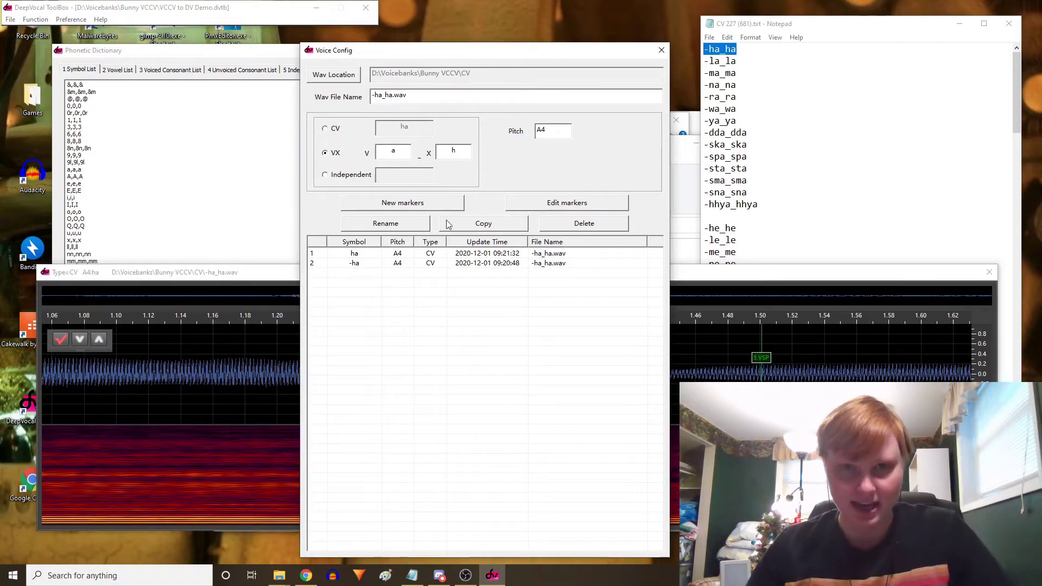
click(443, 209)
Step: Place the a_h markers SP at about 1.245 s and EP at about 1.38 s and save them
drag(696, 351, 577, 348)
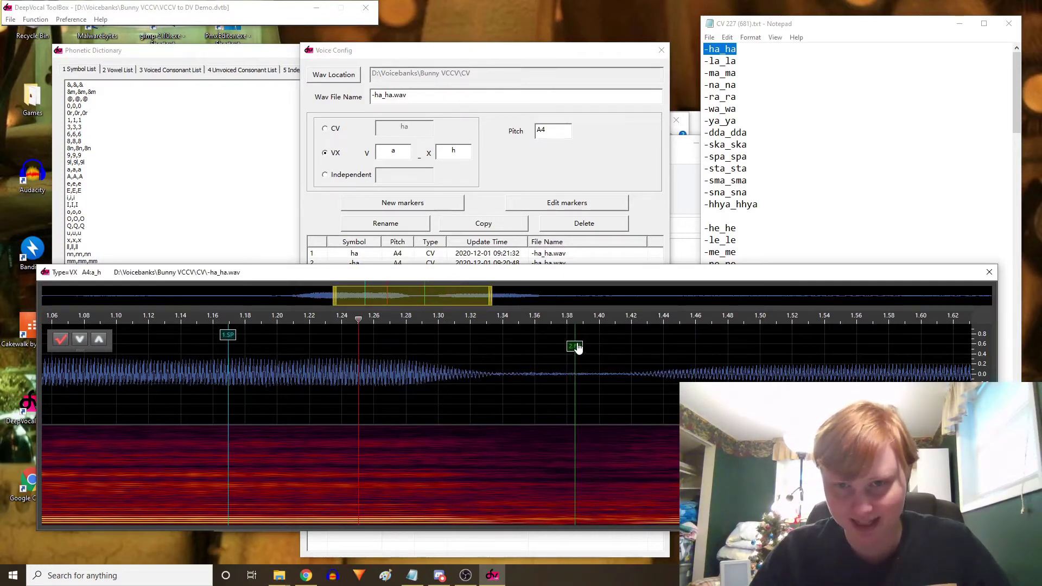
click(607, 552)
click(555, 394)
click(716, 278)
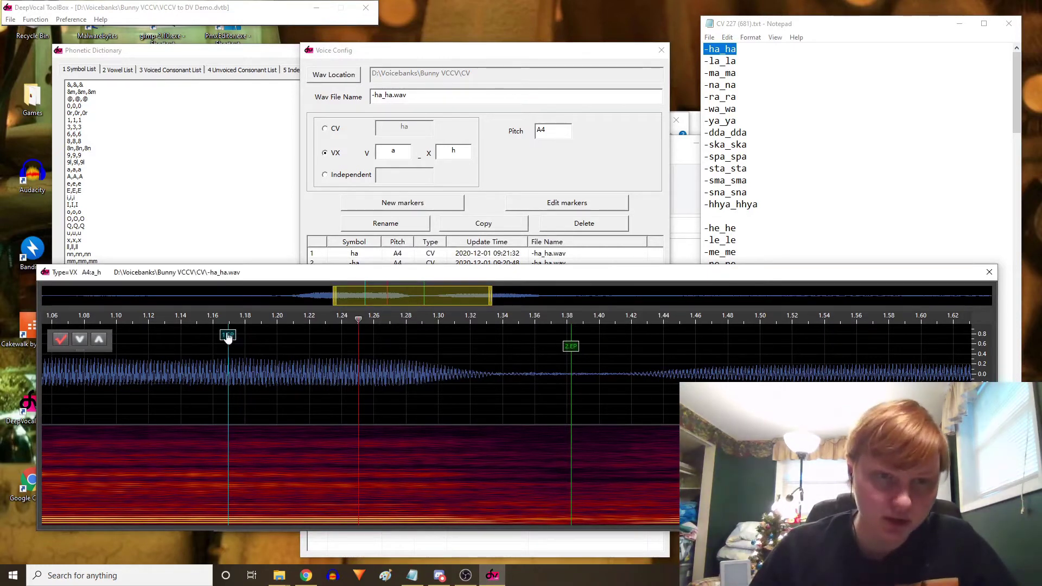
drag(228, 336, 334, 355)
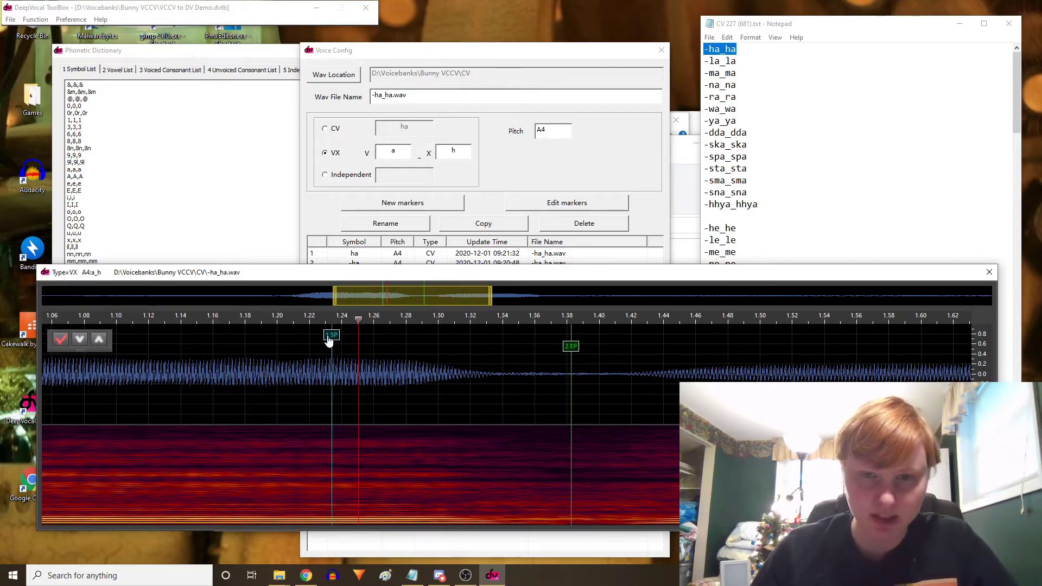
drag(327, 339, 352, 348)
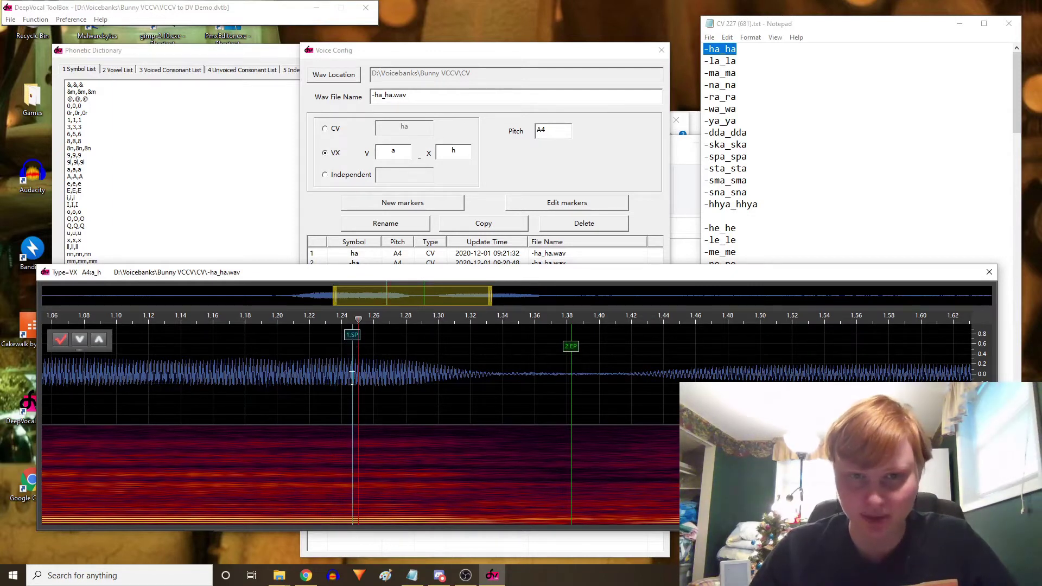
click(331, 329)
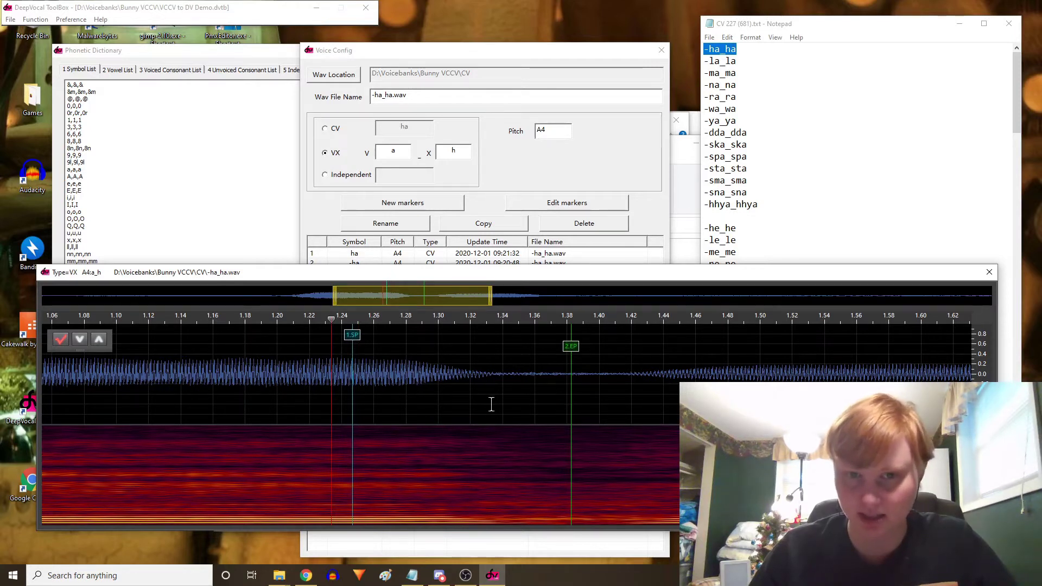
click(60, 339)
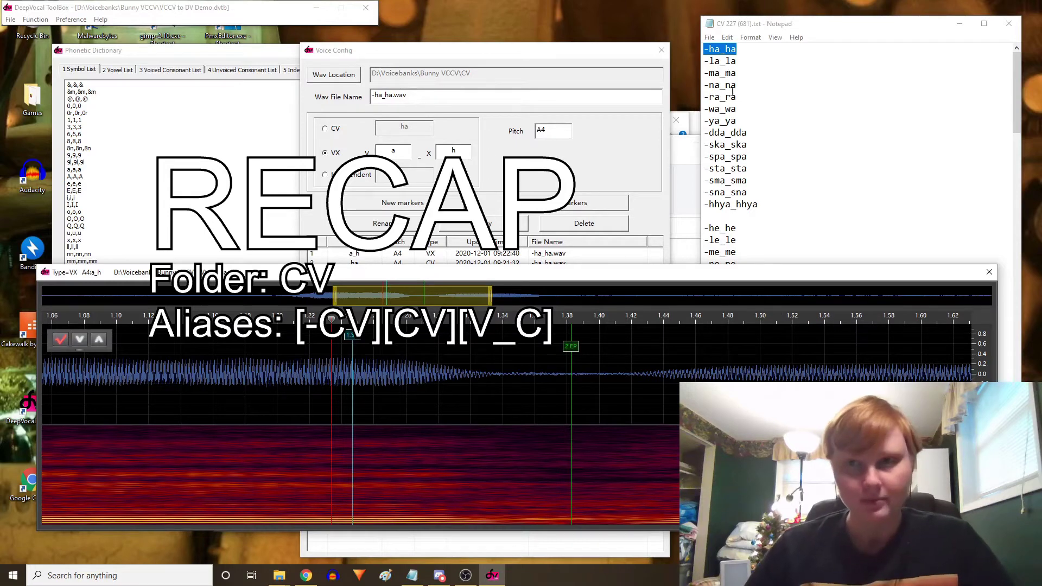
click(519, 186)
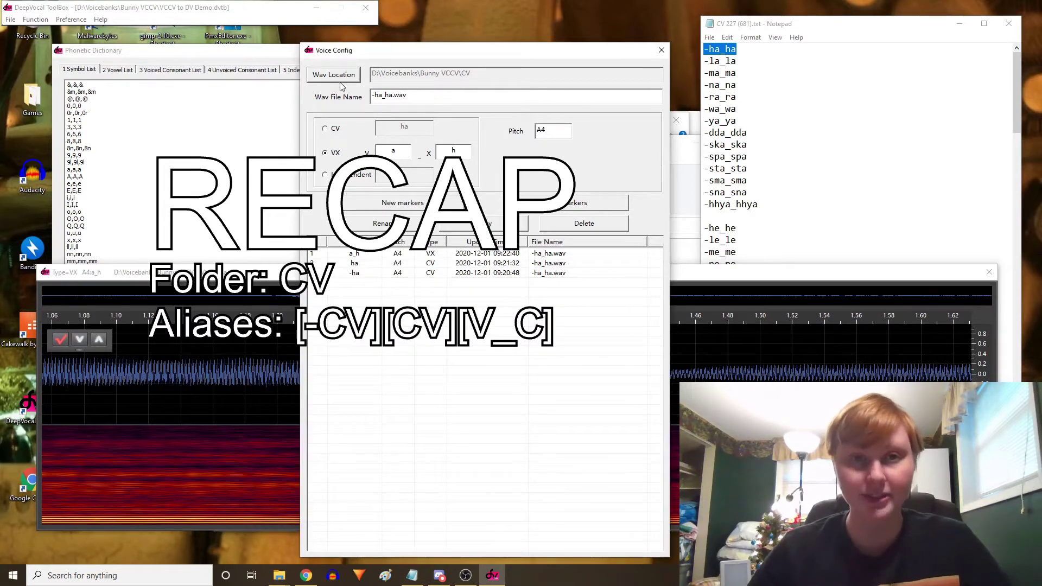
Step: Change the wav location to the CV_CVC folder of the Bunny VCCV voicebank
click(334, 76)
scroll(516, 326, down, 8)
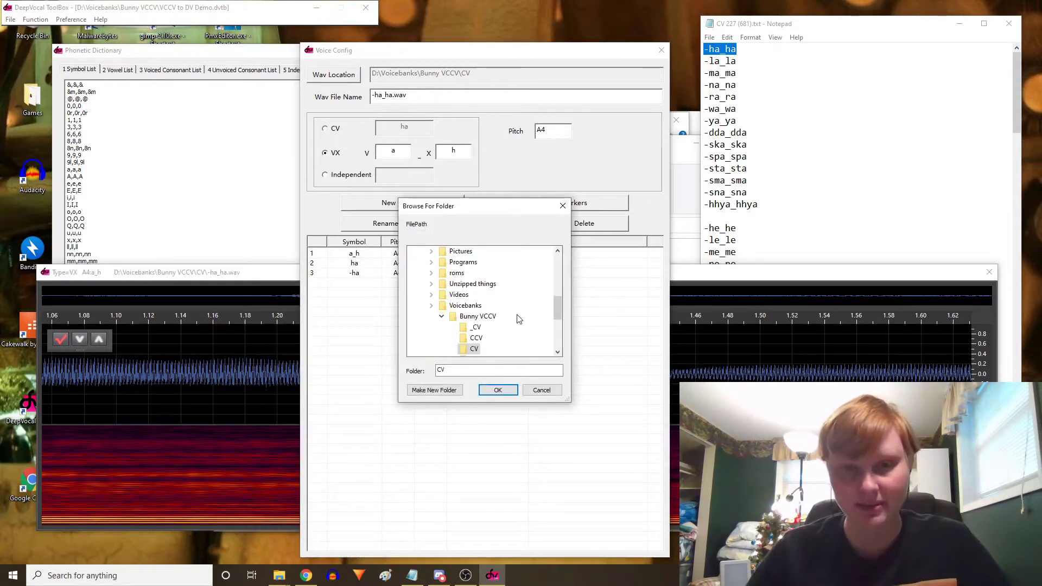
click(498, 328)
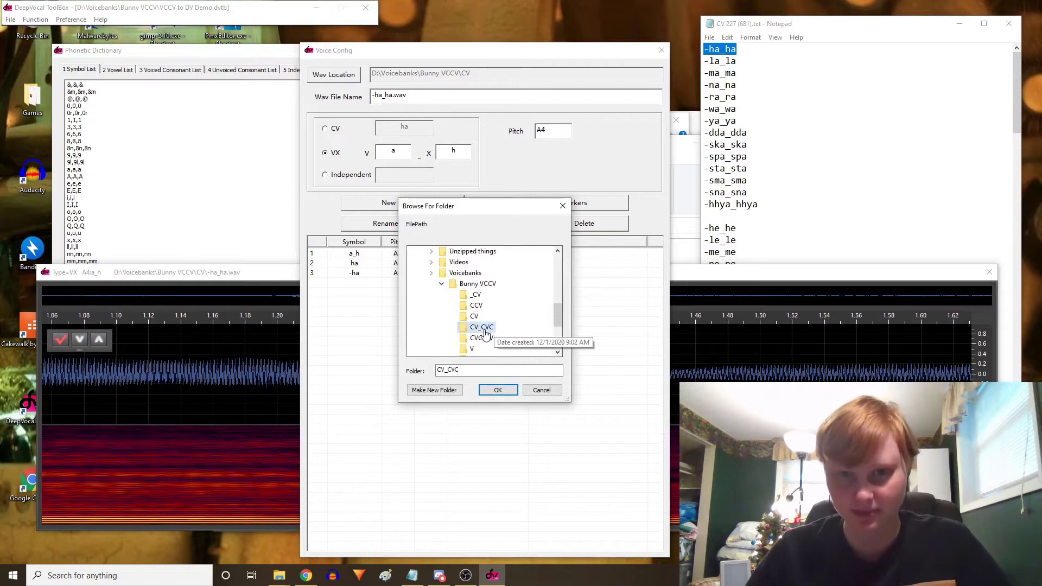
click(498, 390)
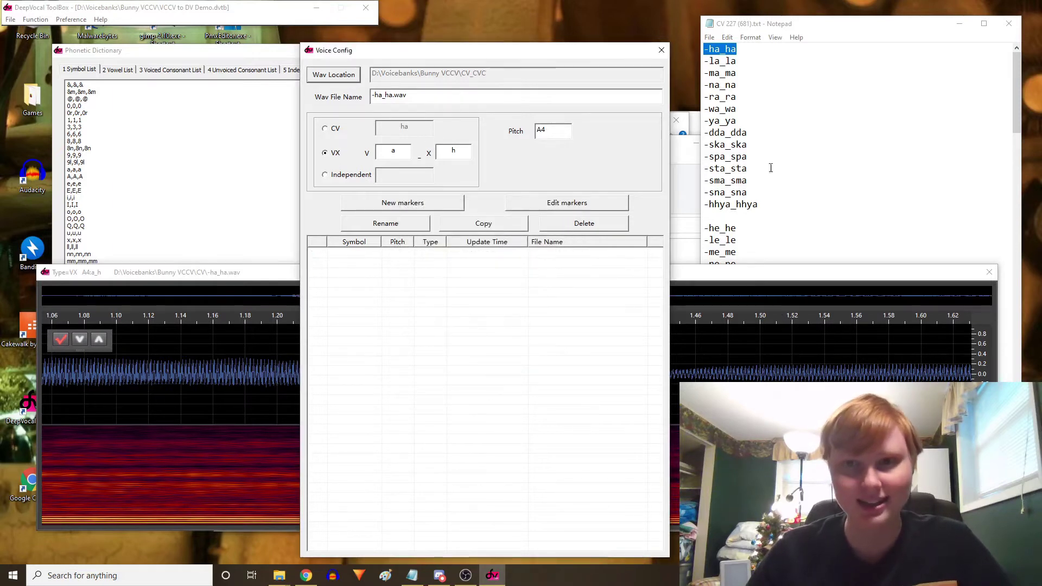
Step: Open the reclist CV_CVC 256 (1280).txt from the CORE Reclist folder and return to the Voice Config window
click(412, 575)
click(411, 575)
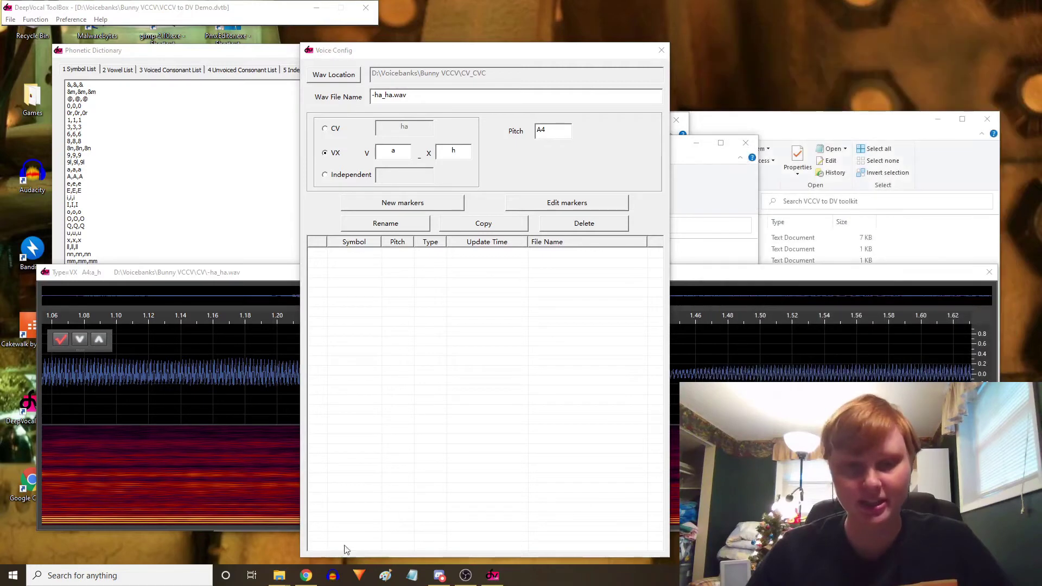
mouse_move(278, 575)
click(365, 529)
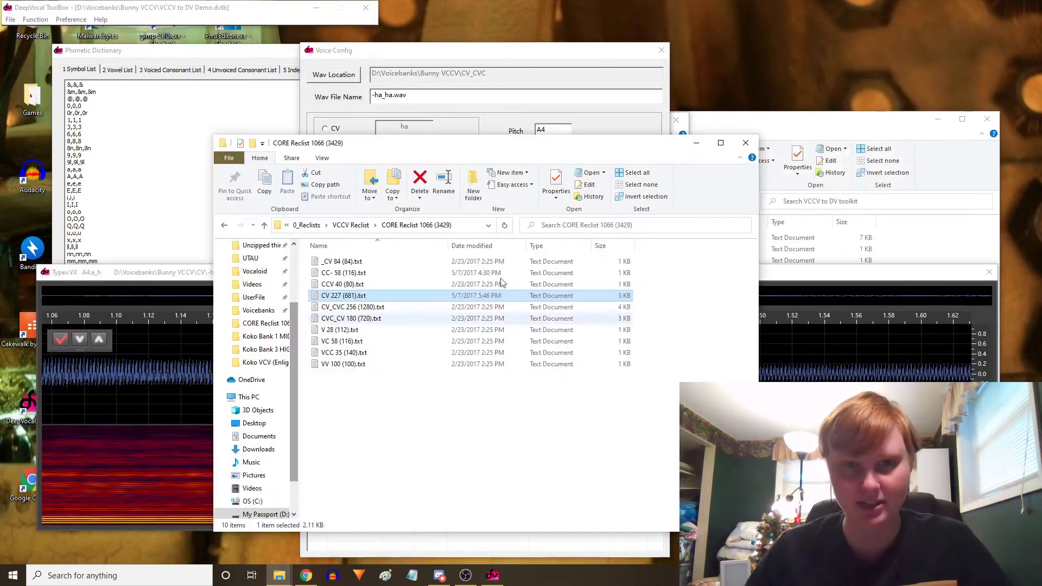
double_click(421, 307)
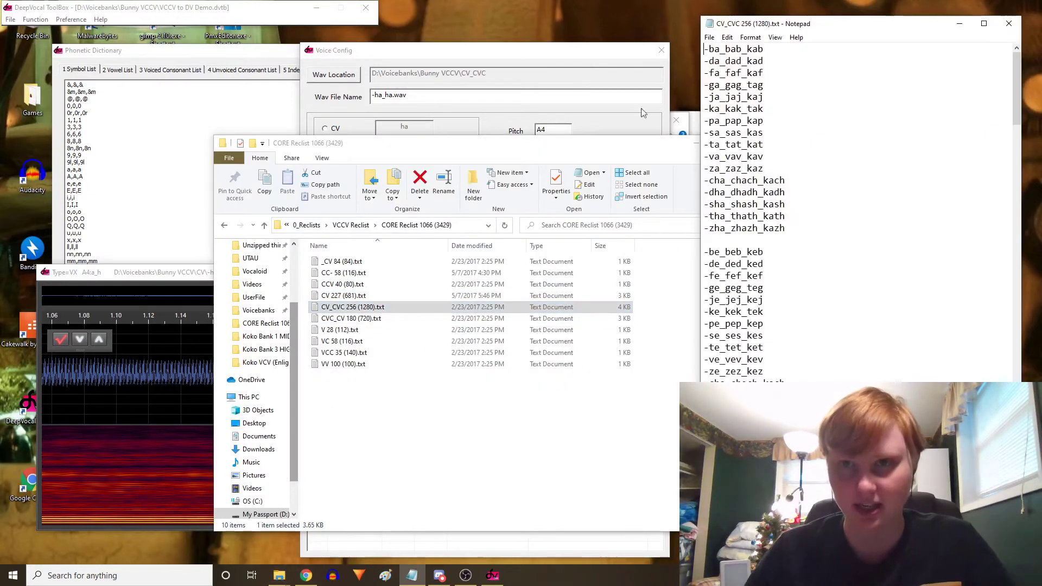
click(642, 112)
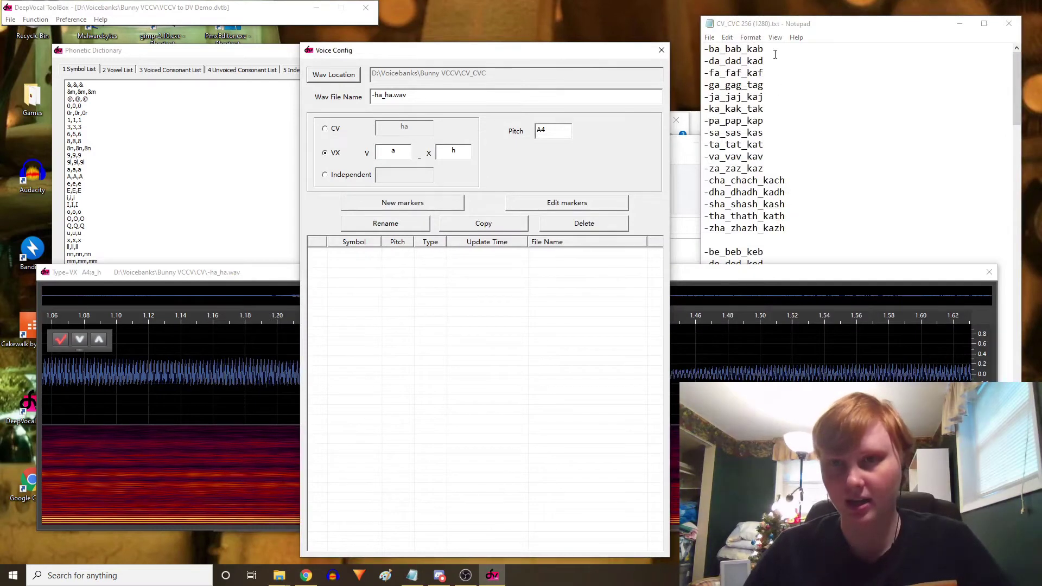
Step: Copy the first entry, -ba_bab_kab, from the reclist and use it as the wav file name
drag(774, 54, 705, 49)
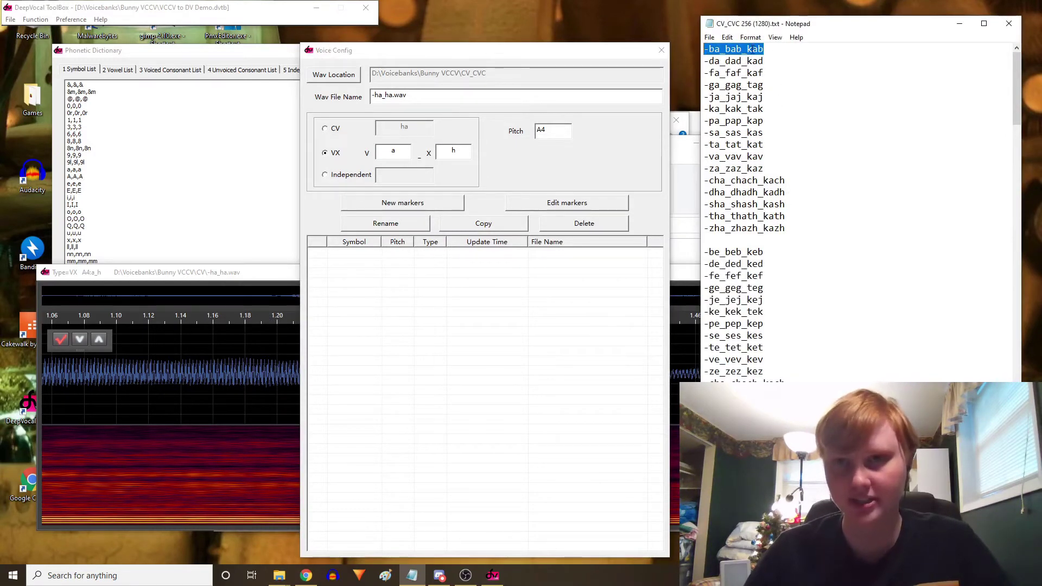
right_click(753, 49)
click(691, 84)
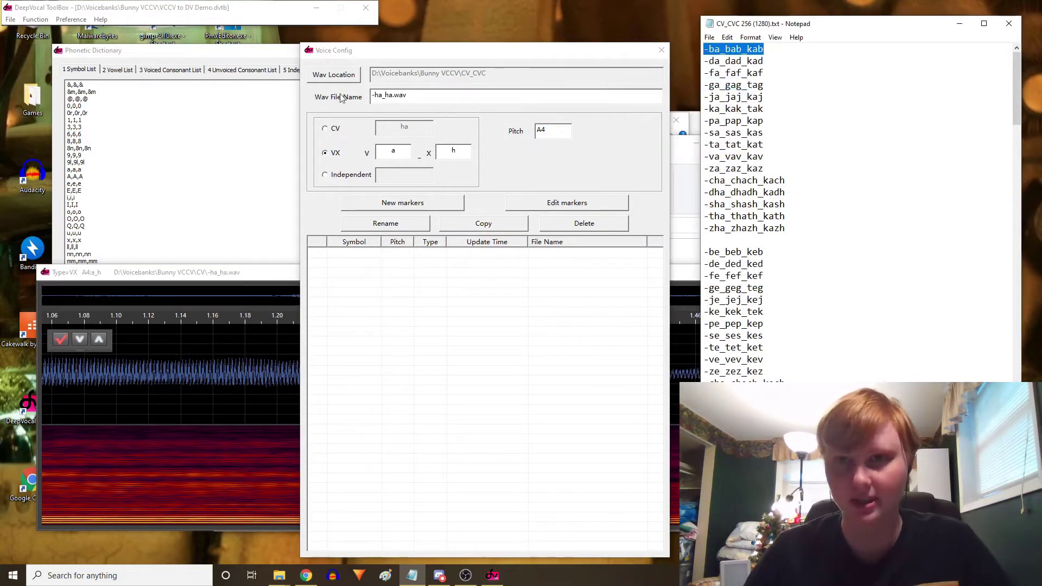
double_click(392, 96)
key(ctrl+v)
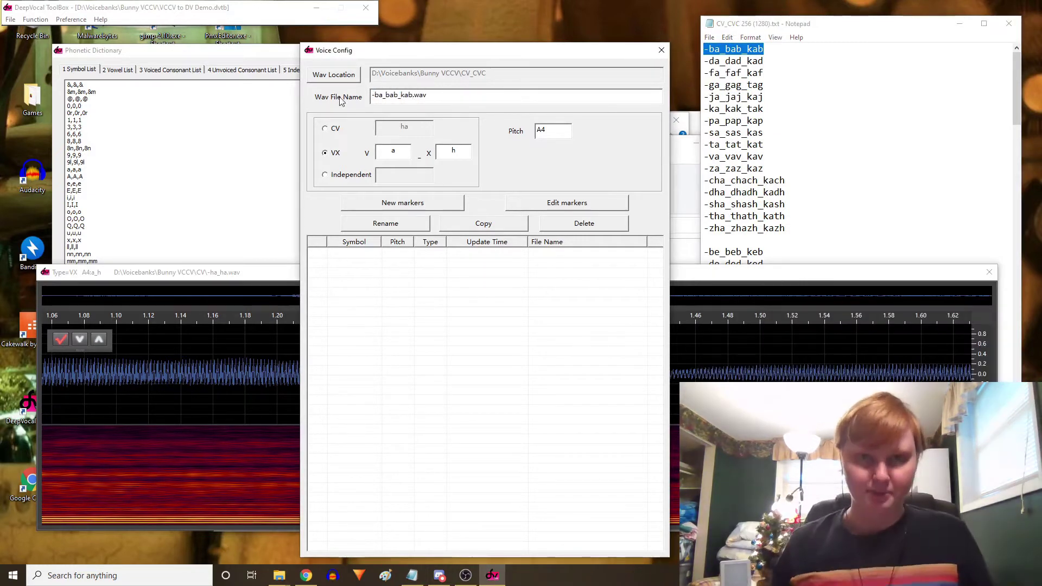
Step: Set the symbol type to CV with the symbol -ba and create new markers for it
click(325, 128)
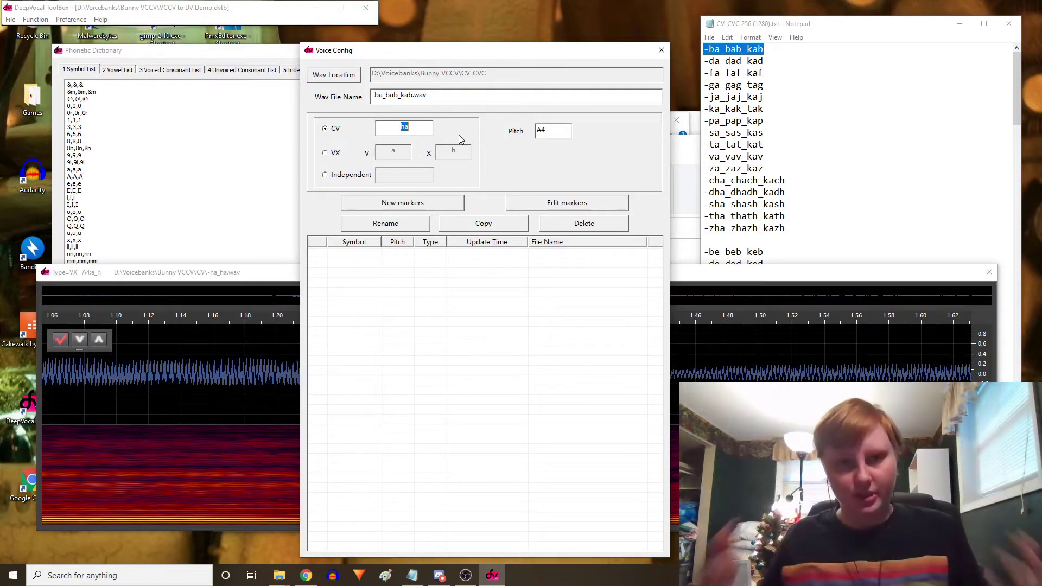
text(ba)
key(BackSpace)
key(BackSpace)
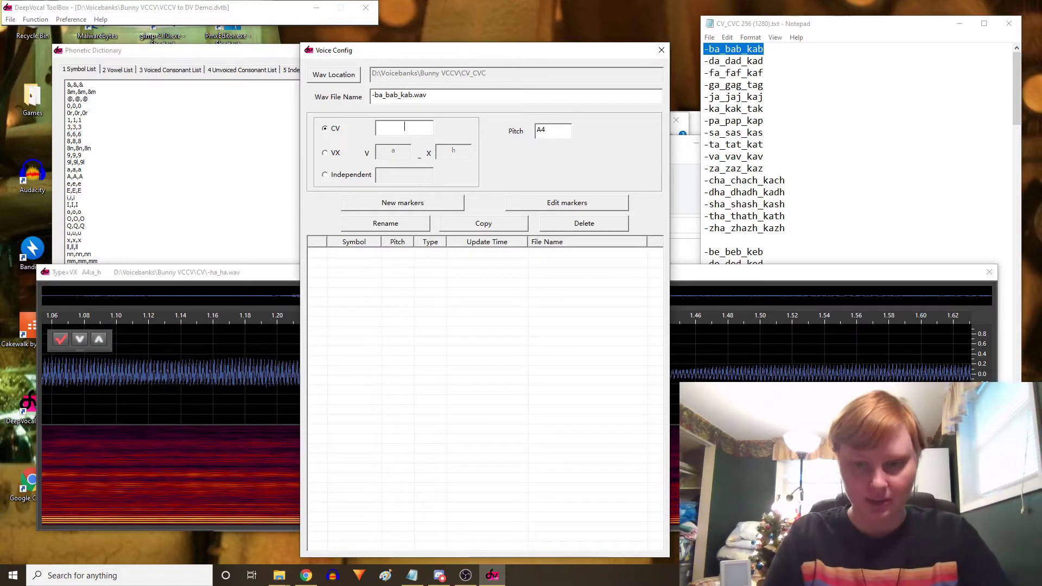
text(-ba)
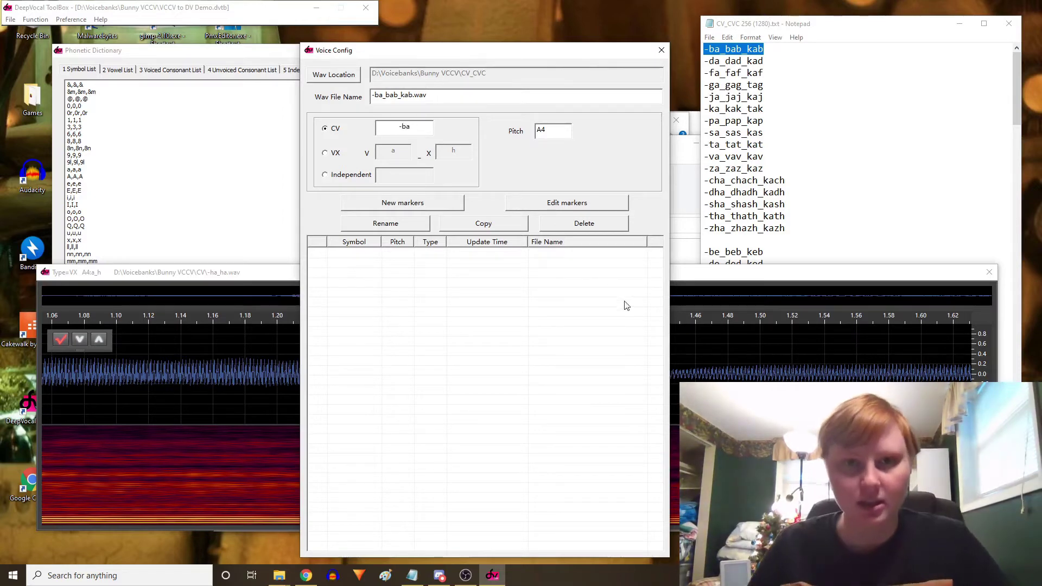
click(441, 201)
Step: Place the -ba markers over the first syllable of -ba_bab_kab.wav, with VEP at about 1.24 s, and save them
drag(232, 339, 287, 341)
scroll(299, 385, up, 7)
drag(477, 346, 228, 344)
scroll(324, 439, down, 5)
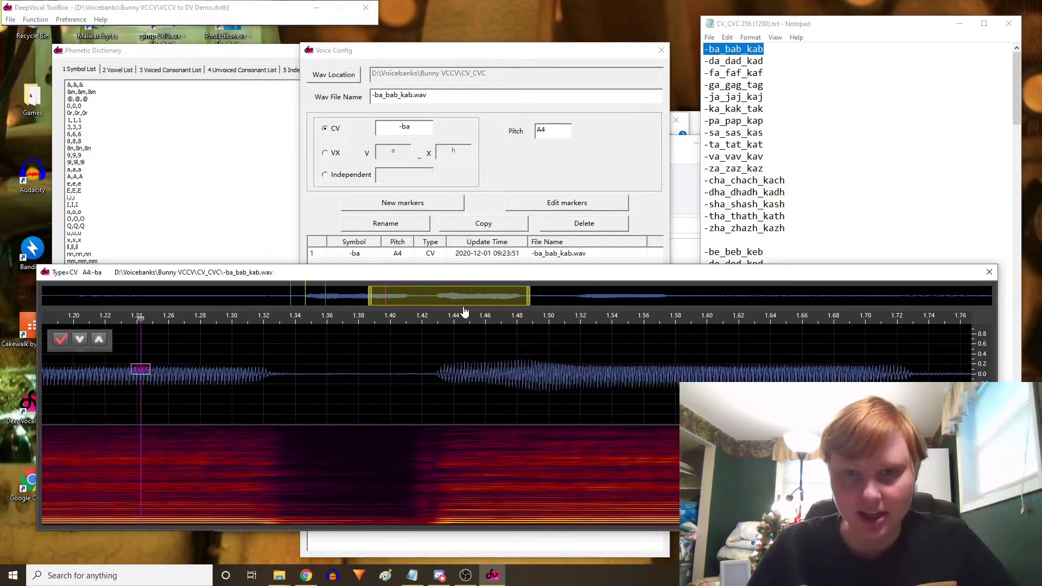
Step: Change the CV symbol to ba and create new markers for it over the second syllable of -ba_bab_kab.wav
drag(464, 311, 477, 307)
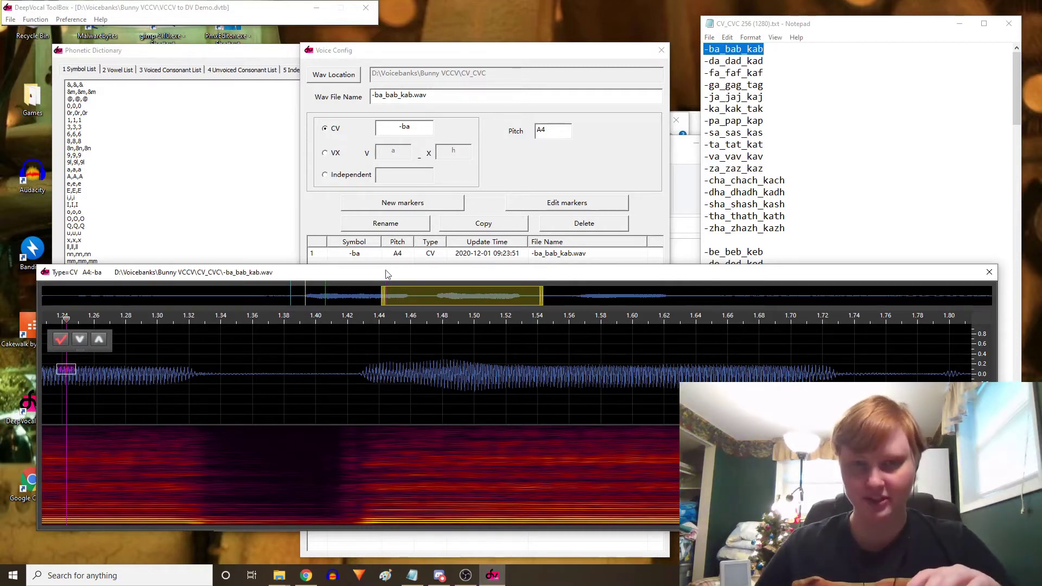
click(403, 129)
key(BackSpace)
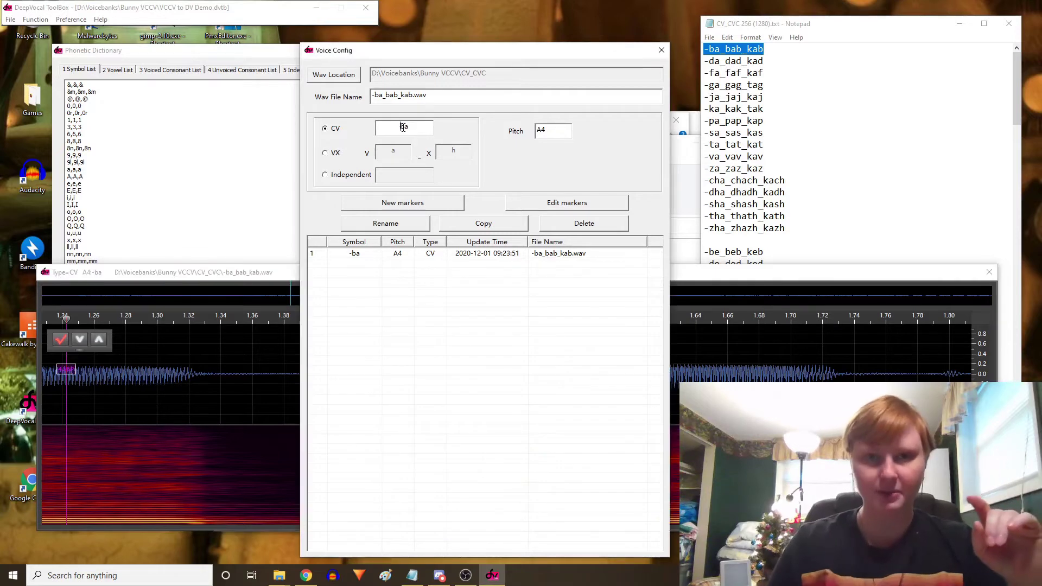
click(441, 208)
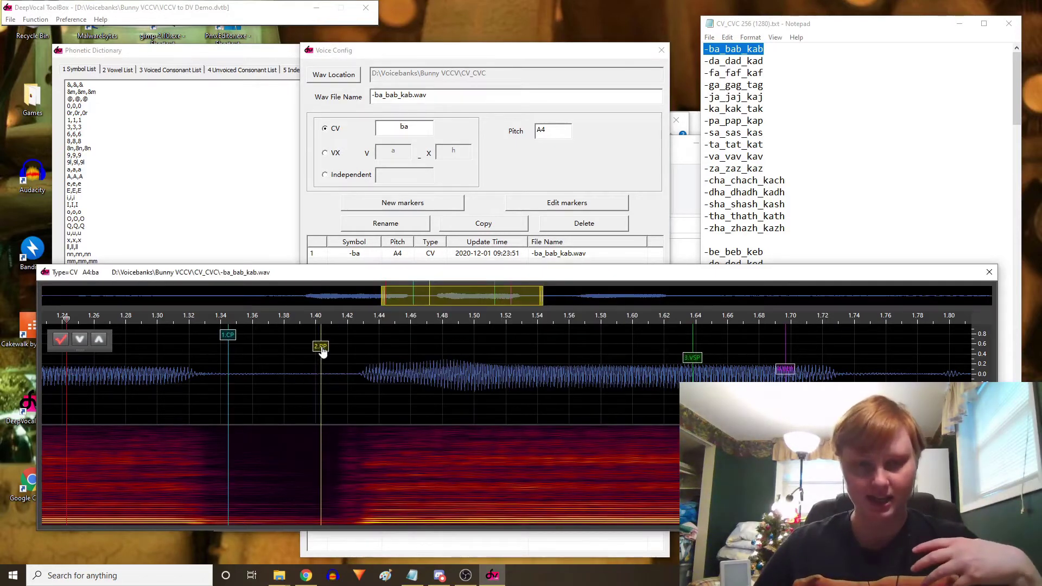
Step: Place the ba markers CP, PP, VSP and VEP at about 1.40, 1.43, 1.53 and 1.67 s and save them
drag(322, 350, 362, 352)
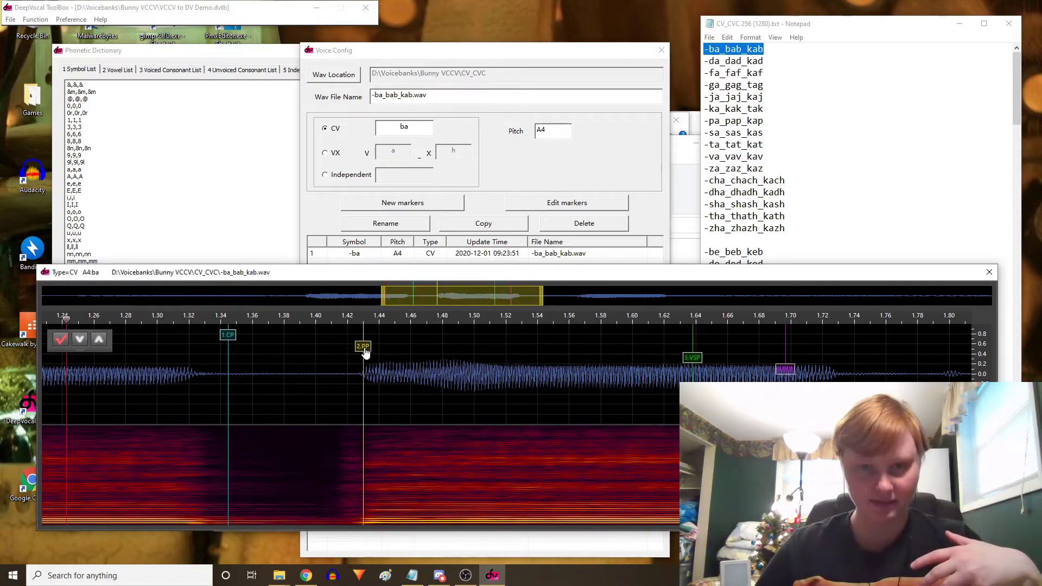
drag(228, 337, 318, 338)
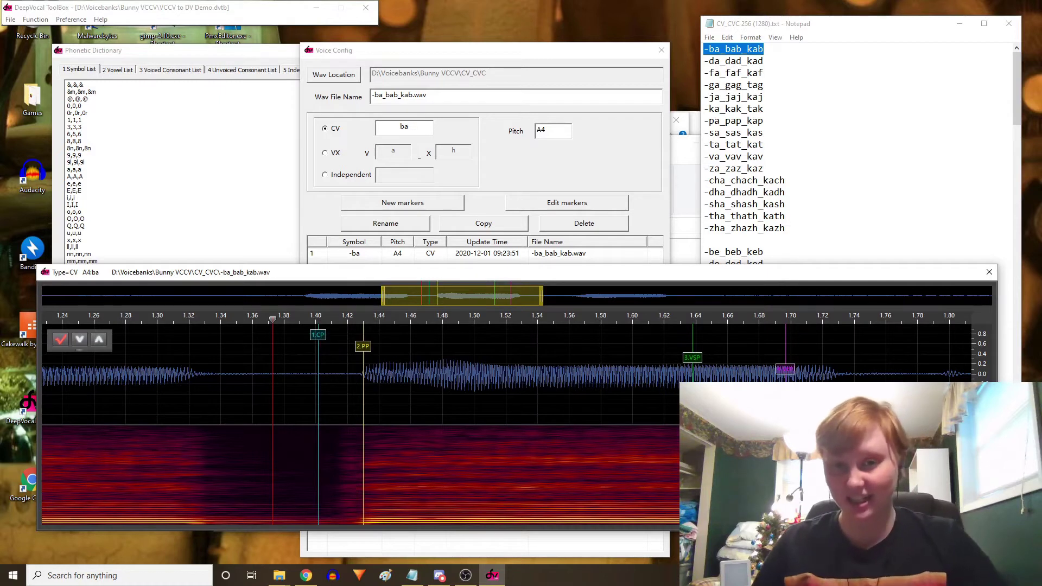
mouse_move(691, 368)
mouse_down()
mouse_move(512, 370)
mouse_move(522, 371)
mouse_up()
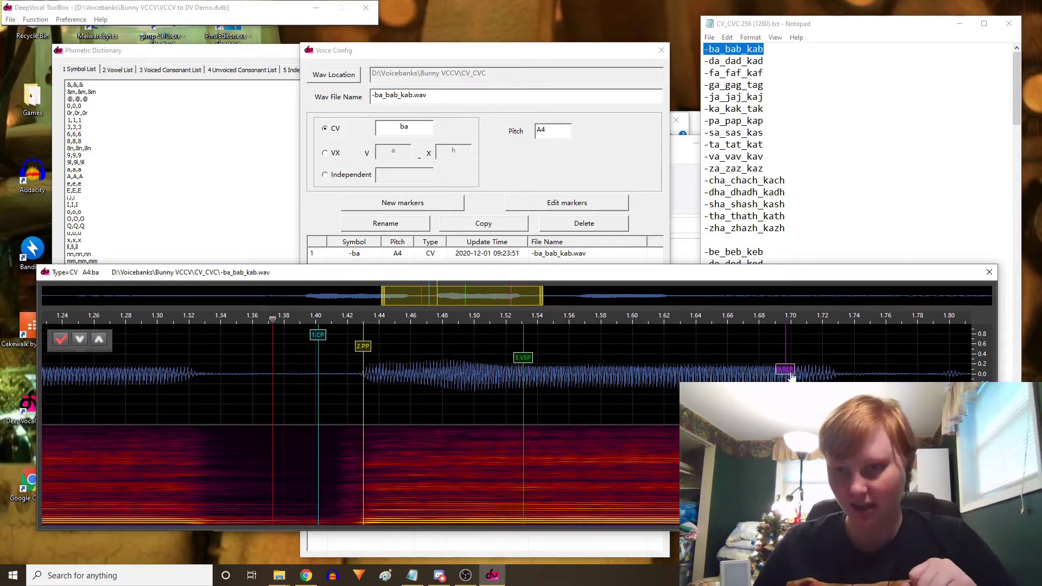
drag(792, 376, 749, 376)
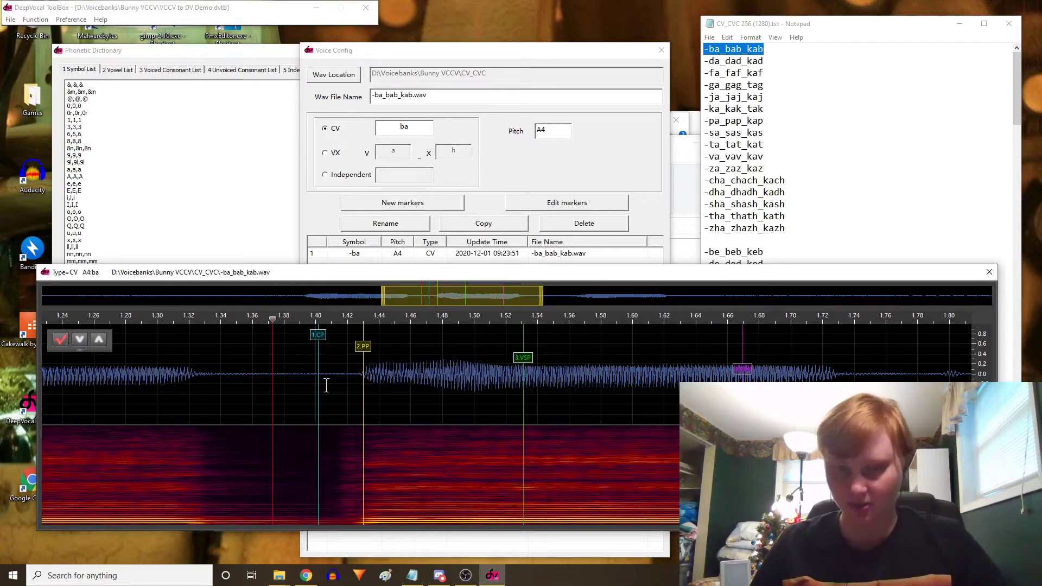
click(61, 339)
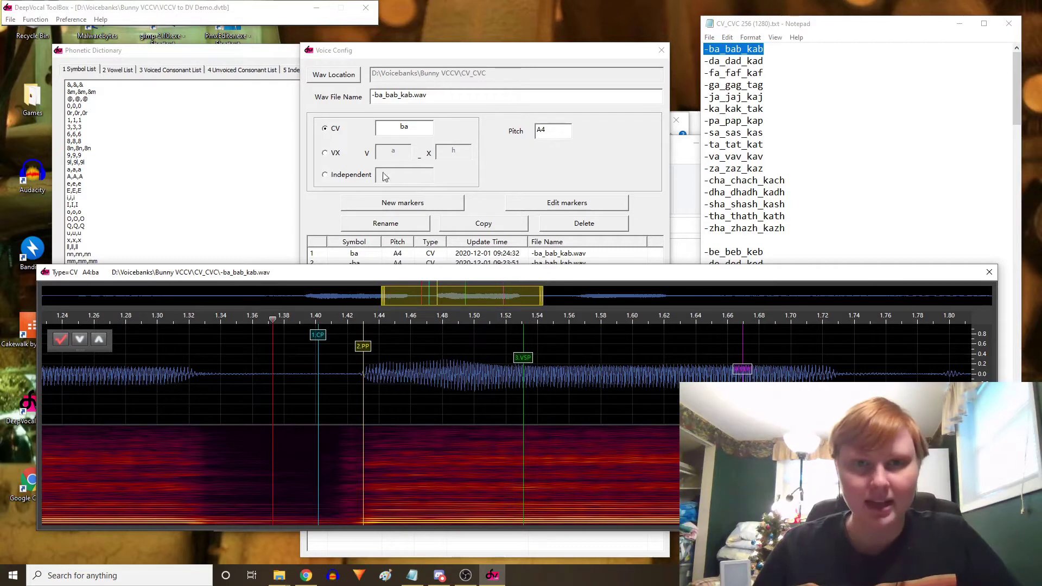
Step: Create VX markers for V a and X b, placing SP at about 1.255 s and EP at about 1.40 s, and save them
click(325, 153)
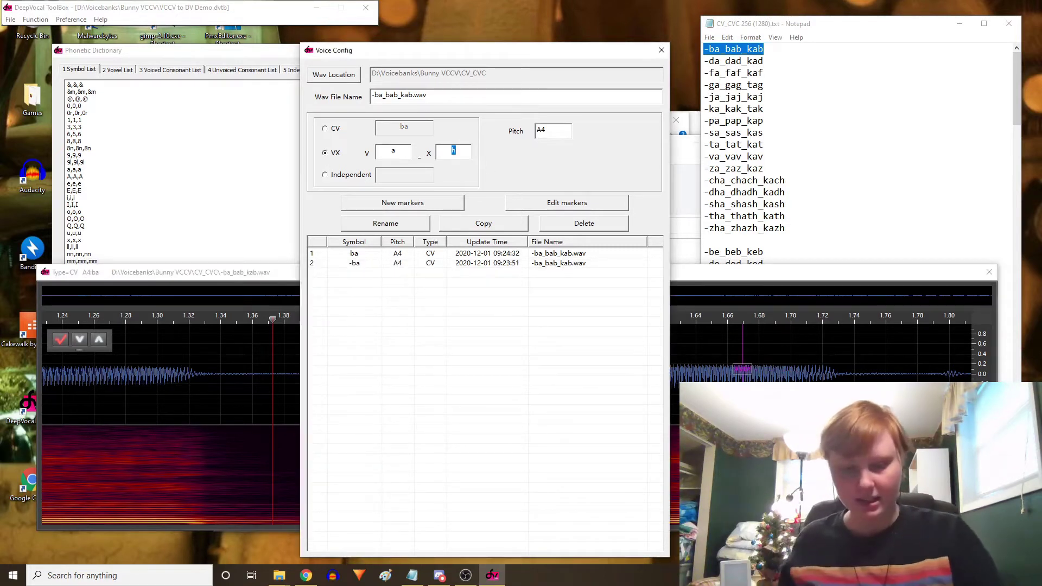
click(452, 202)
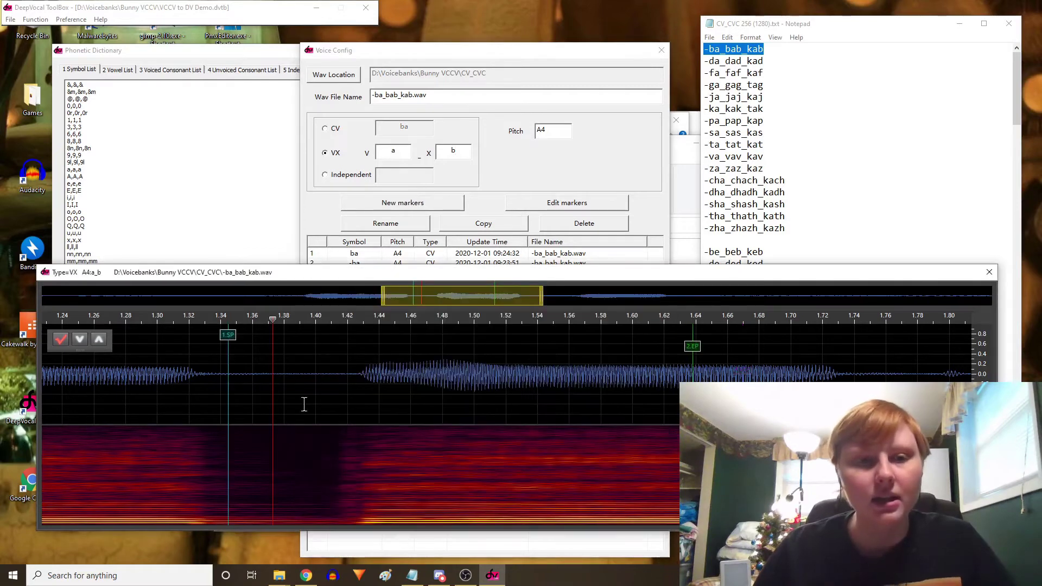
mouse_move(692, 347)
mouse_down()
mouse_move(239, 347)
mouse_move(307, 348)
mouse_up()
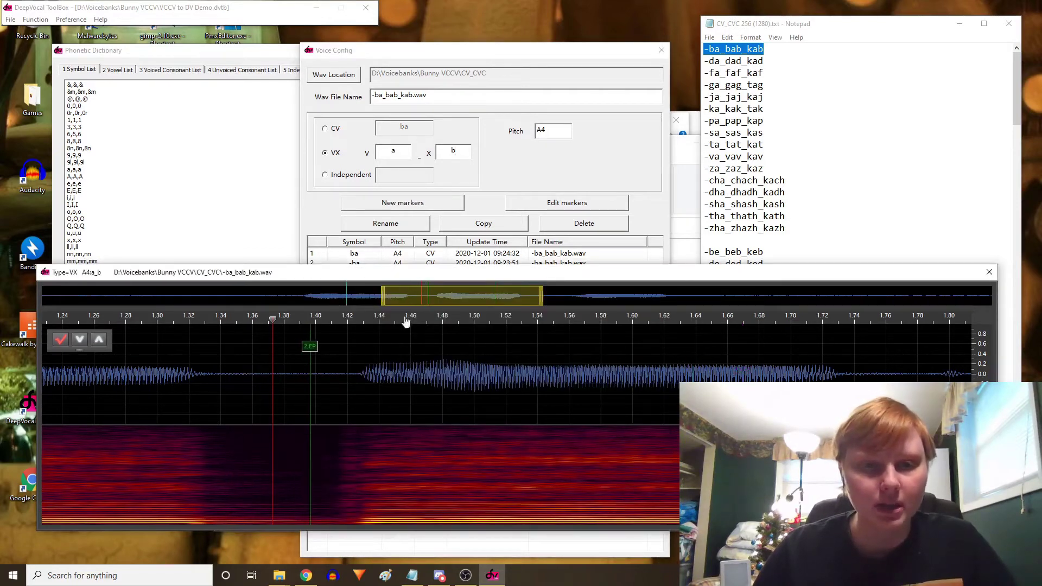
drag(471, 298, 414, 299)
mouse_move(632, 347)
mouse_down()
mouse_move(586, 350)
mouse_move(640, 351)
mouse_up()
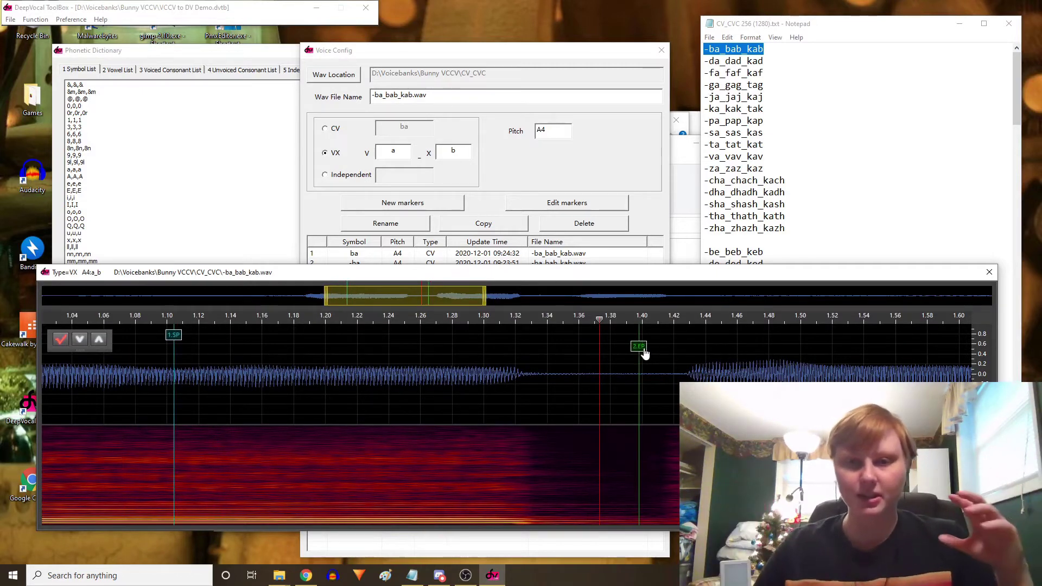
drag(642, 349, 651, 348)
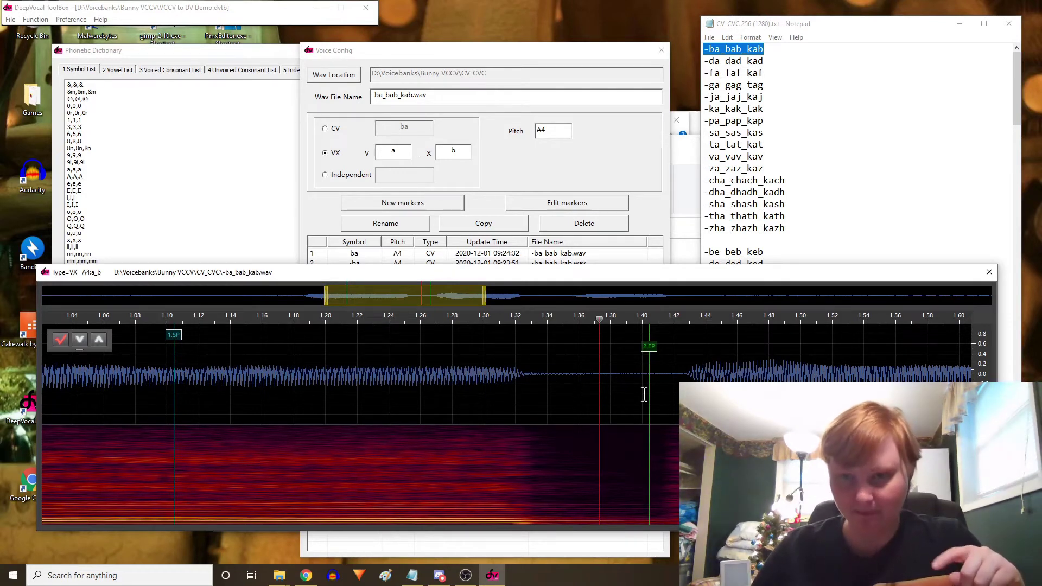
drag(650, 350, 647, 352)
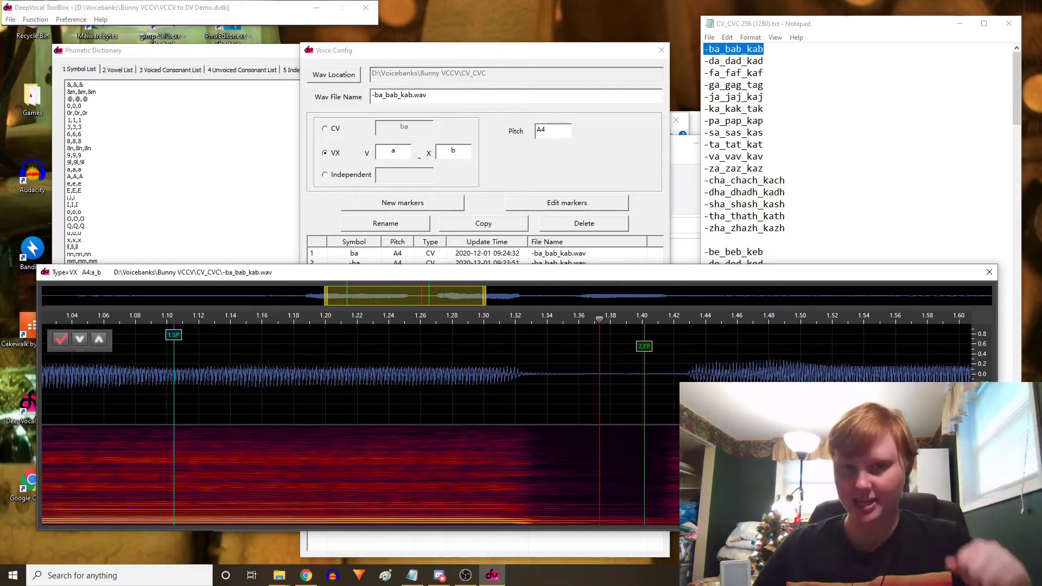
drag(176, 336, 416, 324)
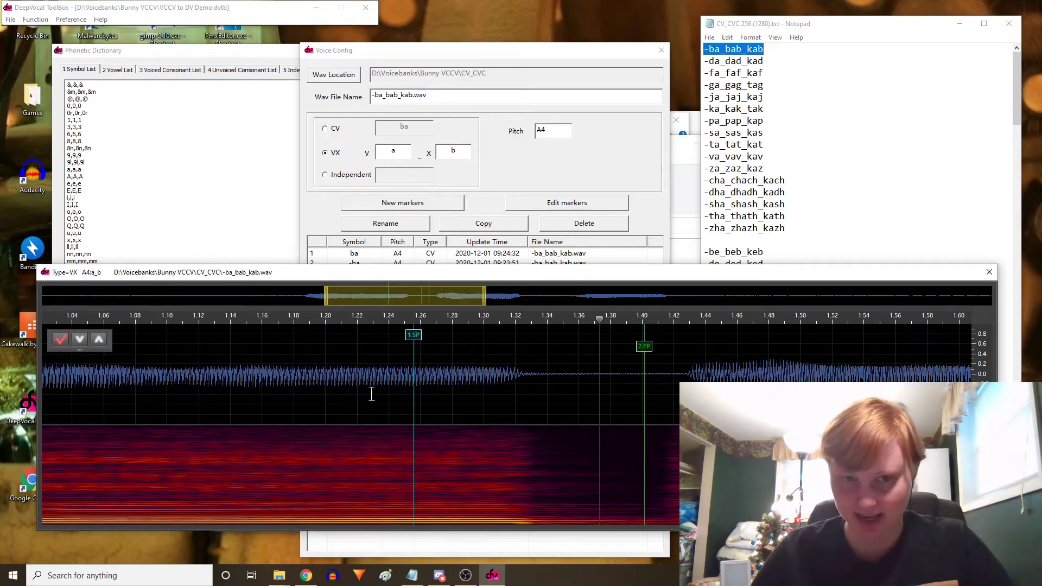
click(62, 340)
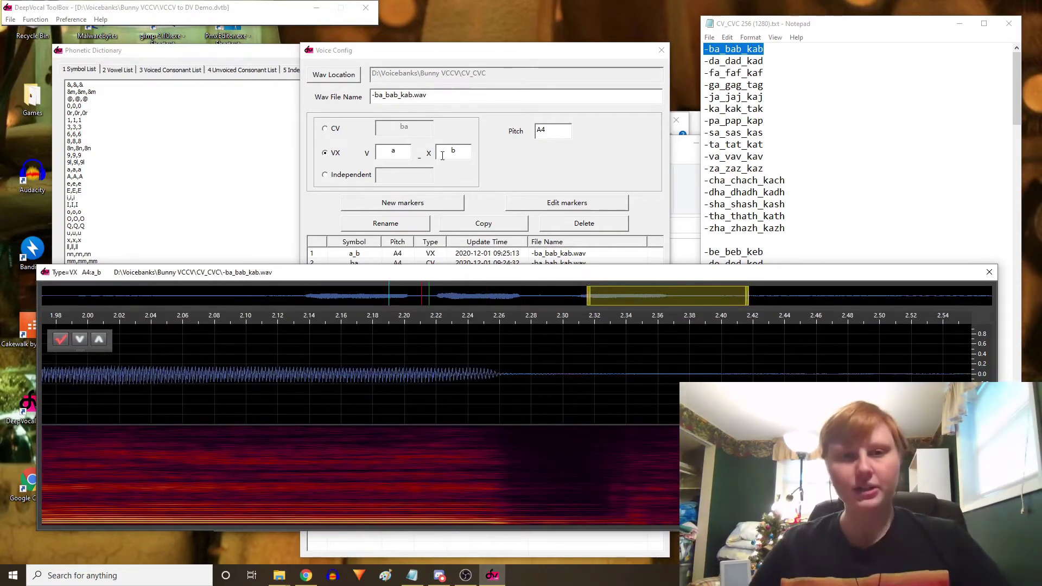
Step: Create VX markers for V a and X b-, placing SP at about 2.185 s and EP at about 2.435 s, and save them
click(457, 150)
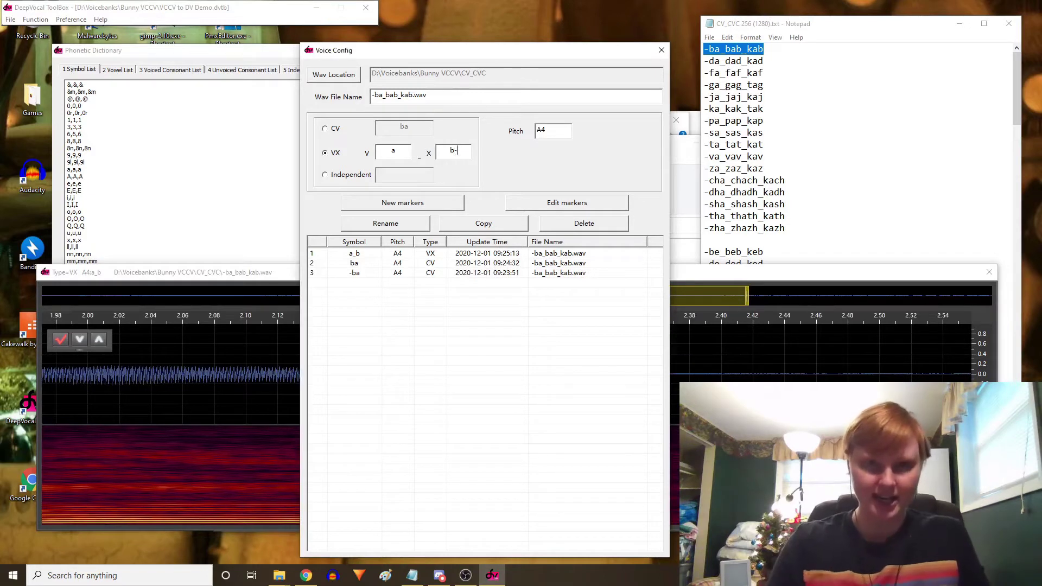
click(420, 208)
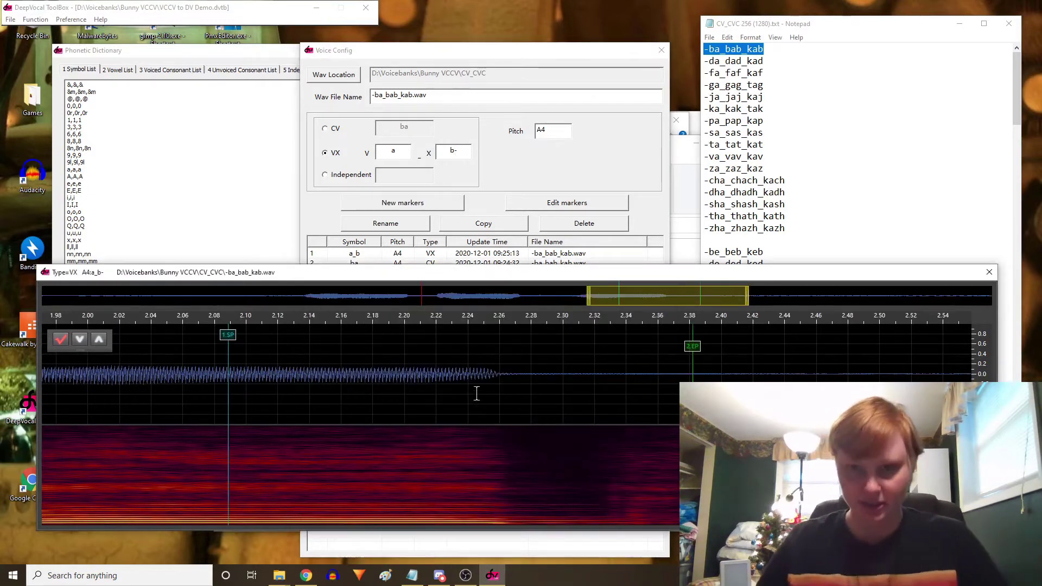
drag(228, 348, 380, 347)
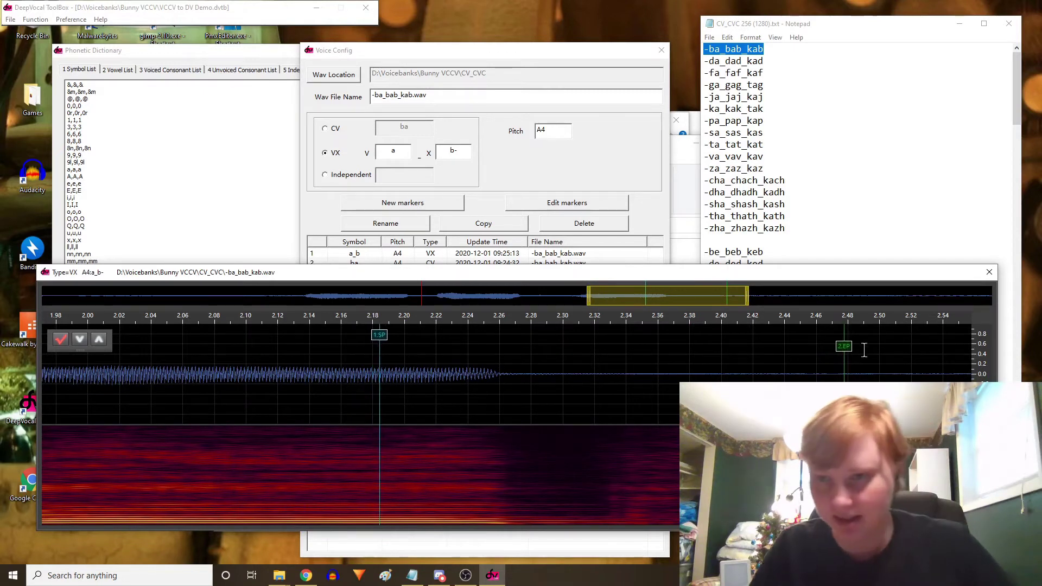
drag(845, 351, 777, 349)
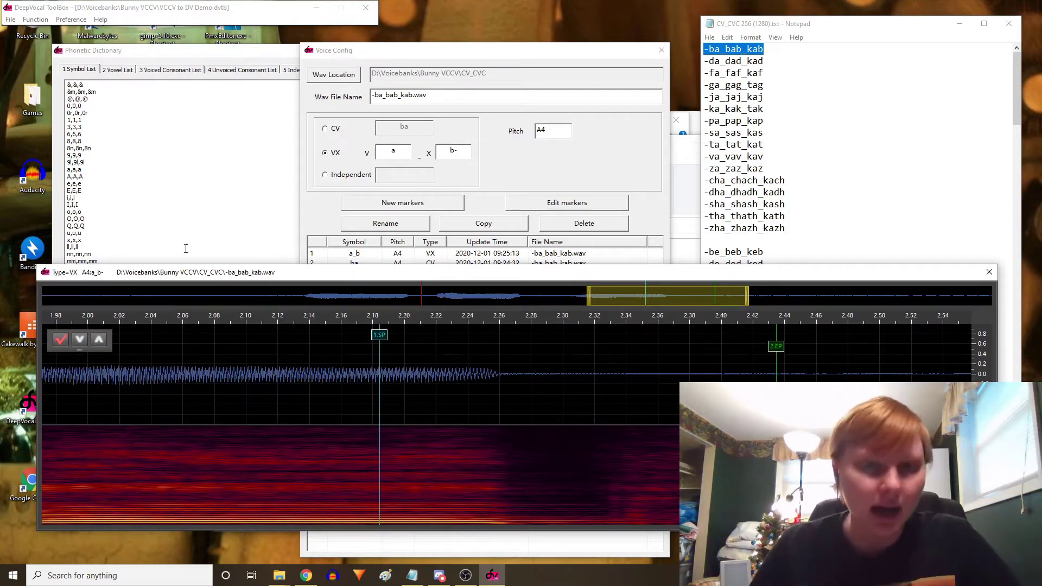
click(60, 339)
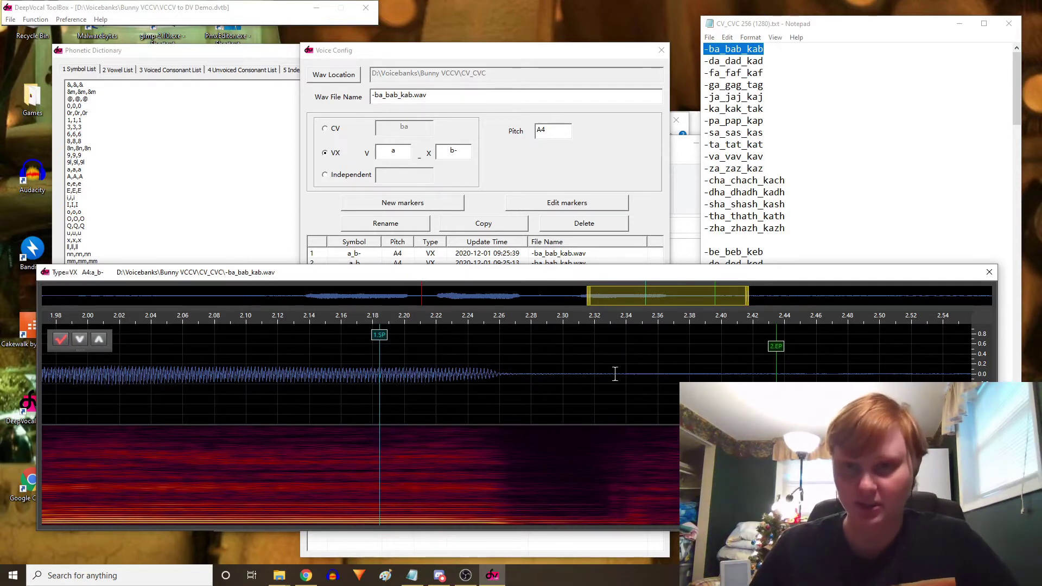
Step: Switch the symbol type for -ba_bab_kab.wav to Independent
drag(670, 312, 680, 306)
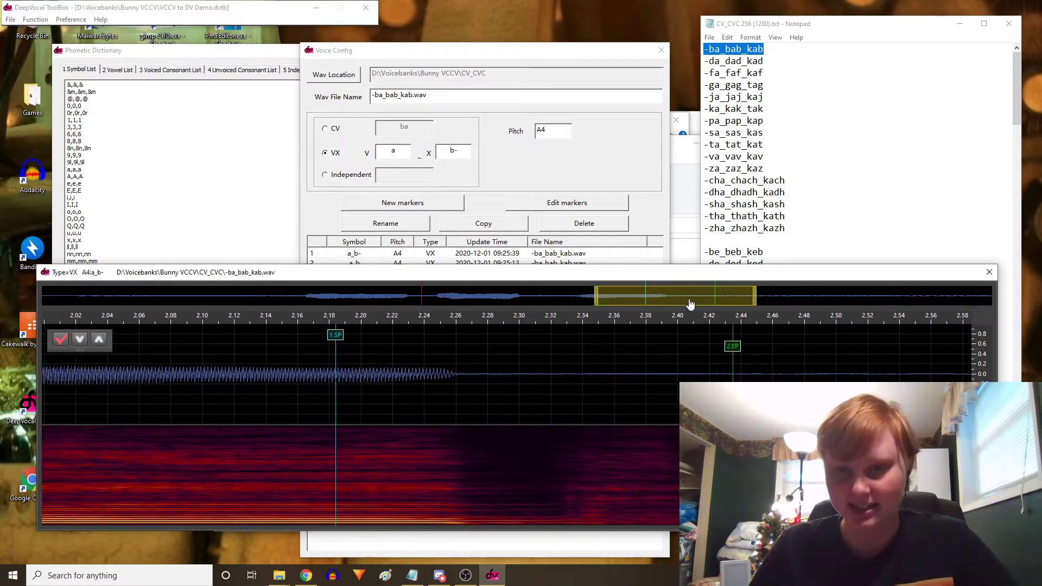
click(367, 179)
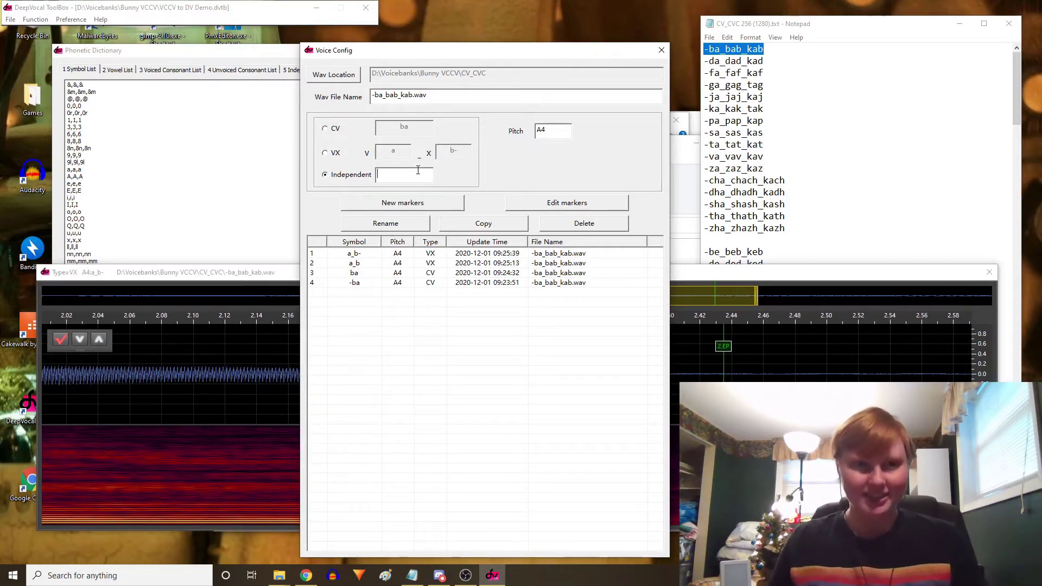
Step: Compare the unvoiced consonant list with the independent symbol list in the phonetic dictionary and run the dictionary check
click(243, 60)
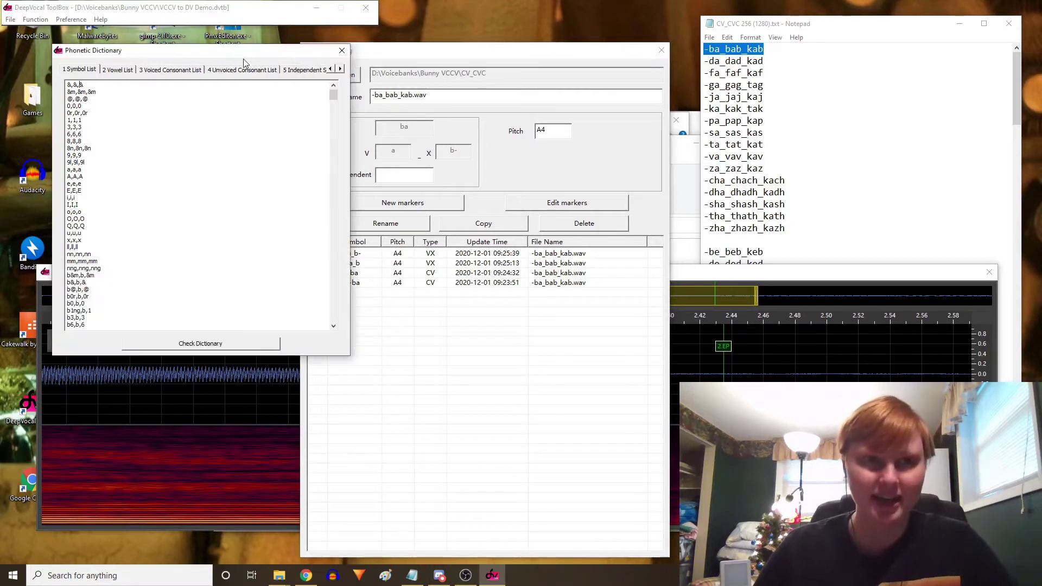
drag(227, 50, 228, 50)
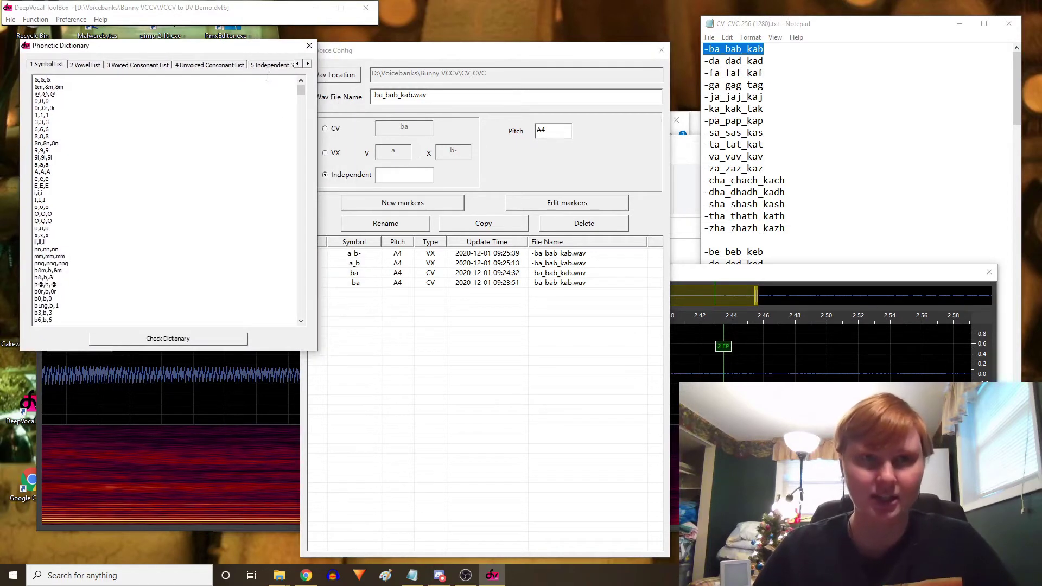
click(206, 66)
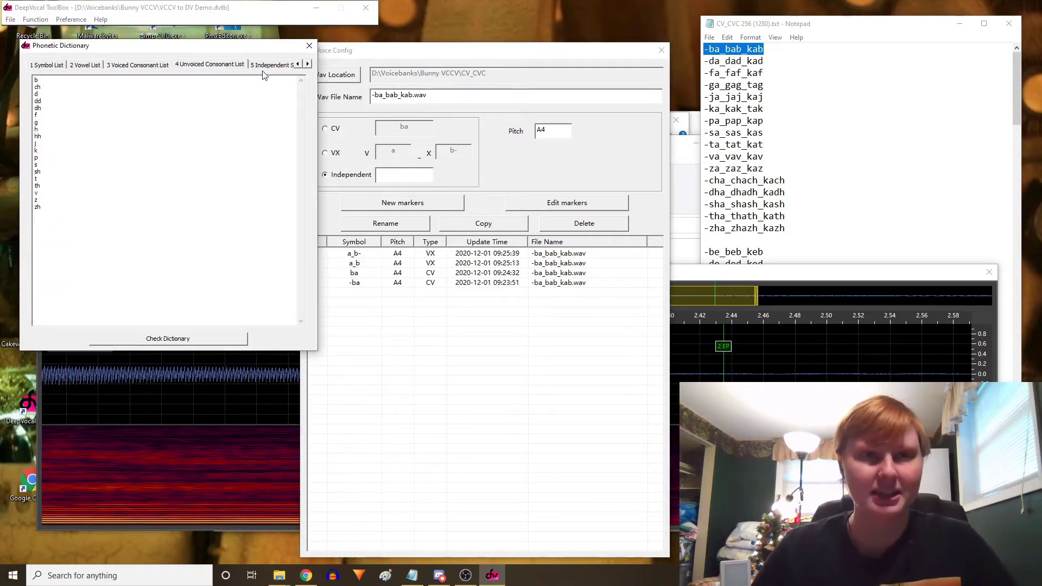
click(264, 66)
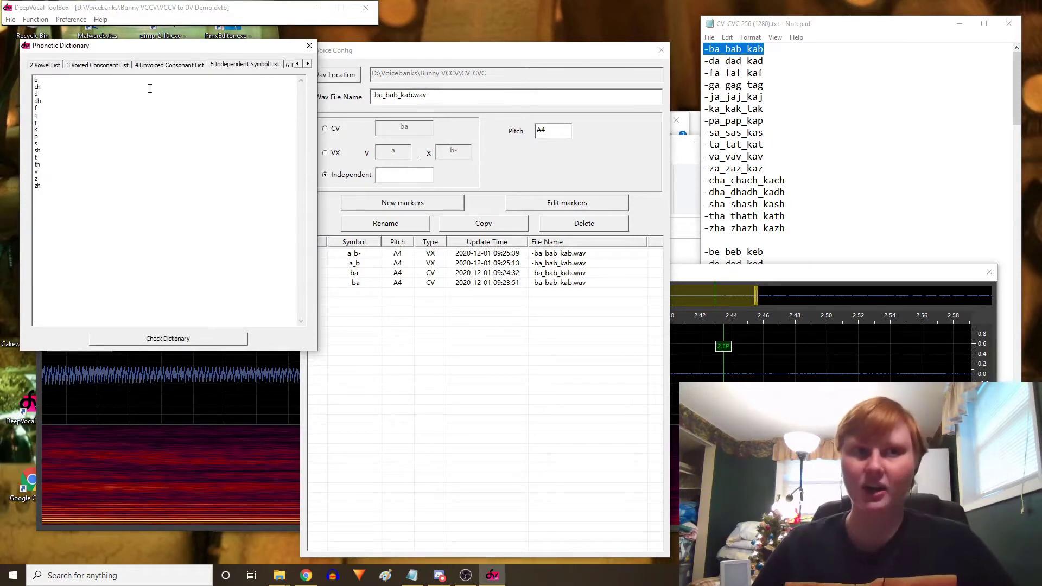
click(159, 65)
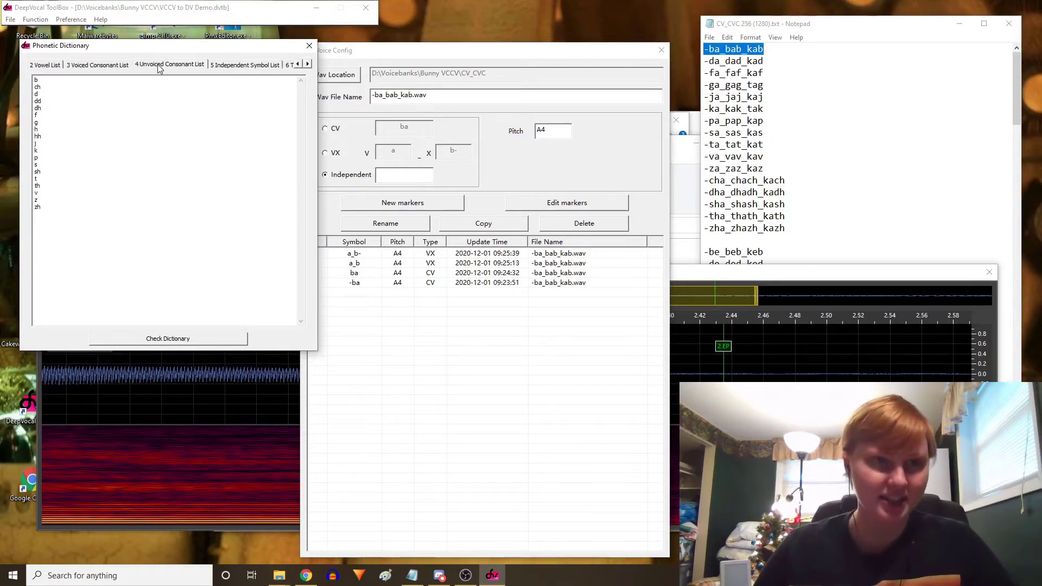
click(254, 66)
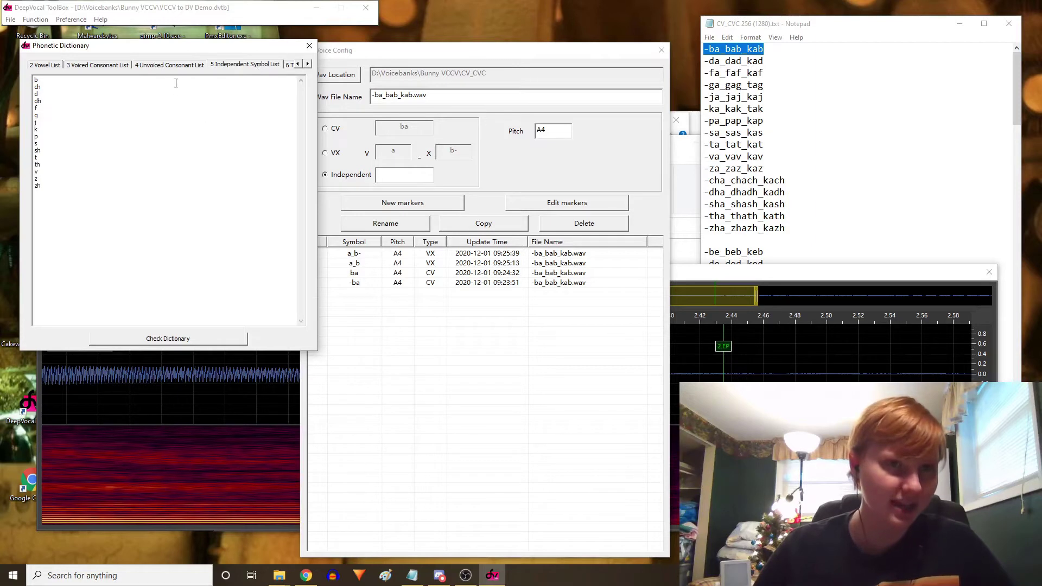
click(170, 64)
click(204, 338)
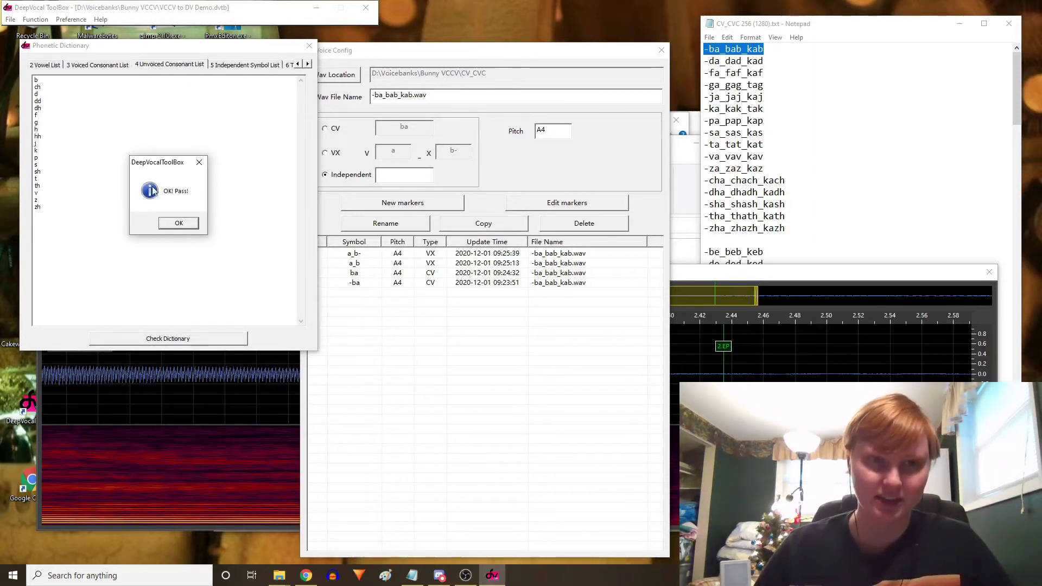
click(178, 224)
Step: Create Independent markers for the symbol b in -ba_bab_kab.wav, placing SP at about 2.30 s and EP at about 2.45 s
click(682, 281)
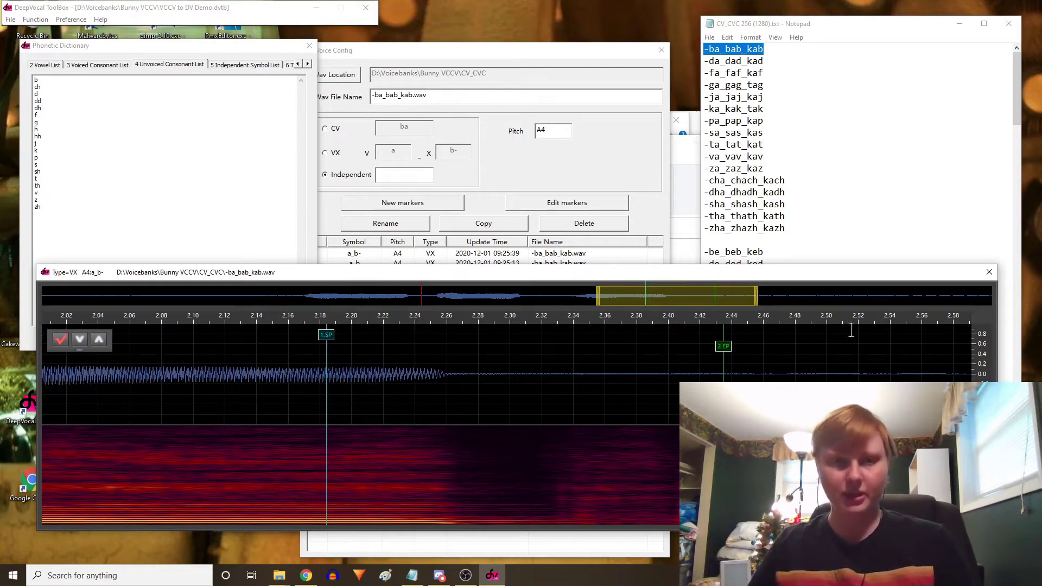
click(406, 194)
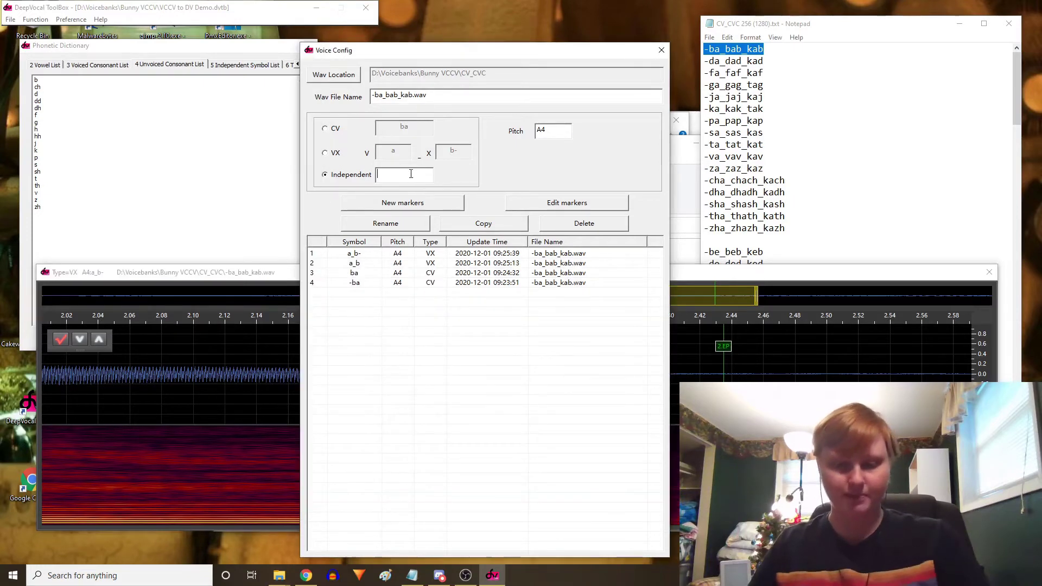
text(b)
click(421, 202)
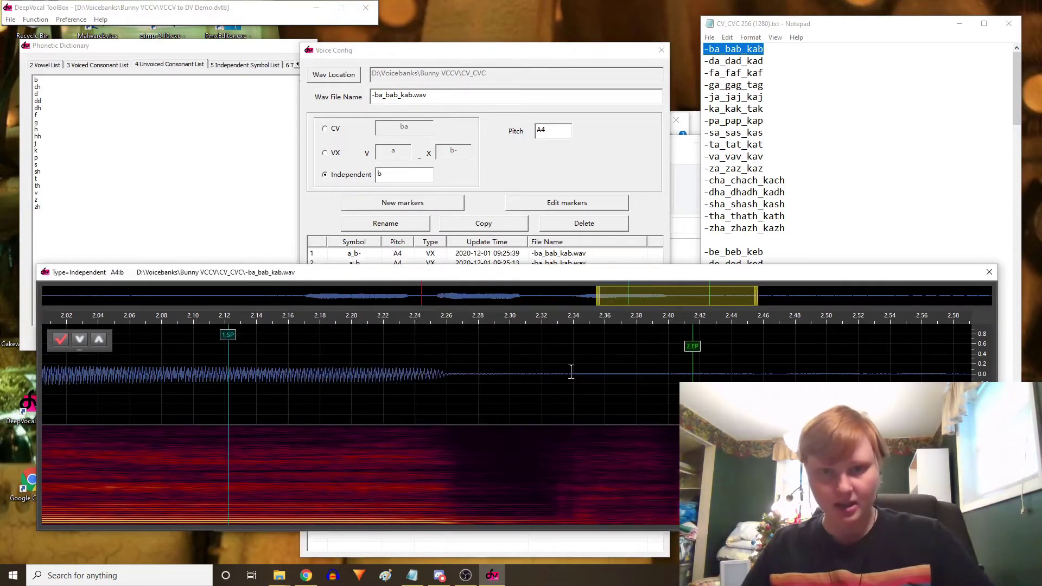
mouse_move(233, 358)
mouse_down()
mouse_move(483, 380)
mouse_move(539, 372)
mouse_move(514, 372)
mouse_up()
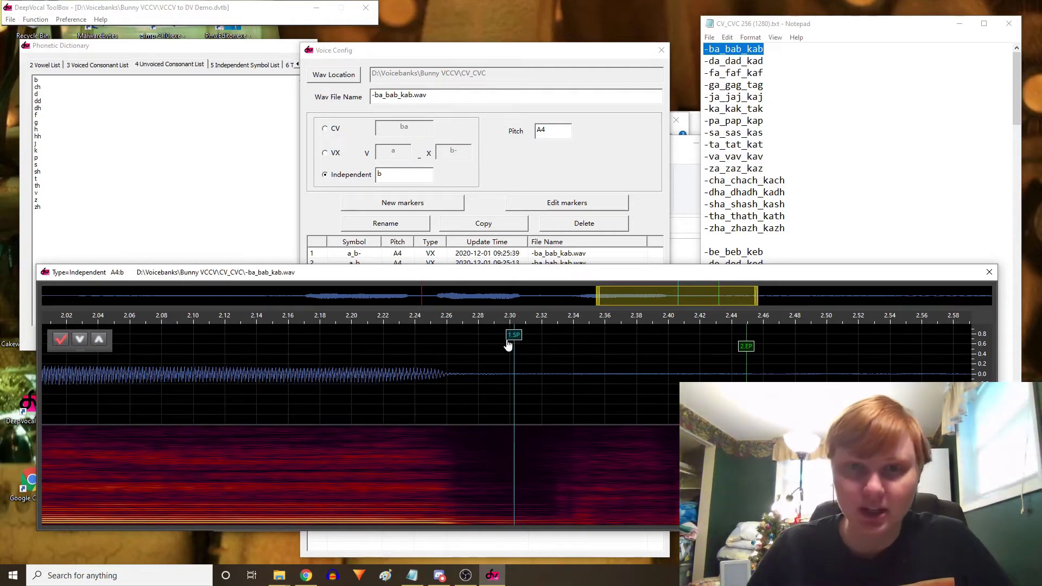
Step: Move the b sample's start marker to about 2.30 s and end marker to about 2.45 s, and save them
drag(510, 343, 504, 343)
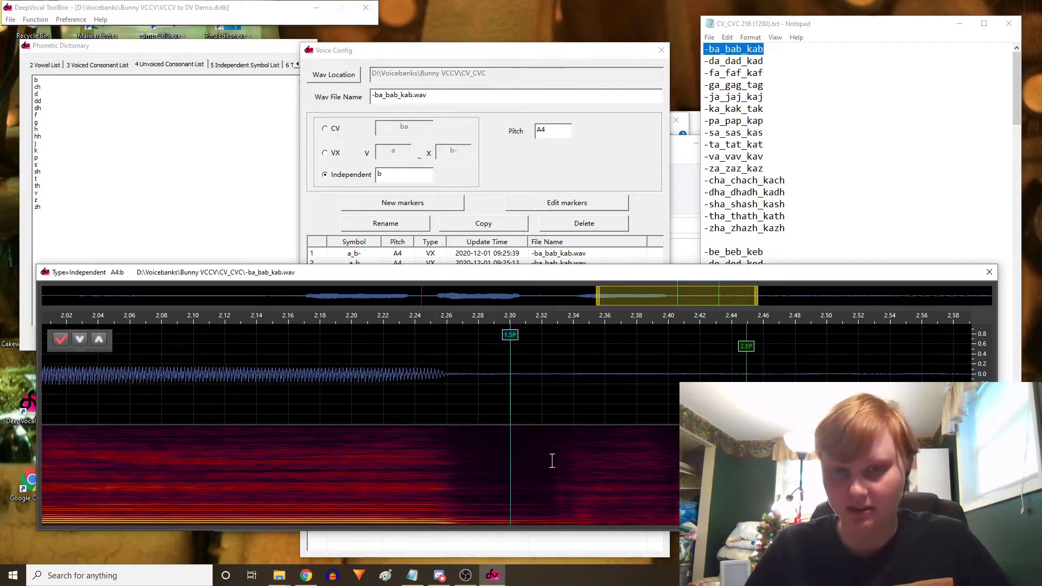
drag(752, 348, 747, 350)
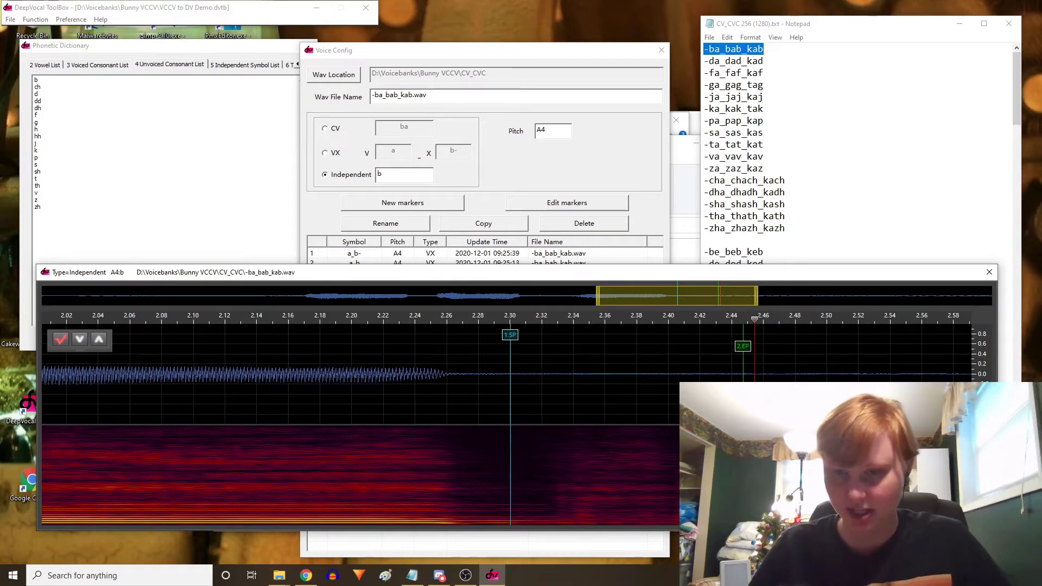
click(62, 339)
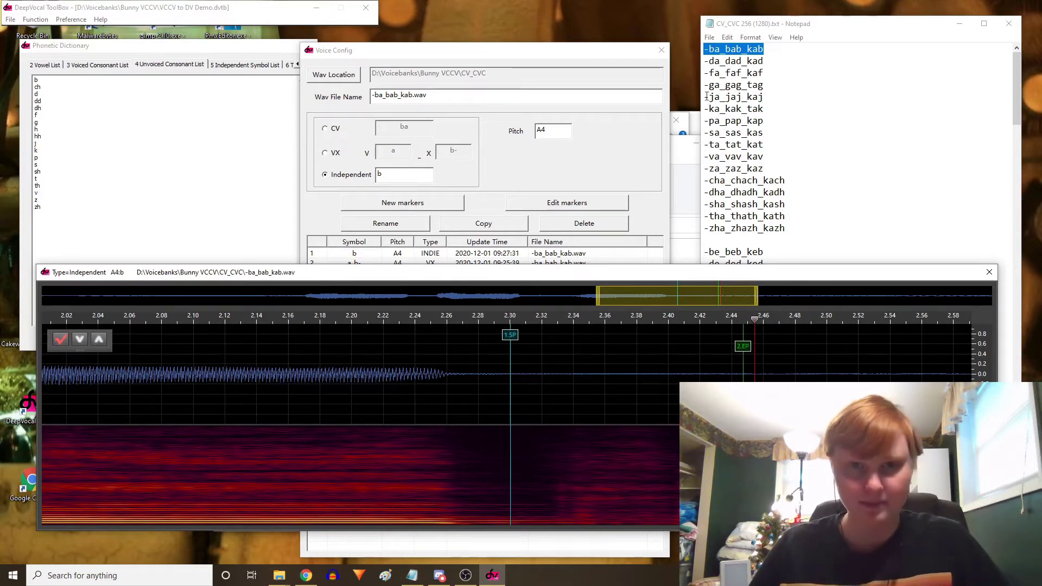
Step: Copy the -sa_sas_kas entry from the CV_CVC reclist and make the wav file name -sa_sas_kas.wav
click(841, 23)
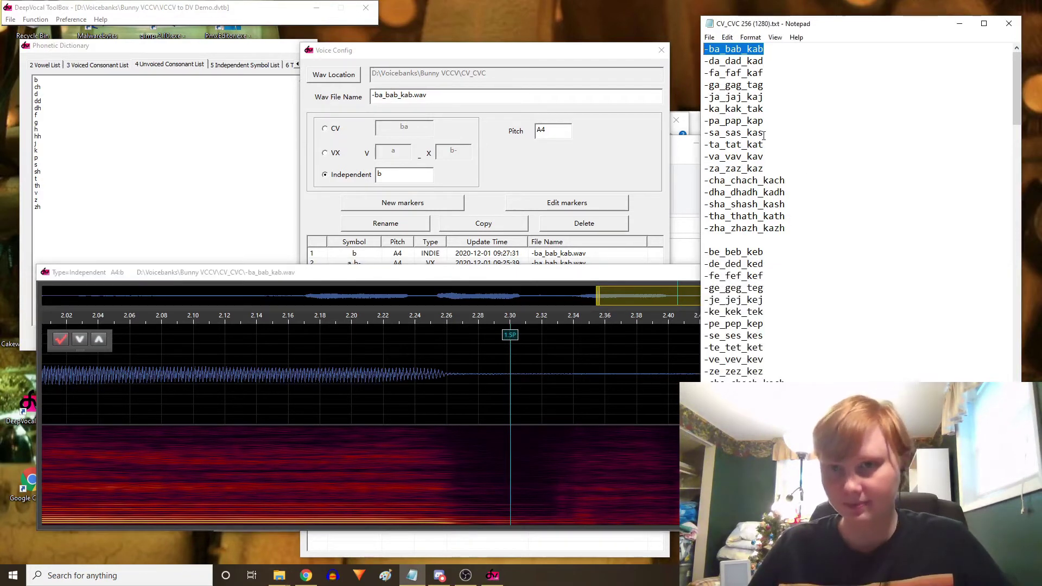
drag(764, 134, 694, 134)
right_click(711, 133)
click(624, 168)
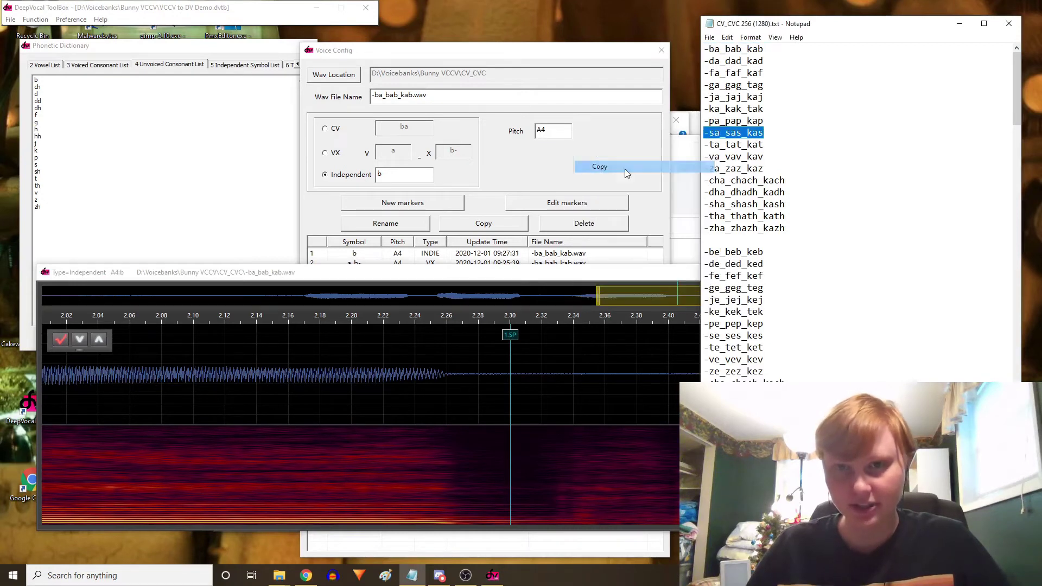
drag(413, 95, 364, 92)
key(ctrl+v)
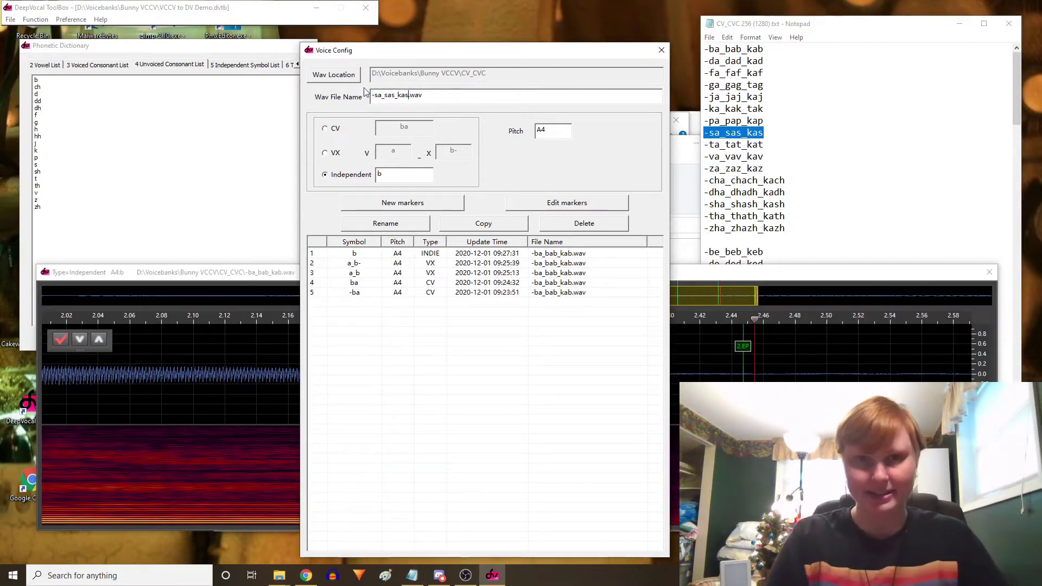
Step: Set the independent symbol to s and start new markers for it
double_click(379, 175)
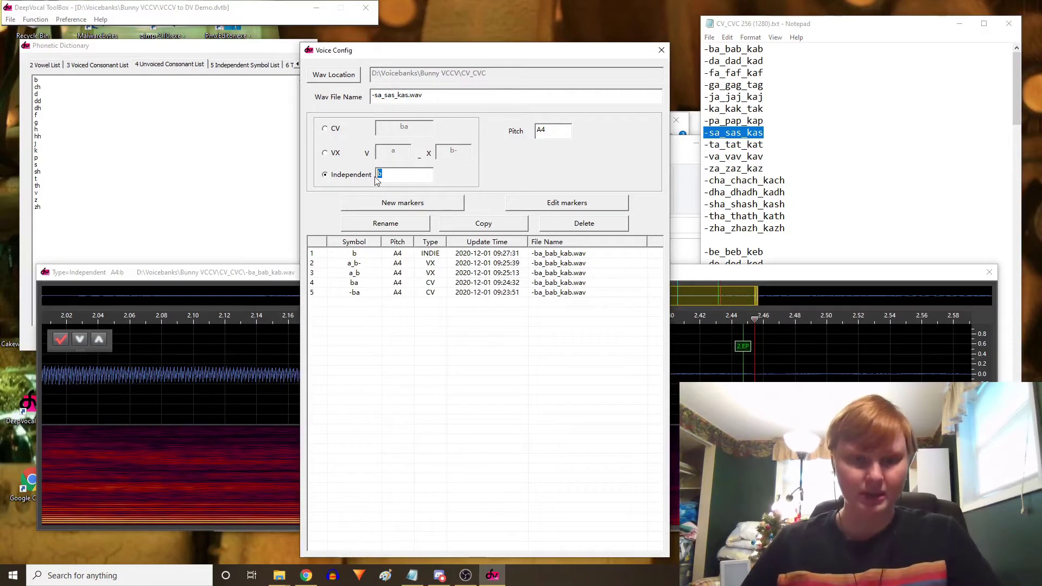
text(s)
click(418, 206)
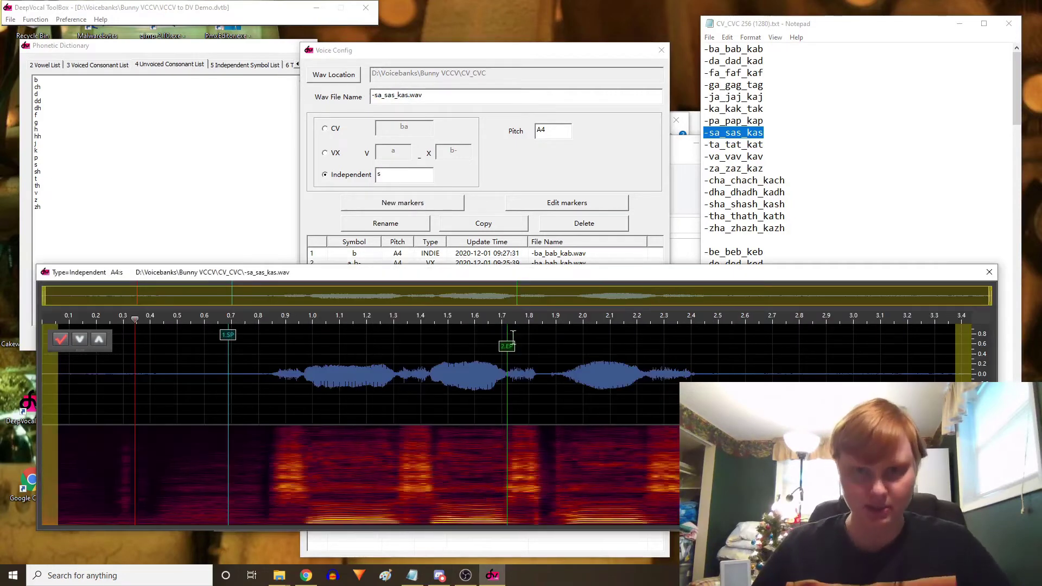
Step: Place the s start marker at about 2.28 s and end marker at about 2.47 s around the final consonant, and save them
drag(506, 346, 718, 351)
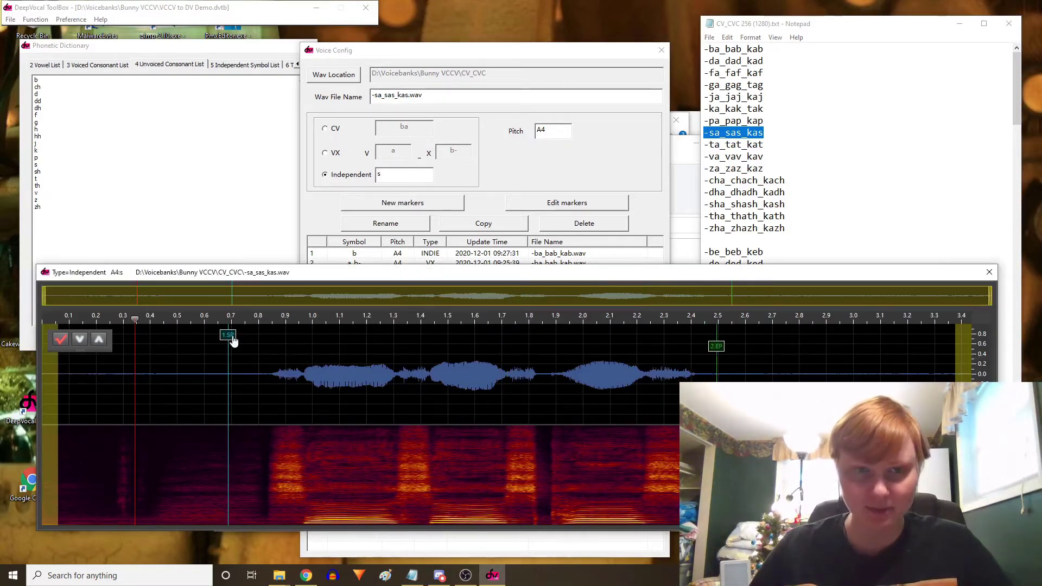
drag(230, 336, 659, 338)
scroll(639, 368, up, 5)
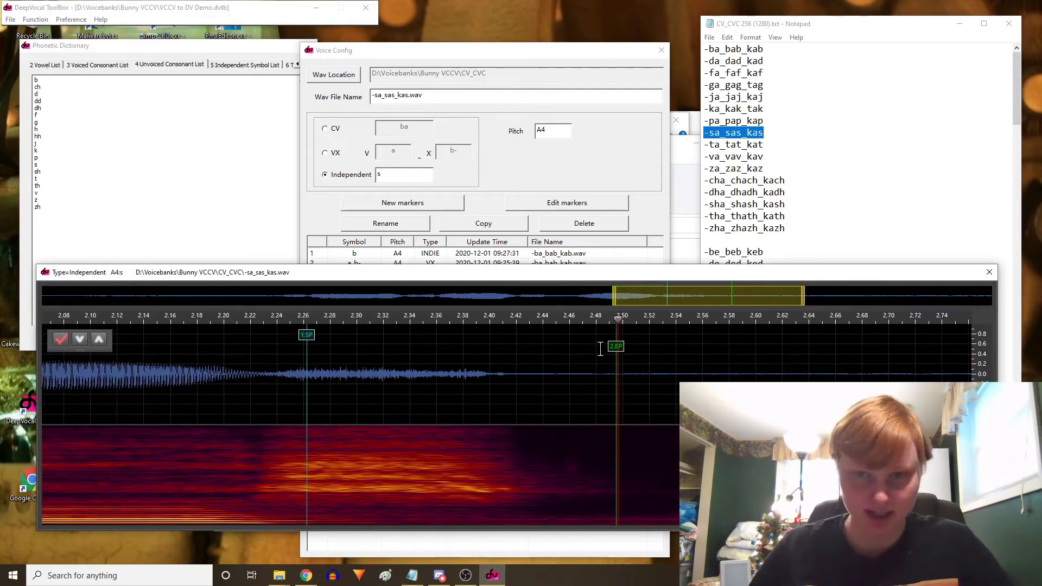
drag(617, 347, 576, 346)
mouse_move(302, 347)
mouse_down()
mouse_move(249, 348)
mouse_move(326, 347)
mouse_up()
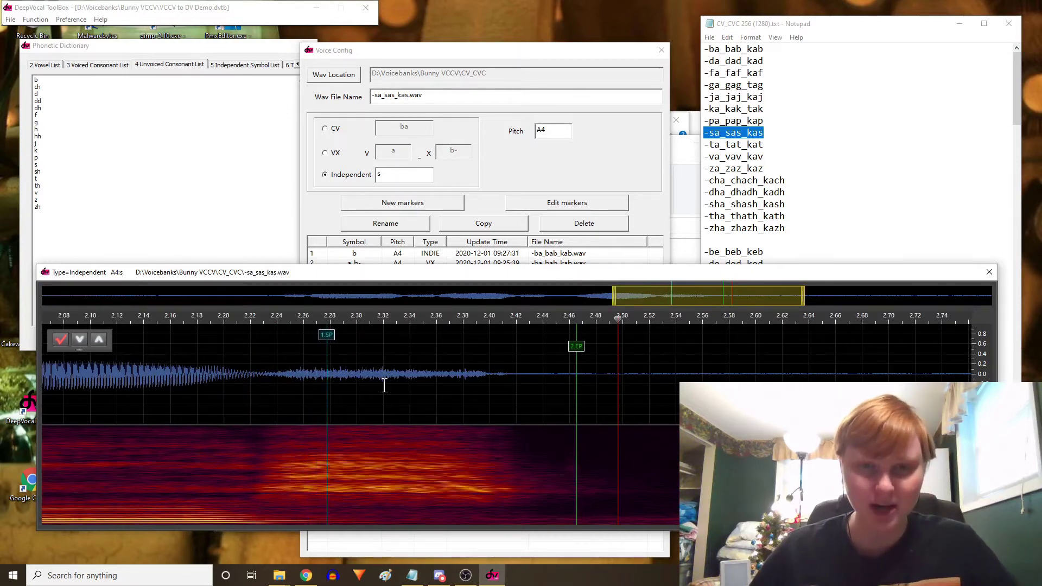
drag(326, 347, 329, 347)
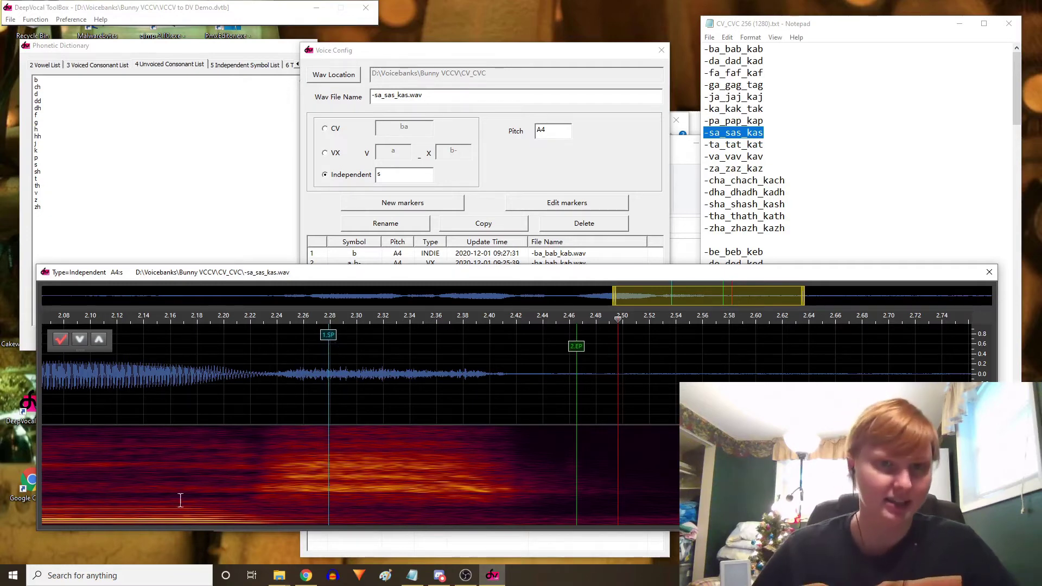
click(60, 339)
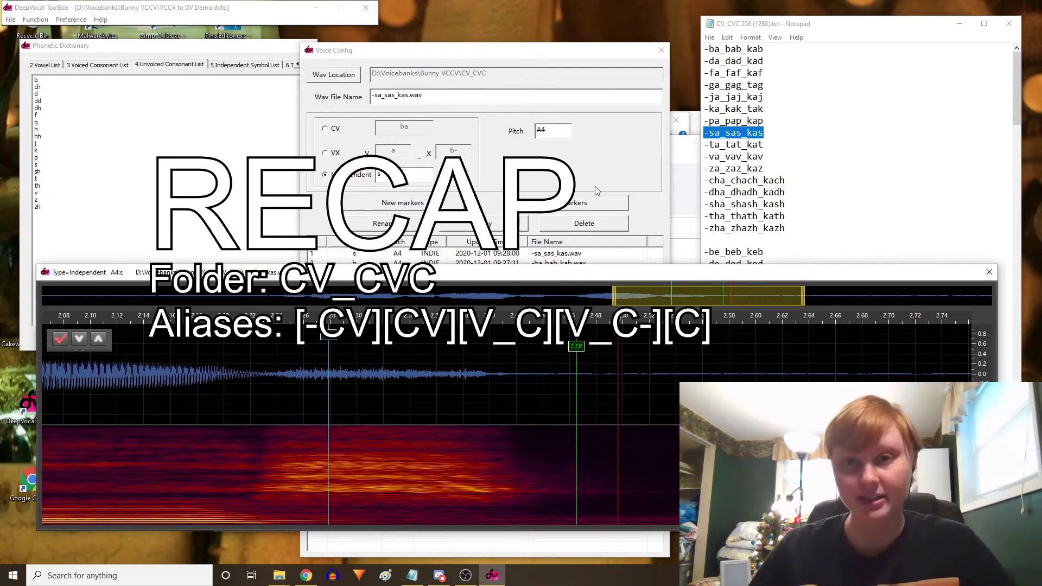
Step: Change the wav location to the Bunny VCCV voicebank's CVC_CV folder
click(628, 167)
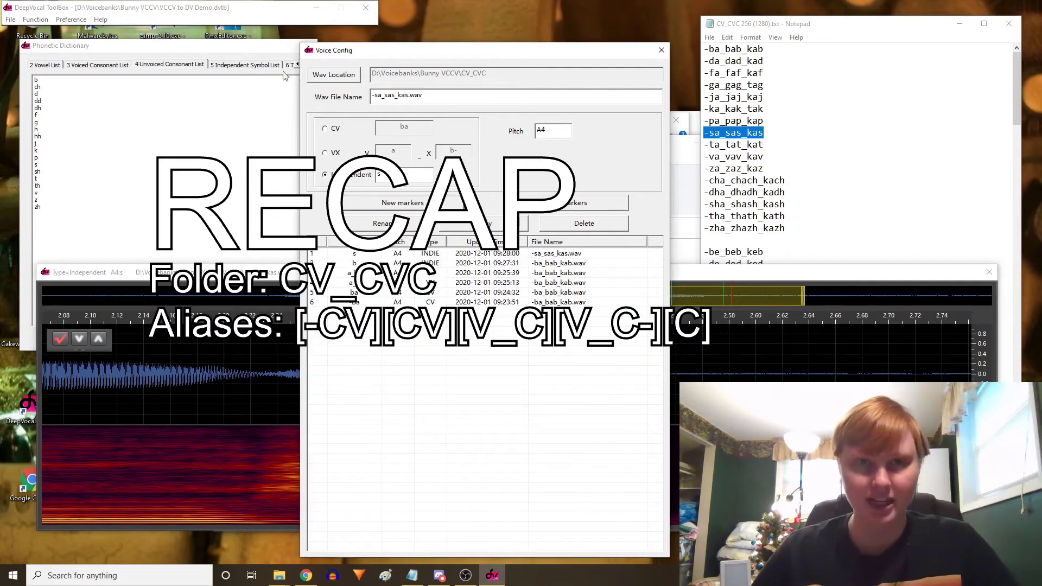
click(330, 73)
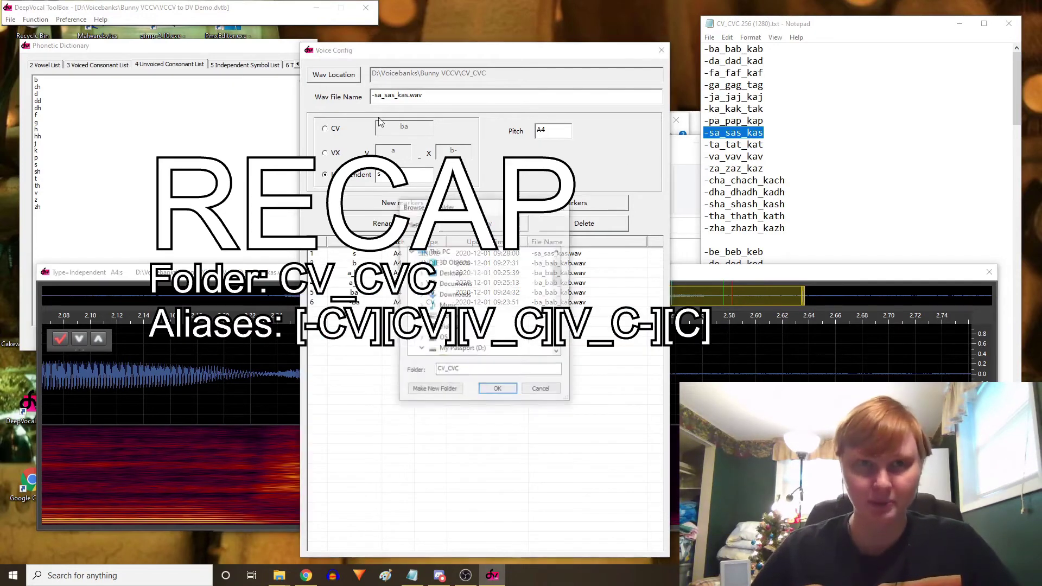
click(496, 388)
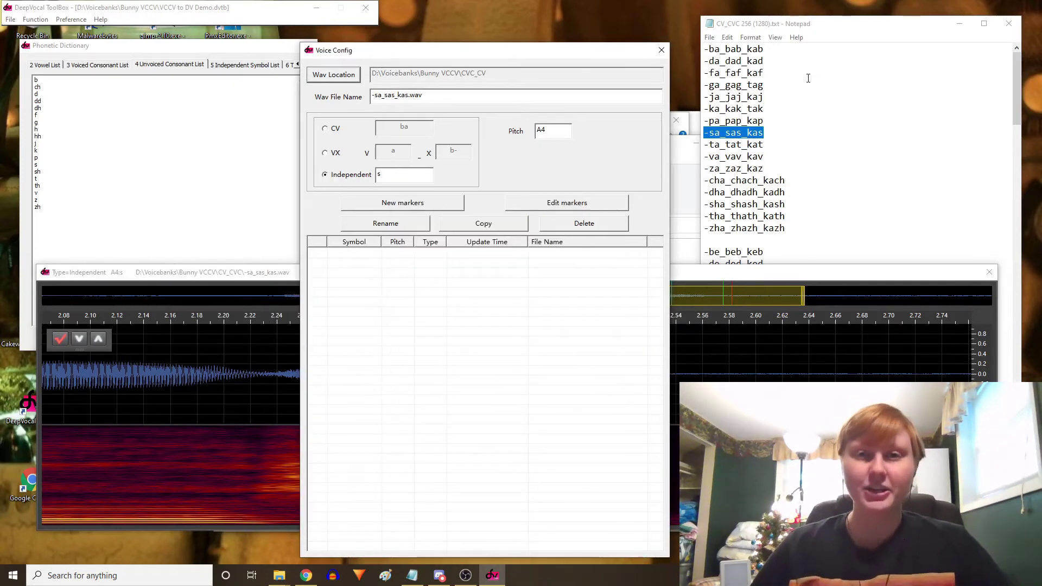
Step: Close the CV_CVC reclist and open CVC_CV 180 (720).txt from the CORE Reclist folder
click(1008, 23)
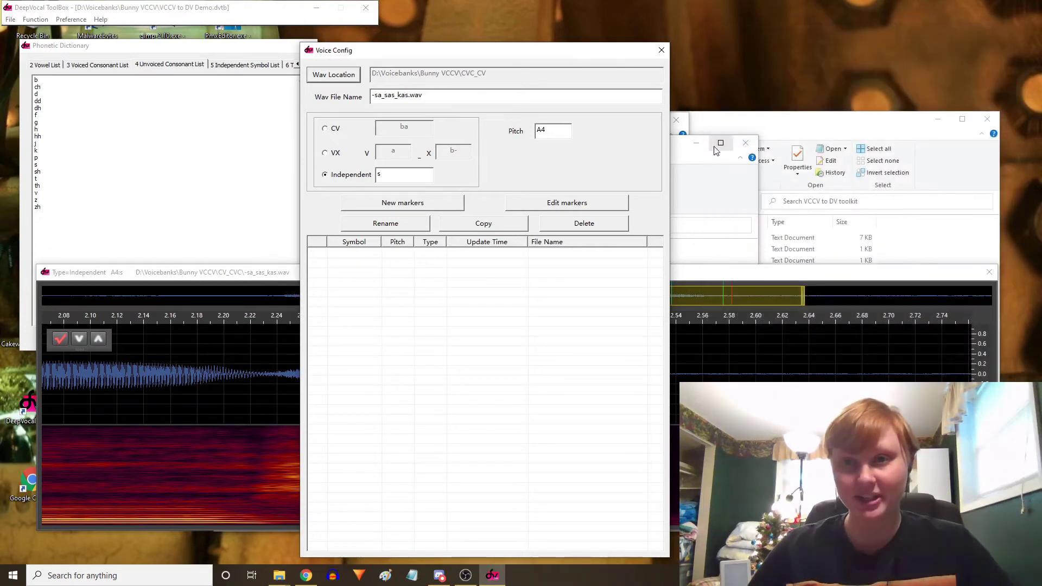
click(707, 164)
double_click(393, 318)
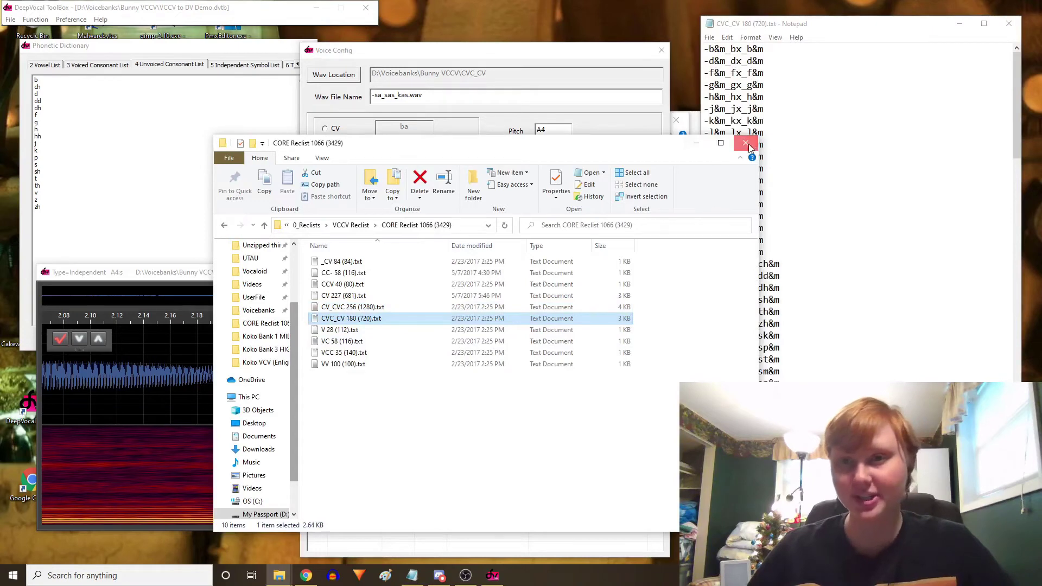
Step: Choose the CV symbol type and make the wav file name -b&m_bx_b&m.wav using the reclist's first entry
click(424, 130)
click(328, 130)
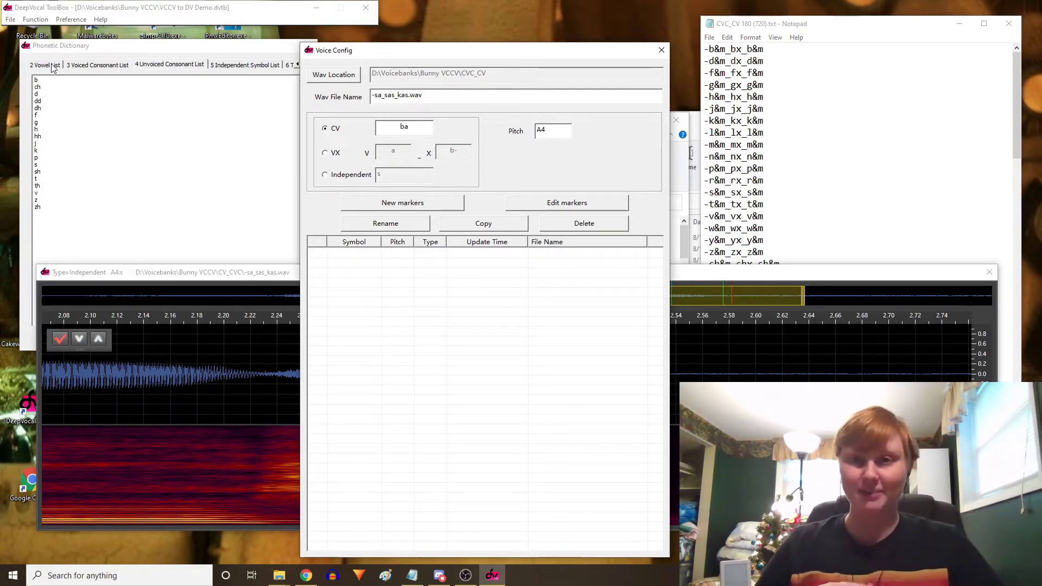
click(672, 84)
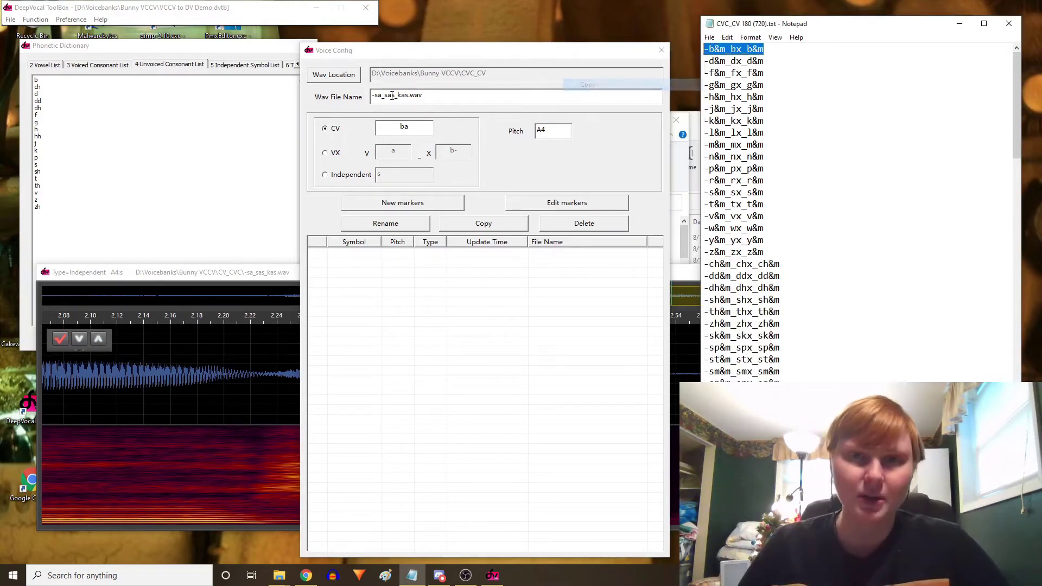
drag(409, 96, 312, 42)
key(ctrl+v)
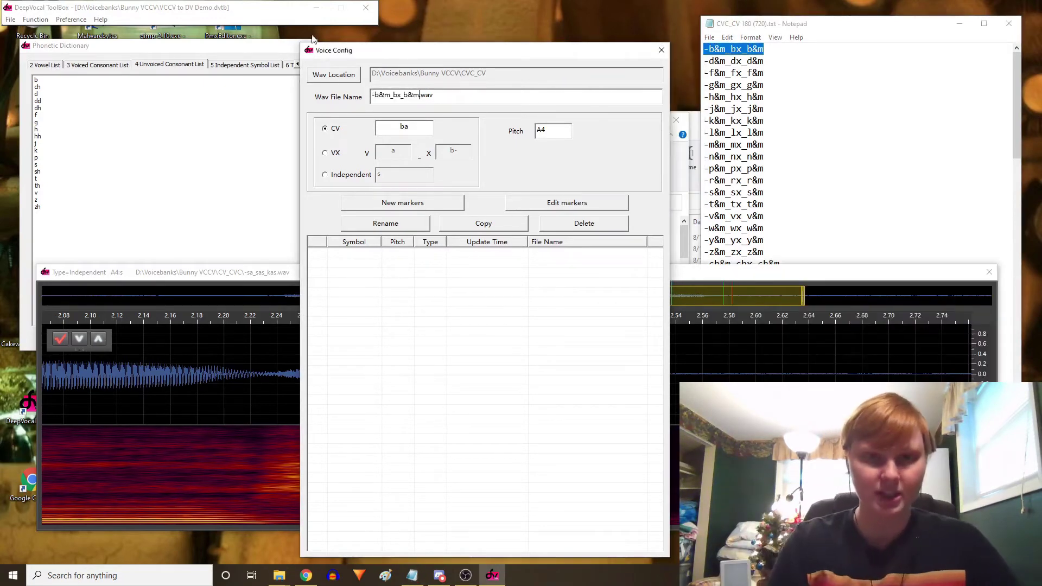
Step: Set the CV symbol to -b& and create its markers on the -b&m_bx_b&m.wav sample
double_click(399, 126)
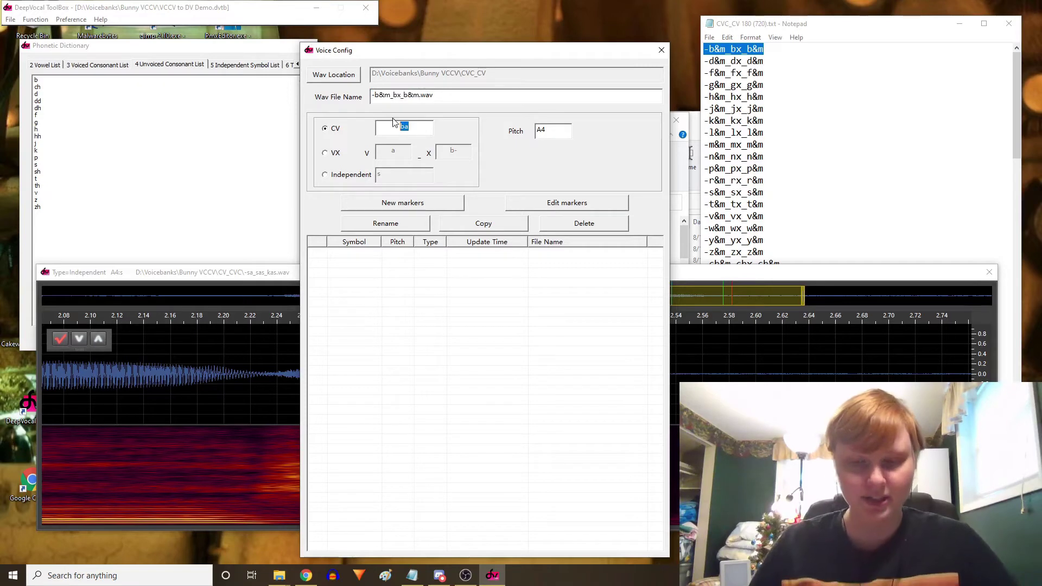
text(-b&)
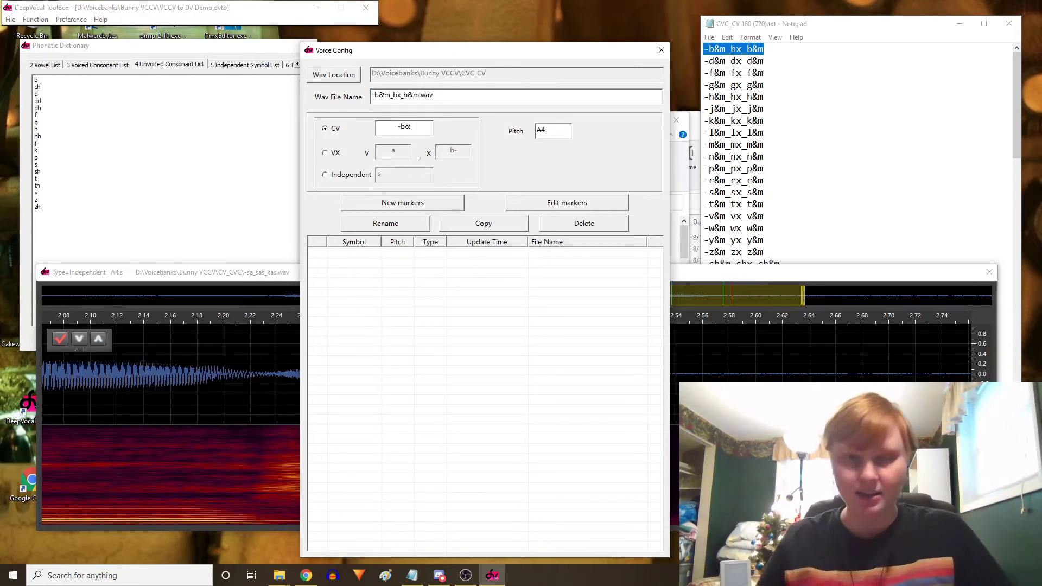
key(Return)
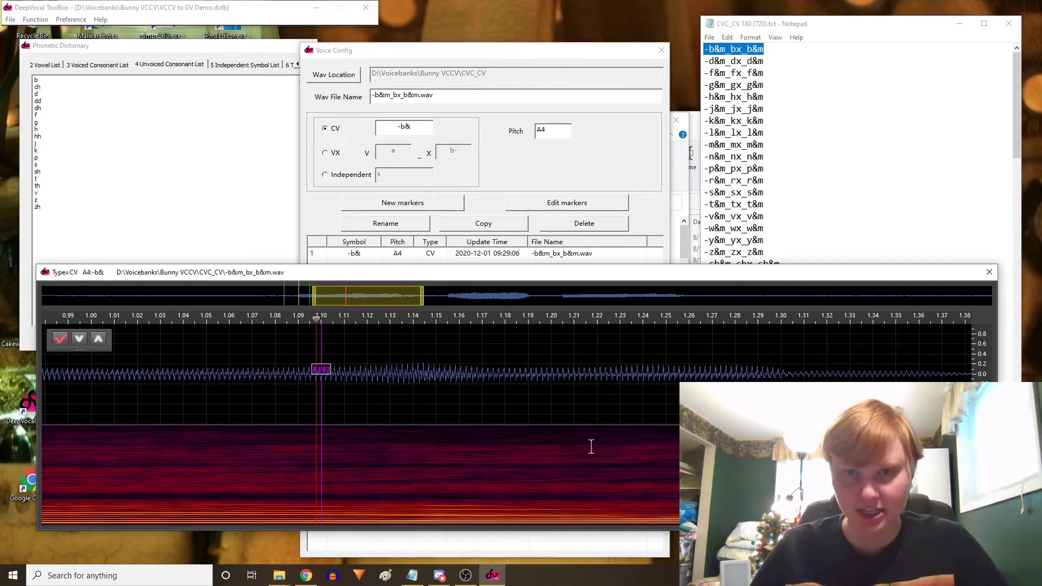
Step: Copy the -b& entry in the symbol table as a new CV entry named -b&m at pitch A4
click(421, 128)
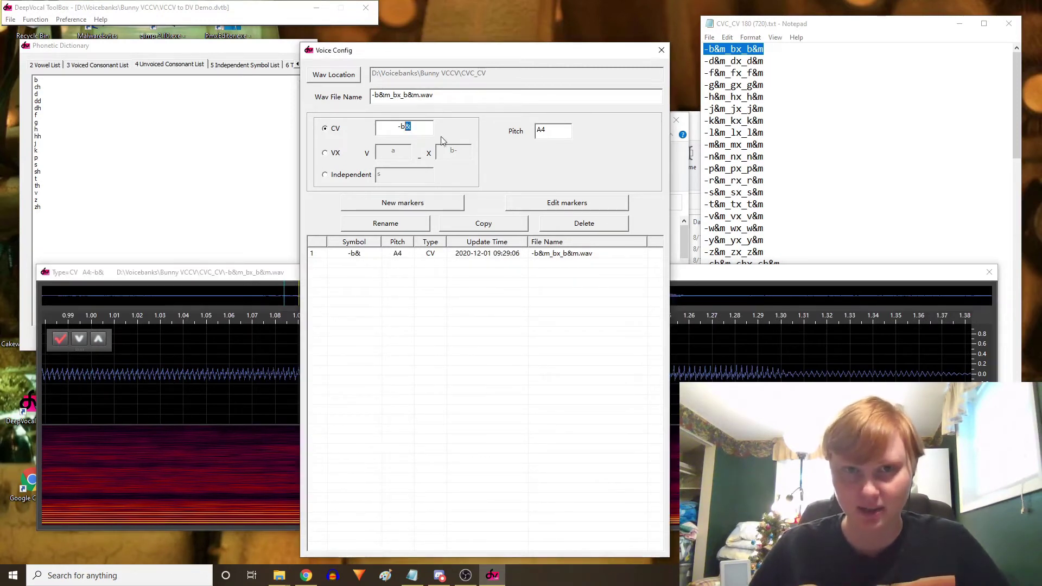
click(275, 273)
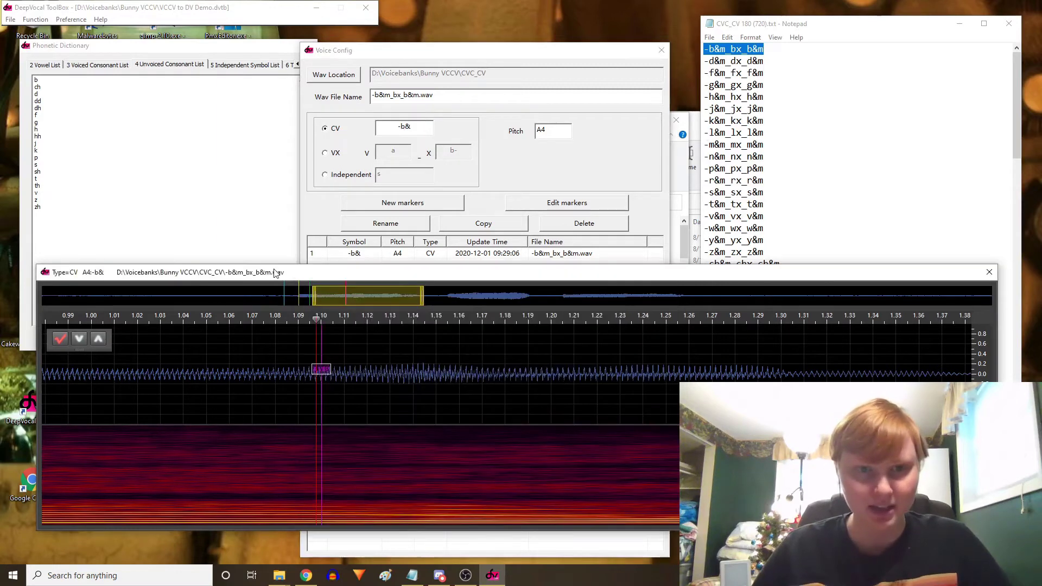
click(458, 185)
click(469, 254)
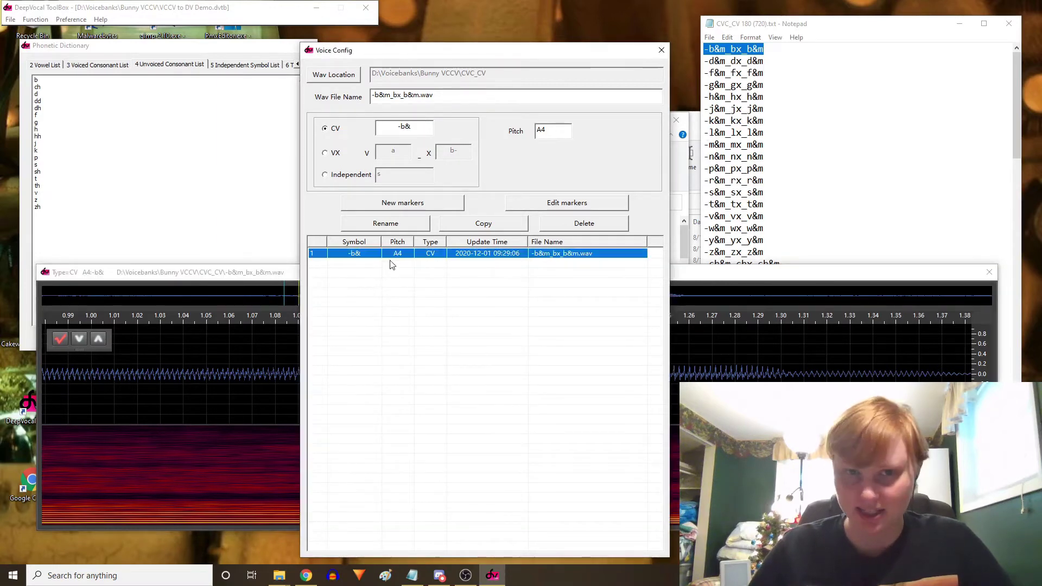
click(475, 224)
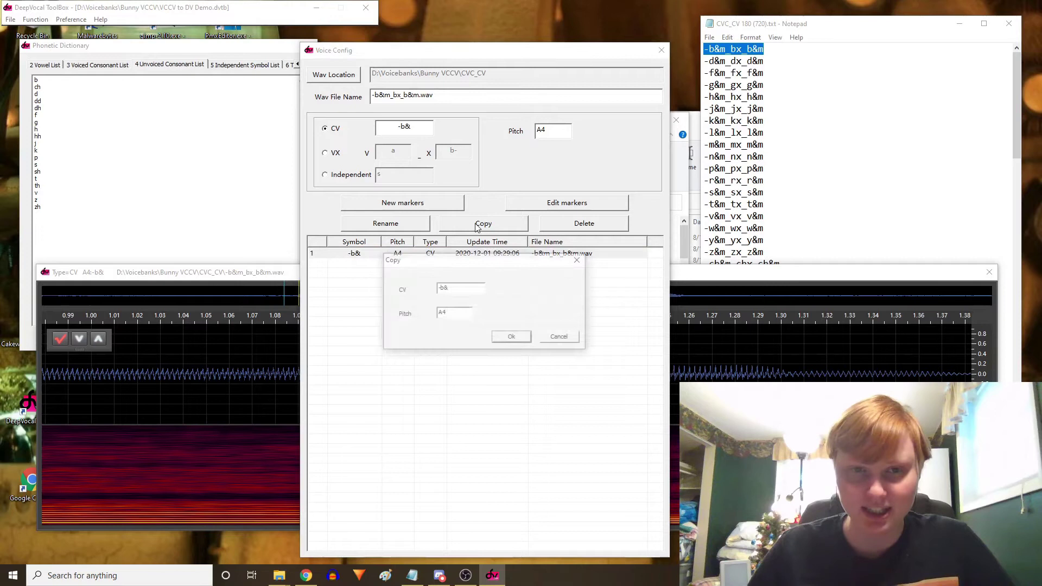
click(464, 284)
text(m)
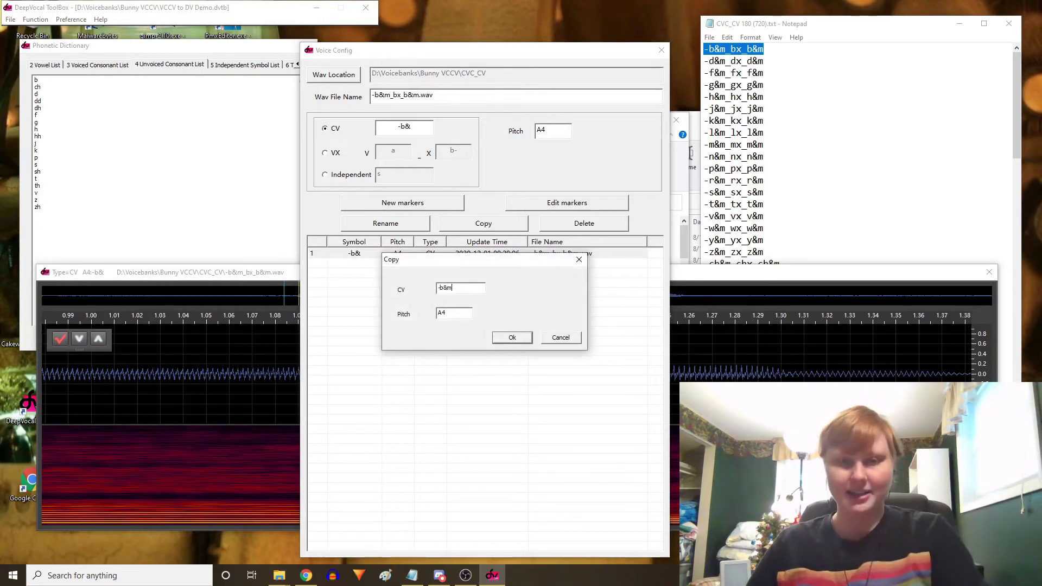
click(512, 337)
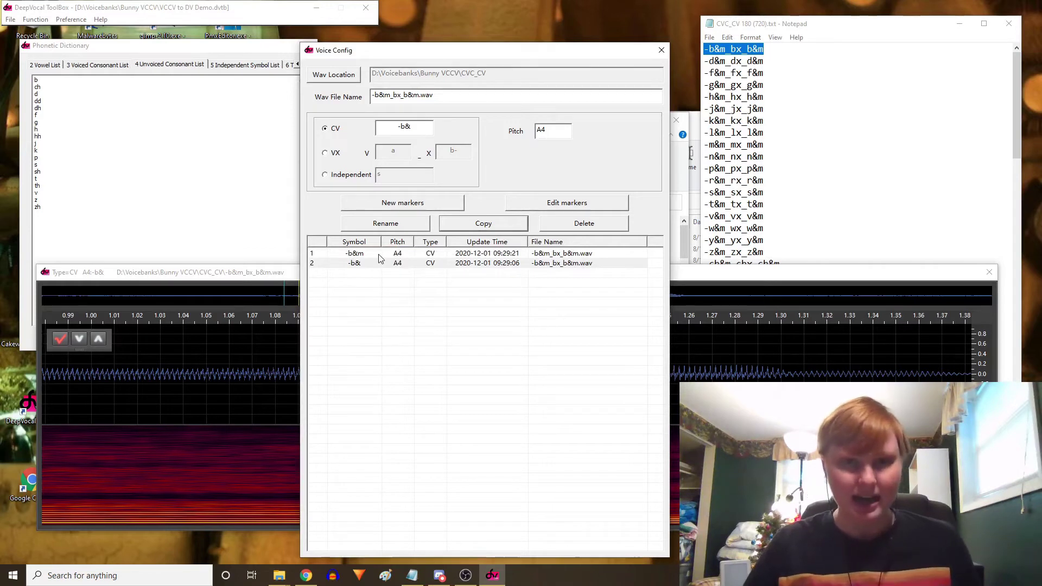
Step: Examine the CVC_CV reclist and the phonetic dictionary's vowel and symbol lists, comparing the b&m and b& entries
double_click(403, 128)
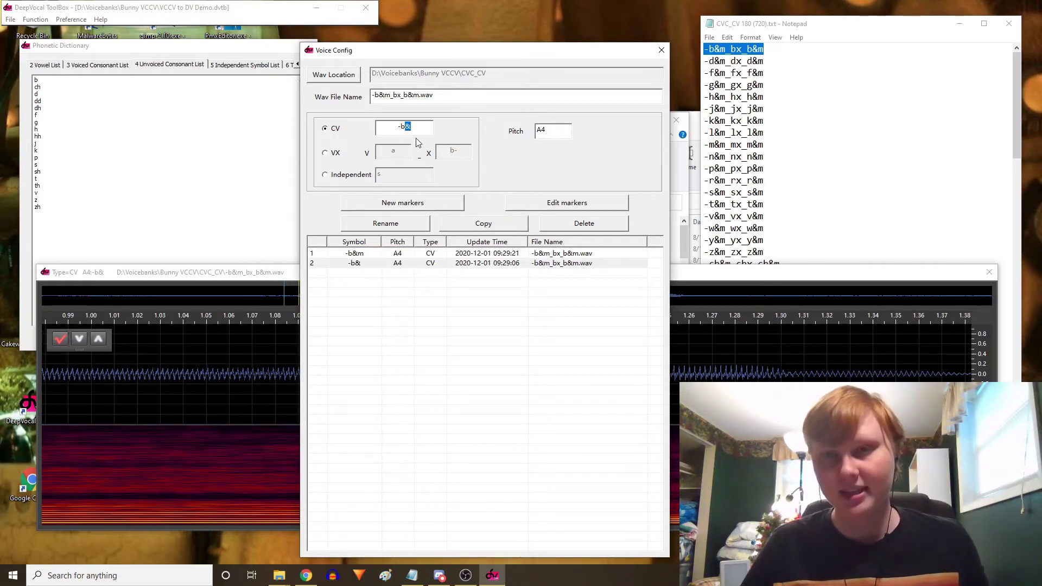
click(784, 29)
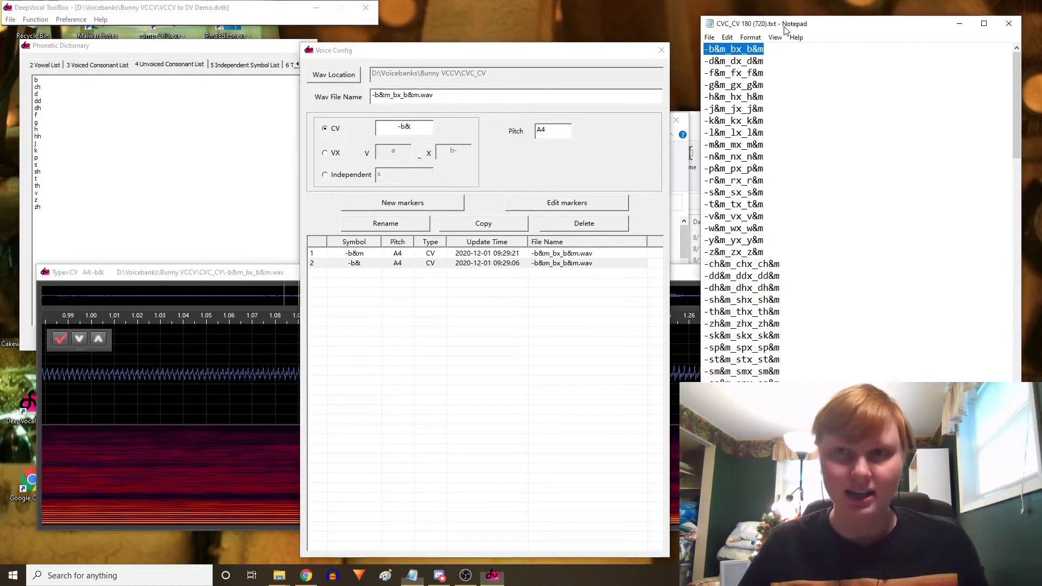
scroll(805, 230, down, 4)
scroll(803, 239, up, 4)
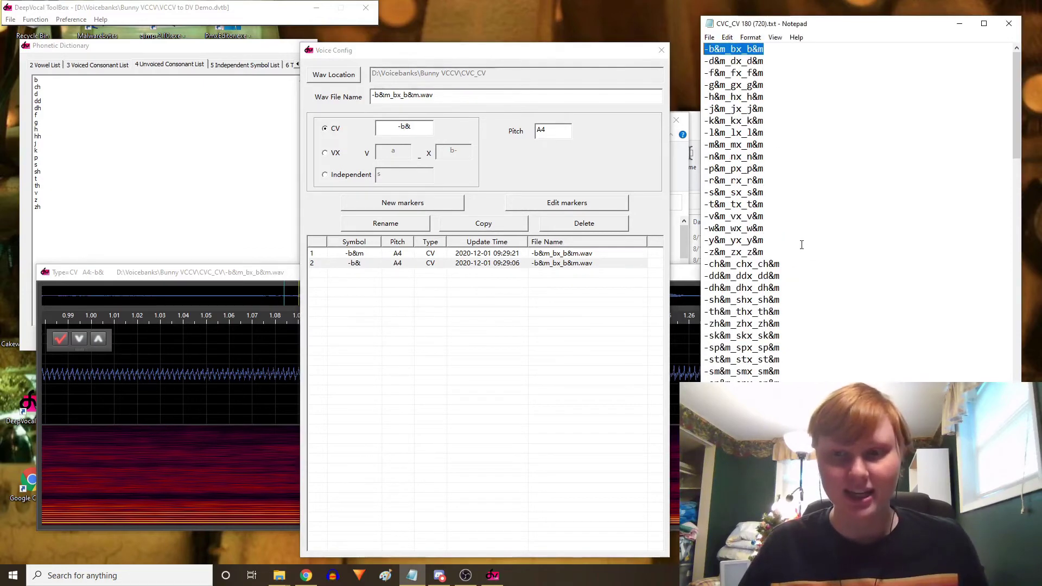
click(46, 66)
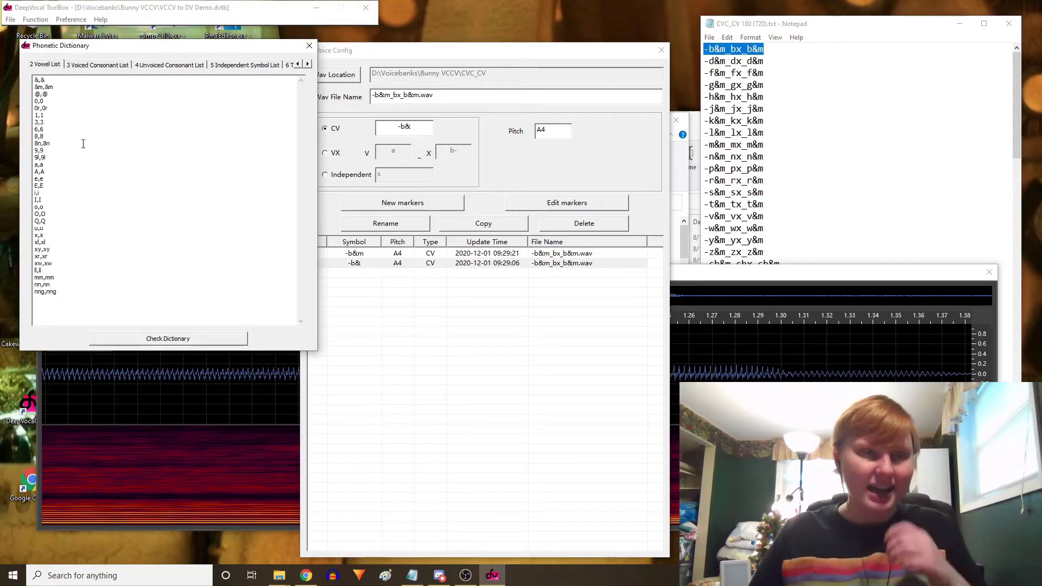
click(298, 64)
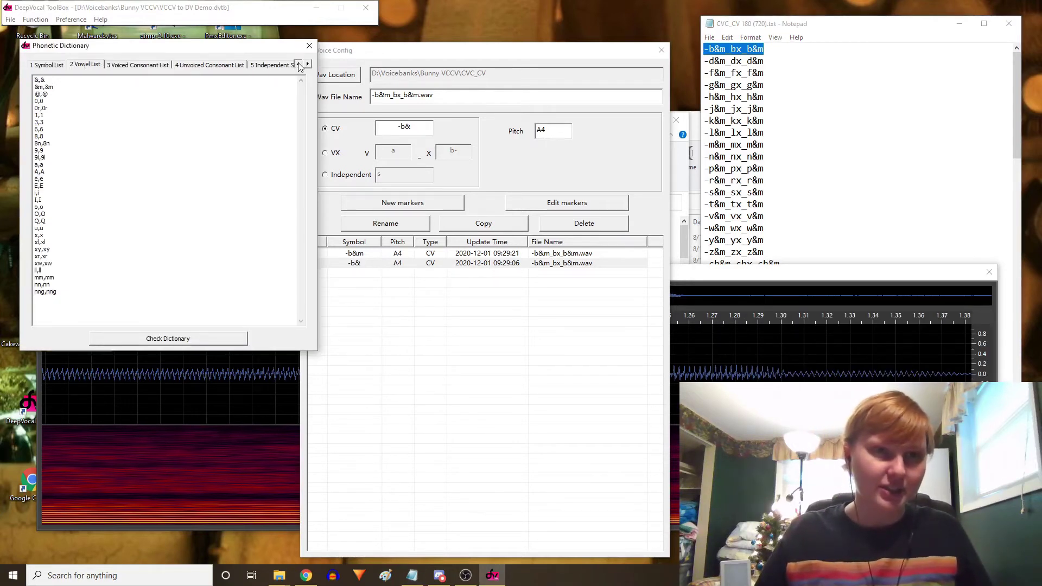
click(47, 65)
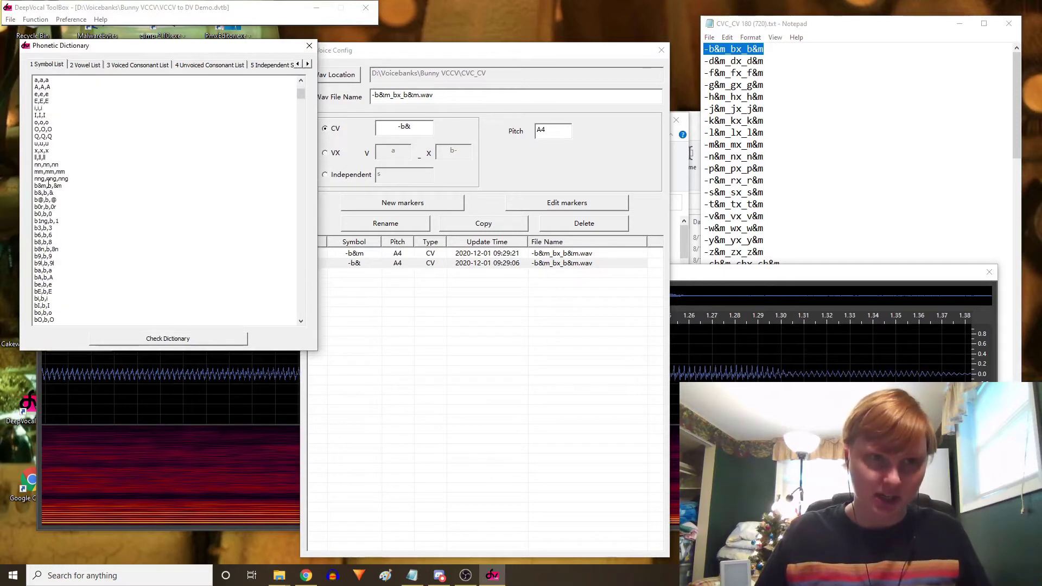
drag(63, 195, 34, 187)
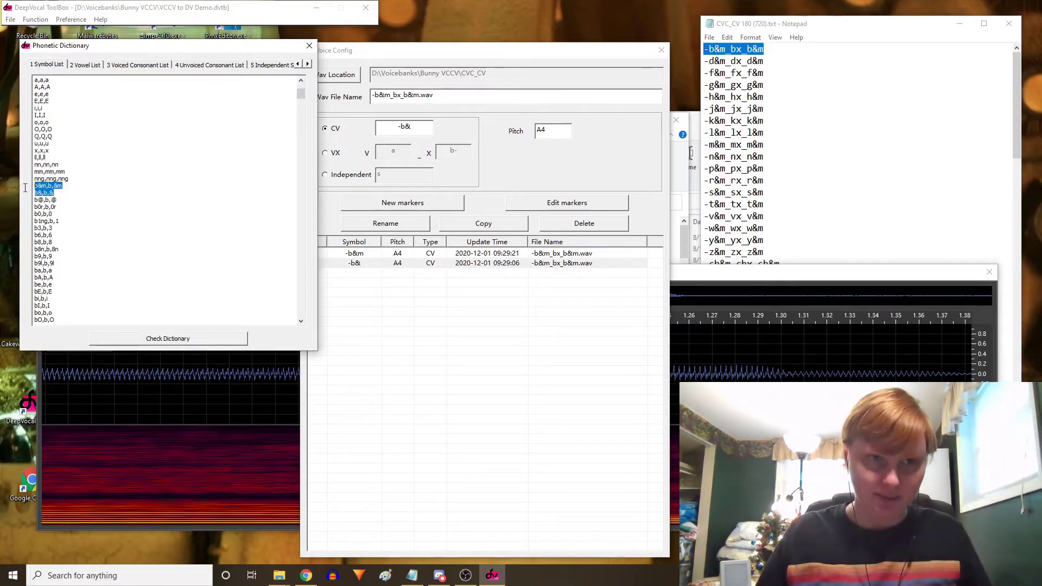
click(55, 195)
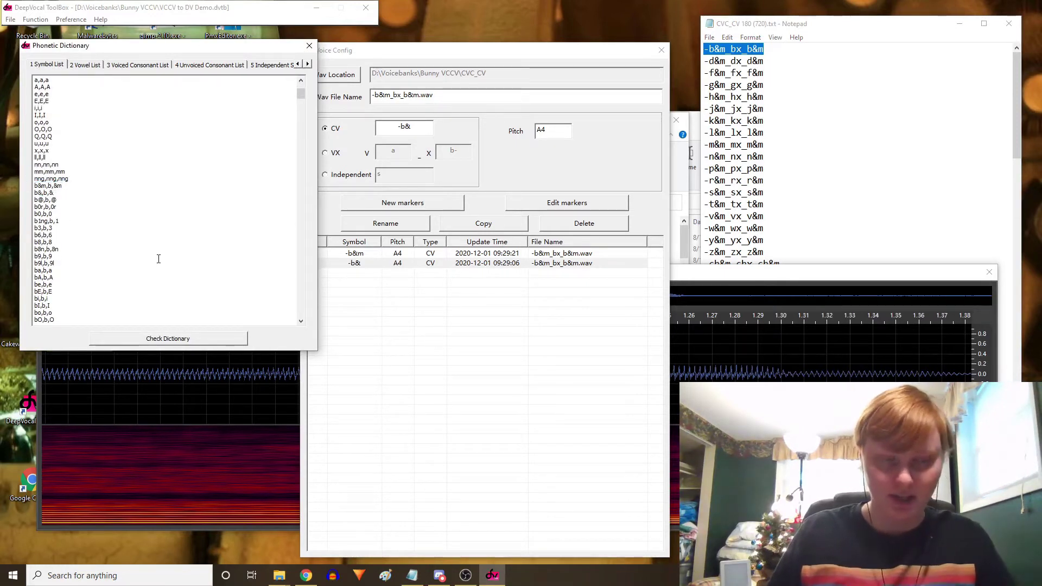
click(63, 192)
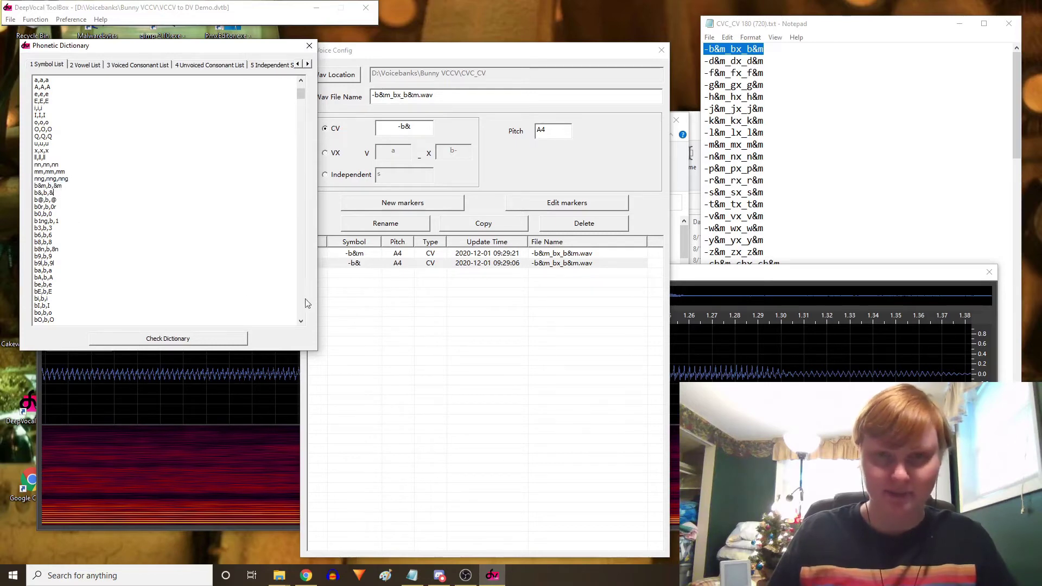
Step: Set the CV symbol to b& and create its markers on the final syllable of the -b&m_bx_b&m.wav sample
click(756, 276)
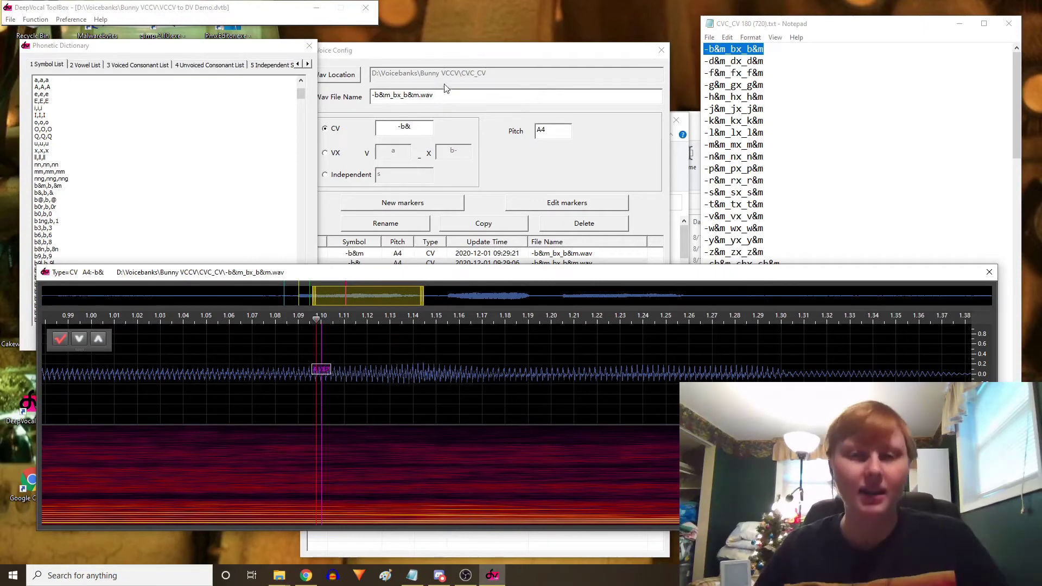
click(509, 174)
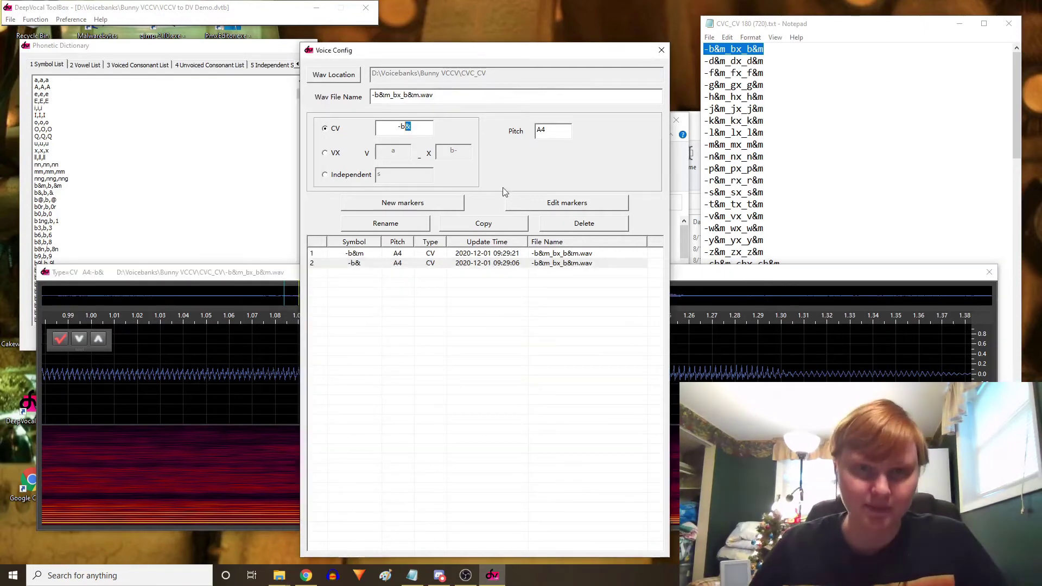
click(405, 127)
key(BackSpace)
click(254, 280)
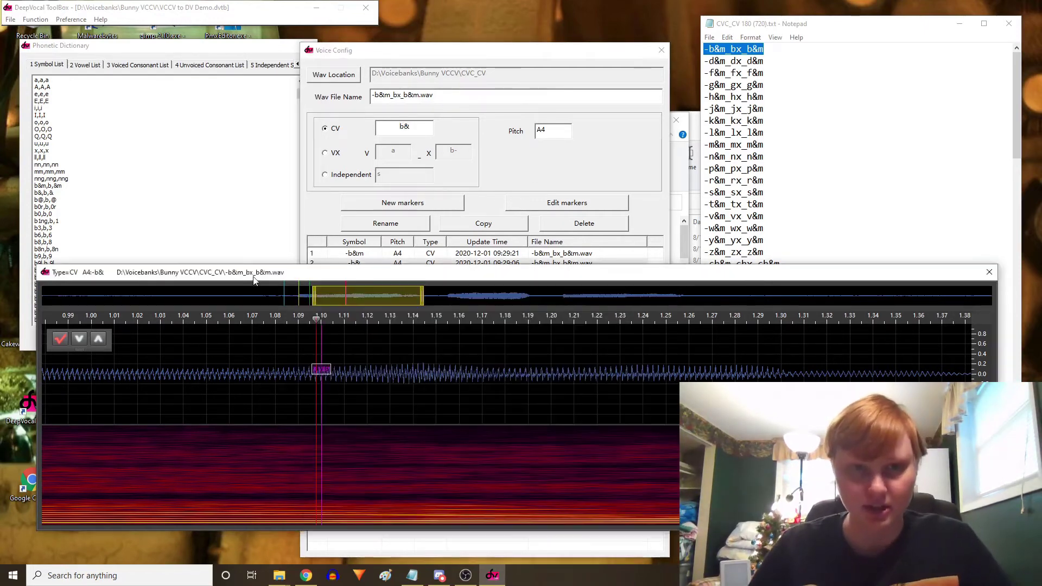
click(571, 302)
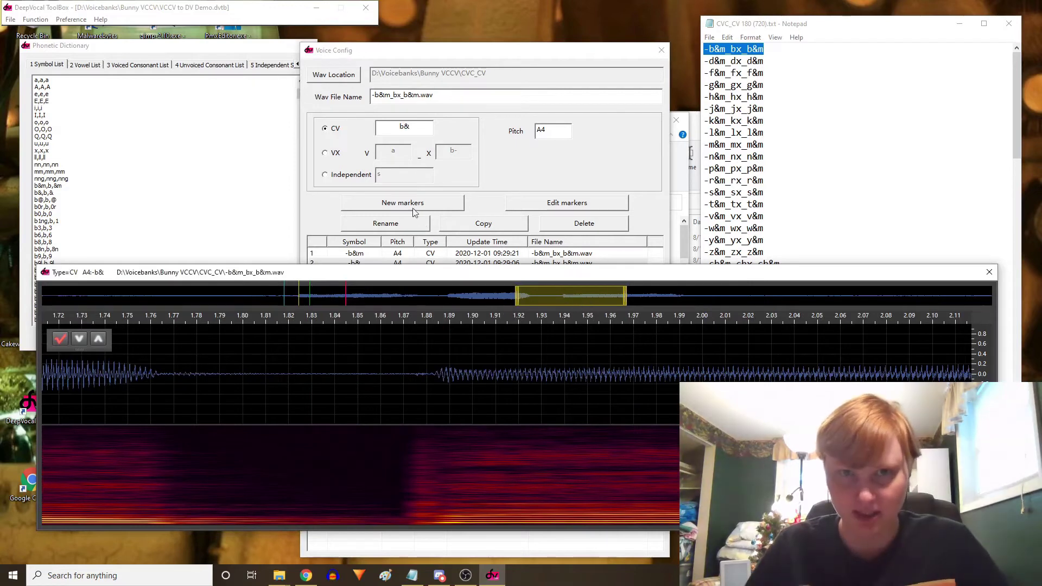
click(403, 302)
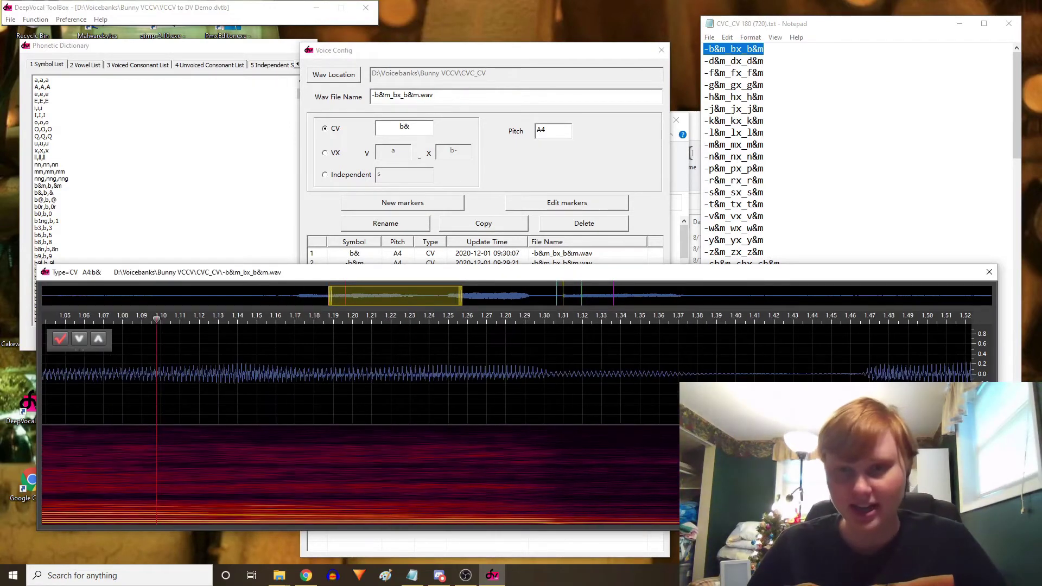
Step: Choose the VX symbol type, enter &m as V and b as X, and create new markers
click(326, 153)
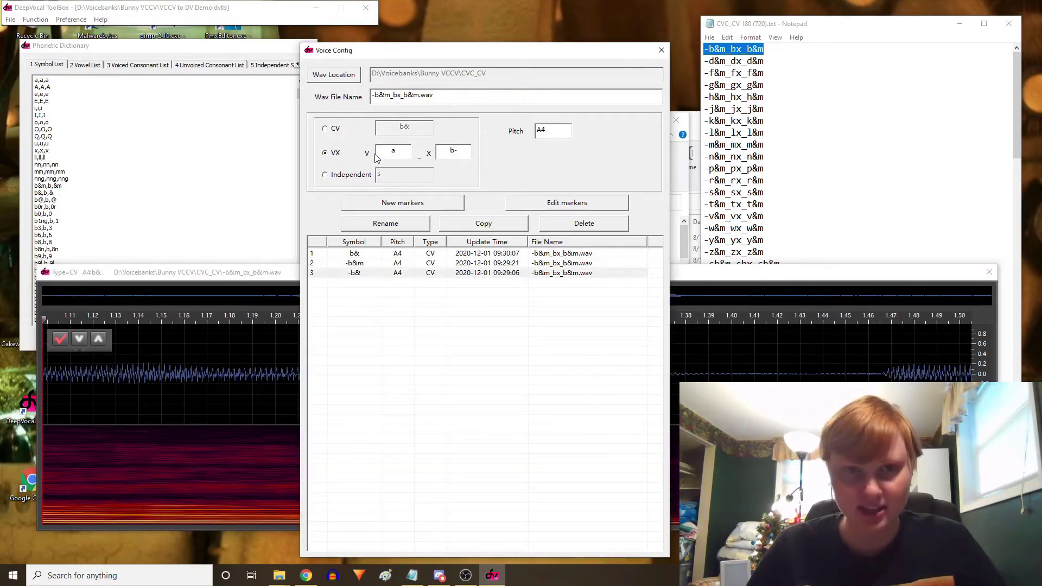
double_click(403, 153)
key(BackSpace)
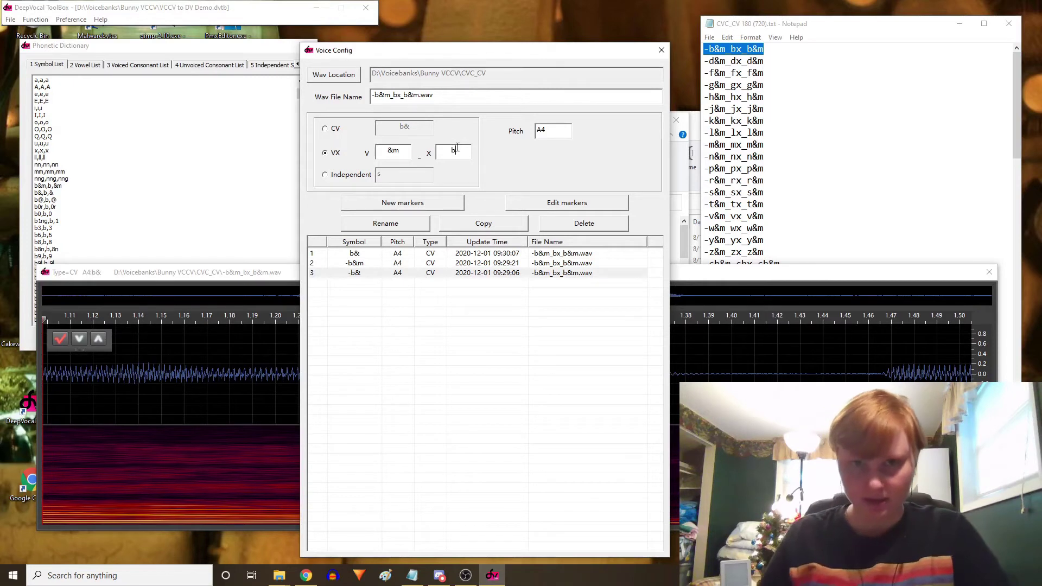
click(436, 206)
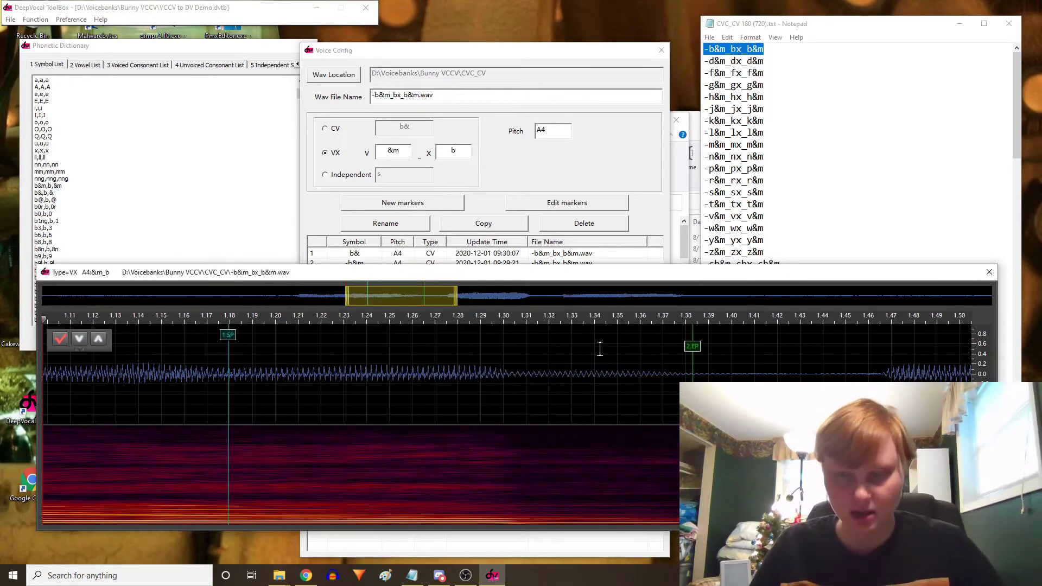
Step: Place the &m_b start marker at about 1.10 s and the end marker at about 1.44 s, and save the markers
drag(695, 366, 825, 365)
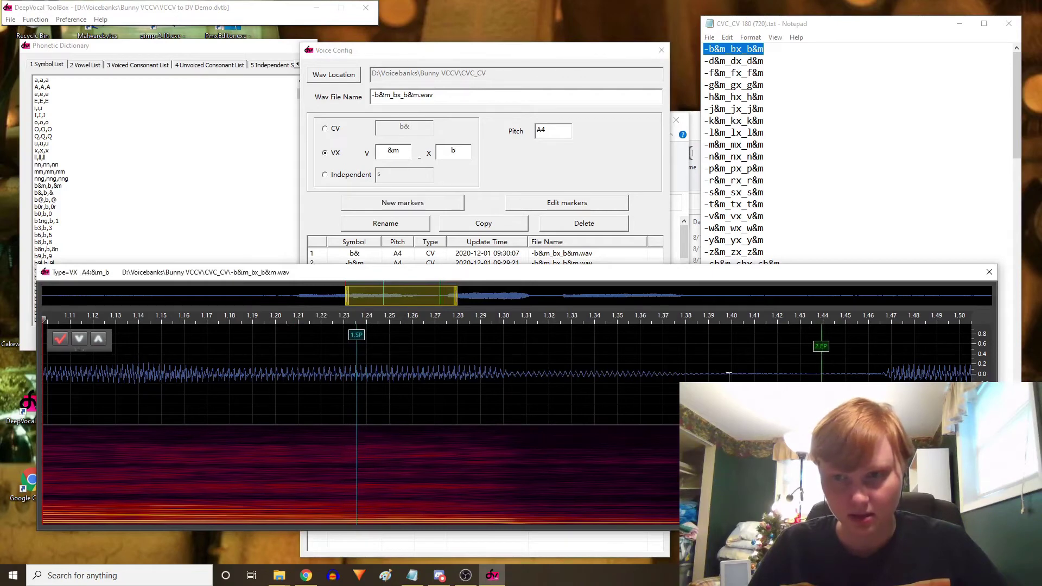
drag(357, 335, 75, 332)
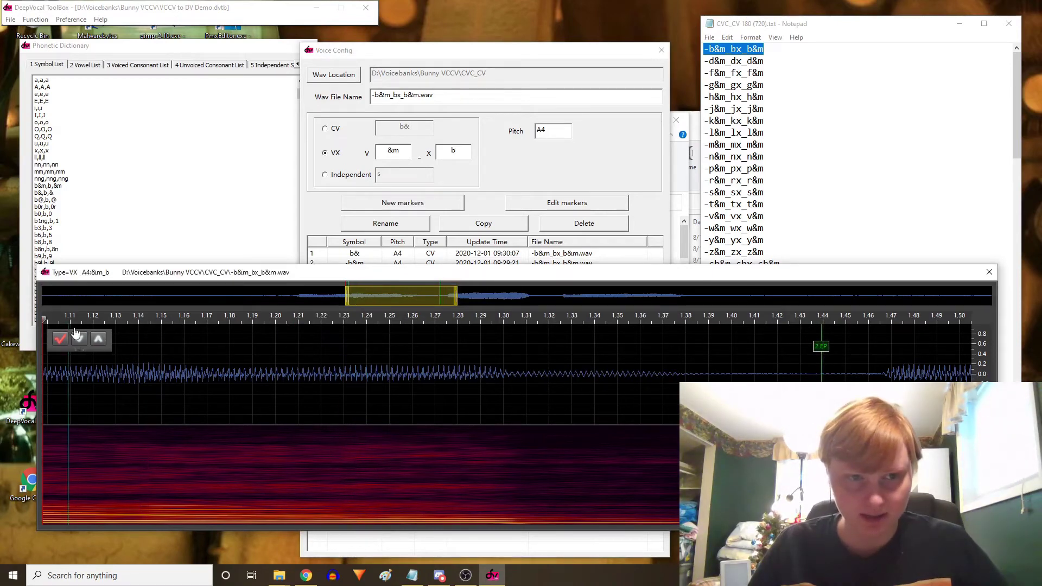
scroll(484, 407, down, 5)
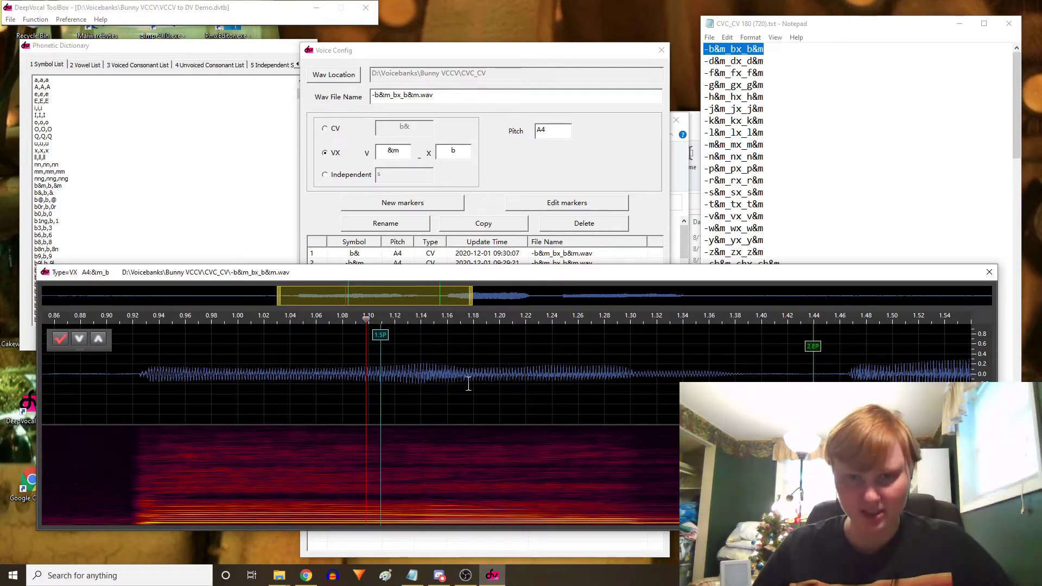
drag(389, 341, 372, 341)
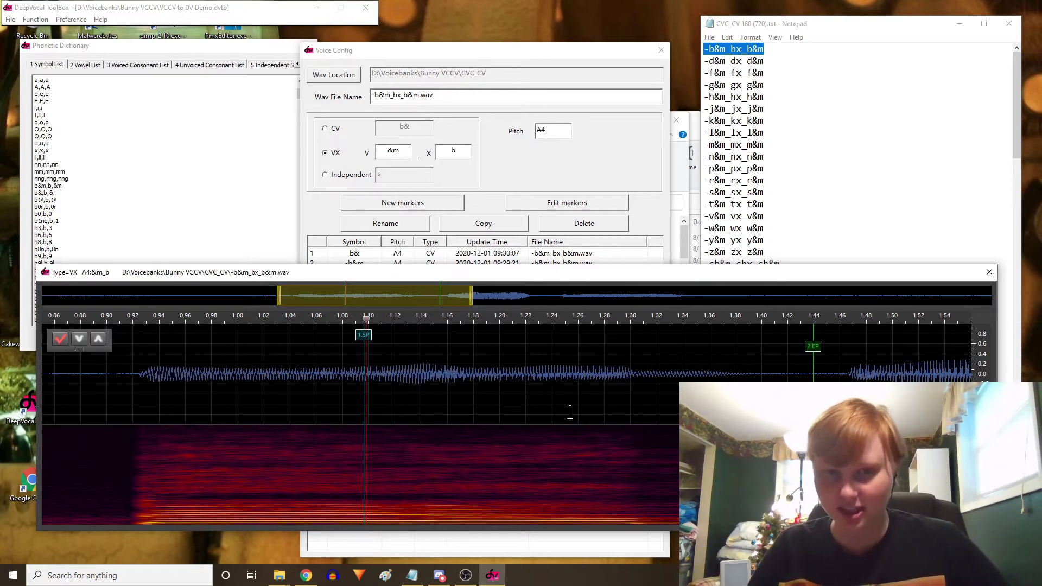
click(60, 339)
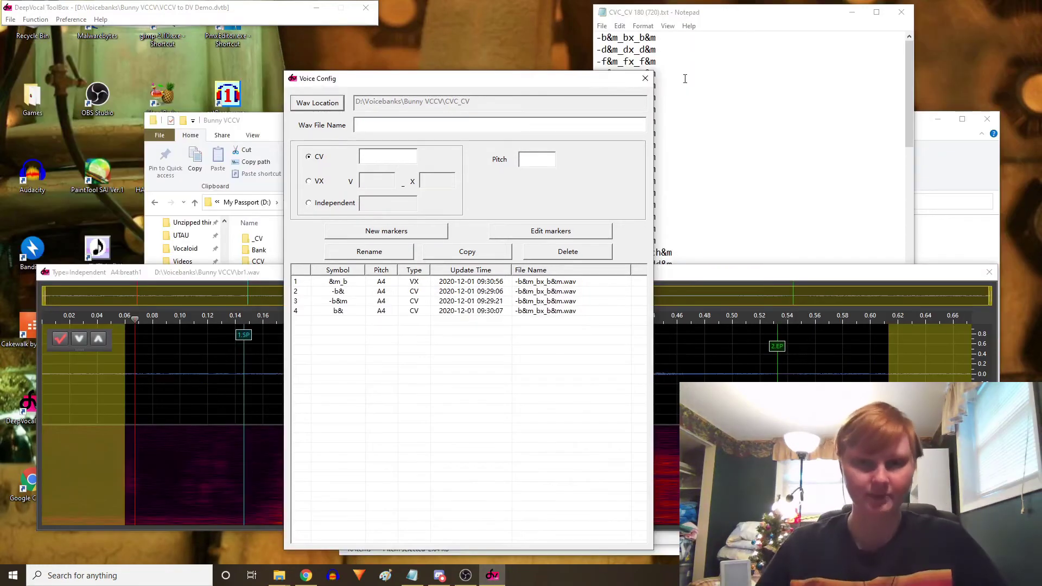
Step: Copy the reclist's first entry, -b&m_bx_b&m, into the wav file name and set the pitch to A4
click(749, 25)
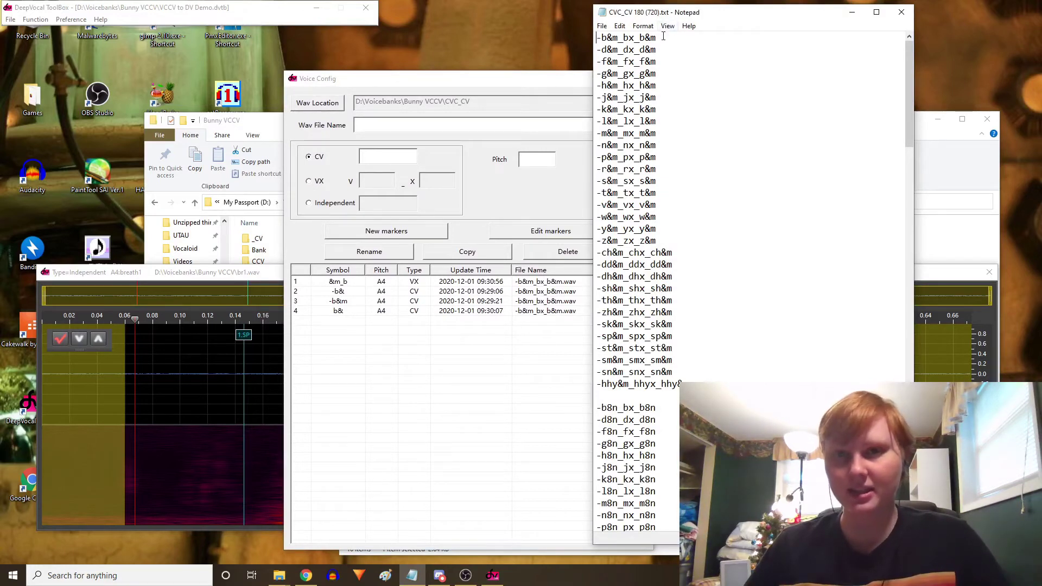
drag(657, 37, 599, 37)
right_click(603, 37)
click(522, 71)
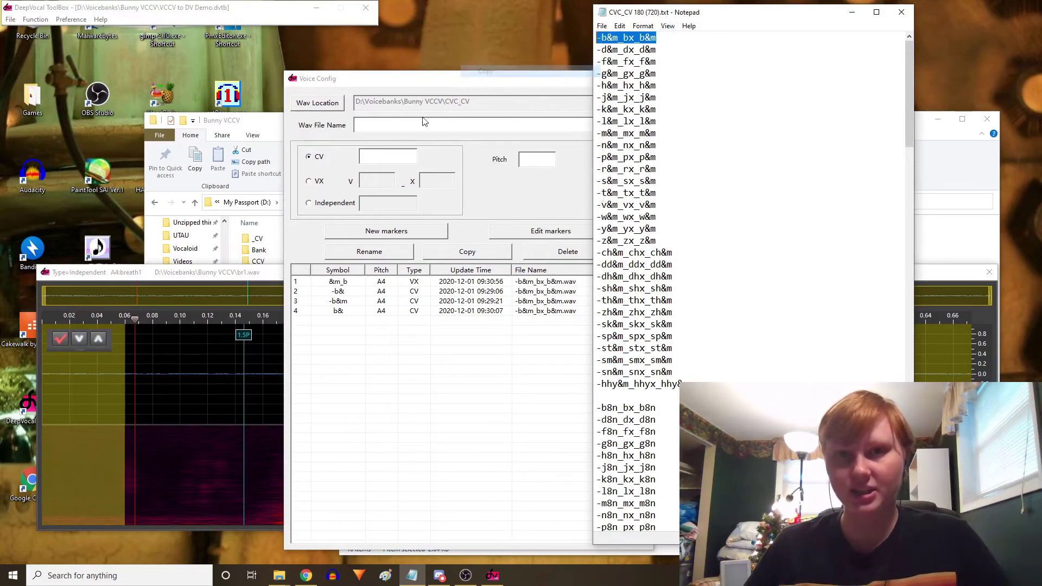
click(425, 124)
key(ctrl+v)
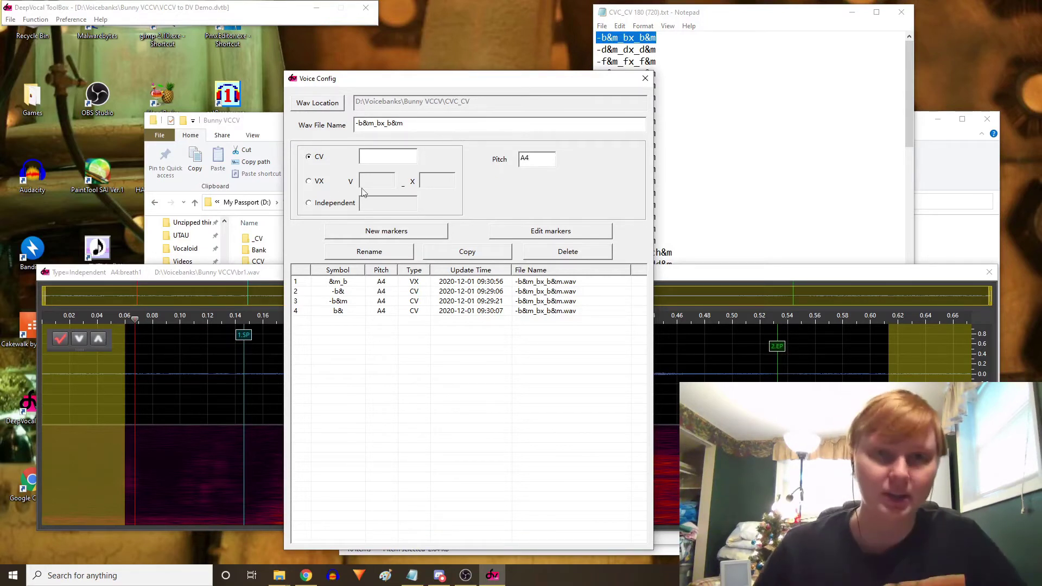
Step: Check the phonetic dictionary's symbol list and enter a VX symbol with mm as V and b as X
click(34, 19)
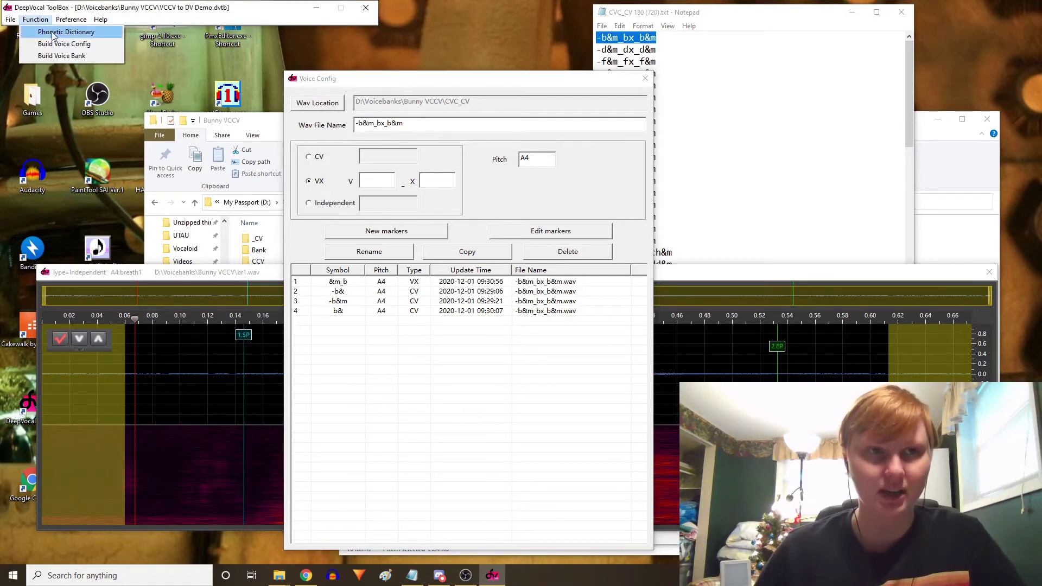
click(54, 33)
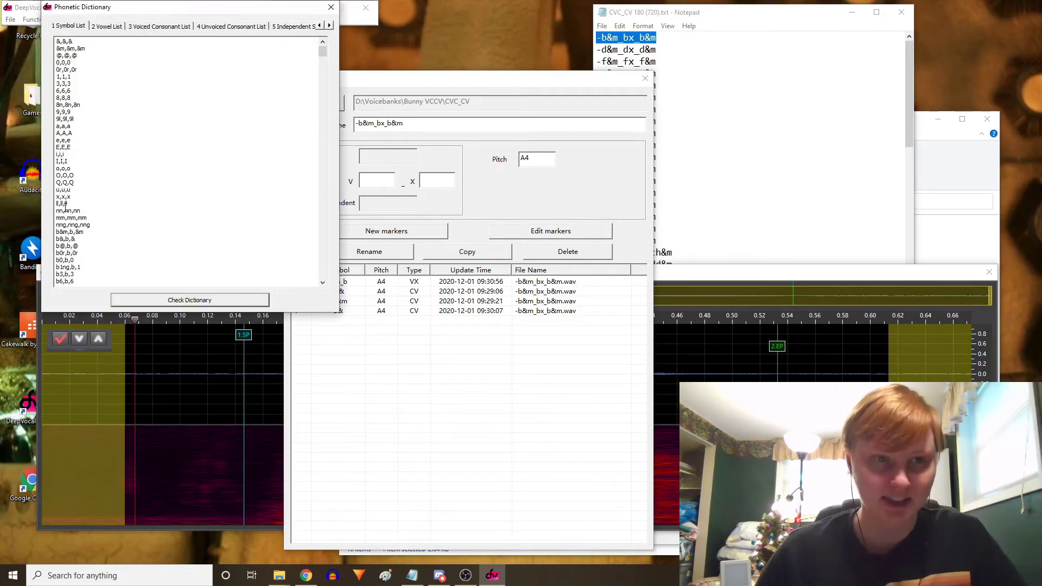
click(330, 7)
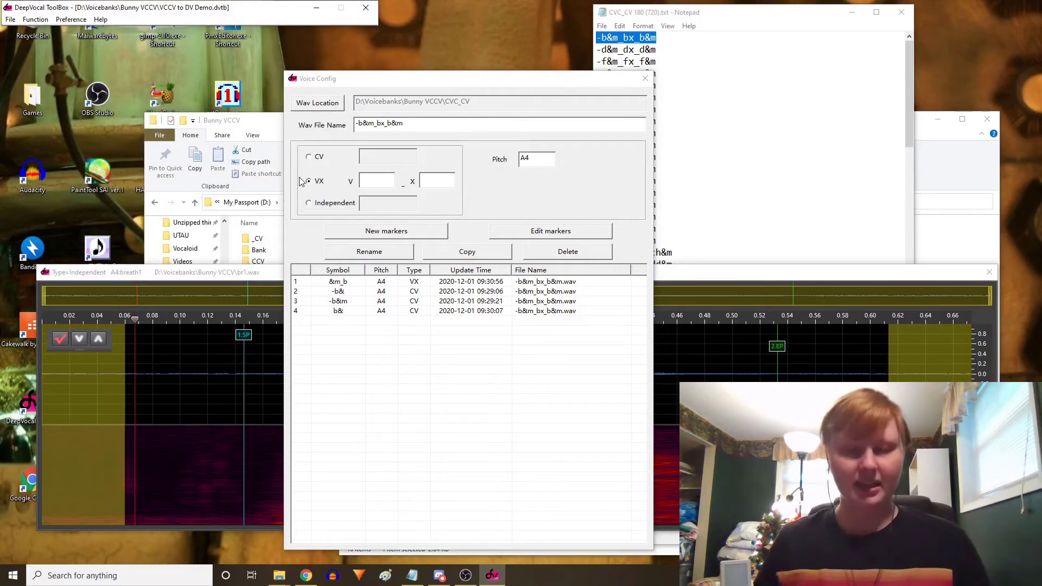
click(379, 174)
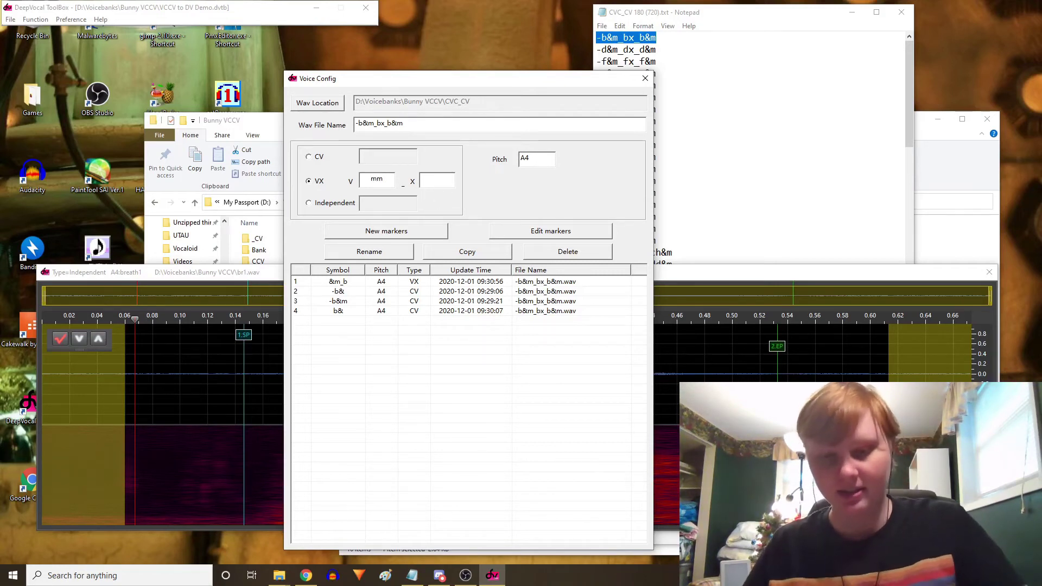
Step: Complete the wav file name as -b&m_bx_b&m.wav and create new markers for the VX symbol mm_b
click(391, 232)
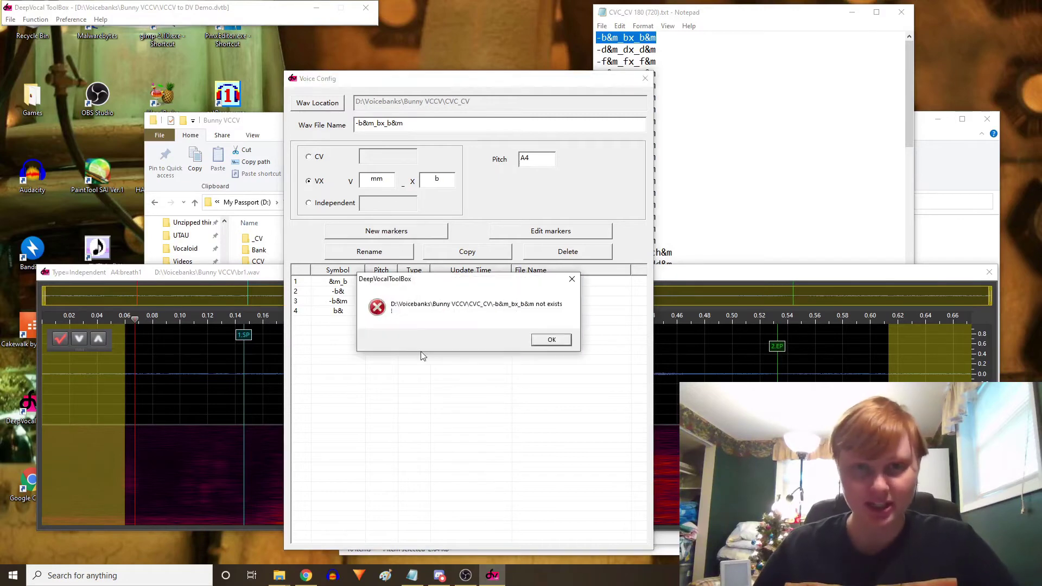
click(551, 338)
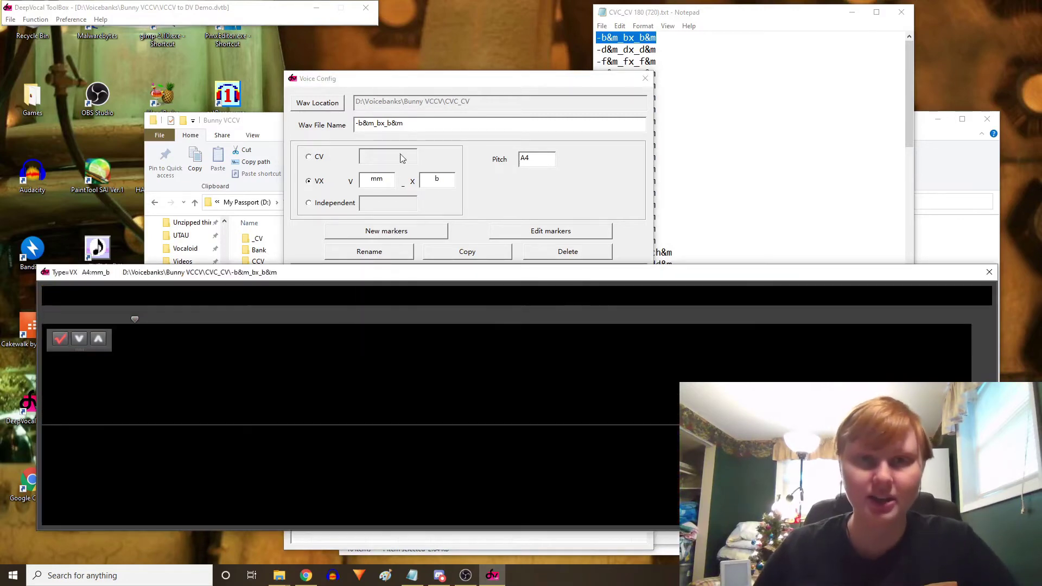
click(417, 126)
text(.wav)
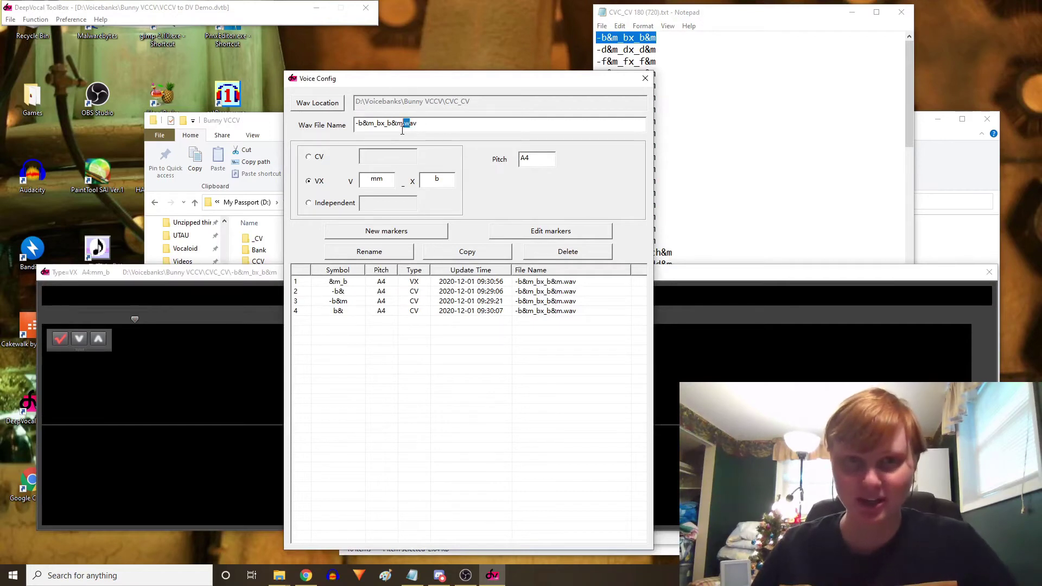
key(Return)
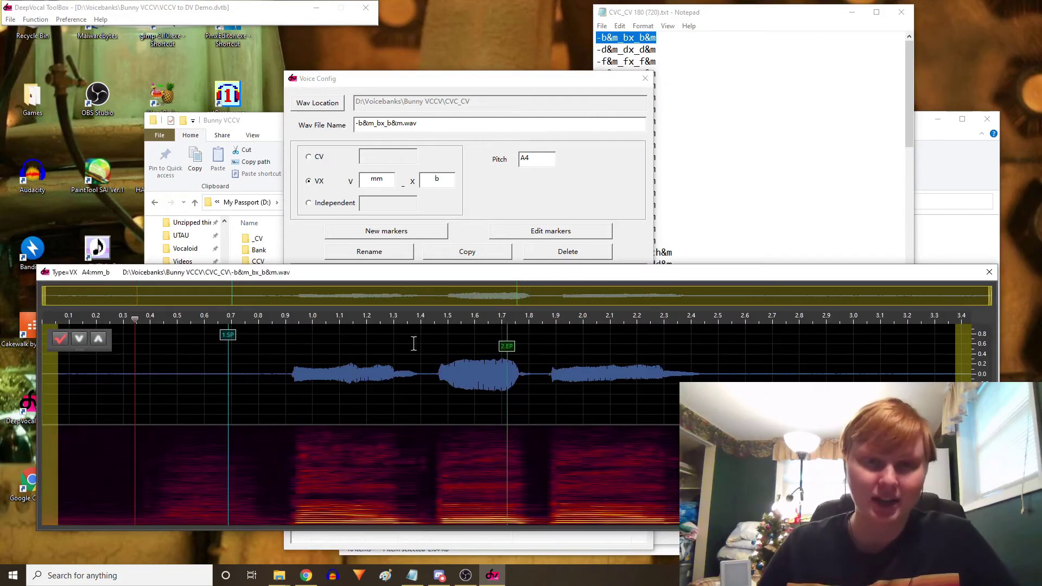
Step: Place the mm_b start marker at about 1.35 s and the end marker at about 1.44 s
mouse_move(227, 347)
mouse_down()
mouse_move(409, 353)
mouse_move(406, 360)
mouse_up()
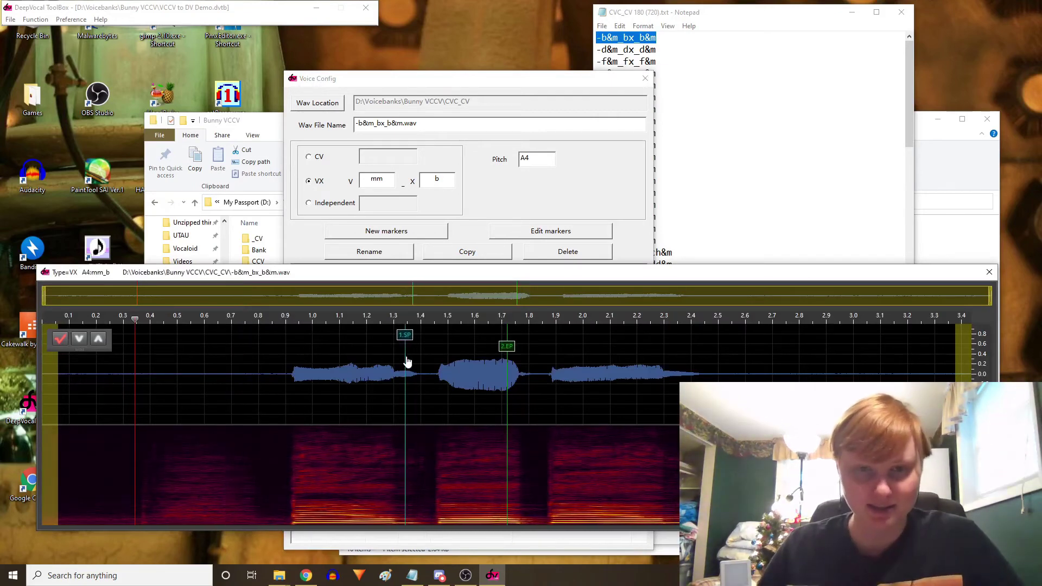
scroll(430, 419, up, 4)
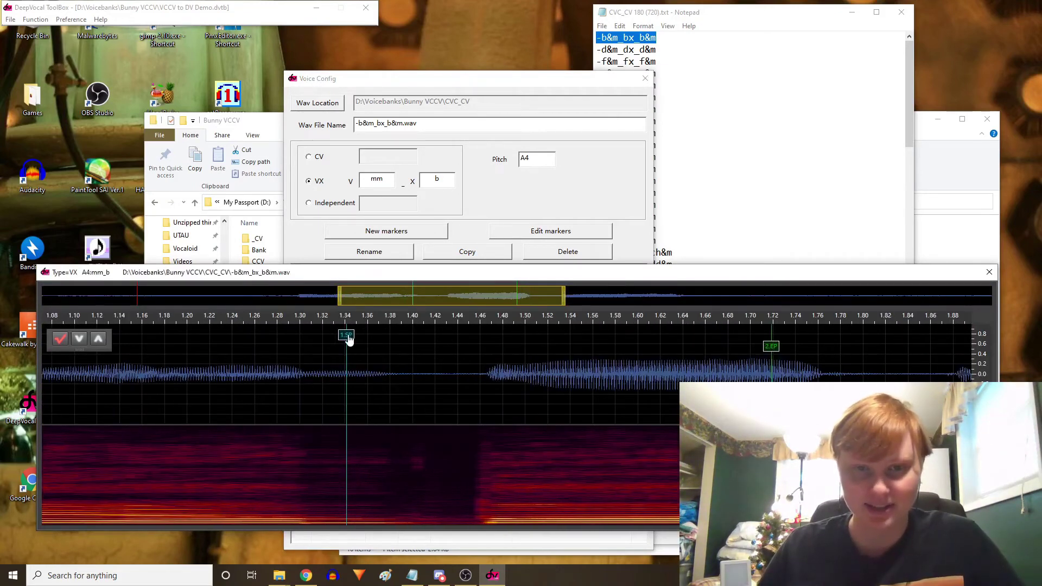
drag(349, 339, 353, 340)
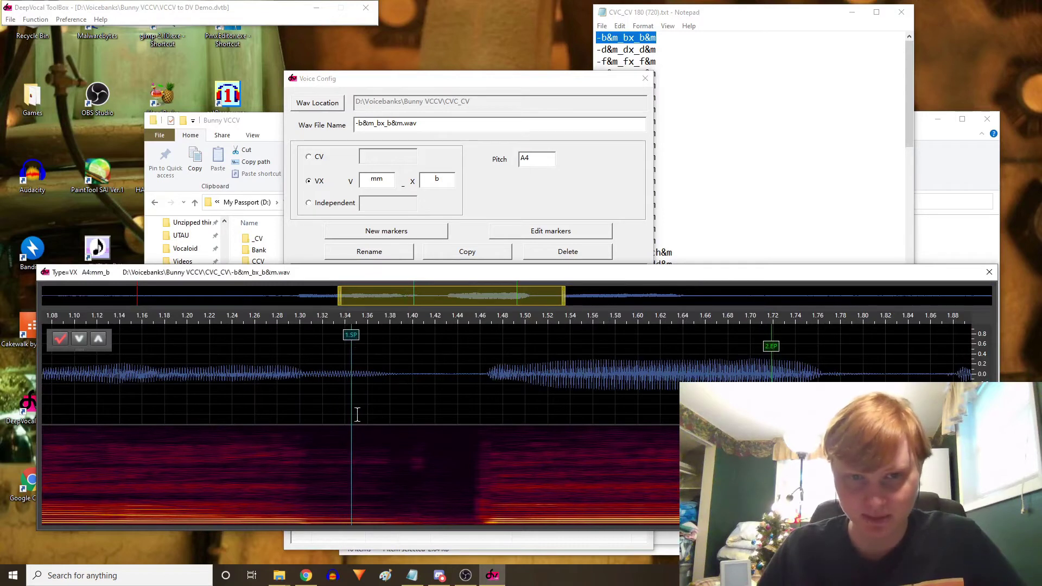
drag(771, 350, 455, 366)
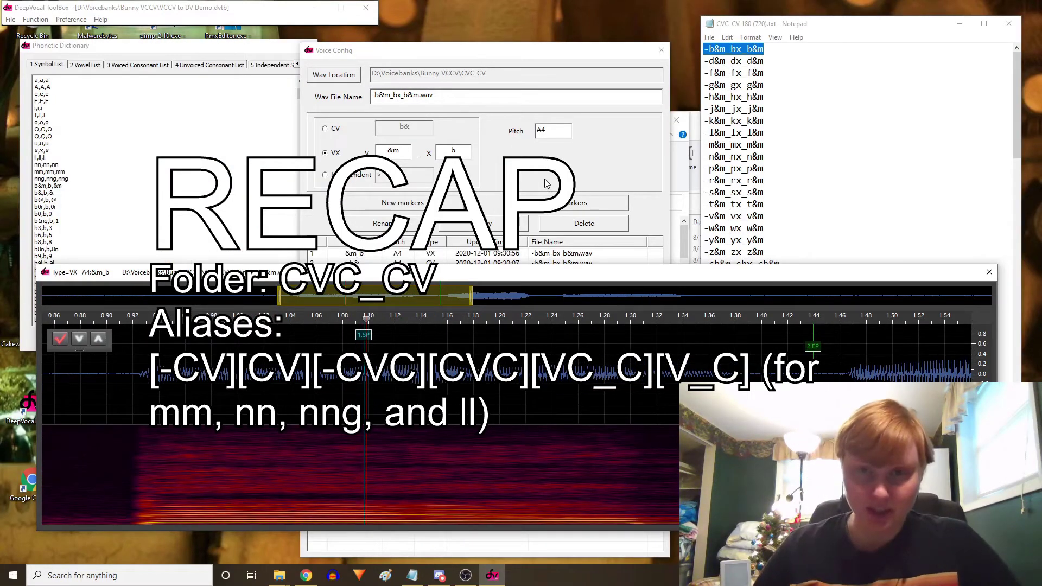
Step: Set the wav location to the V folder inside Bunny VCCV
click(352, 113)
click(345, 74)
scroll(467, 320, down, 1)
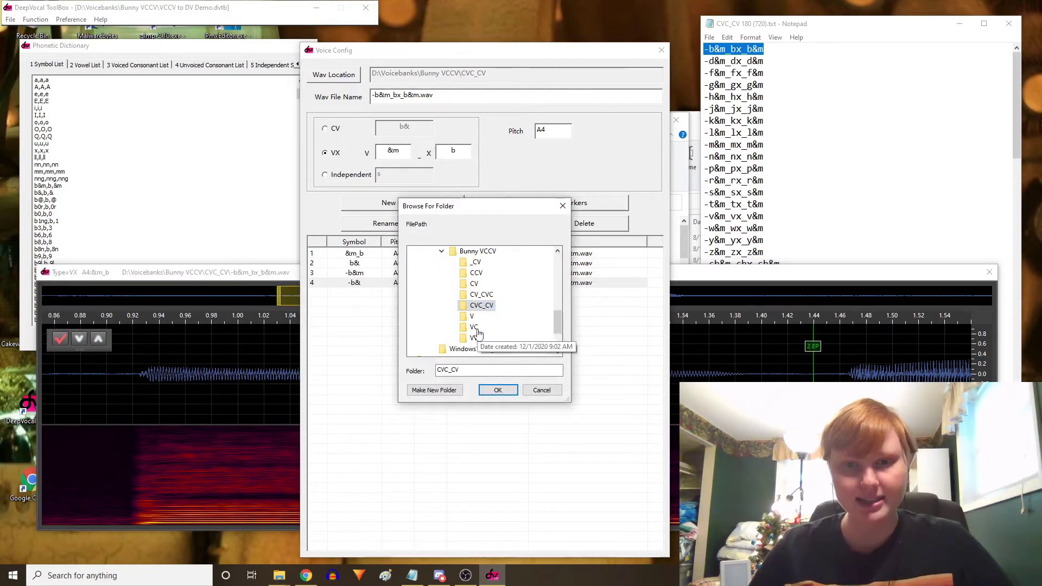
click(470, 317)
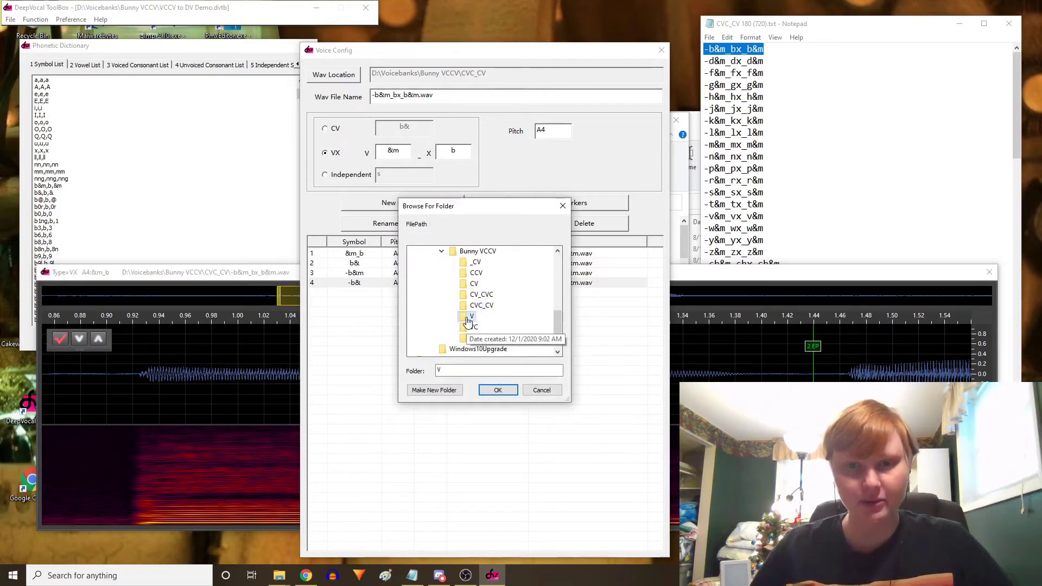
click(504, 391)
Step: Close the CVC_CV reclist and open V 28 (112).txt from the CORE Reclist folder
click(1009, 24)
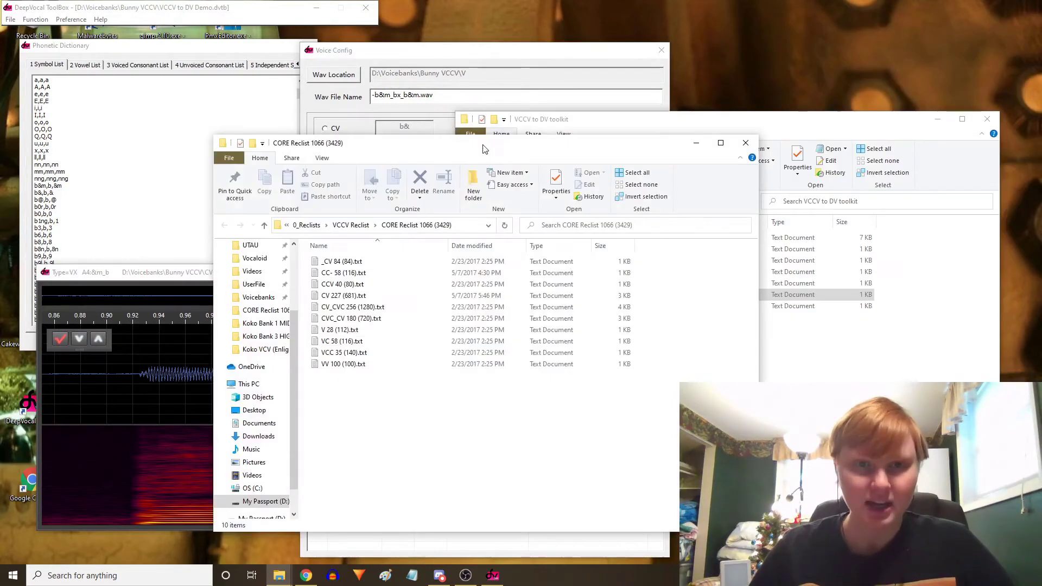
drag(481, 147, 611, 172)
double_click(464, 353)
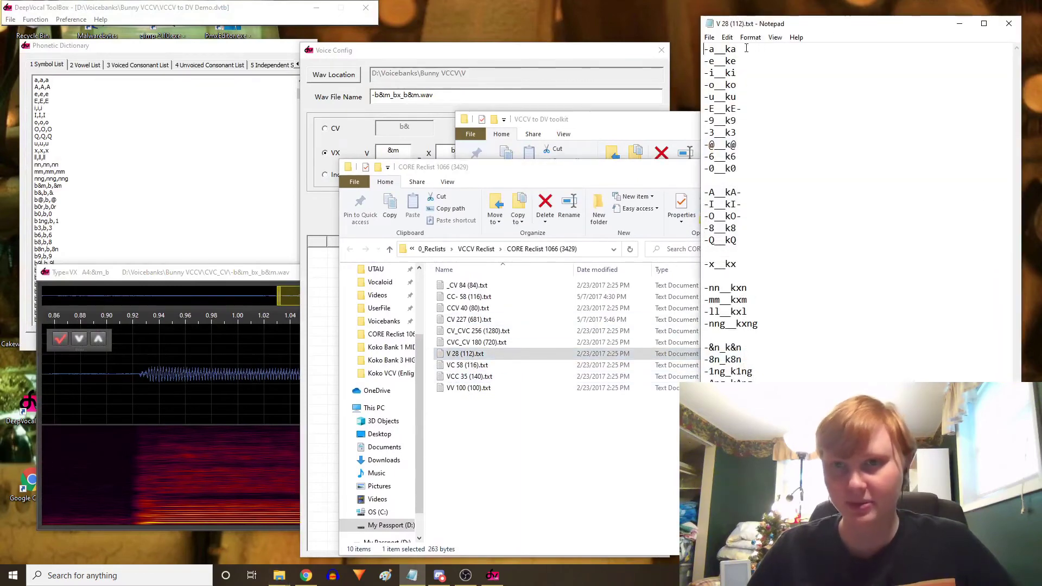
Step: Set the wav file name to -a__ka.wav using the reclist's first entry, and enter -a as a CV symbol
drag(757, 49, 704, 49)
right_click(716, 50)
click(626, 82)
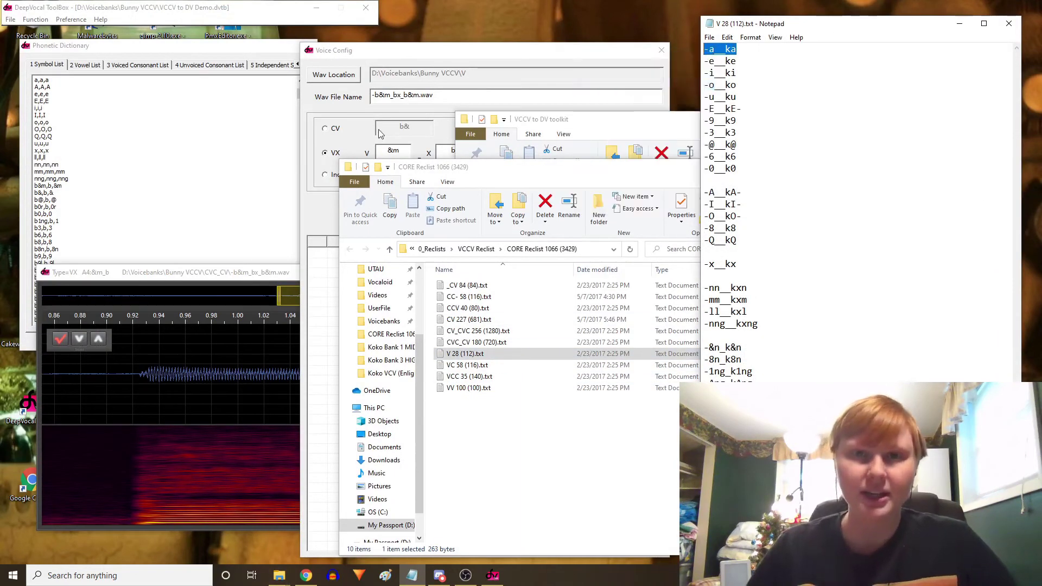
drag(419, 95, 256, 95)
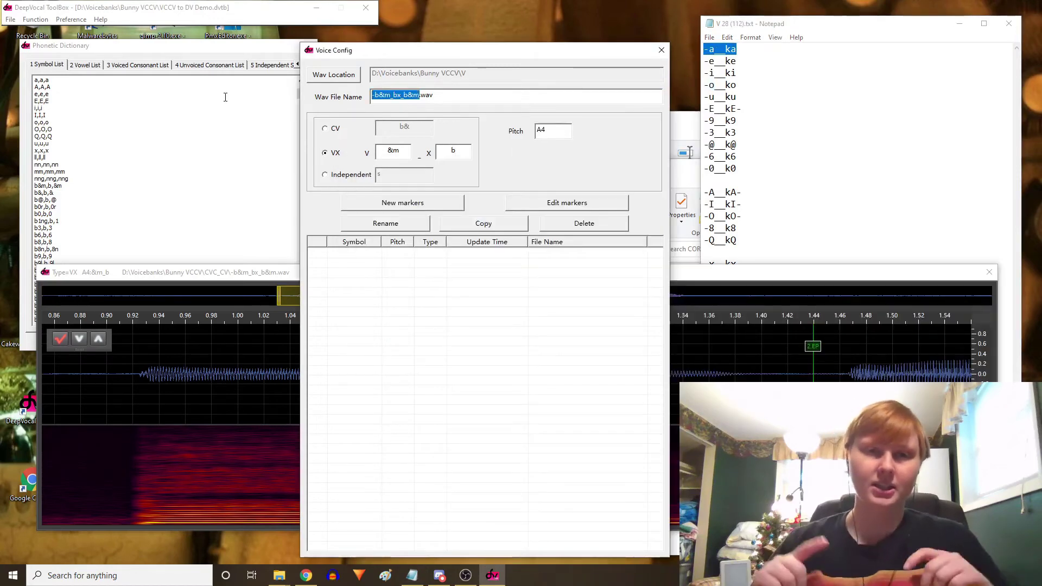
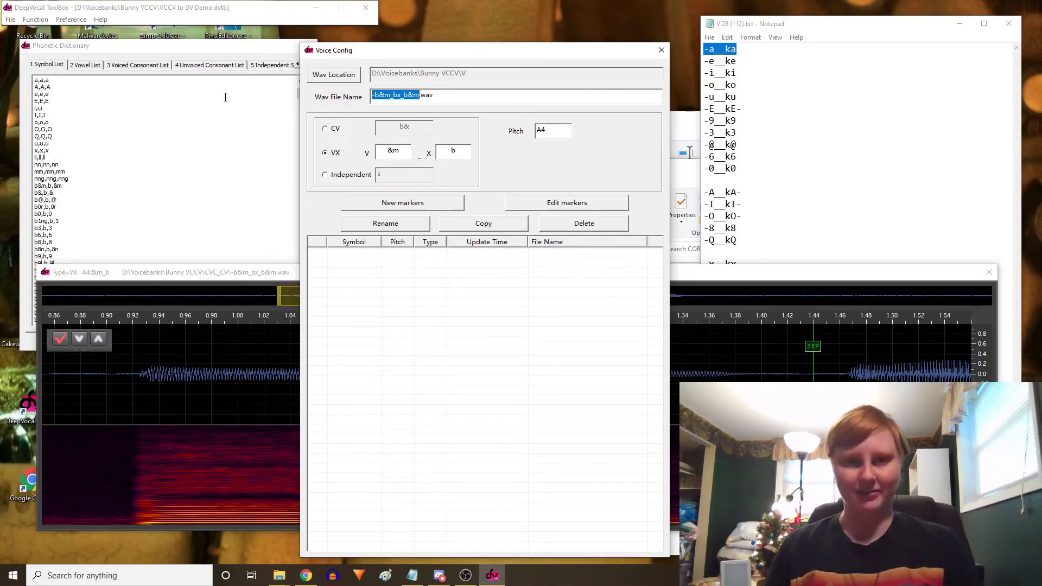
click(225, 96)
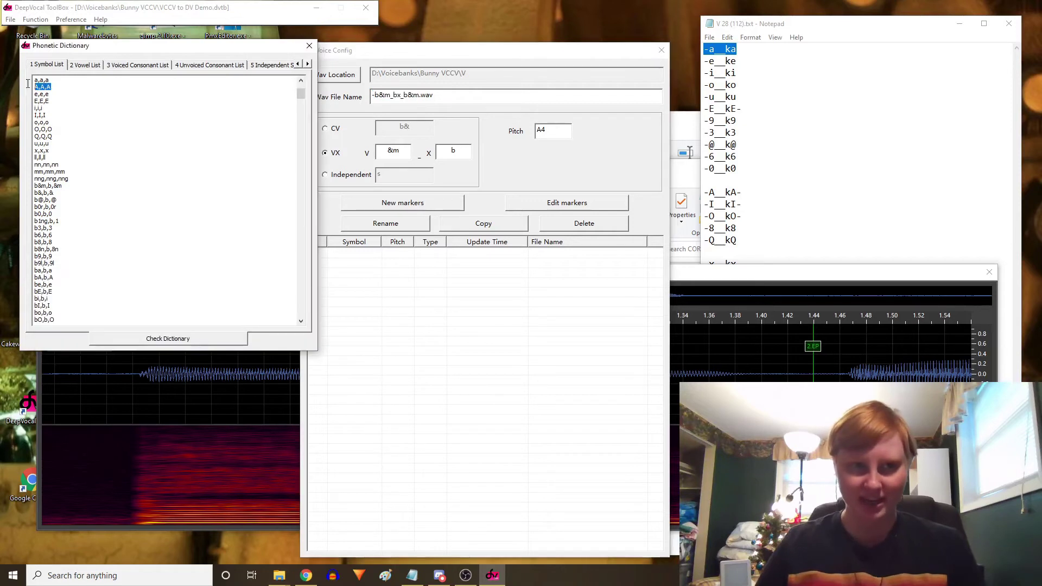
click(418, 142)
click(368, 134)
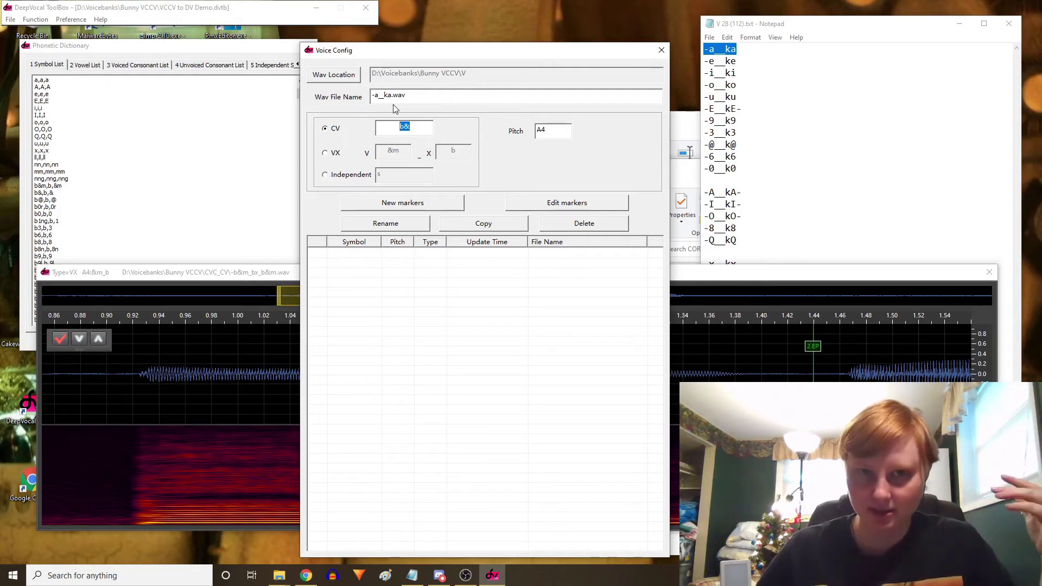
text(-a)
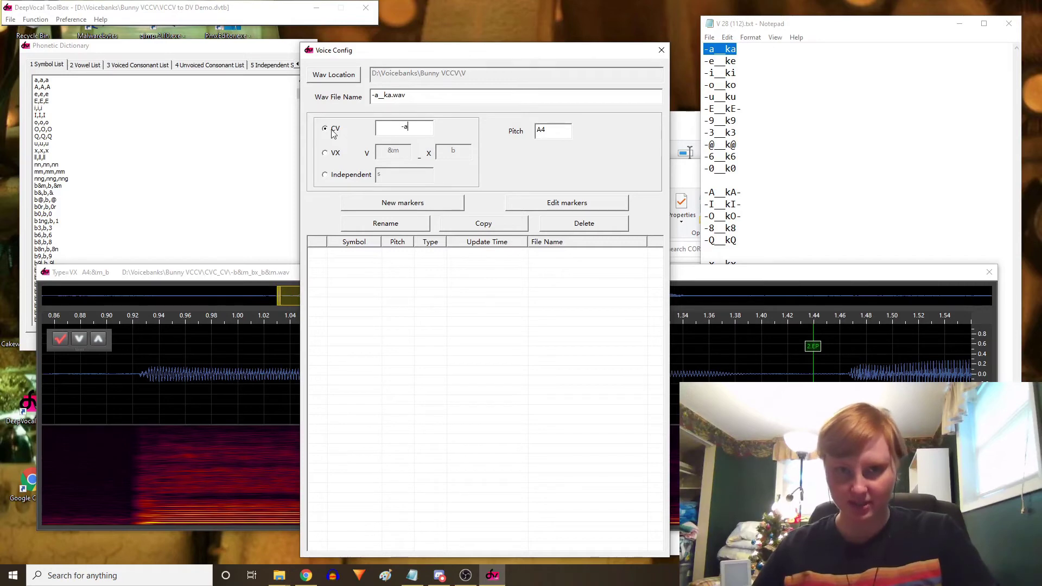
Step: Create new markers for -a and place CP at about 0.88 s and PP at the vowel onset, about 0.91 s
click(233, 338)
drag(234, 337, 280, 338)
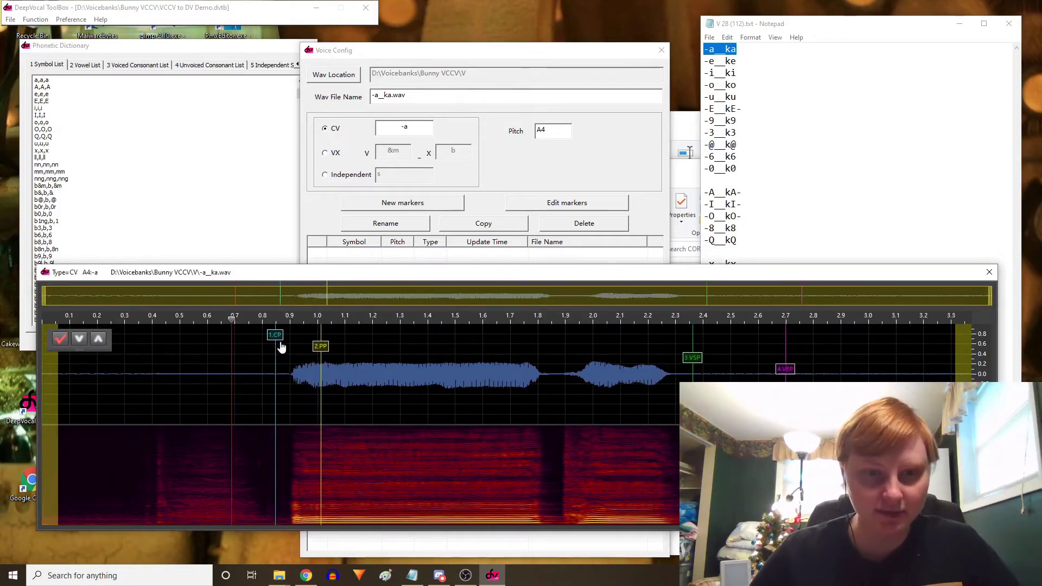
scroll(524, 389, up, 5)
scroll(451, 387, down, 2)
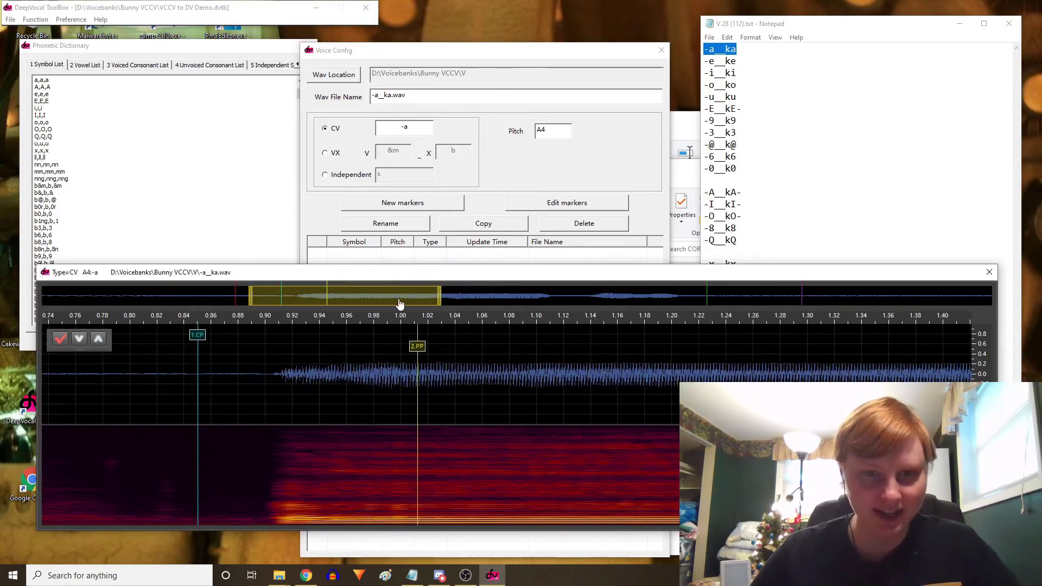
drag(400, 304, 374, 305)
drag(316, 339, 352, 342)
drag(328, 304, 351, 313)
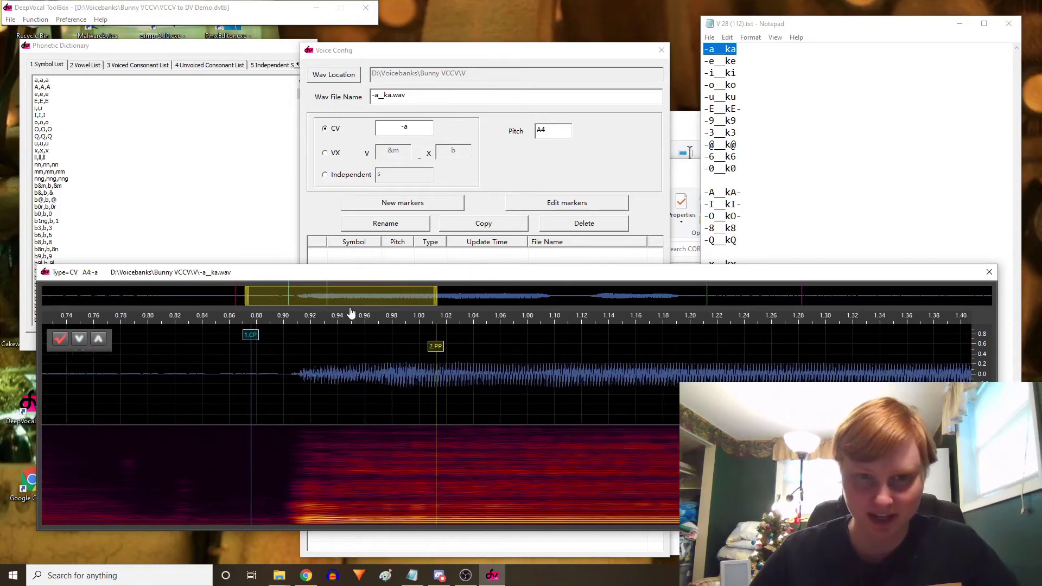
drag(419, 350, 286, 357)
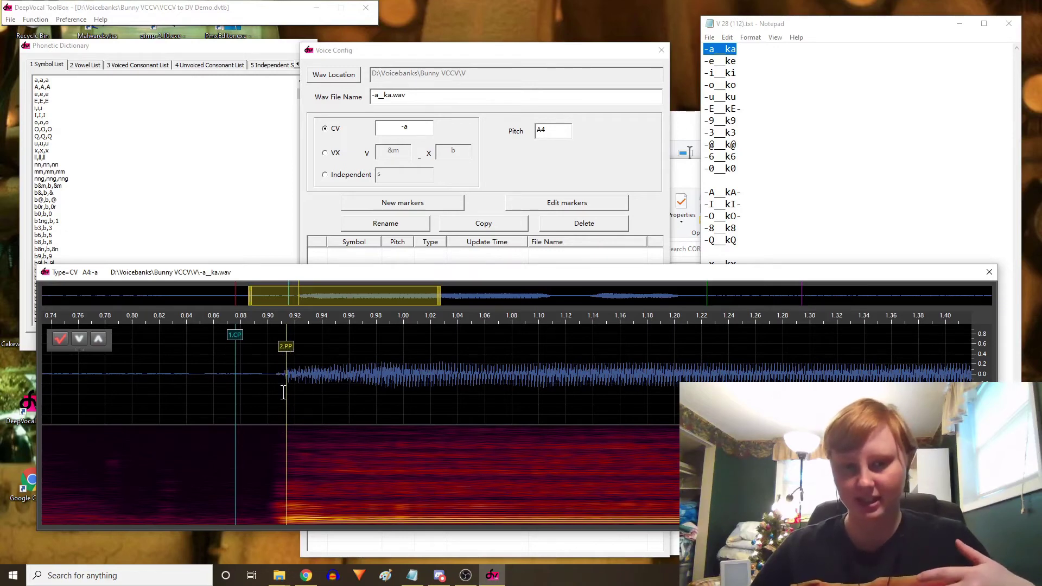
Step: Place the -a markers VSP at about 1.13 s and VEP at about 1.64 s, and save the markers
scroll(416, 408, down, 3)
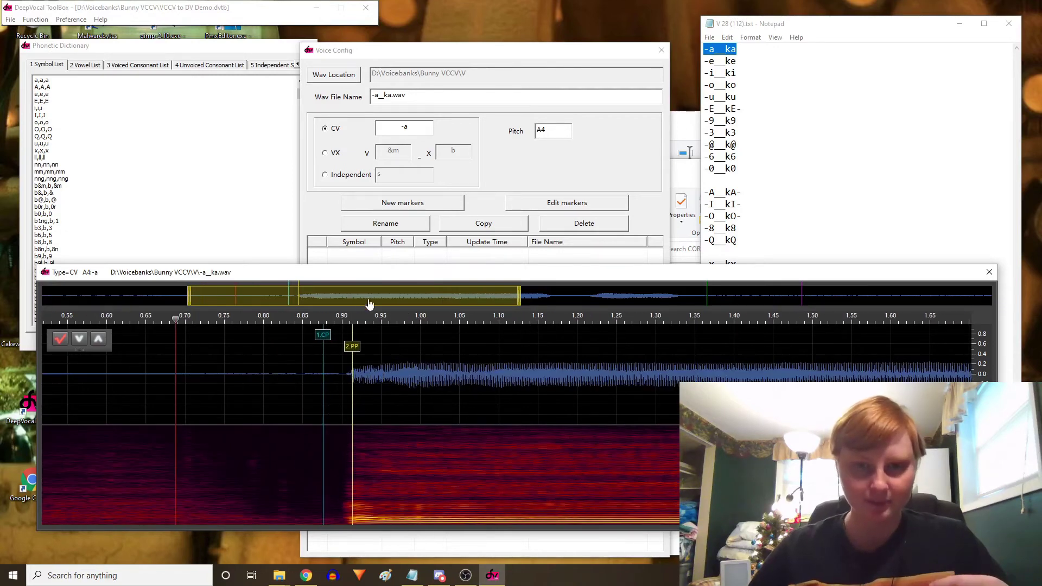
scroll(436, 311, down, 3)
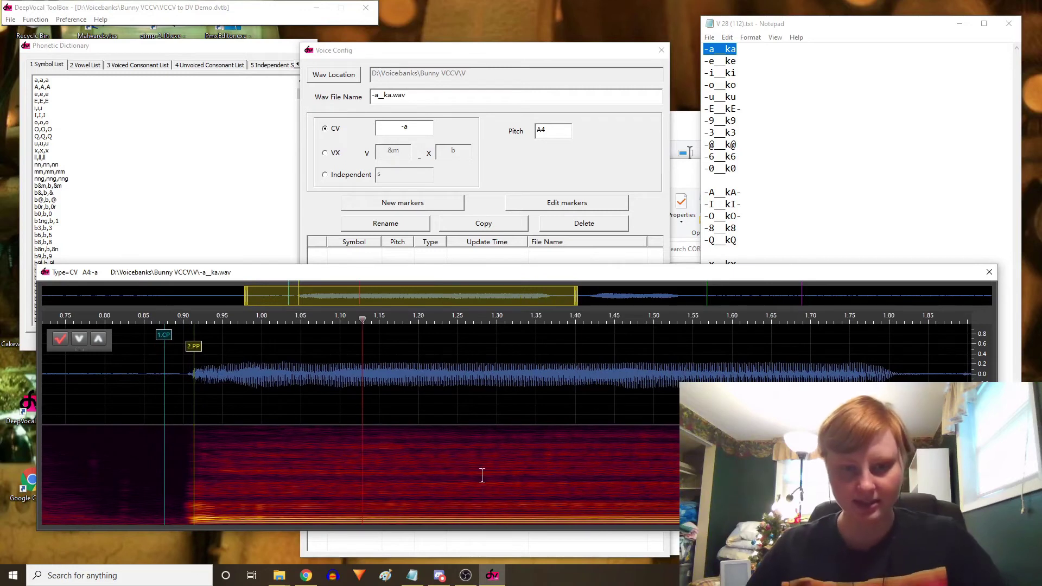
click(362, 380)
click(766, 378)
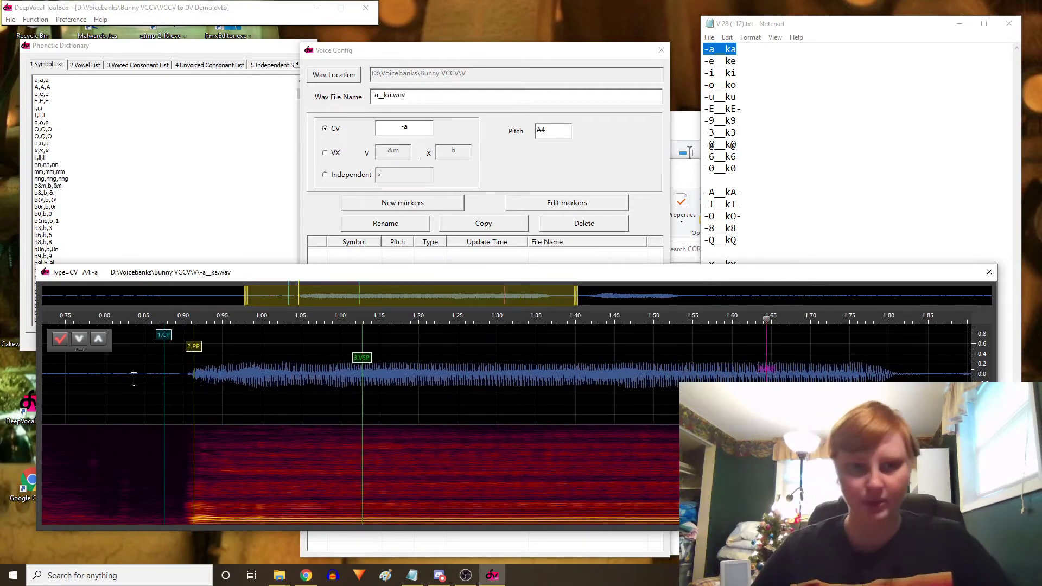
click(61, 338)
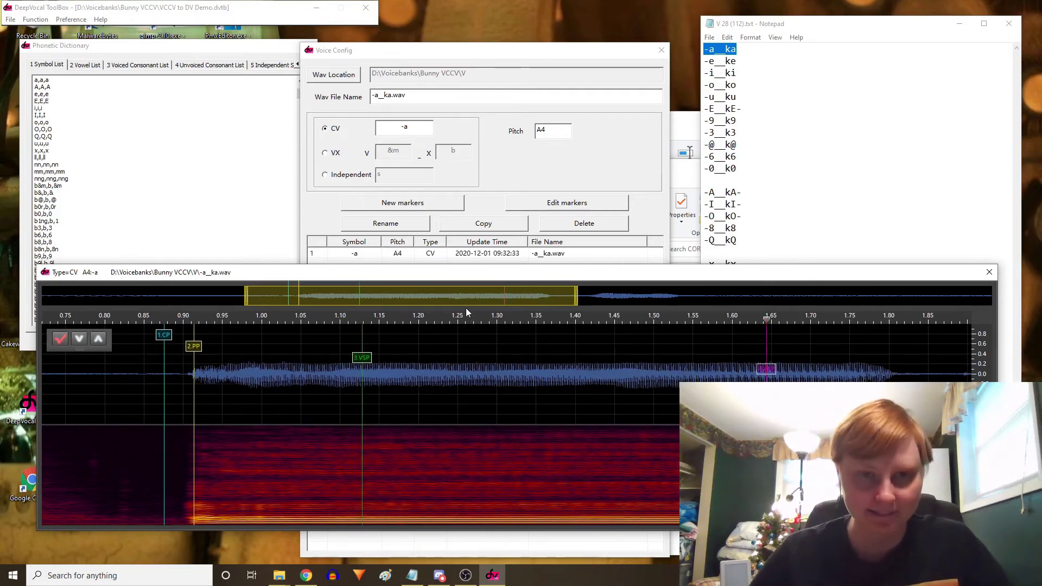
Step: Change the CV symbol to a and create new markers for it on -a__ka.wav
drag(466, 304, 480, 305)
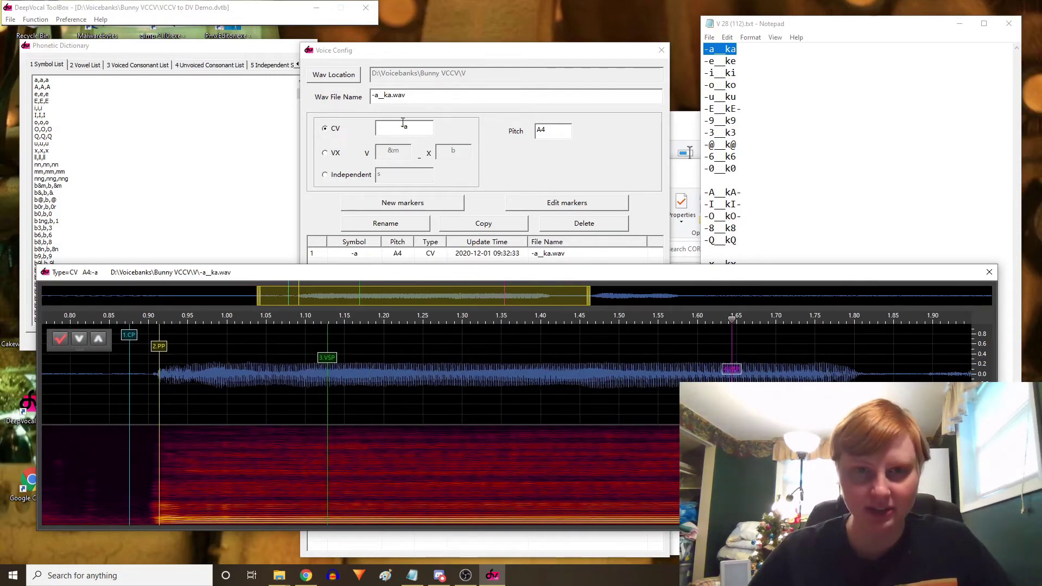
click(403, 125)
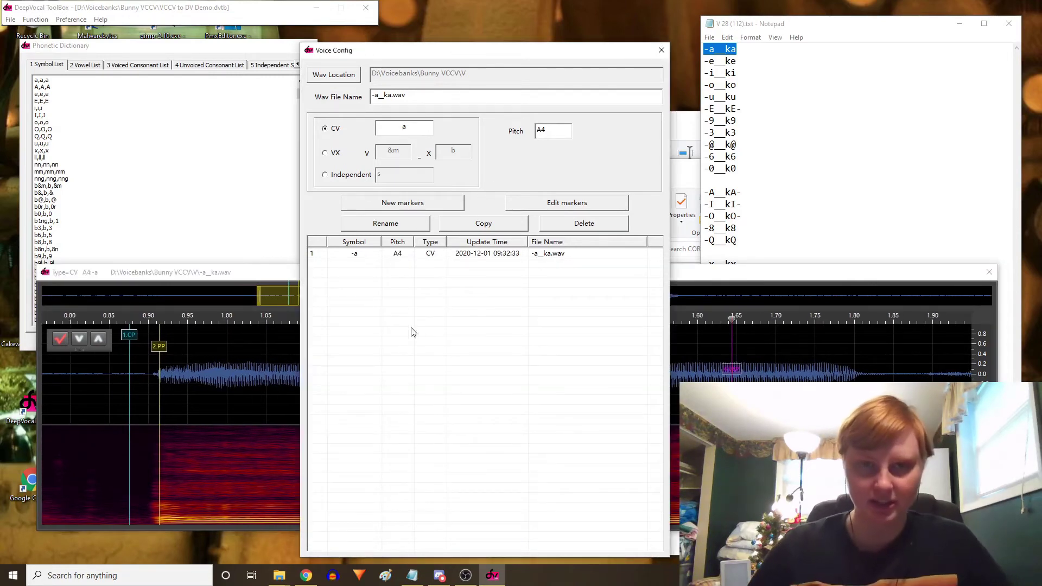
click(429, 201)
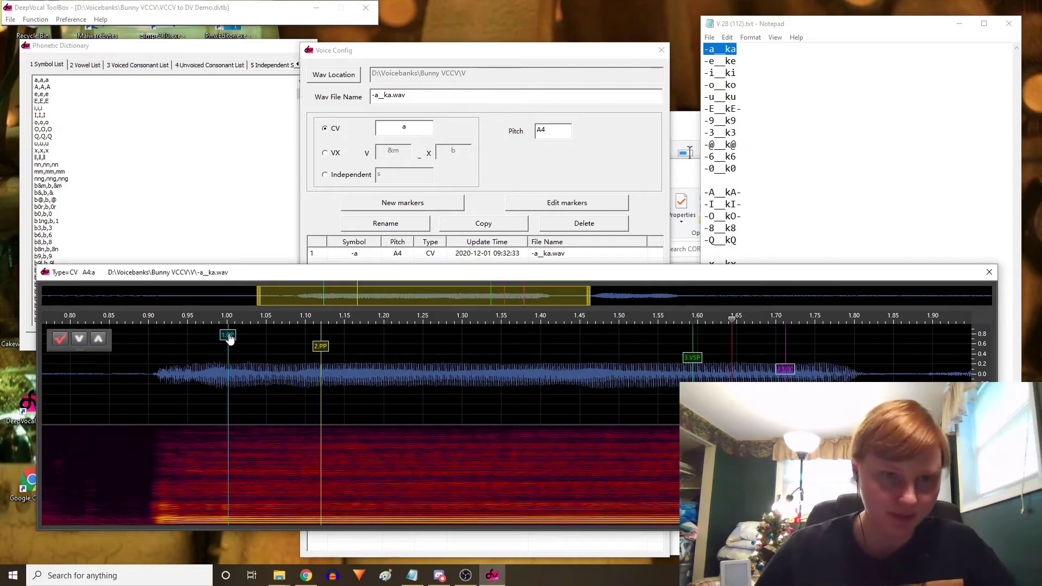
Step: Place the a markers CP at about 0.91 s, PP 0.93 s, VSP 1.06 s and VEP 1.69 s, and save them
drag(229, 338, 157, 339)
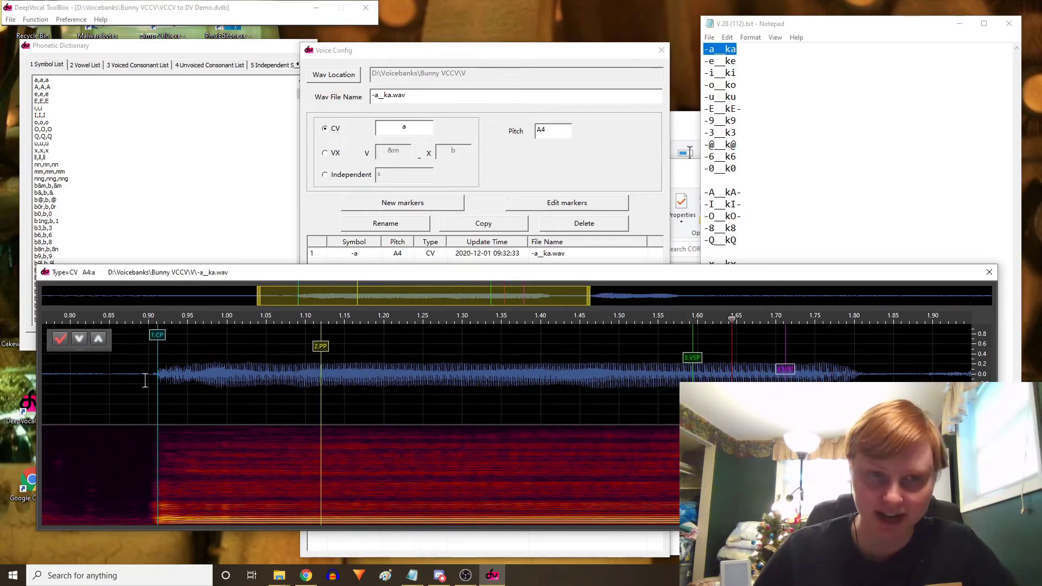
drag(323, 350, 178, 376)
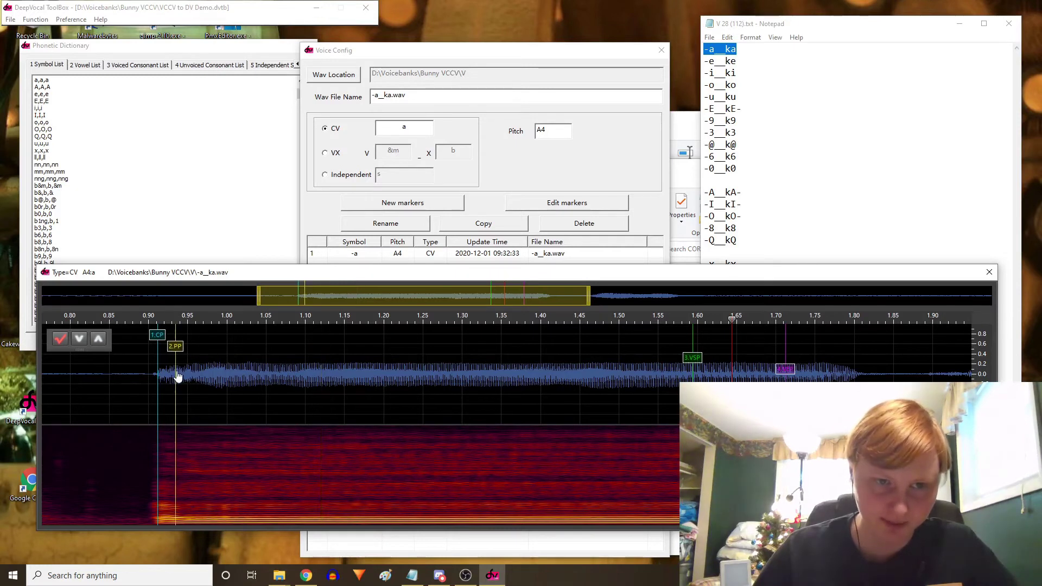
mouse_move(516, 385)
mouse_down()
mouse_move(293, 384)
mouse_move(279, 374)
mouse_up()
drag(788, 372, 766, 372)
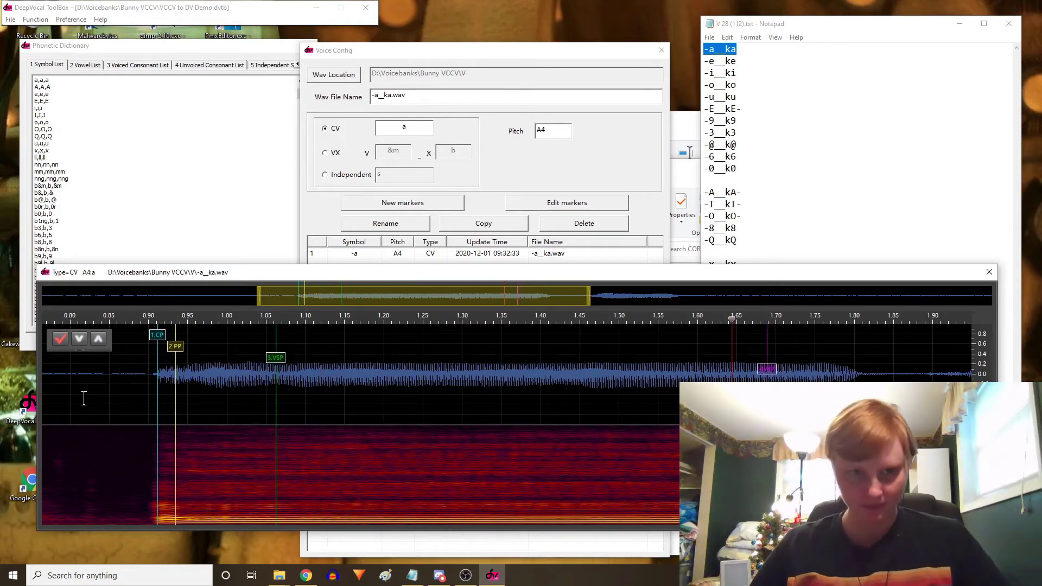
click(61, 338)
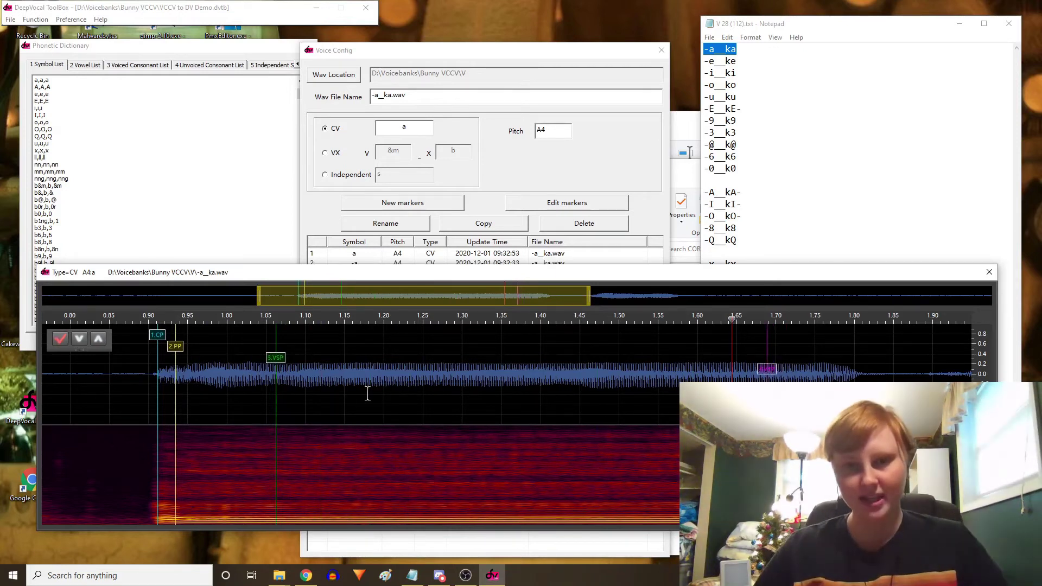
click(563, 214)
click(447, 254)
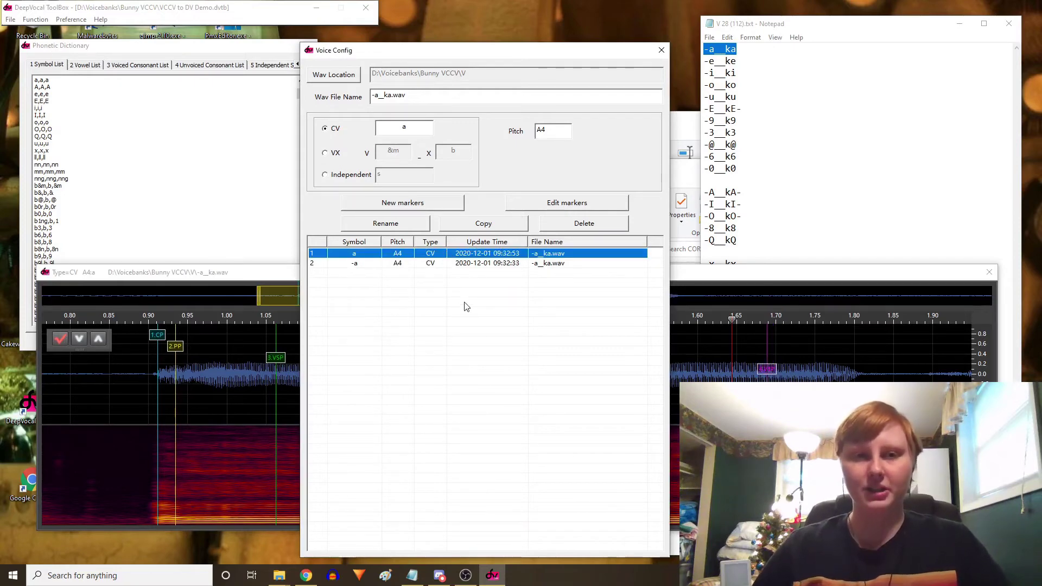
click(451, 264)
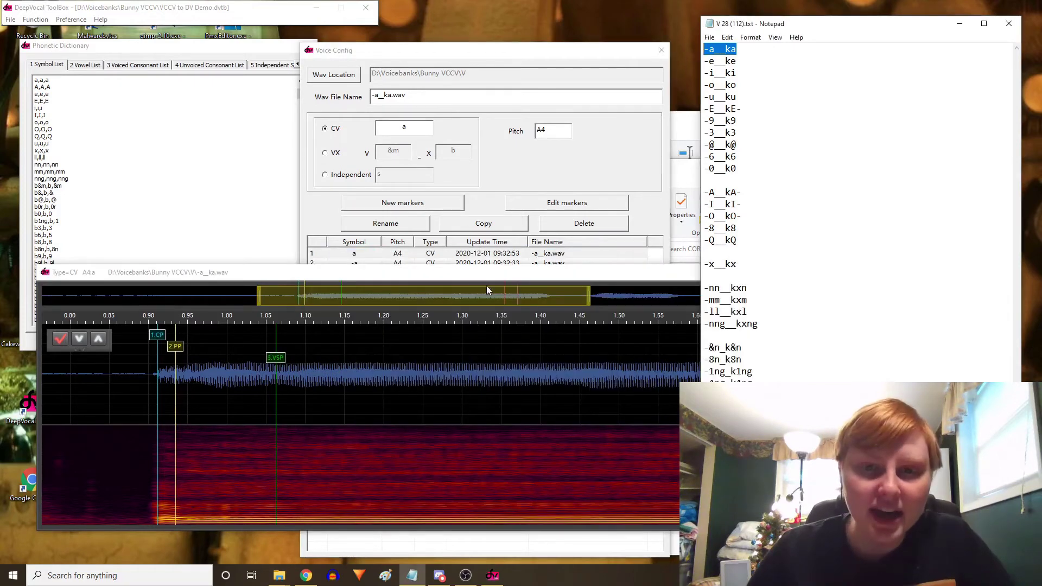
Step: Create new markers for a VX symbol with a as V and - as X, and place the end marker at about 2.34 s
drag(486, 285, 717, 296)
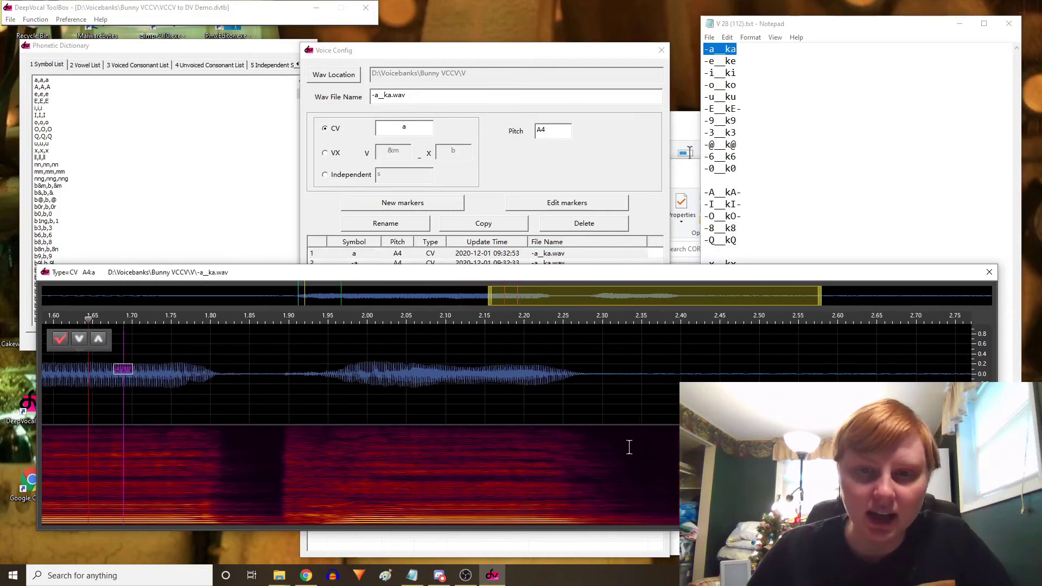
scroll(629, 447, up, 4)
click(325, 152)
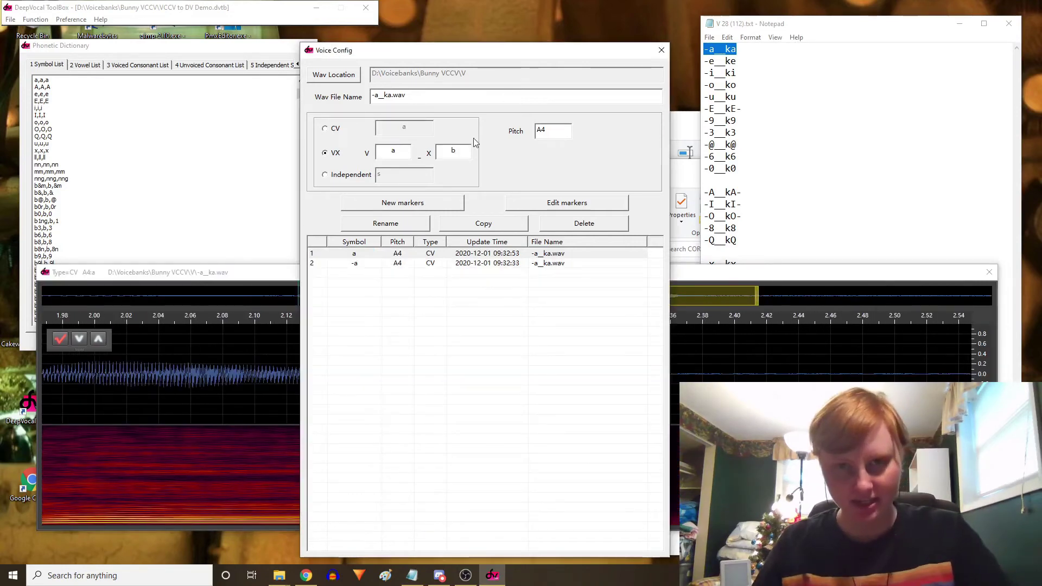
click(403, 202)
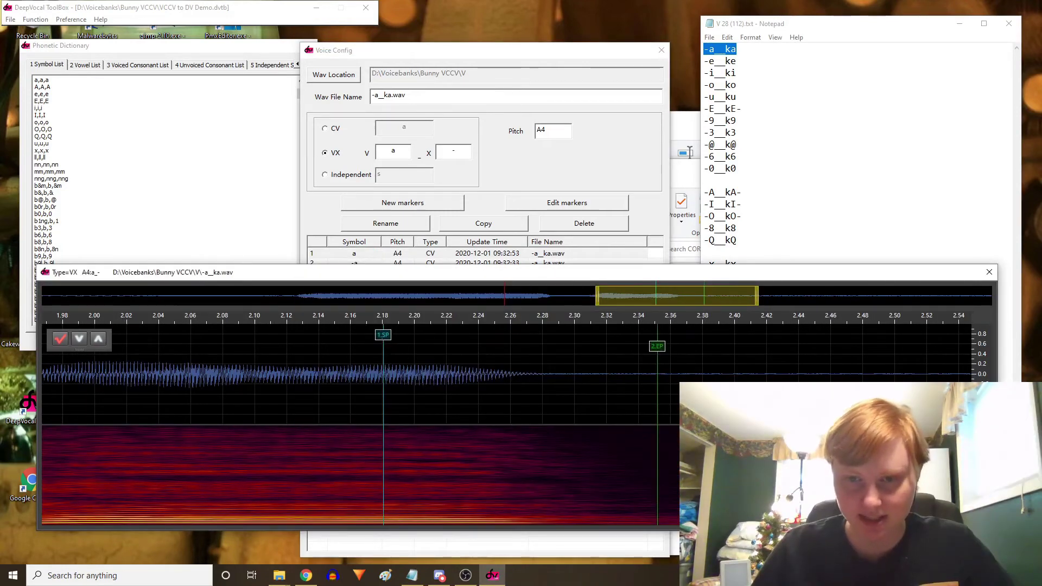
drag(660, 356, 645, 356)
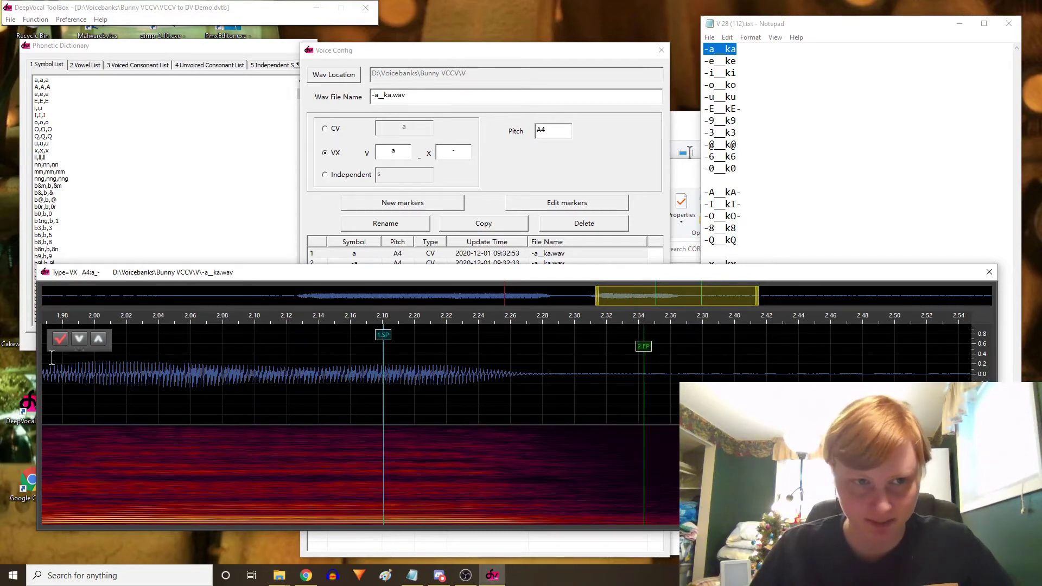
Step: Save the a_- markers and inspect the earlier part of the -a__ka.wav waveform
click(60, 341)
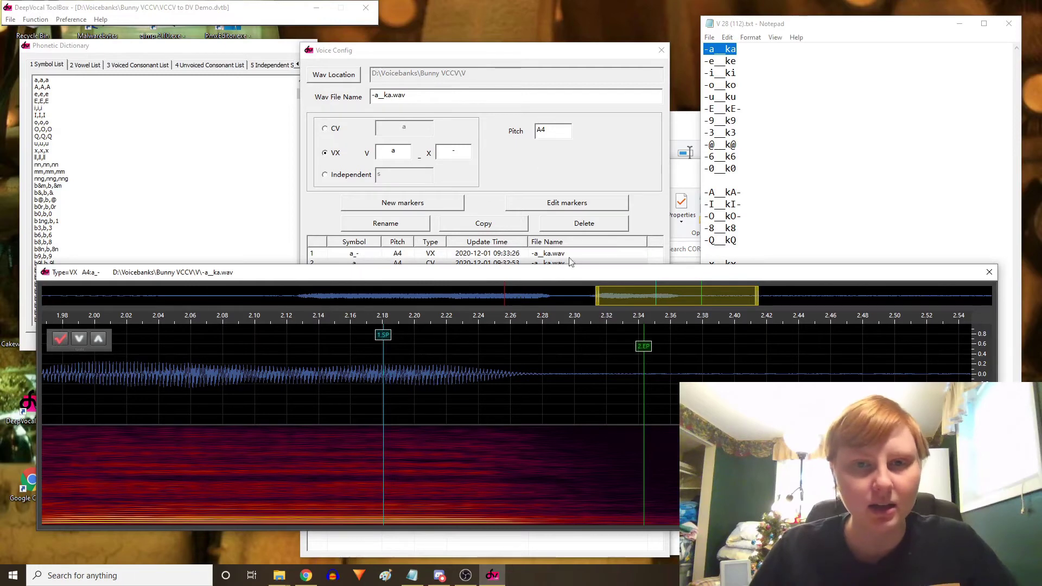
drag(657, 293, 608, 296)
scroll(289, 468, up, 2)
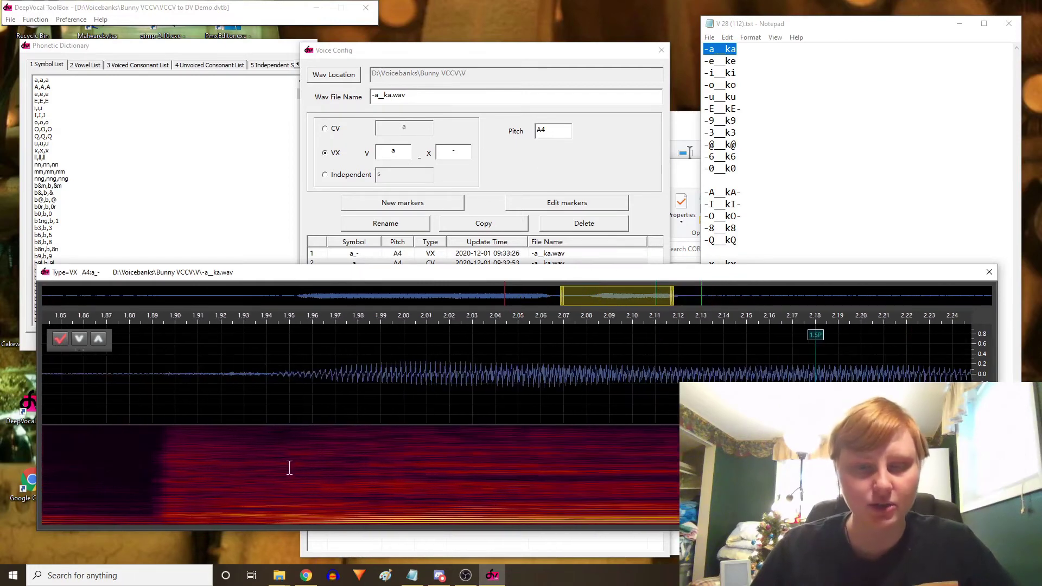
scroll(335, 464, down, 1)
Step: Cut ng from the voiced consonant list and add a new line after zh in the unvoiced consonant list
click(48, 241)
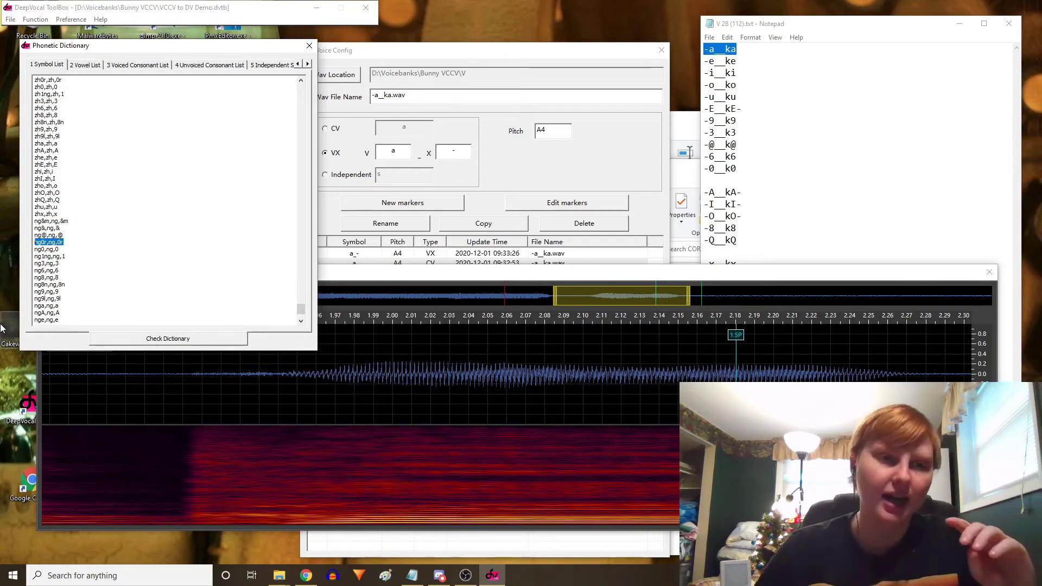
click(48, 243)
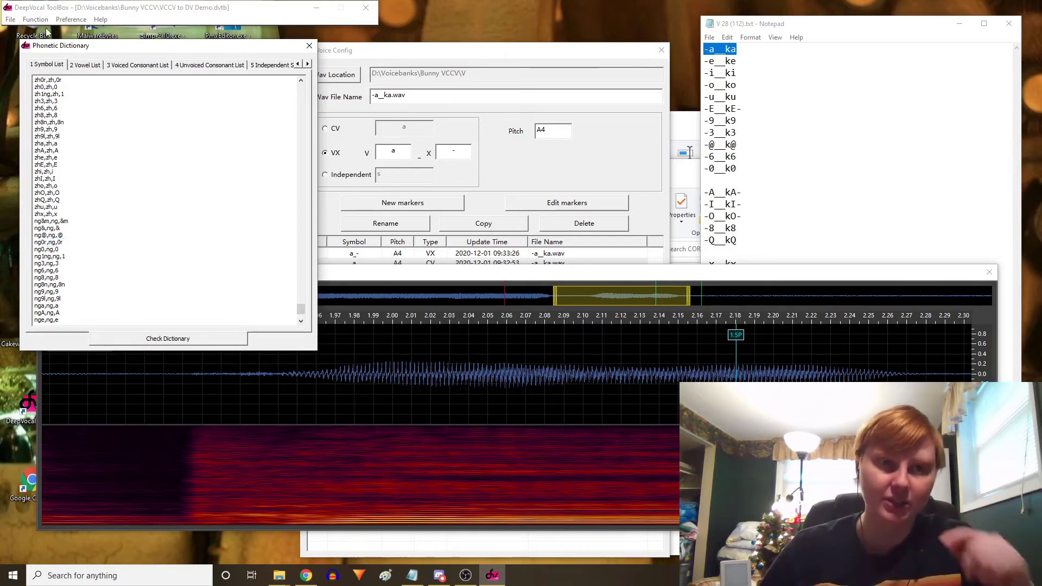
click(143, 65)
right_click(33, 94)
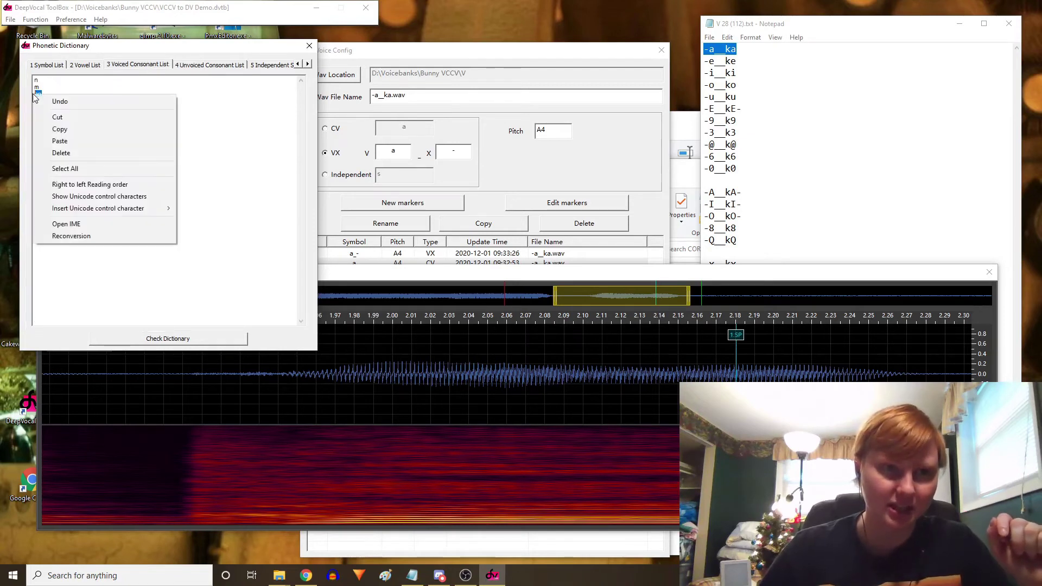
click(71, 119)
click(193, 68)
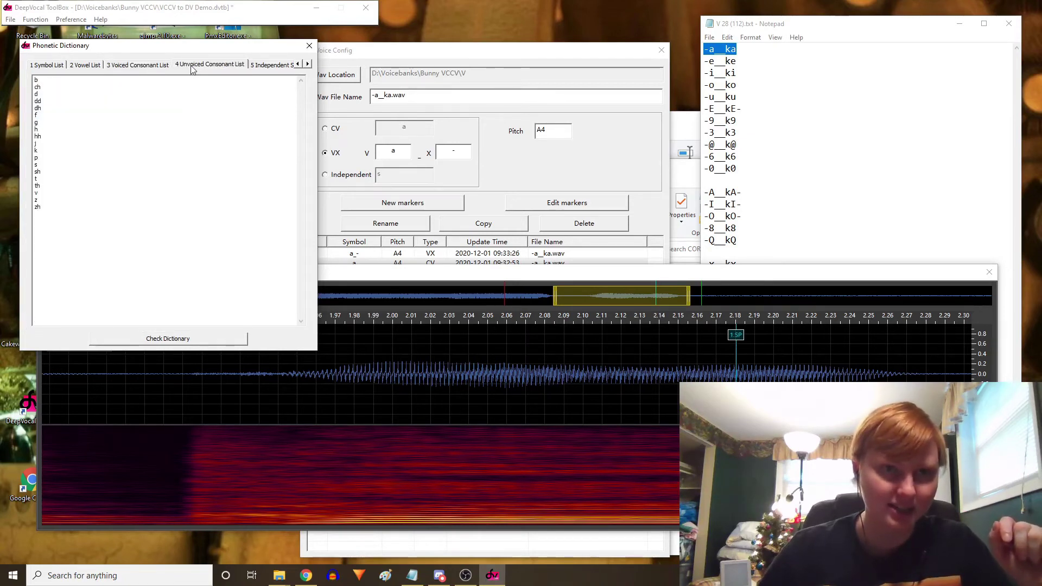
key(Return)
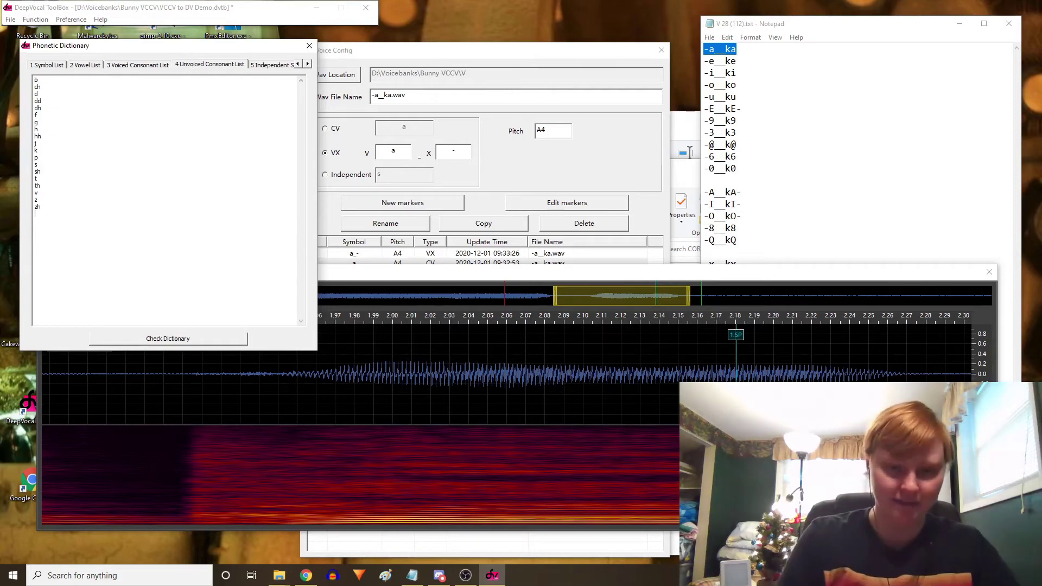
Step: Change the symbol type to CV with nga and create new markers for it on -a__ka.wav
click(593, 301)
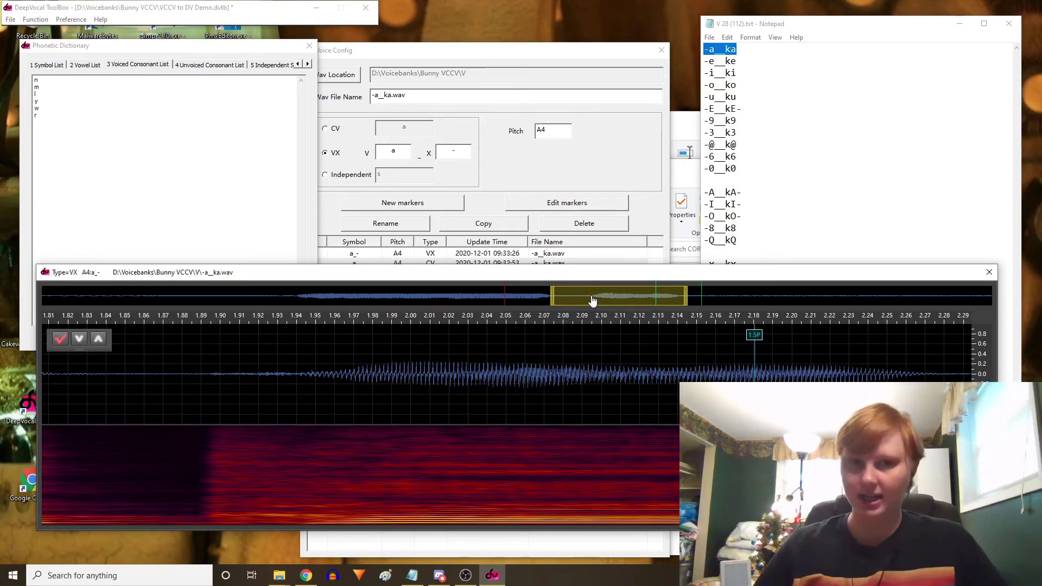
click(326, 129)
text(nga)
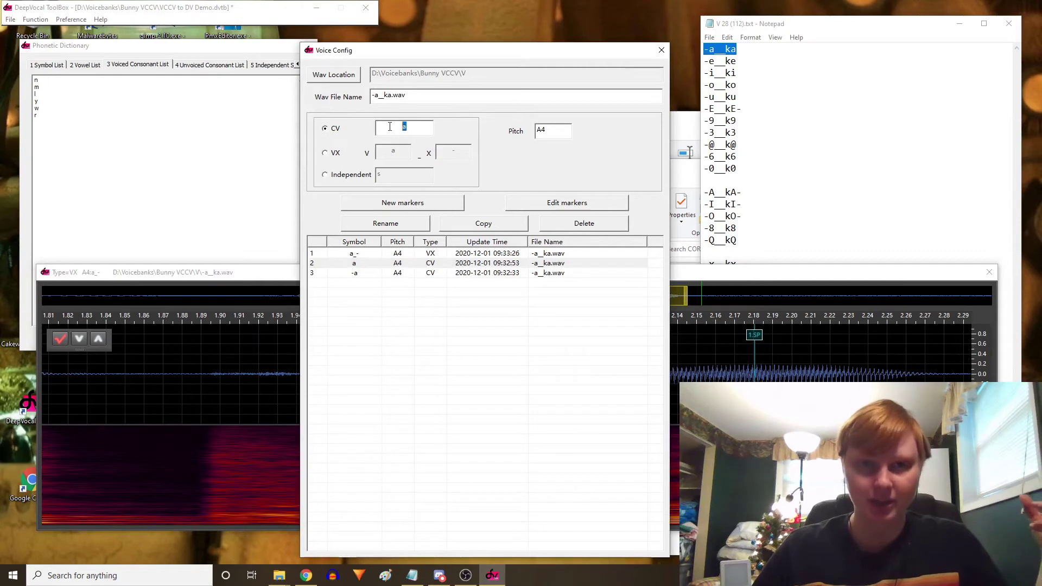
click(407, 203)
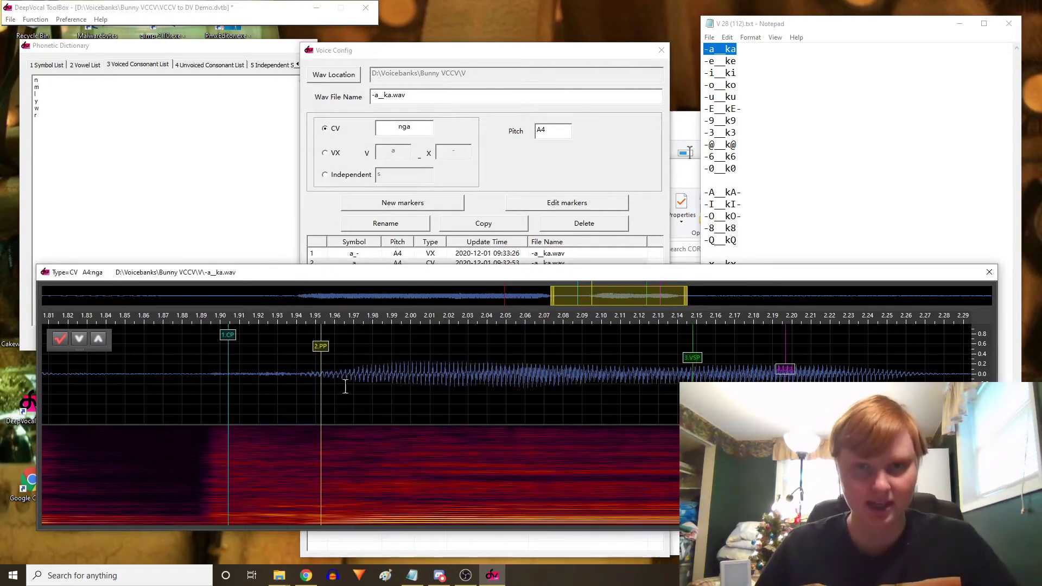
Step: Place the nga markers CP at about 1.95 s, PP 1.97 s, VSP 2.03 s and VEP 2.18 s, and save them
drag(321, 348, 381, 356)
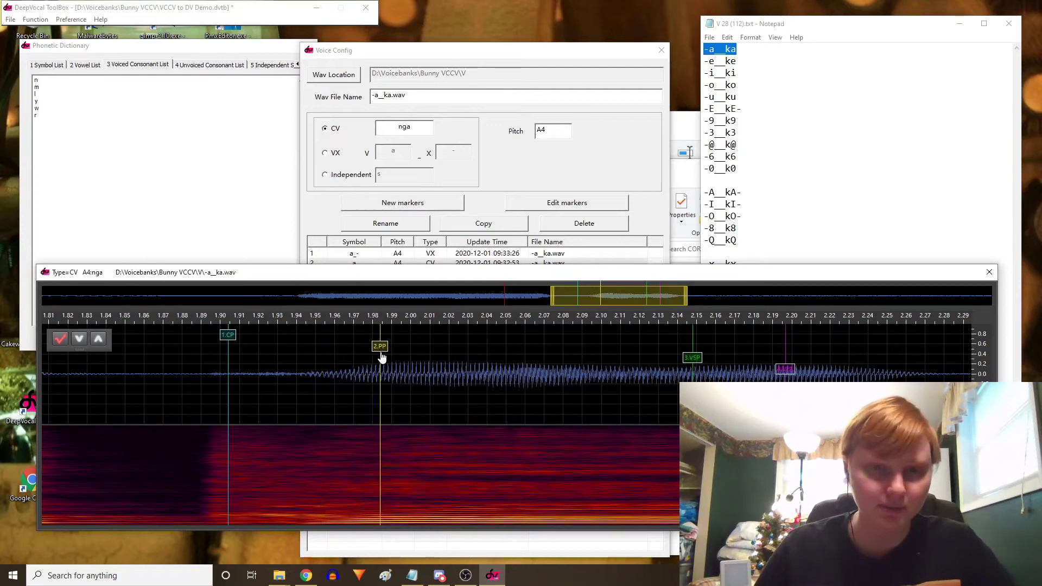
mouse_move(229, 339)
mouse_down()
mouse_move(359, 353)
mouse_move(319, 341)
mouse_move(330, 345)
mouse_up()
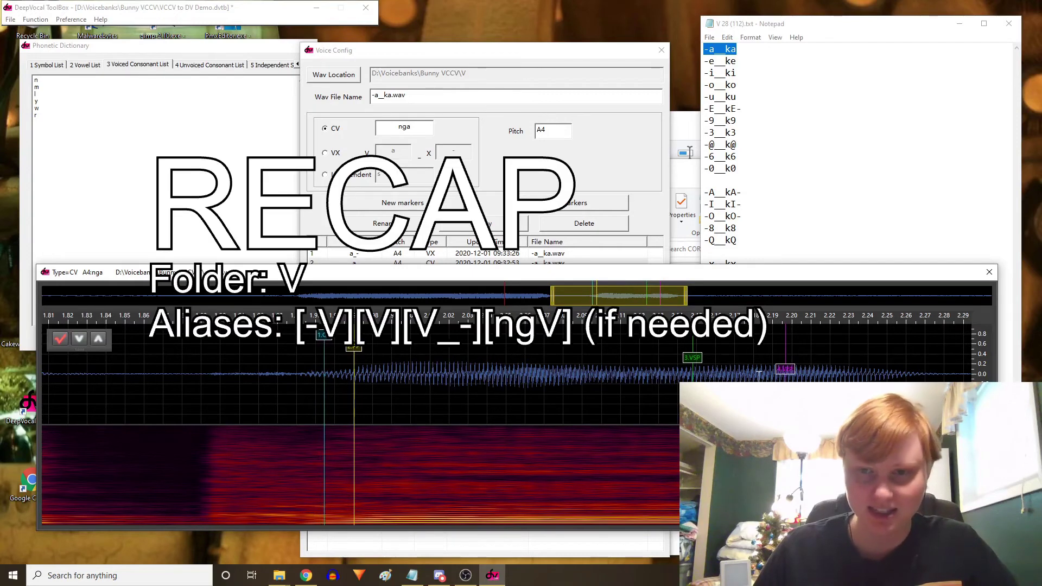
drag(692, 357, 460, 357)
drag(785, 369, 761, 373)
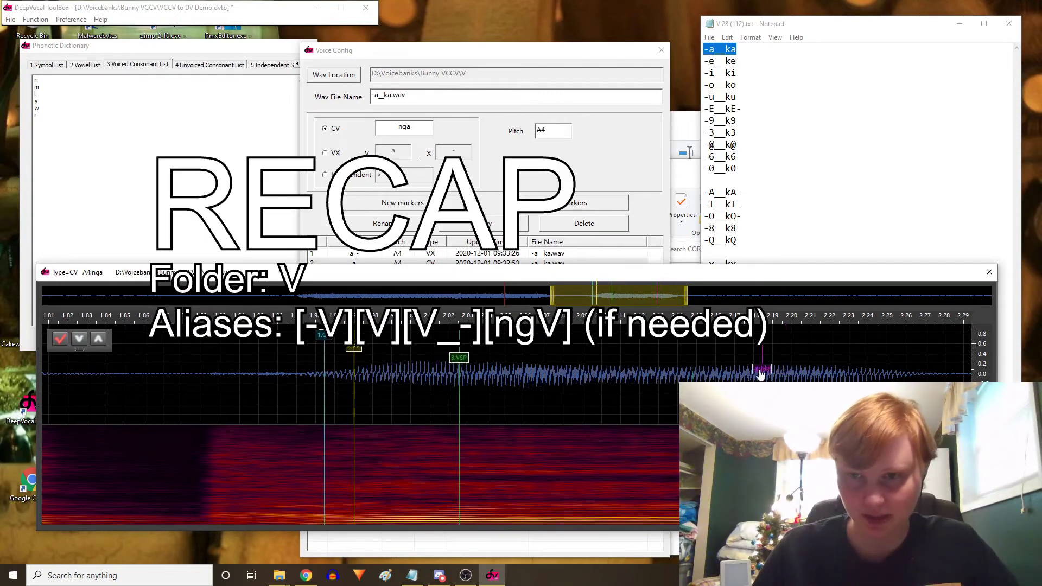
click(60, 338)
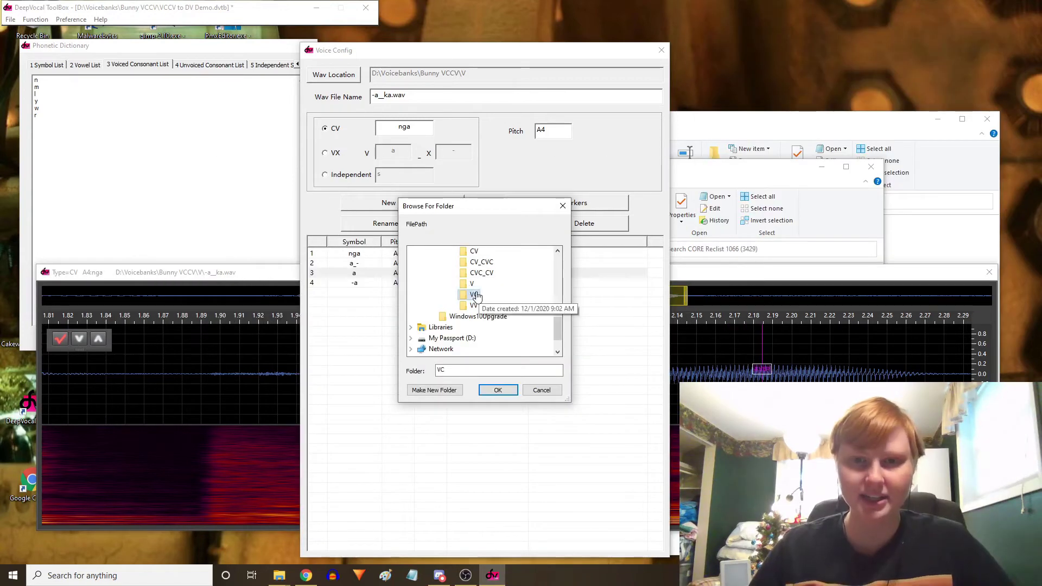
Step: Set the wav location to the VC folder and look through the recordings listed in VC 58 (116).txt
click(475, 297)
click(495, 389)
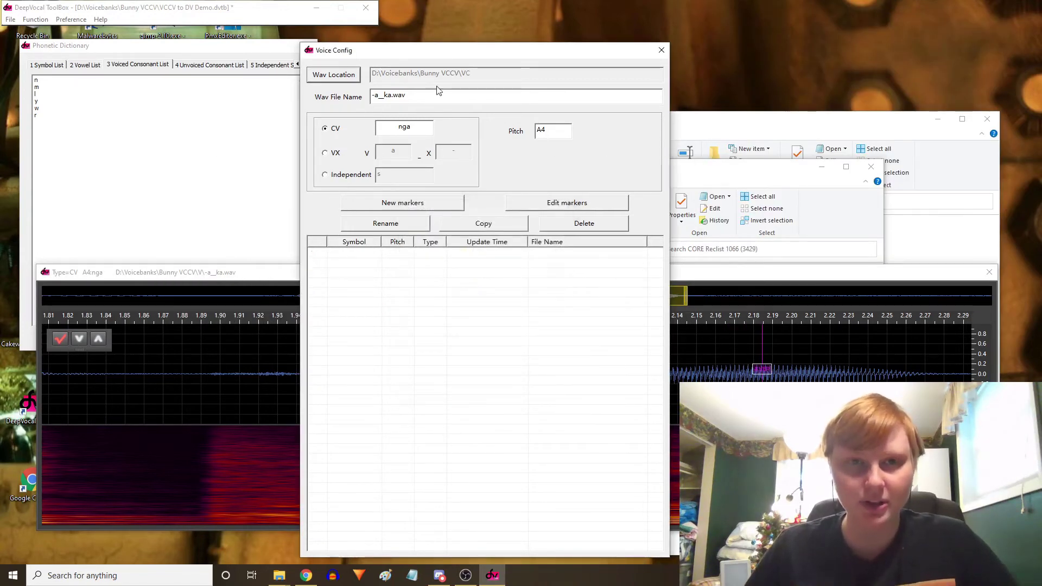
click(802, 128)
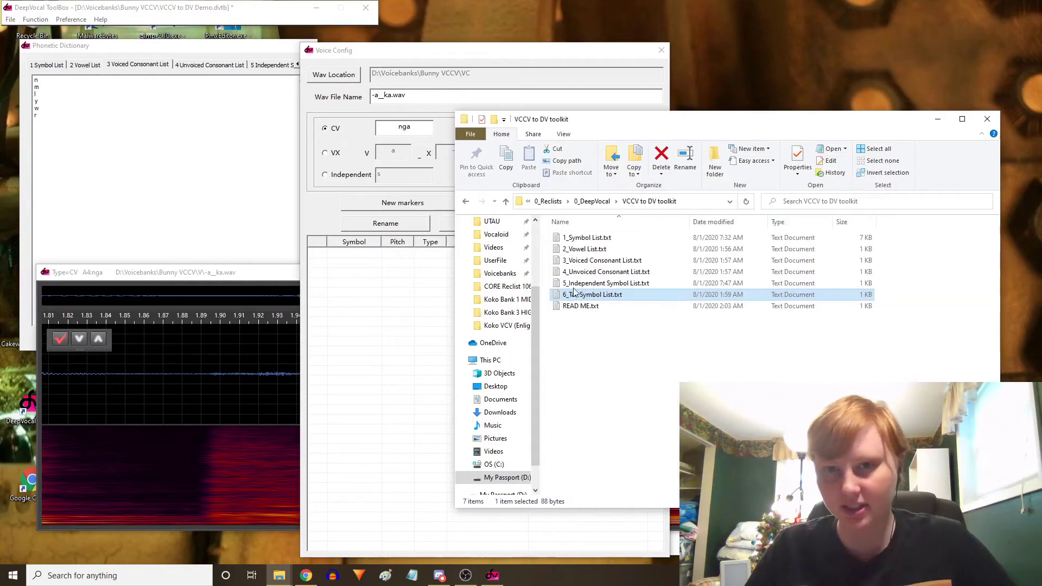
key(alt+Tab)
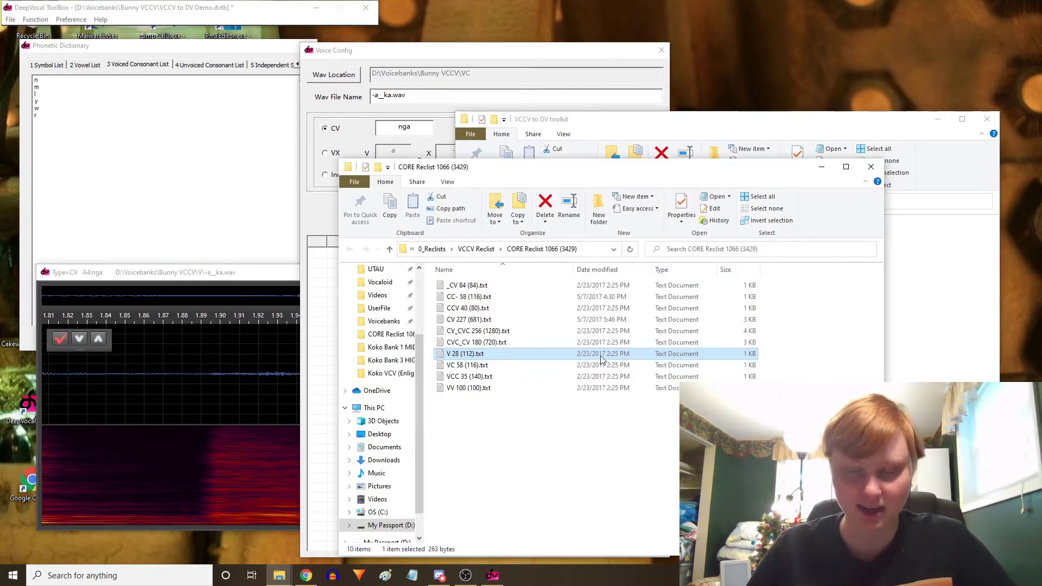
double_click(526, 366)
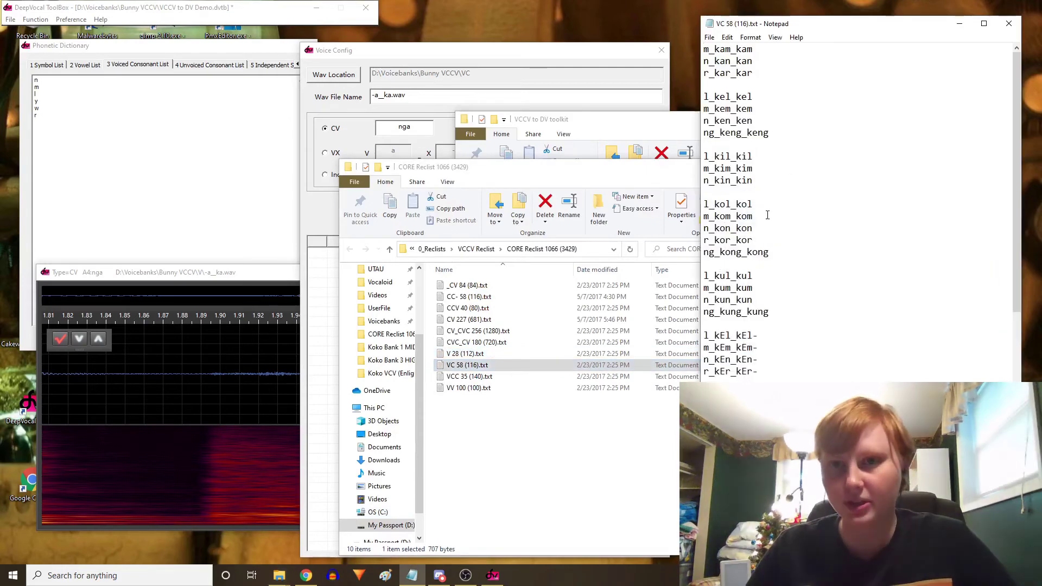
scroll(767, 215, down, 6)
scroll(804, 291, up, 6)
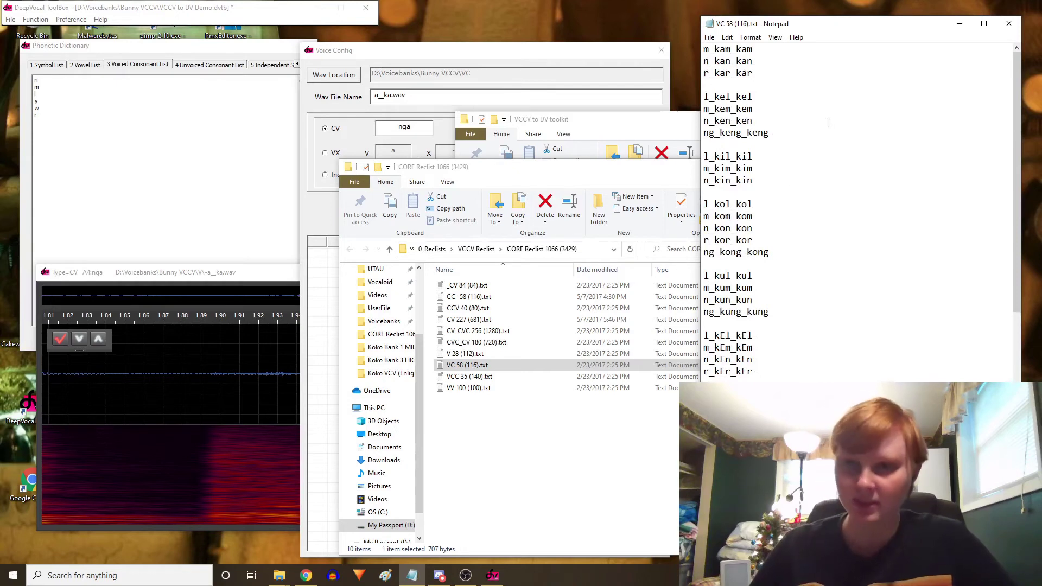
drag(774, 136, 687, 132)
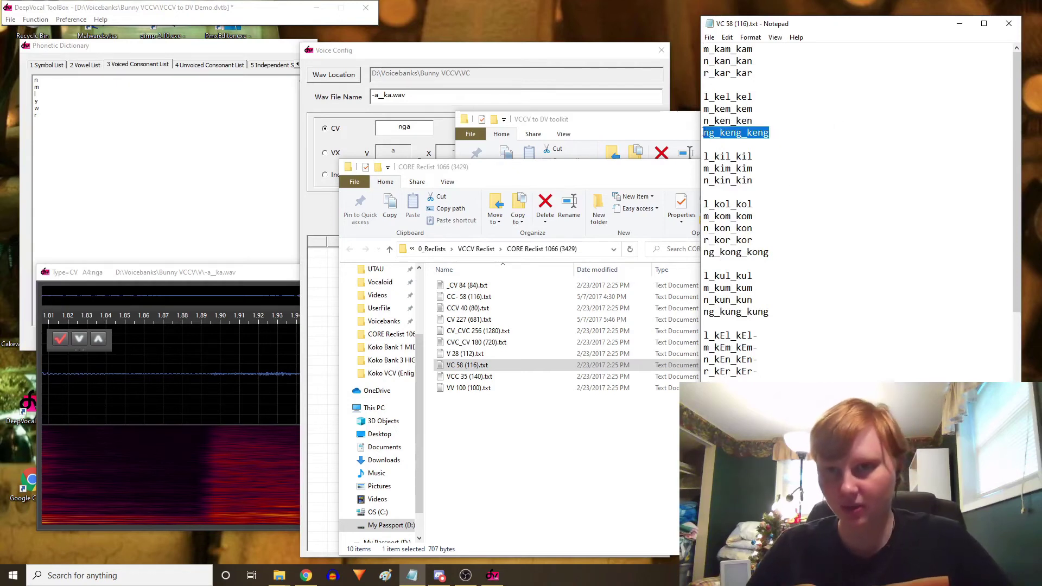
click(730, 132)
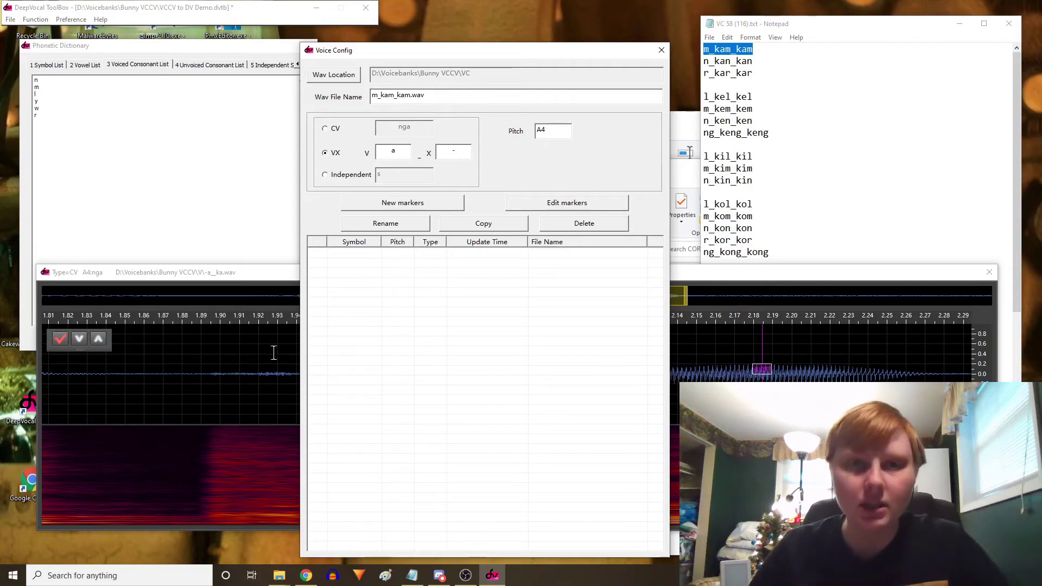
Step: Create new markers on m_kam_kam.wav for a VX symbol with a as V and m- as X
double_click(453, 152)
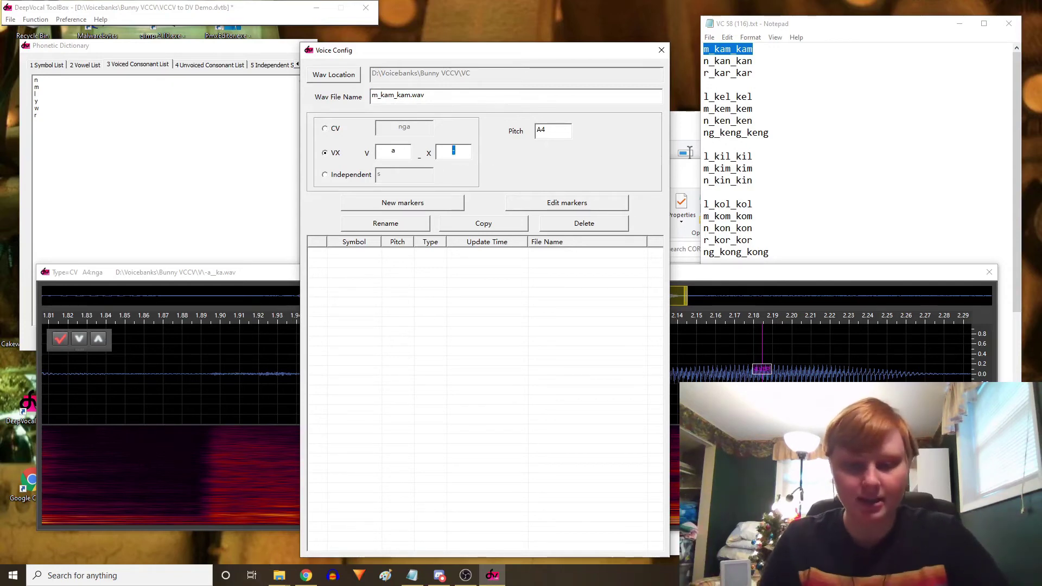
text(m-)
click(402, 202)
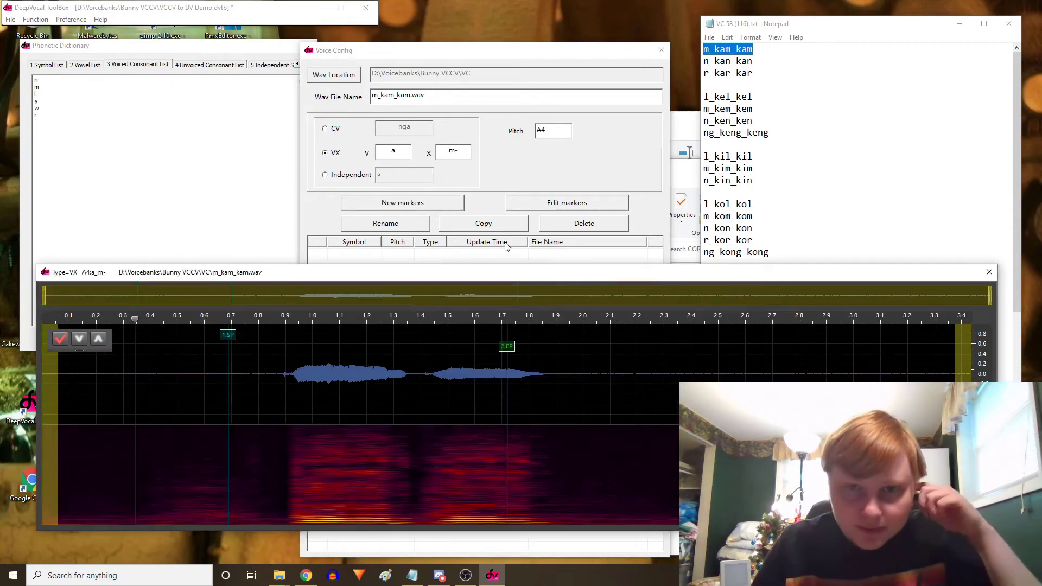
Step: Place the a_m- markers SP at about 1.68 s and EP at about 1.92 s, and save them
drag(510, 355, 560, 350)
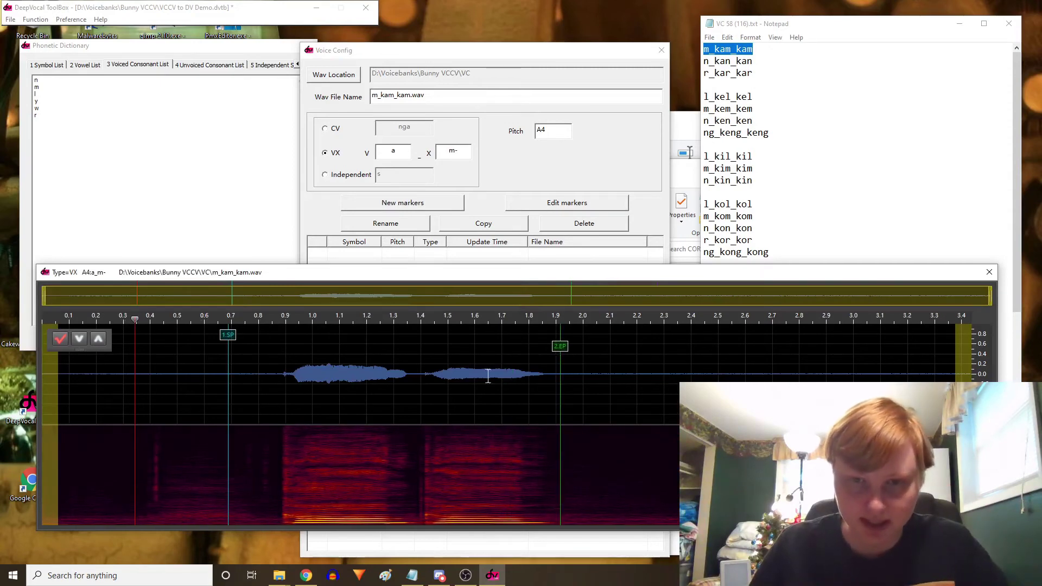
drag(230, 336, 495, 337)
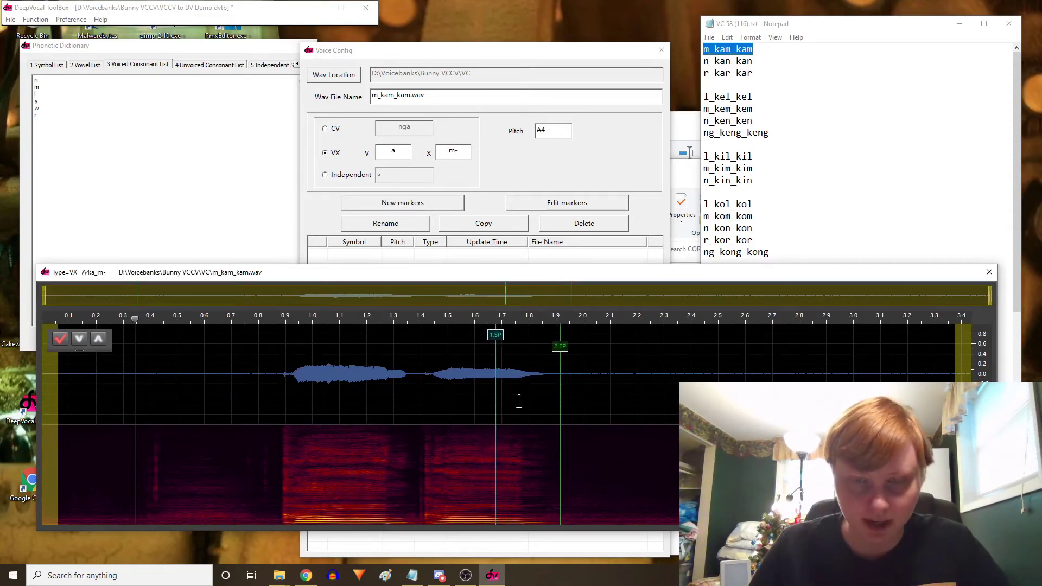
scroll(516, 400, up, 3)
scroll(660, 393, left, 2)
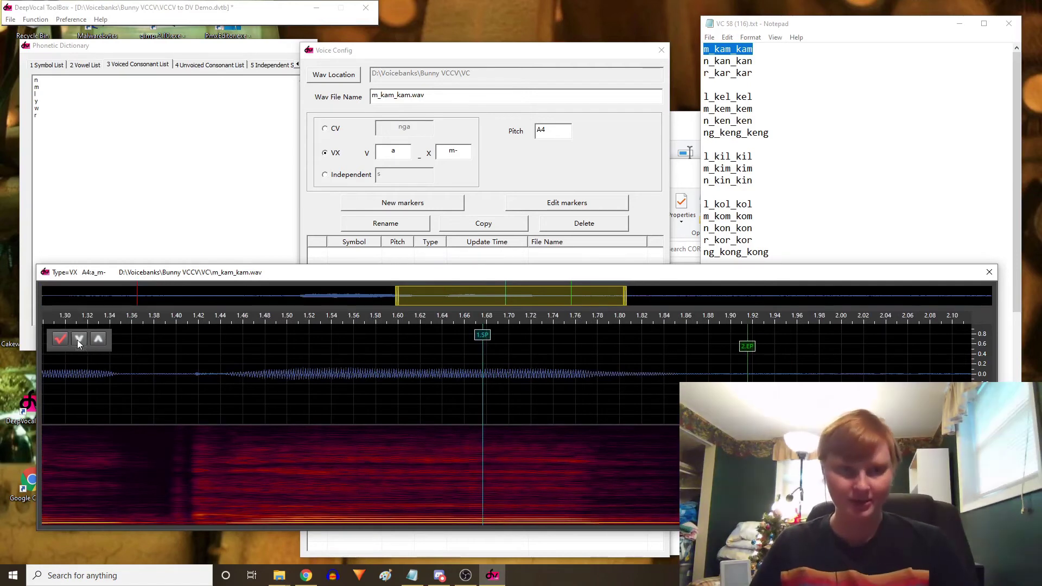
click(60, 339)
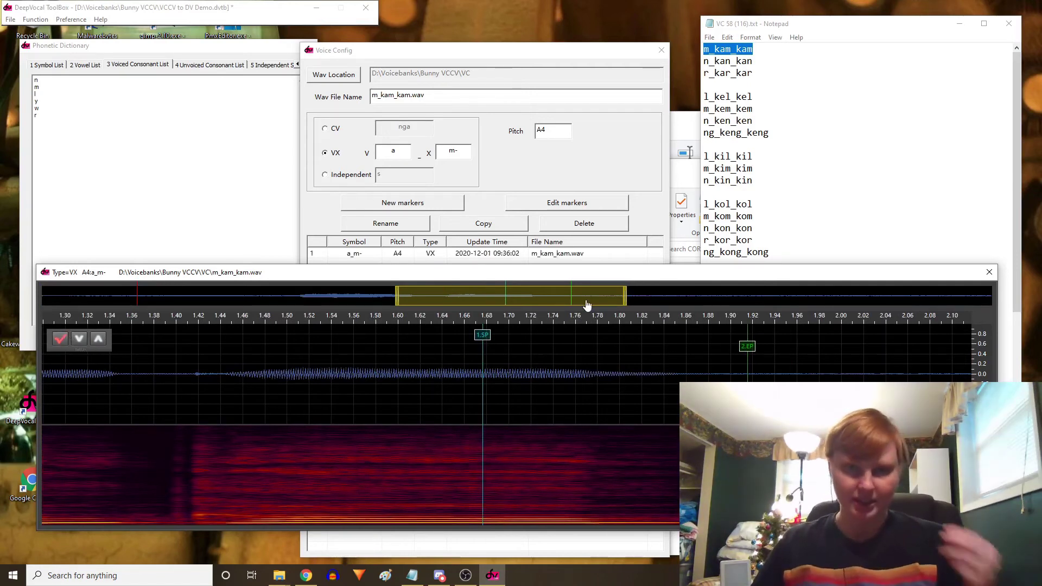
Step: Copy ng_keng_keng from the reclist and change the wav file name to ng_keng_keng.wav
click(778, 136)
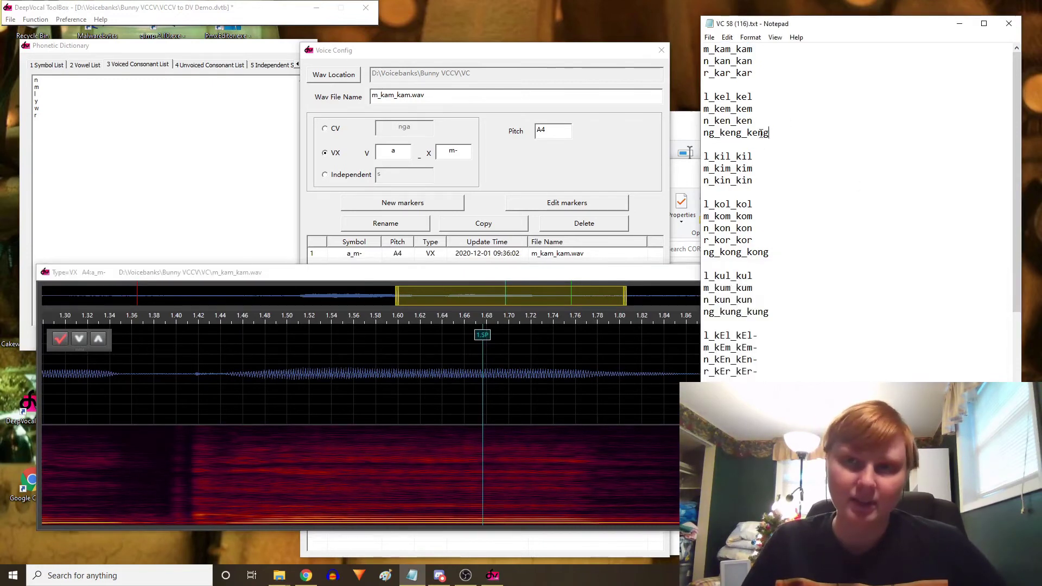
drag(779, 137, 705, 134)
right_click(715, 133)
click(663, 166)
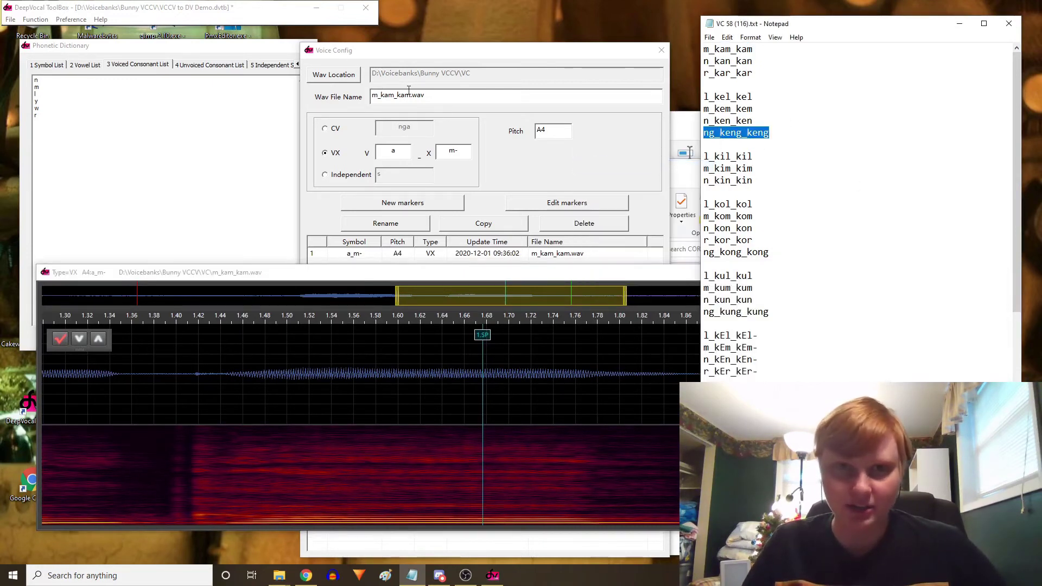
drag(411, 95, 333, 85)
key(ctrl+v)
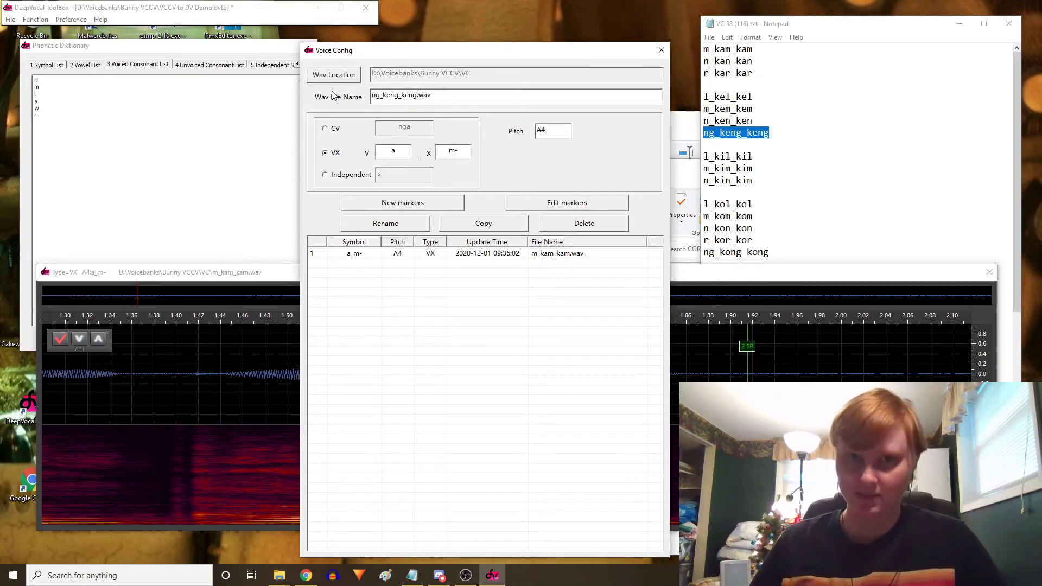
Step: Set the VX symbol to e as V and ng as X, and create new markers for it
double_click(394, 150)
text(e)
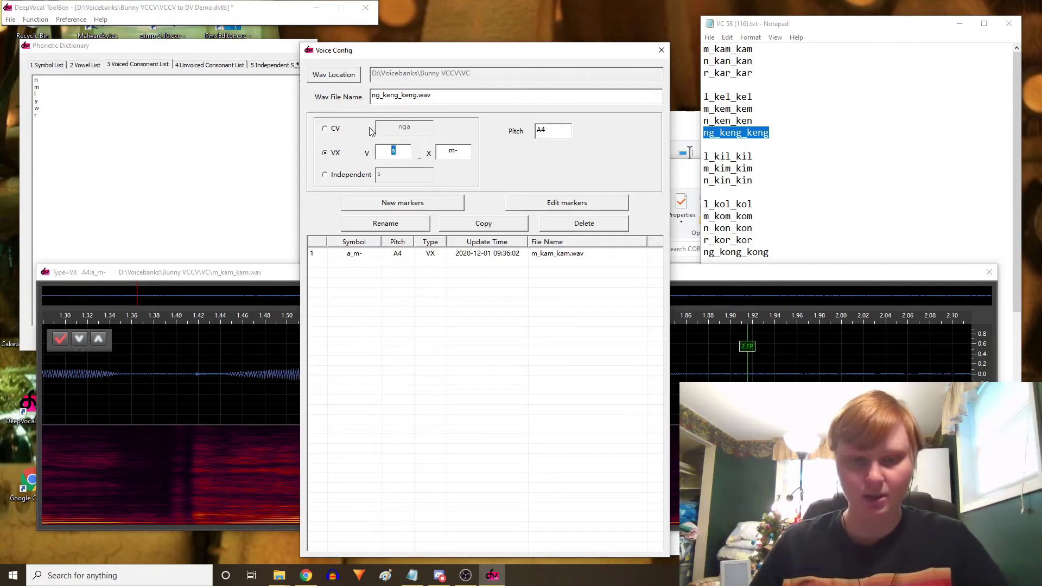
double_click(470, 151)
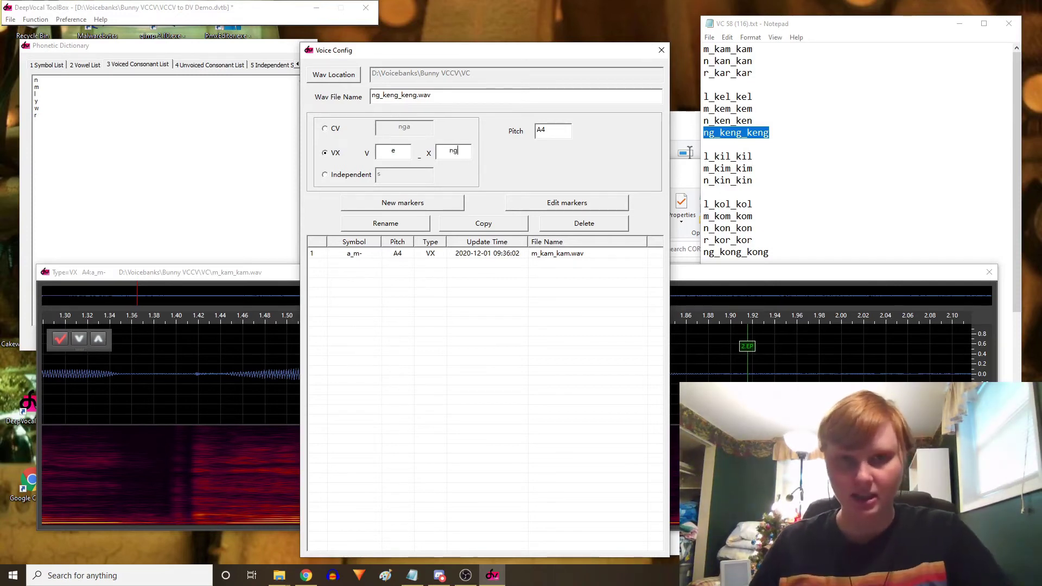
click(443, 223)
Step: Place the e_ng markers EP at about 1.29 s and SP at about 1.16 s
mouse_move(953, 372)
mouse_down()
mouse_move(447, 372)
mouse_move(462, 349)
mouse_move(485, 347)
mouse_up()
scroll(438, 430, up, 2)
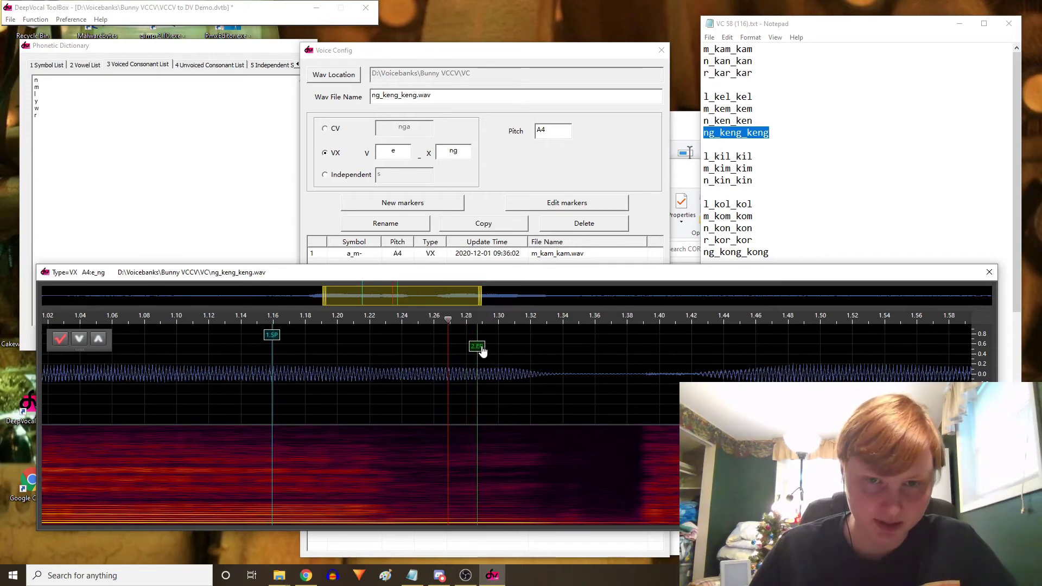
drag(277, 338, 281, 338)
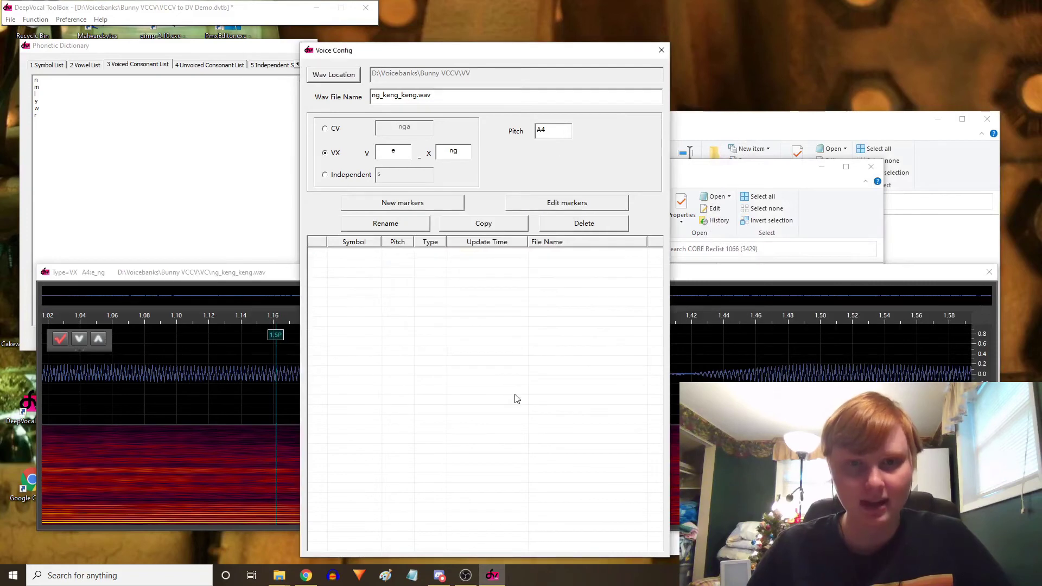
Step: Open the VV 100 (100).txt reclist from the CORE Reclist 1066 (3429) folder
click(851, 119)
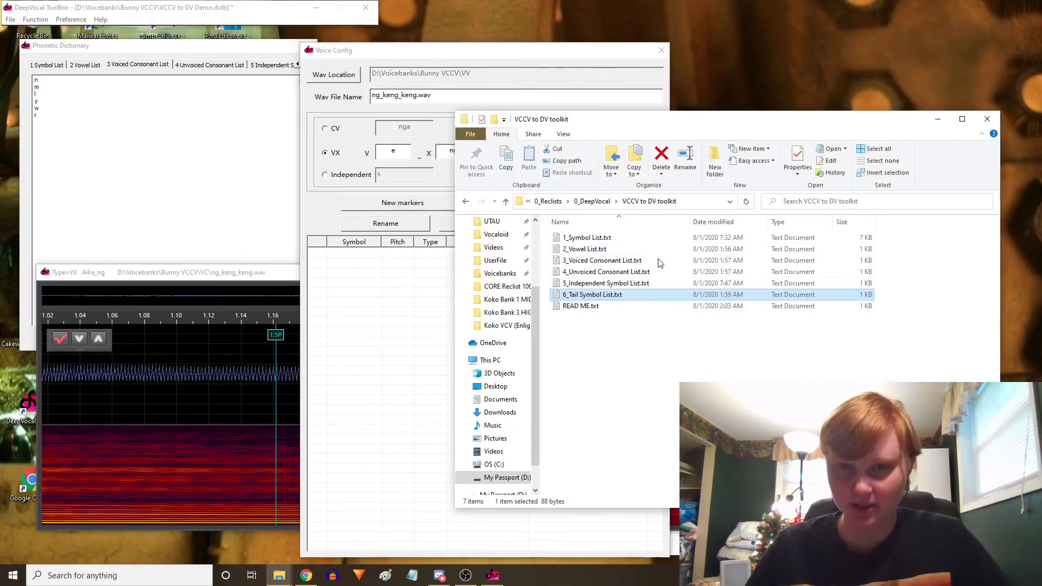
mouse_move(279, 574)
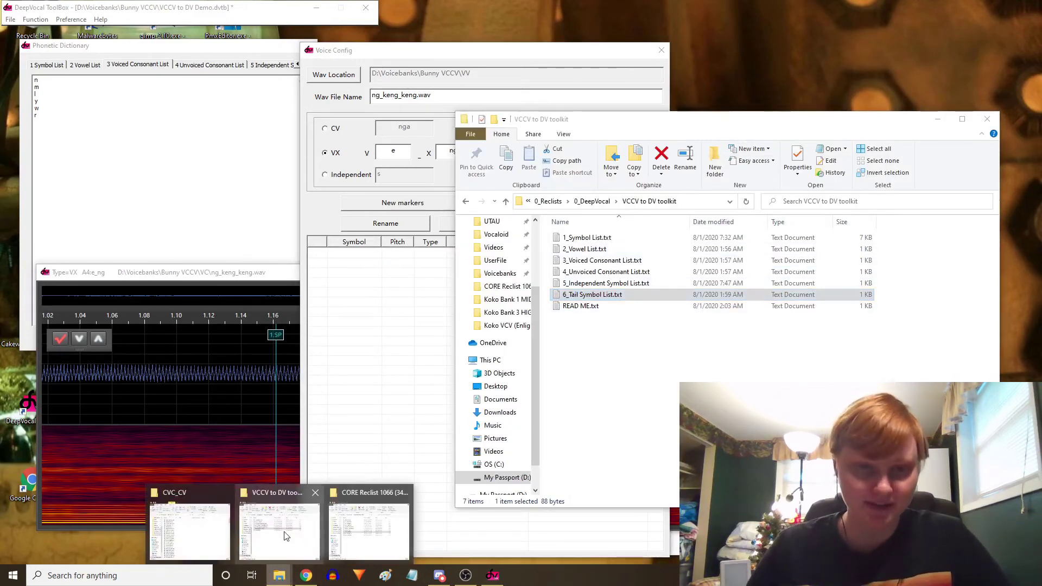
mouse_move(277, 533)
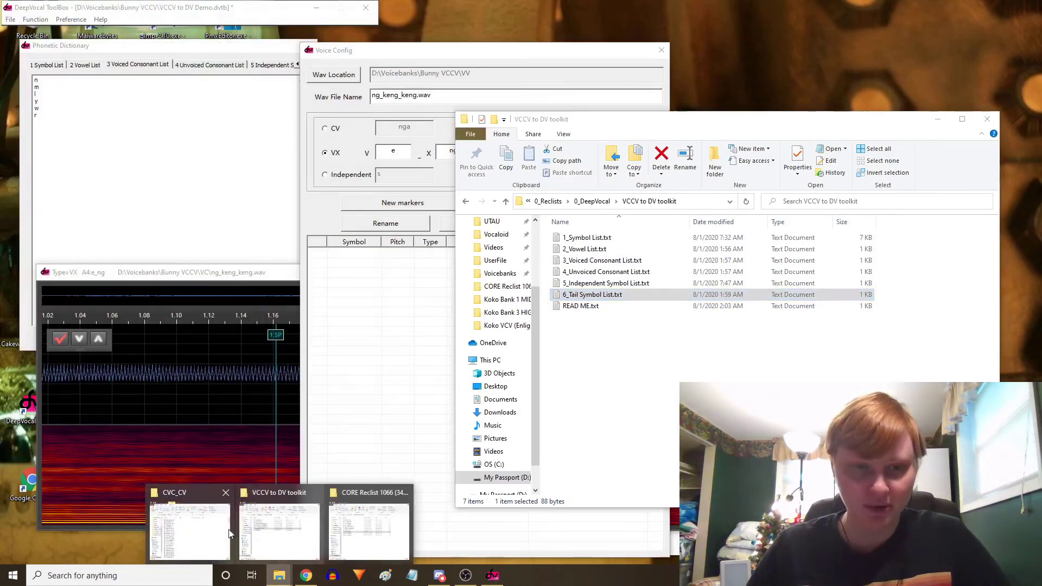
click(348, 529)
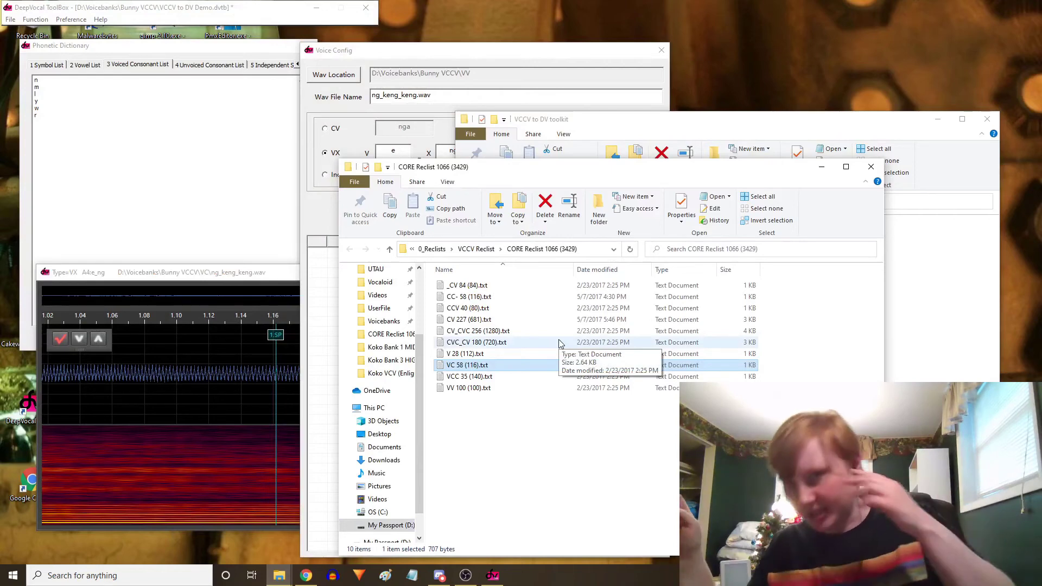
double_click(529, 388)
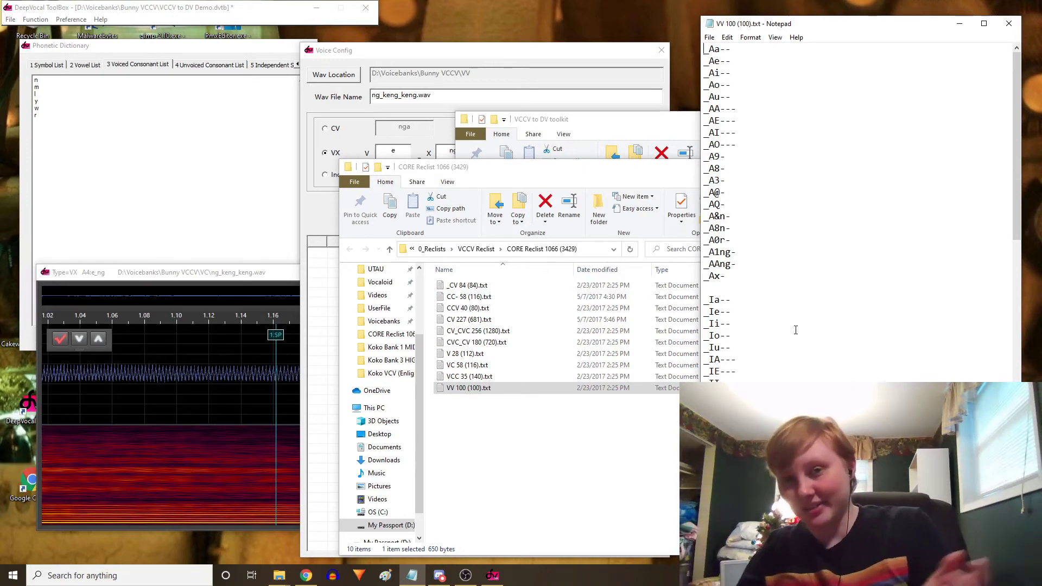
Step: Examine the vowel-to-vowel entries in the VV reclist, including _Aa--, _A&n-, _A0r- and _A1ng-
drag(736, 252, 692, 242)
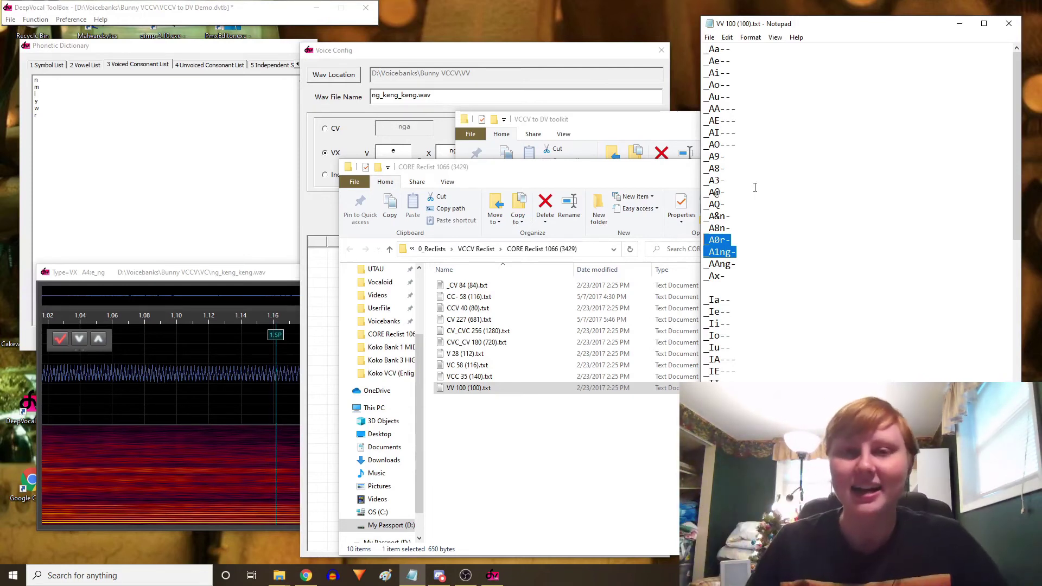
scroll(834, 145, down, 7)
scroll(833, 145, up, 7)
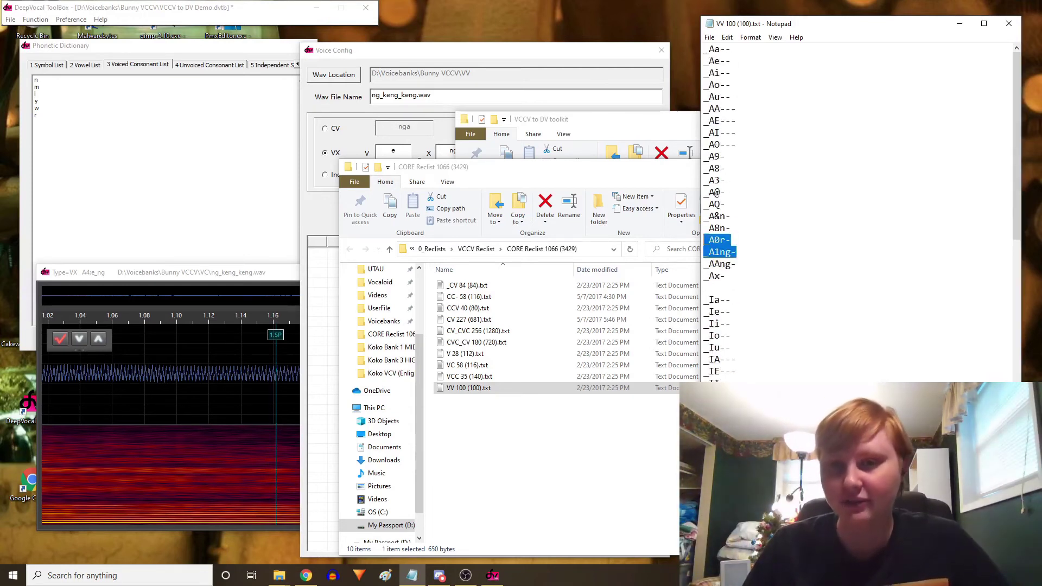
click(515, 79)
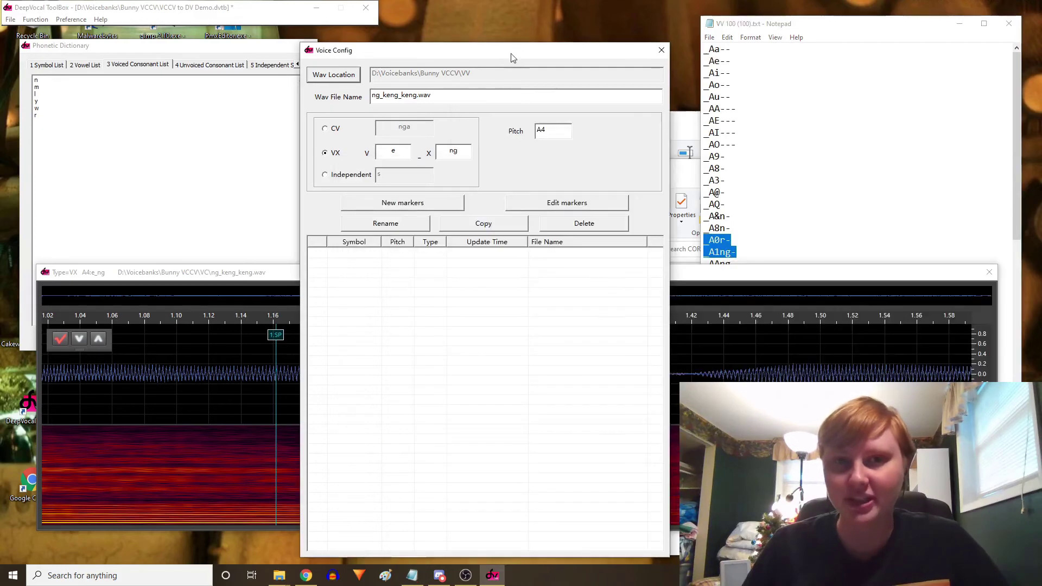
click(725, 48)
double_click(724, 48)
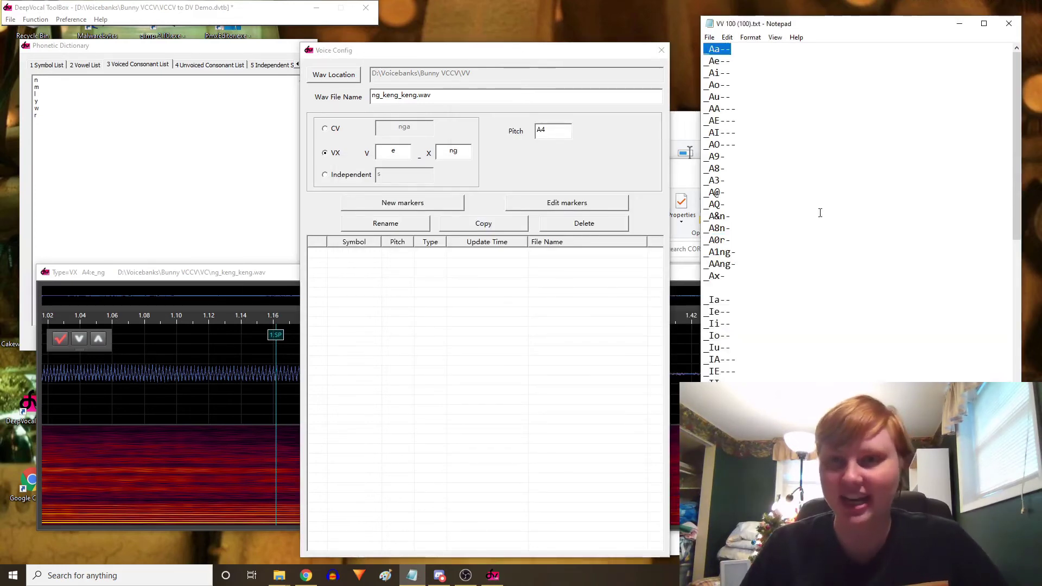
scroll(820, 212, down, 7)
scroll(816, 223, up, 7)
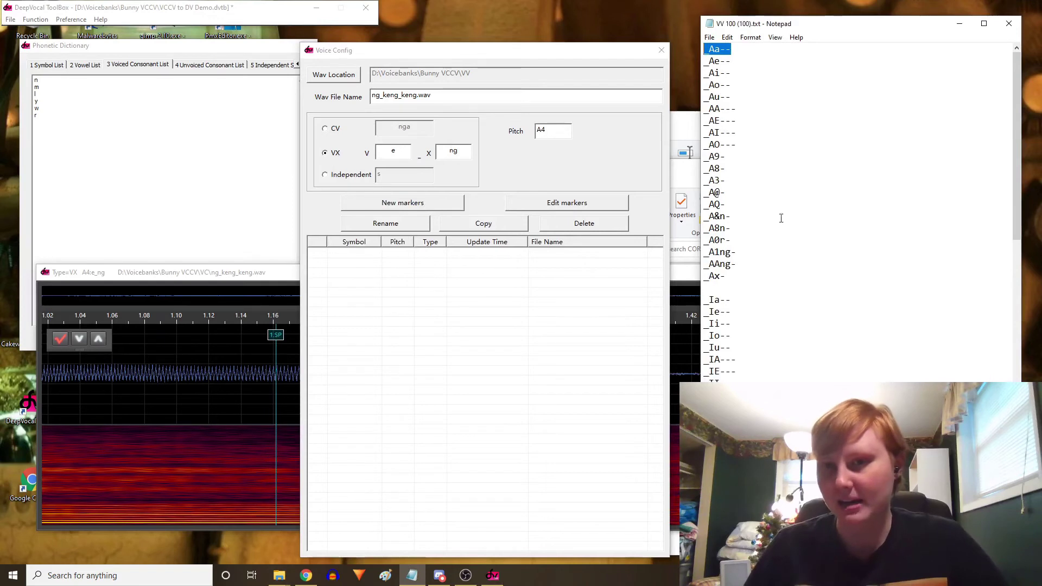
click(704, 228)
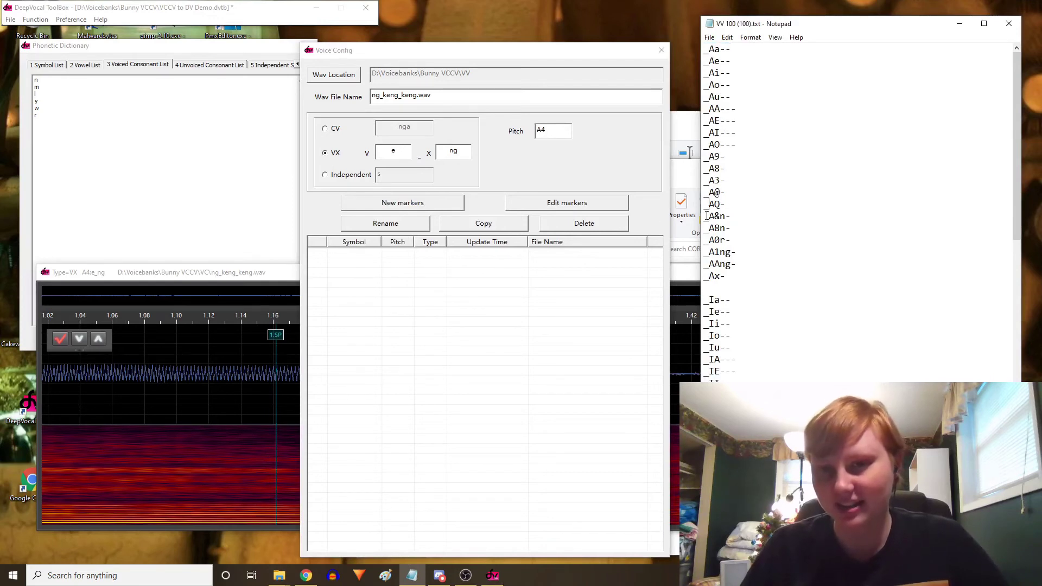
drag(706, 216, 730, 219)
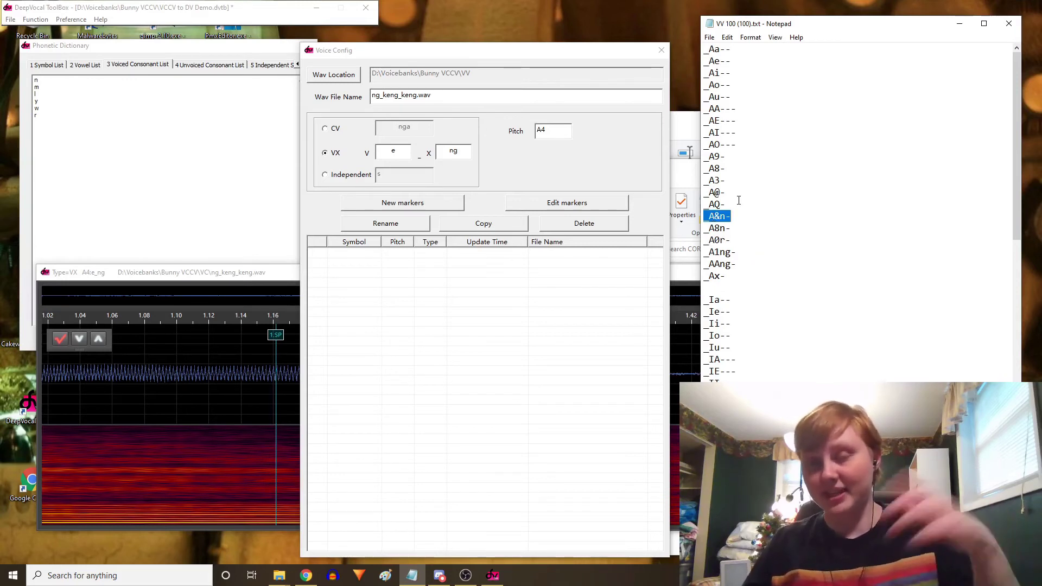
Step: Copy _Aa-- from the reclist and change the wav file name to _Aa--.wav
drag(732, 50, 706, 49)
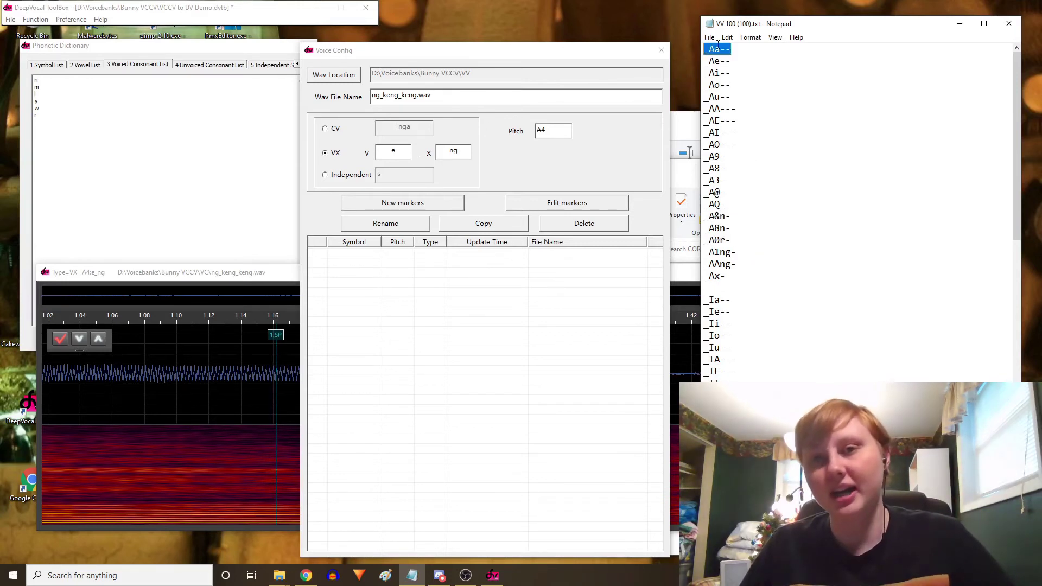
right_click(707, 48)
click(571, 82)
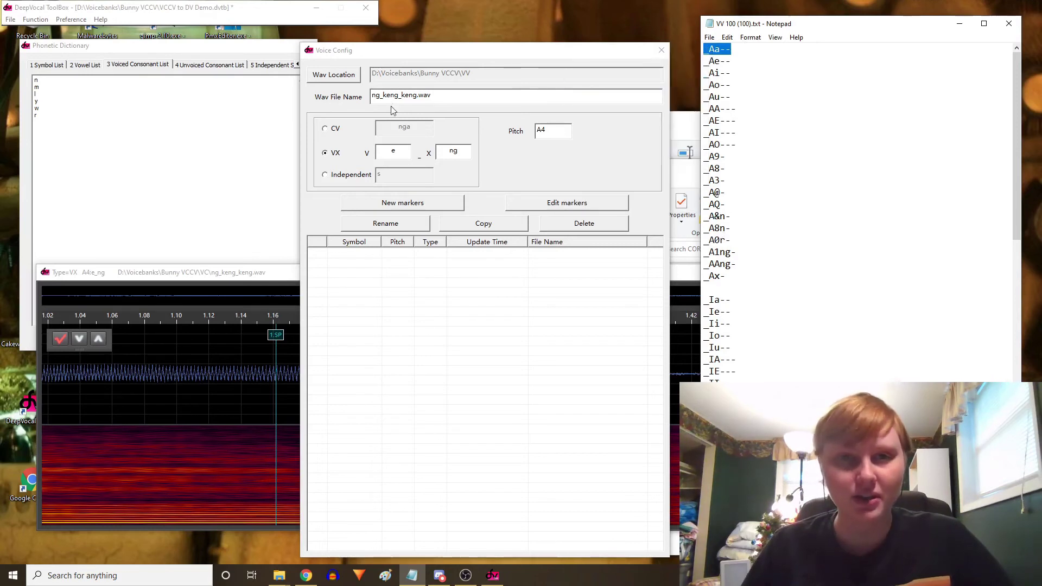
double_click(419, 97)
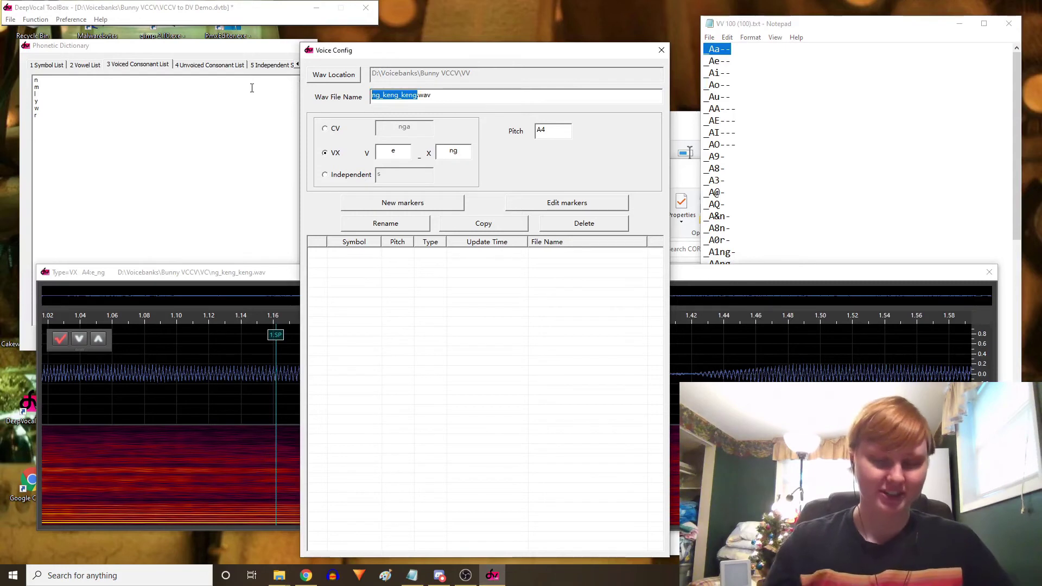
key(ctrl+v)
Step: Set the VX symbol to A as V and a as X, and create new markers for it
drag(380, 157, 418, 158)
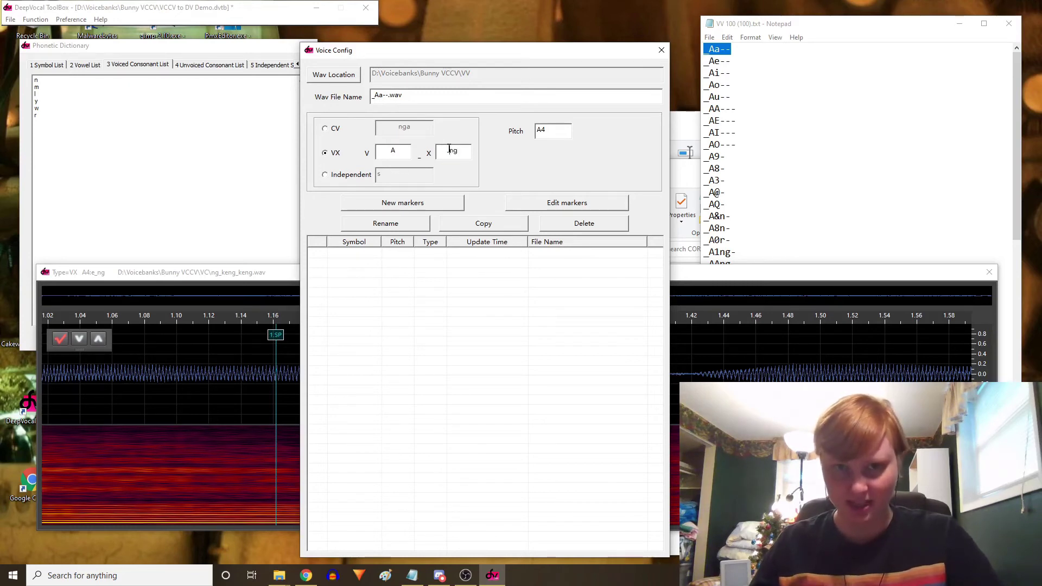
drag(449, 151, 487, 157)
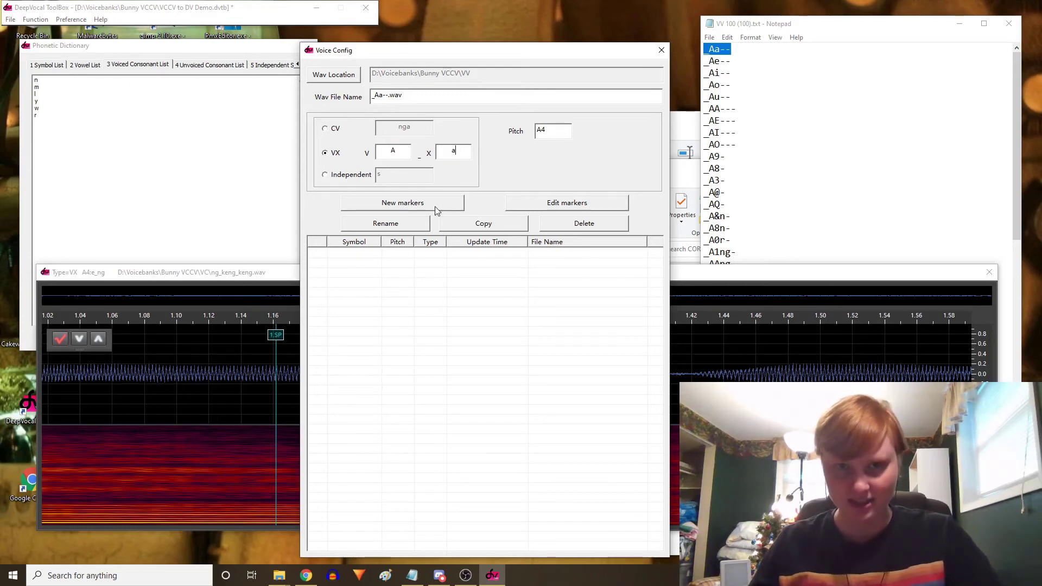
text(a)
click(435, 211)
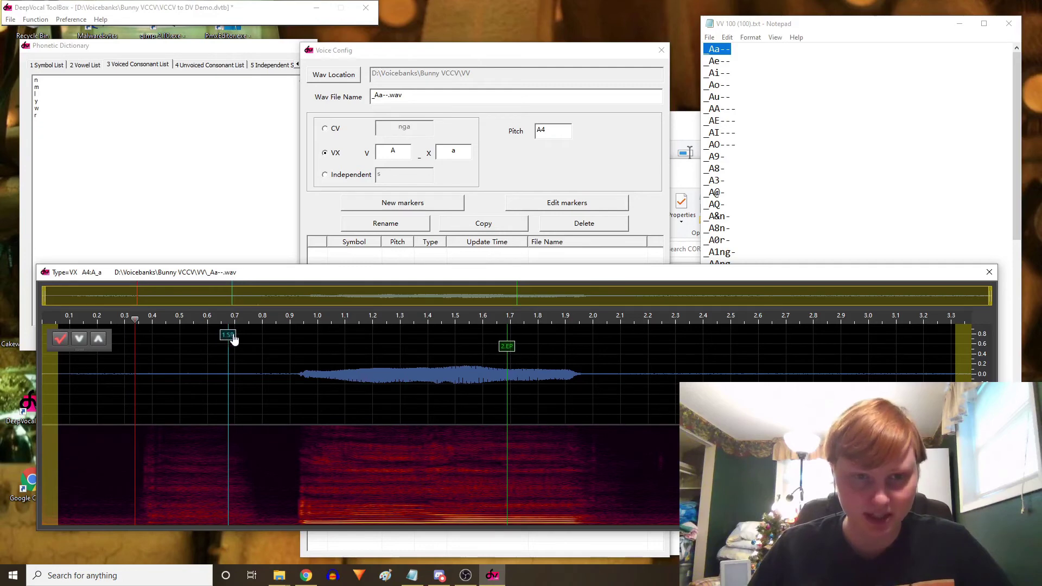
Step: Place the A_a markers SP at about 1.16 s and EP at about 1.53 s, and save them
mouse_move(234, 339)
mouse_down()
mouse_move(407, 340)
mouse_move(363, 346)
mouse_up()
scroll(487, 397, up, 3)
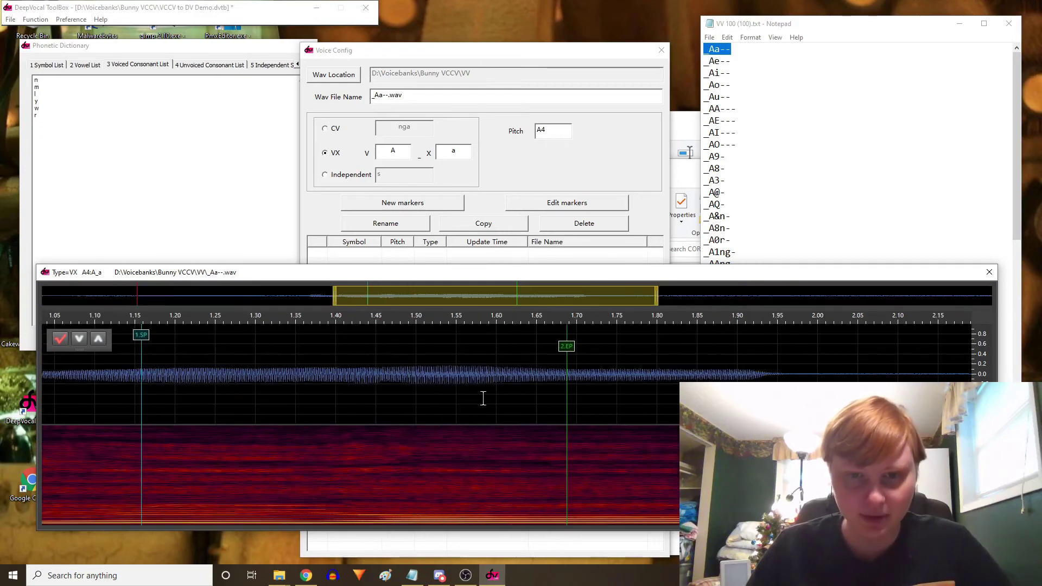
drag(565, 348, 440, 356)
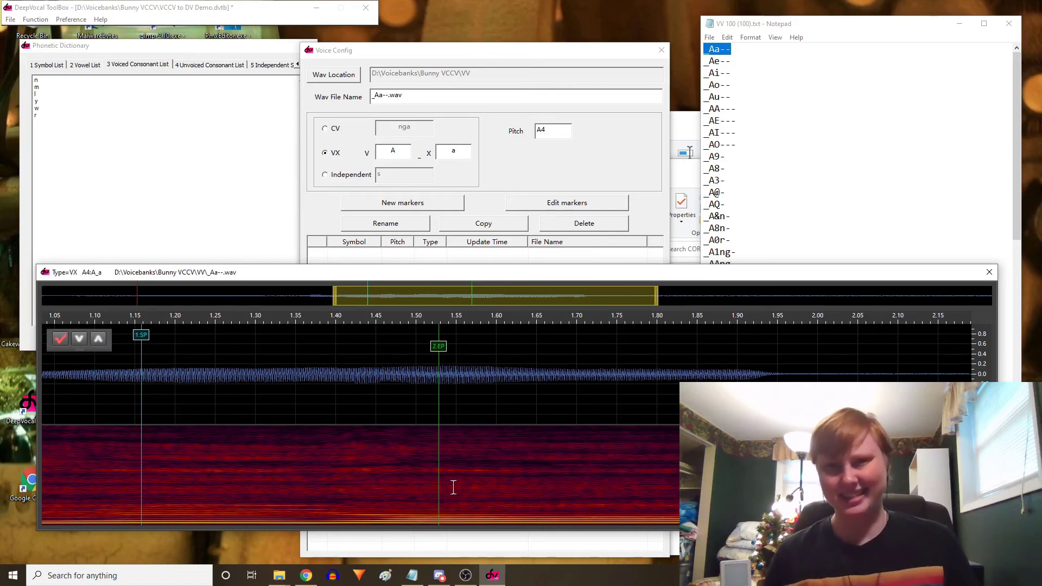
scroll(387, 466, up, 2)
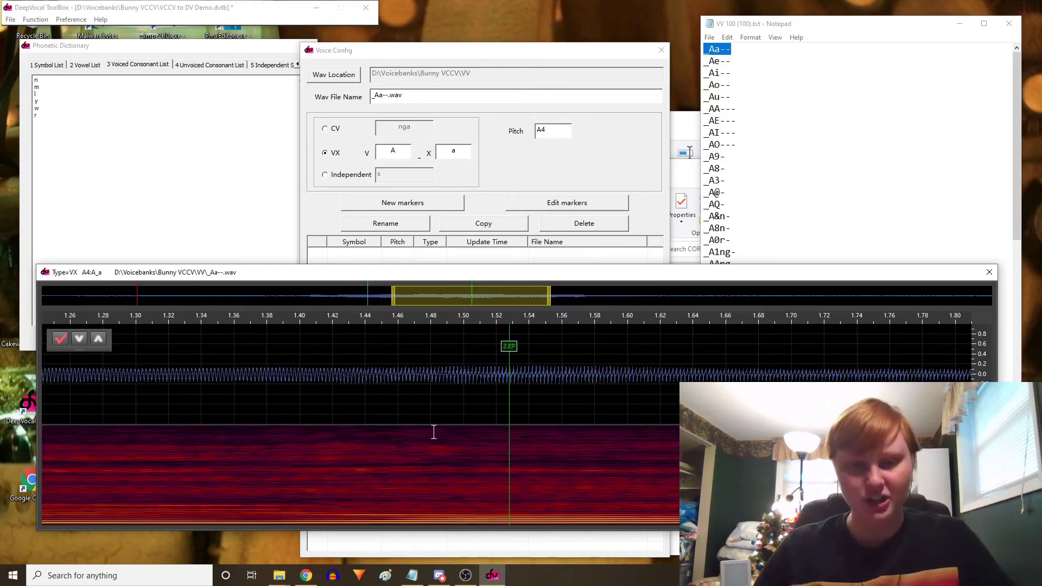
scroll(439, 430, down, 2)
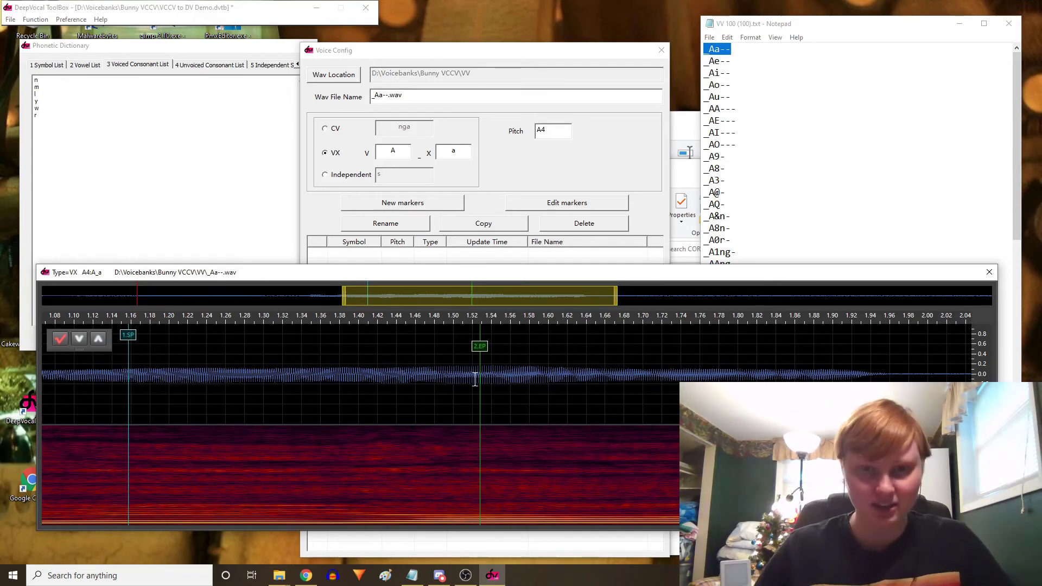
drag(481, 355, 483, 356)
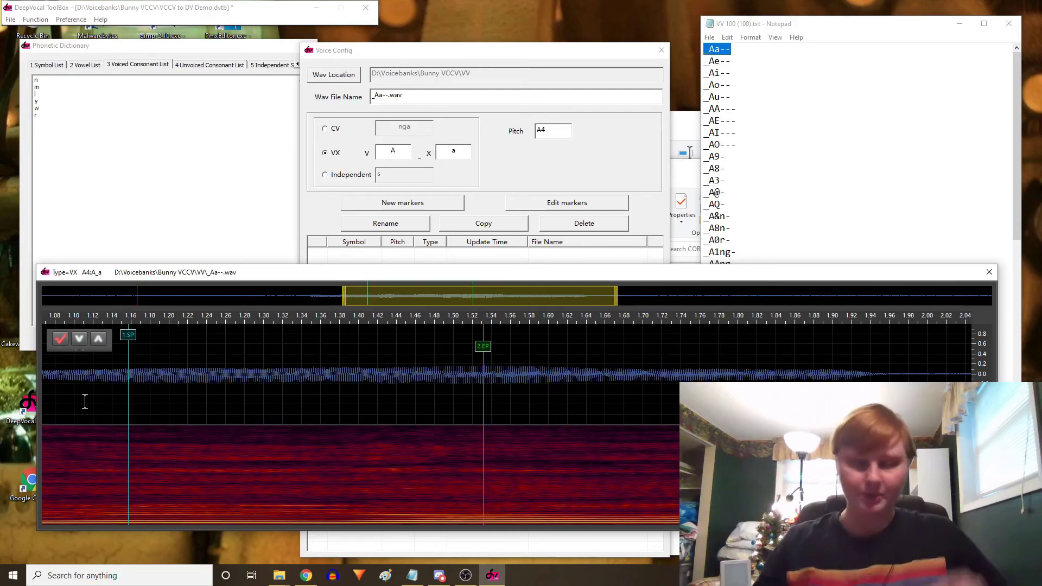
click(60, 339)
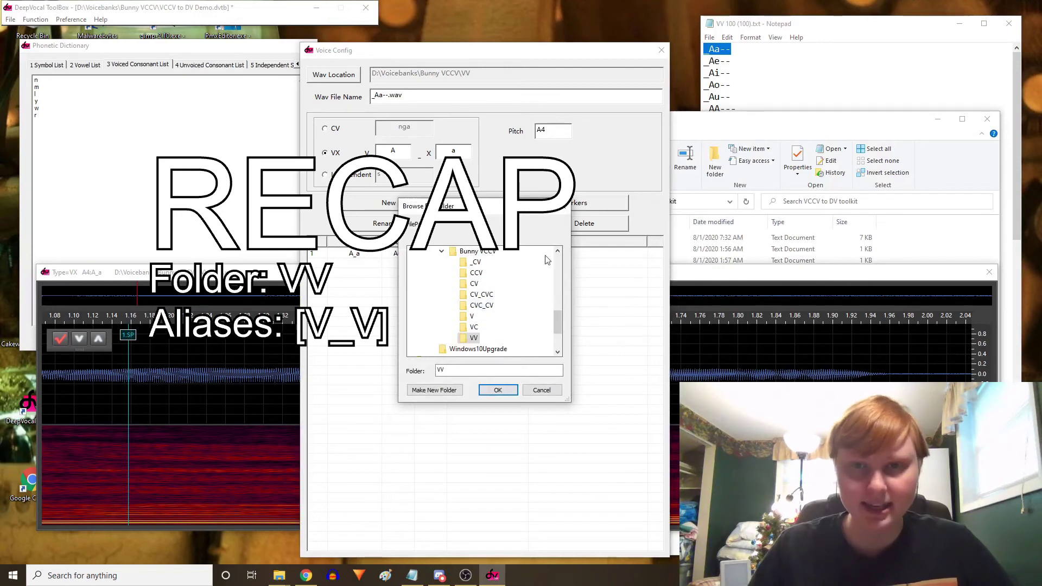
click(540, 391)
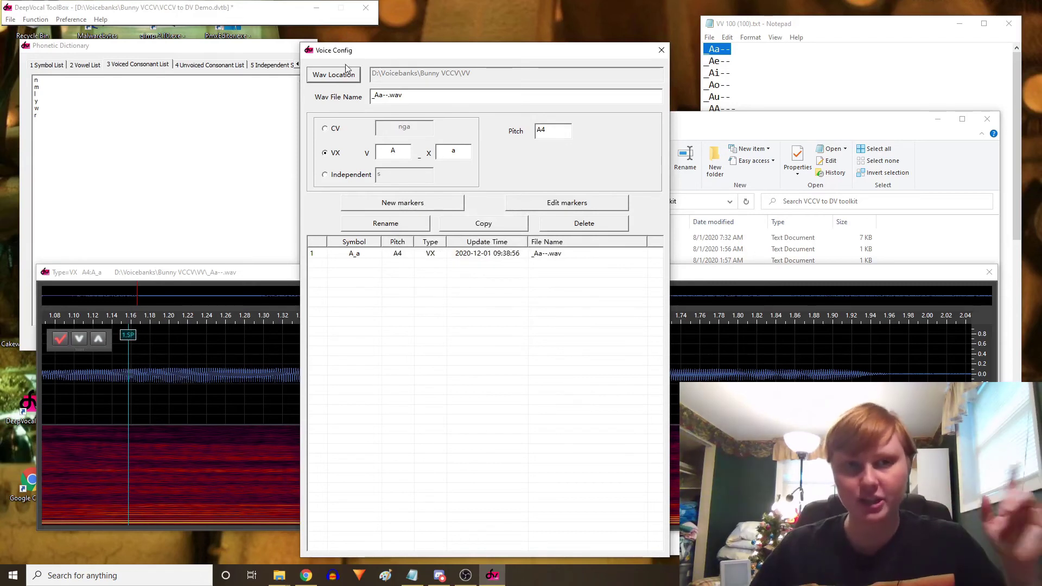
Step: Add breath1 on a new line at the end of the phonetic dictionary's Independent Symbol List
click(272, 66)
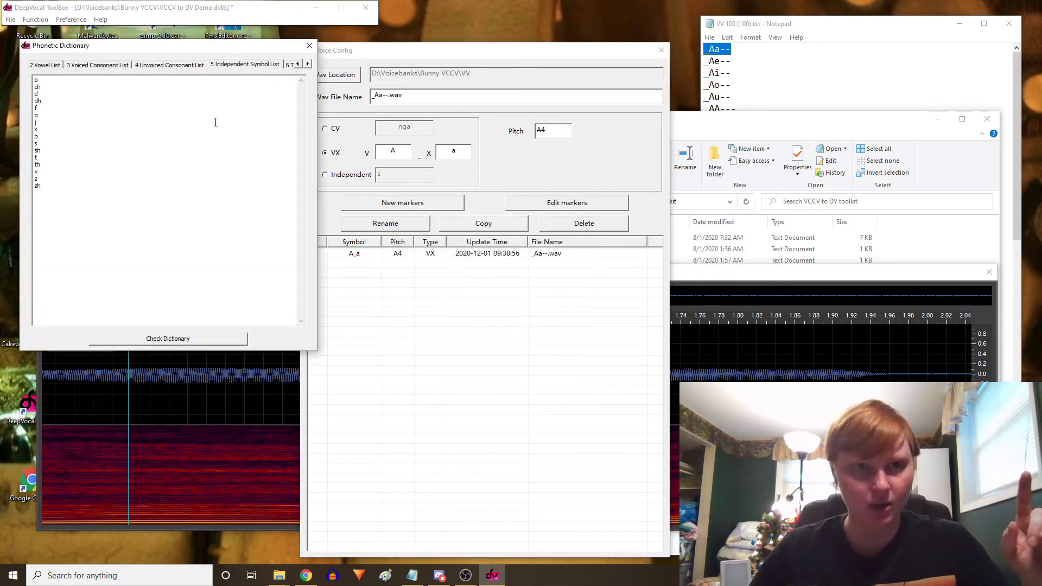
click(242, 221)
key(Return)
text(Bre)
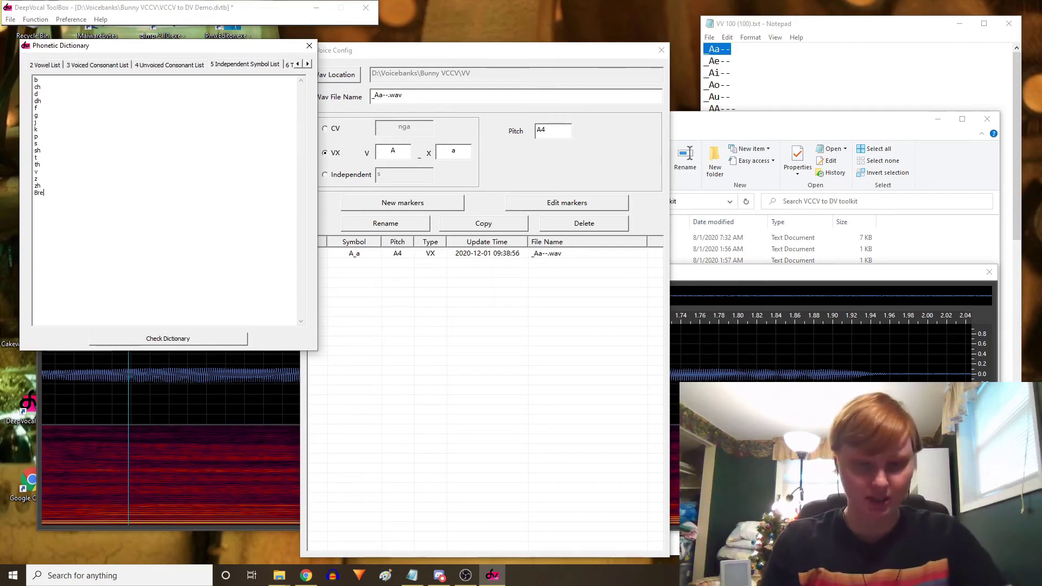
text(ath1)
key(Home)
key(Delete)
text(b)
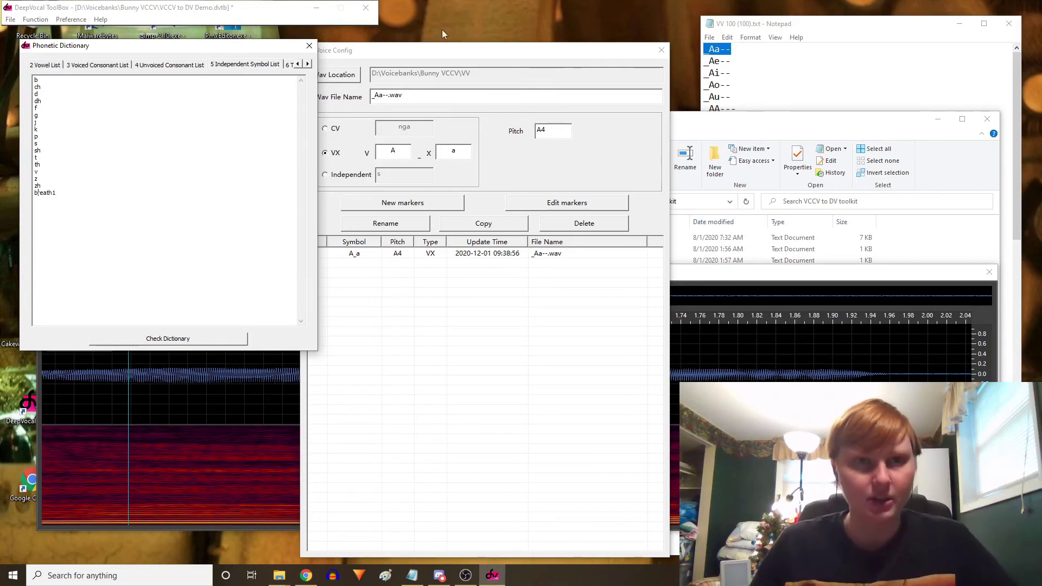
Step: Change the wav location to the main Bunny VCCV folder
click(334, 74)
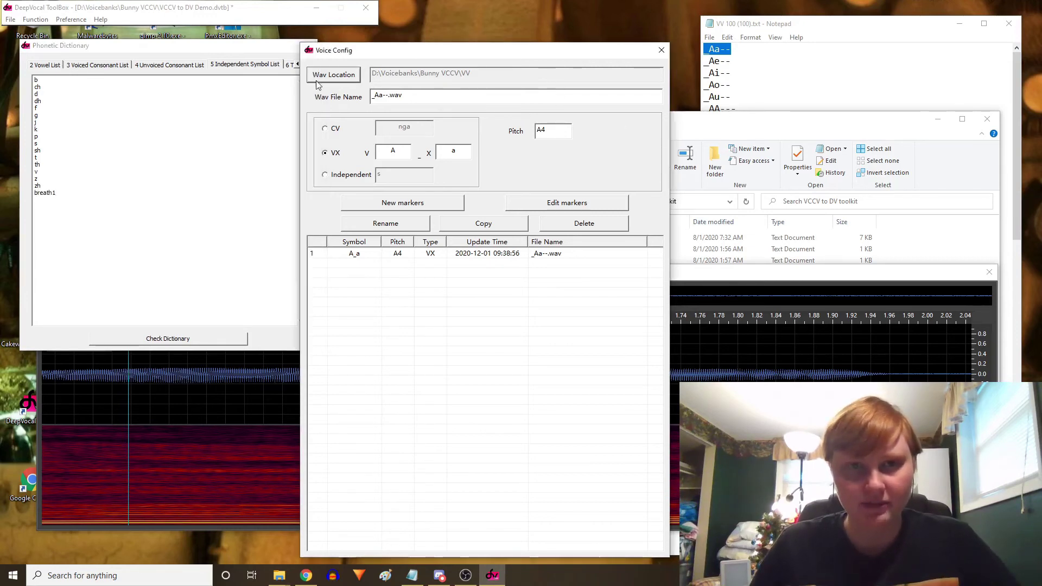
scroll(477, 267, up, 1)
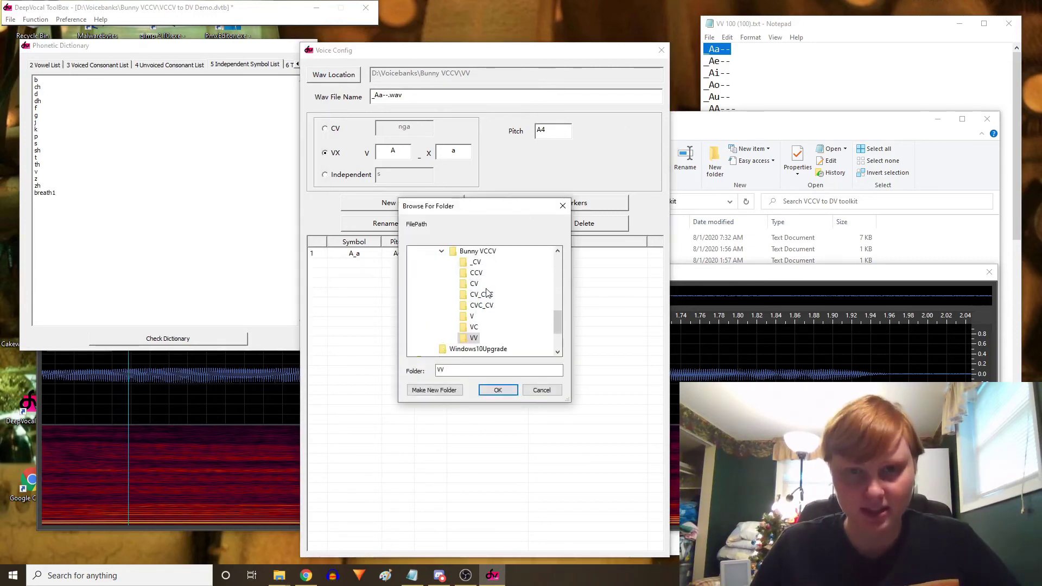
click(478, 251)
click(497, 391)
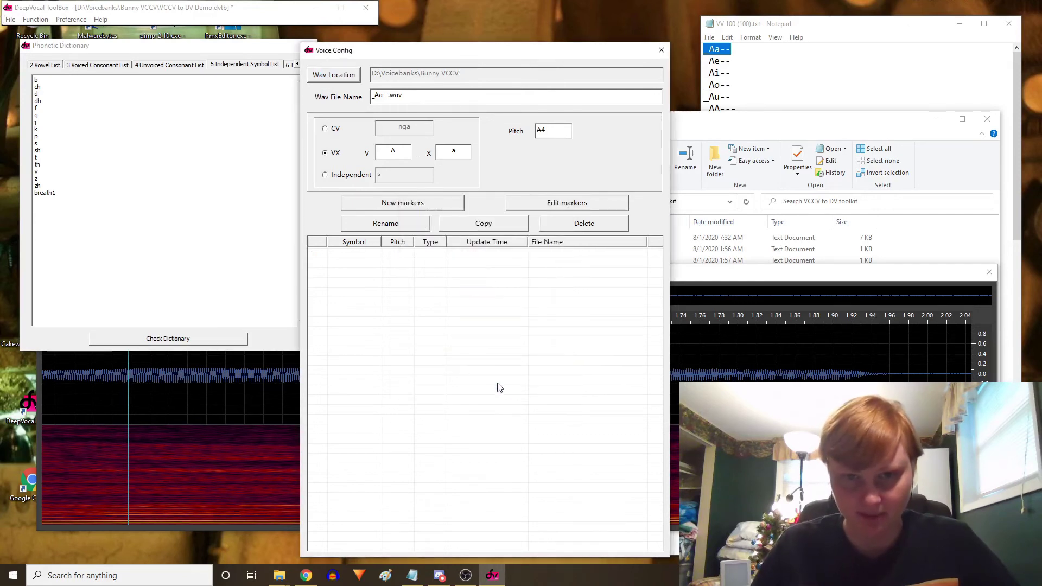
Step: Set the wav file name to br1.wav and the Independent symbol to breath1, and create new markers for it
click(326, 174)
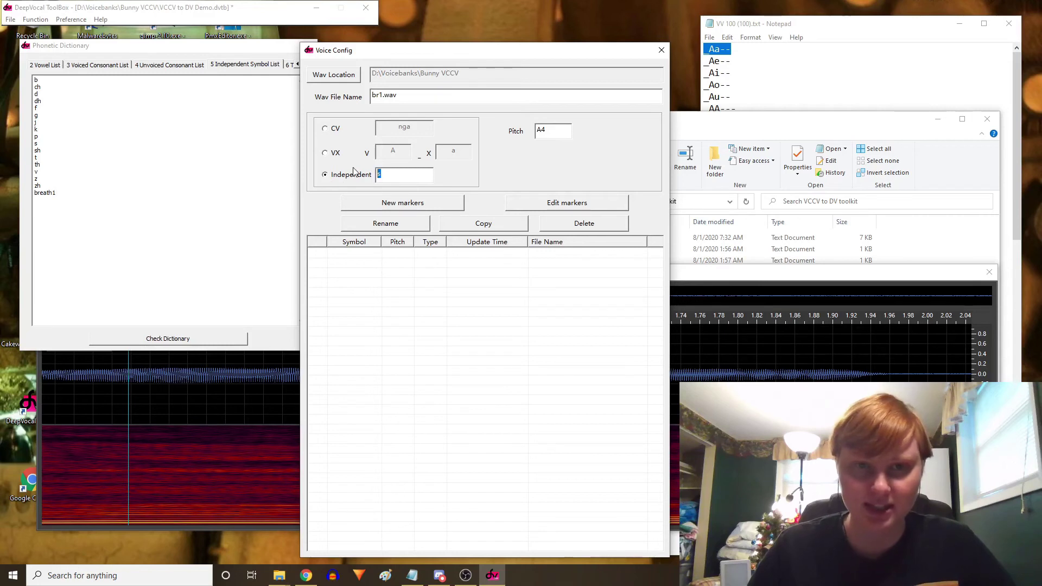
text(breath)
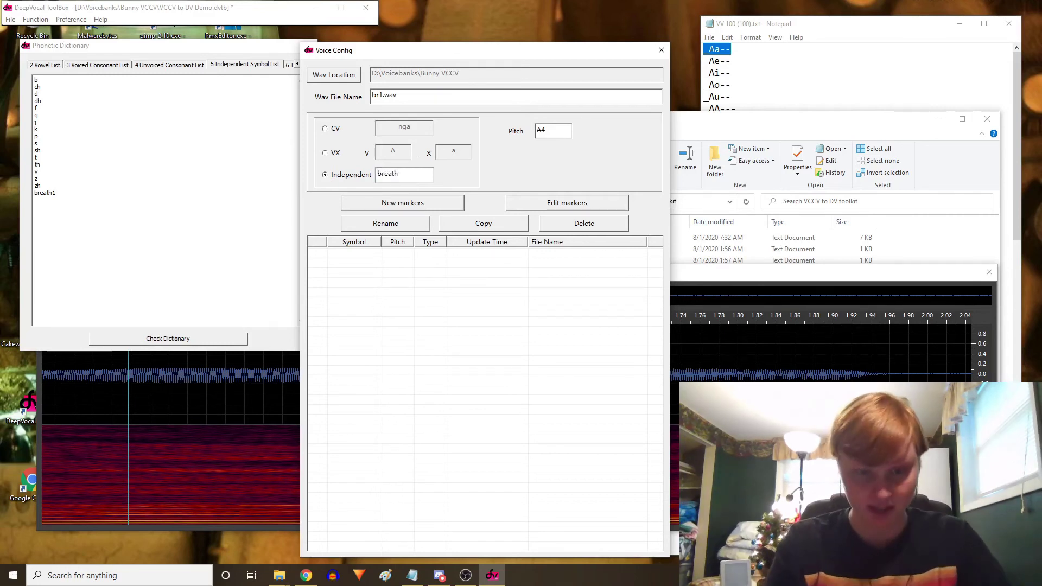
text(1)
click(423, 204)
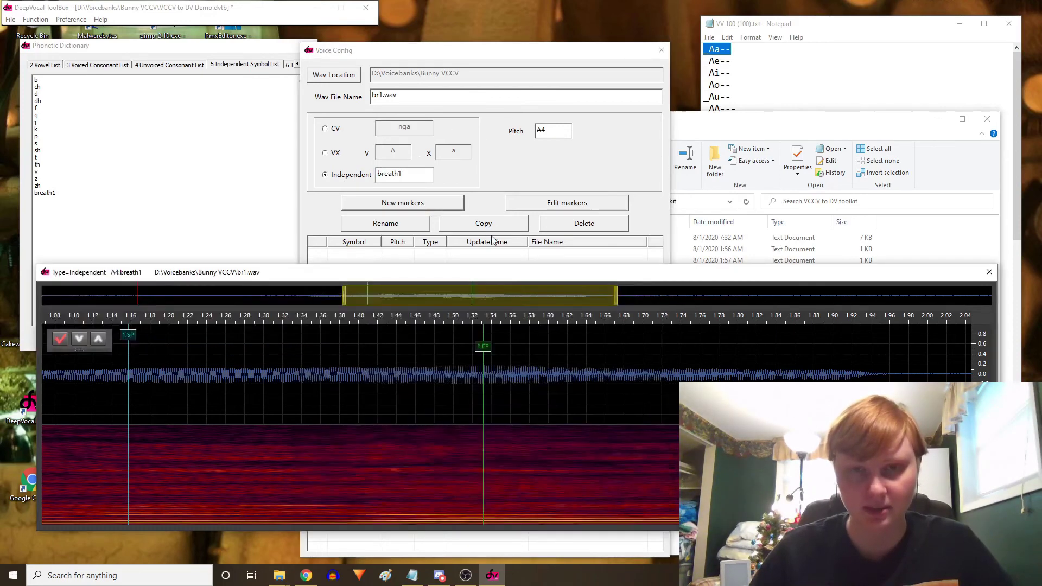
Step: Place the breath1 markers SP at about 0.15 s and EP at about 0.53 s, and save them
drag(229, 336, 247, 336)
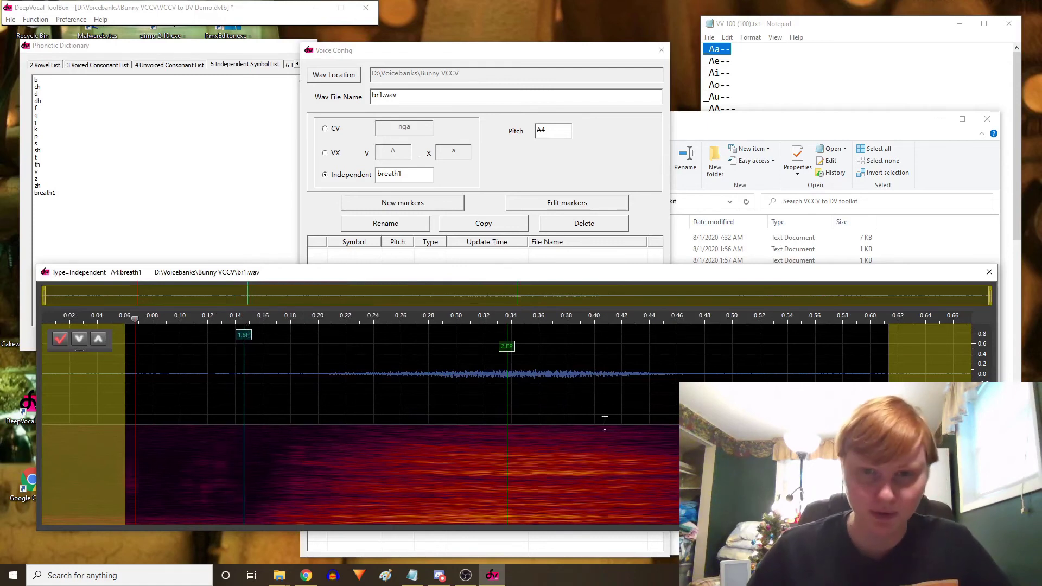
mouse_move(489, 359)
mouse_down()
mouse_move(776, 361)
mouse_move(767, 354)
mouse_up()
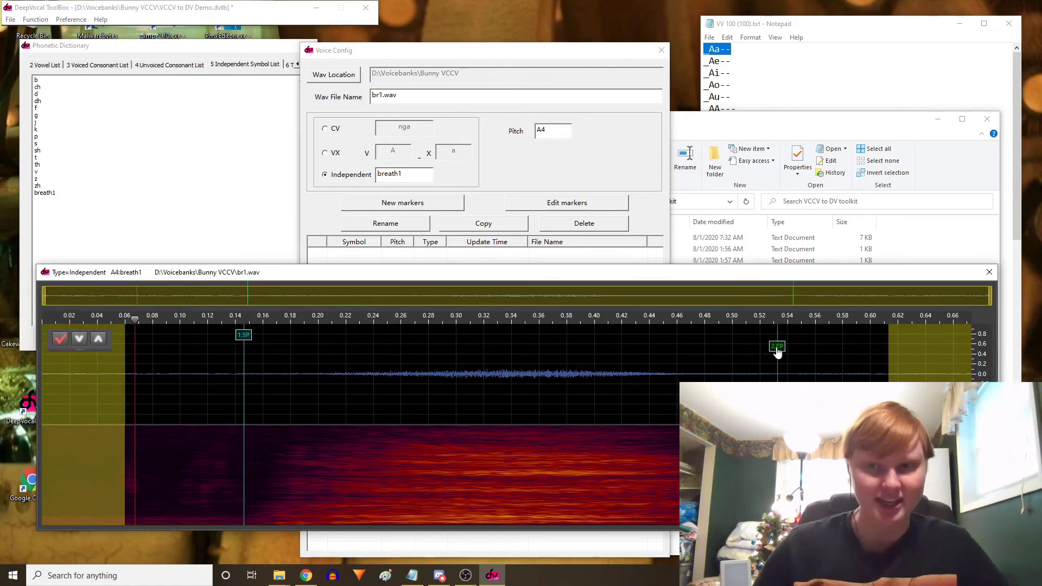
click(60, 339)
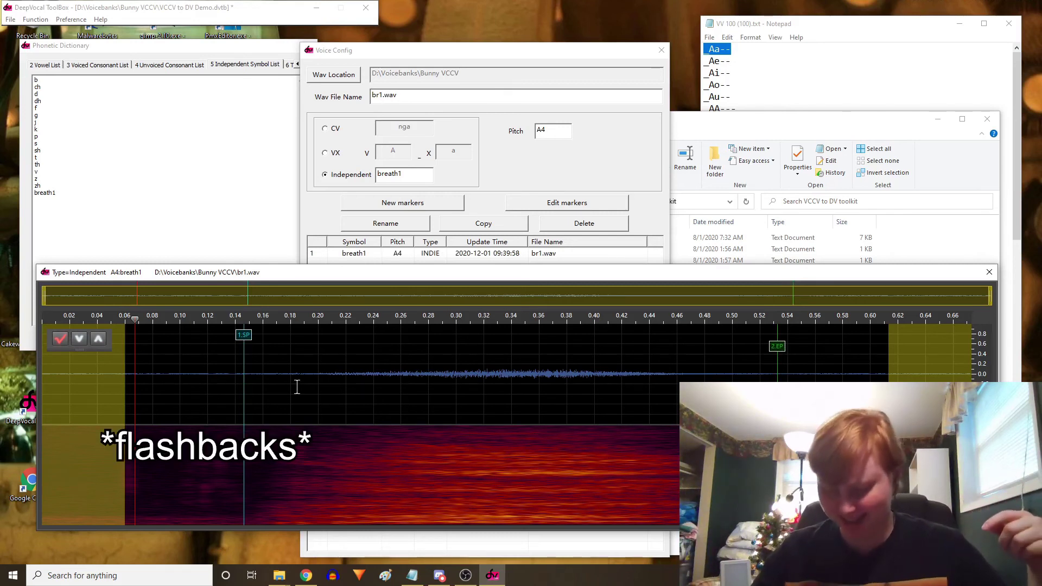
Step: Close the Voice Config and Phonetic Dictionary windows
click(486, 190)
click(661, 50)
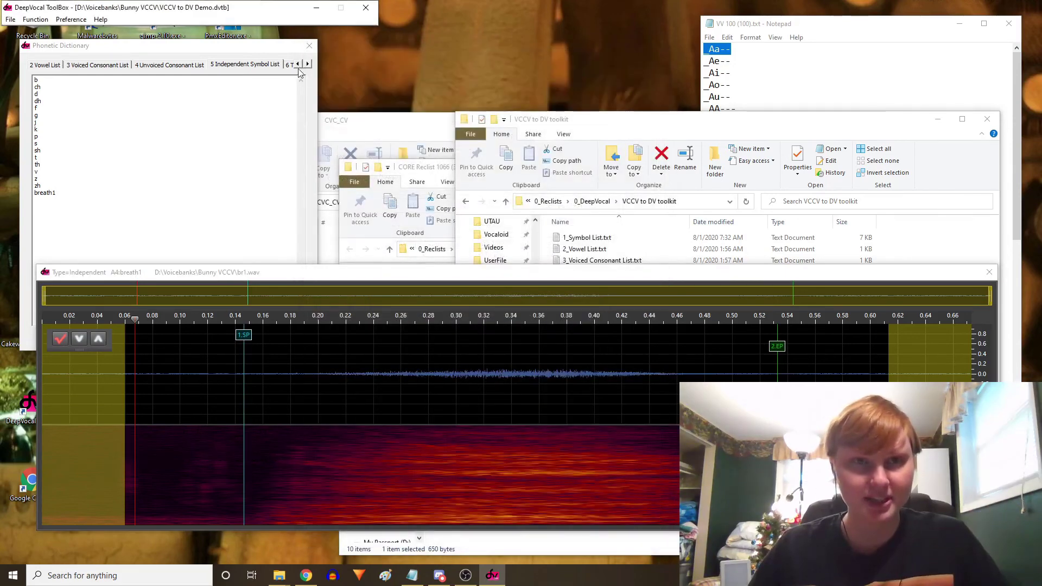
click(312, 45)
Step: Open Build Voice Bank and add the main Bunny VCCV folder from the Voicebanks folder on drive D as a wav location
click(34, 19)
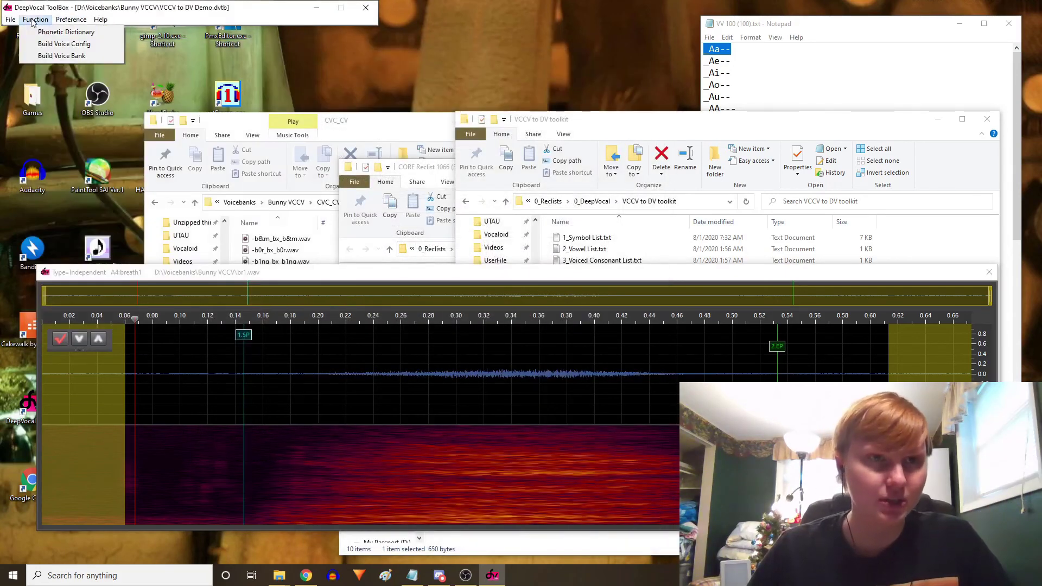
click(68, 63)
drag(228, 16, 250, 57)
click(114, 89)
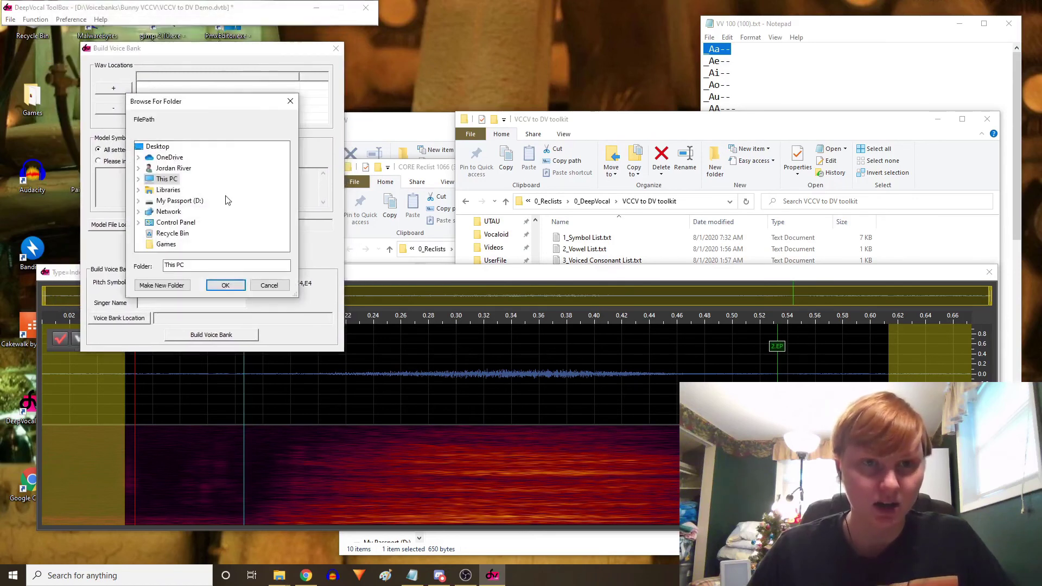
click(138, 200)
scroll(154, 206, down, 5)
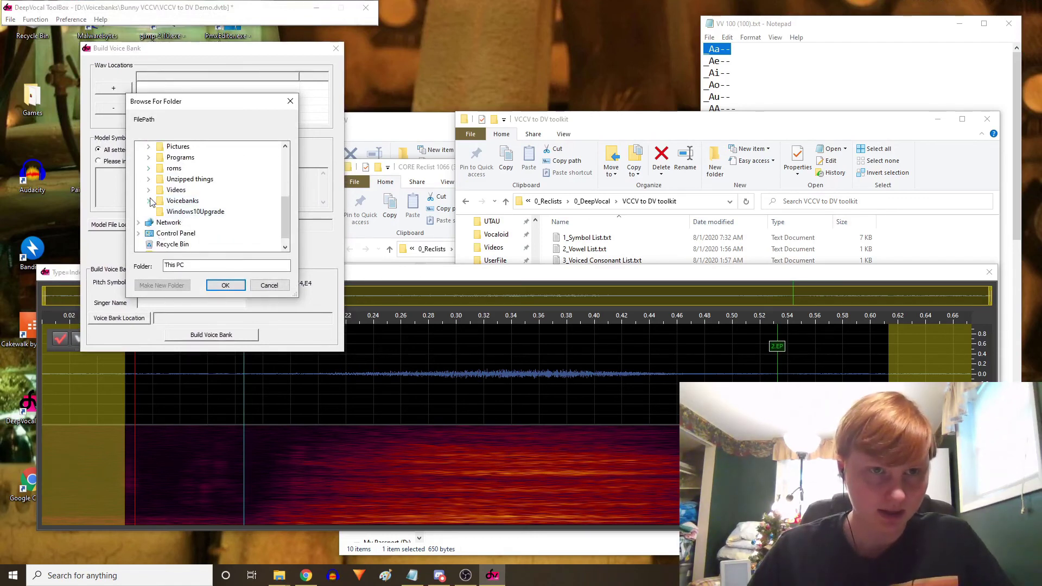
click(149, 201)
scroll(152, 201, down, 3)
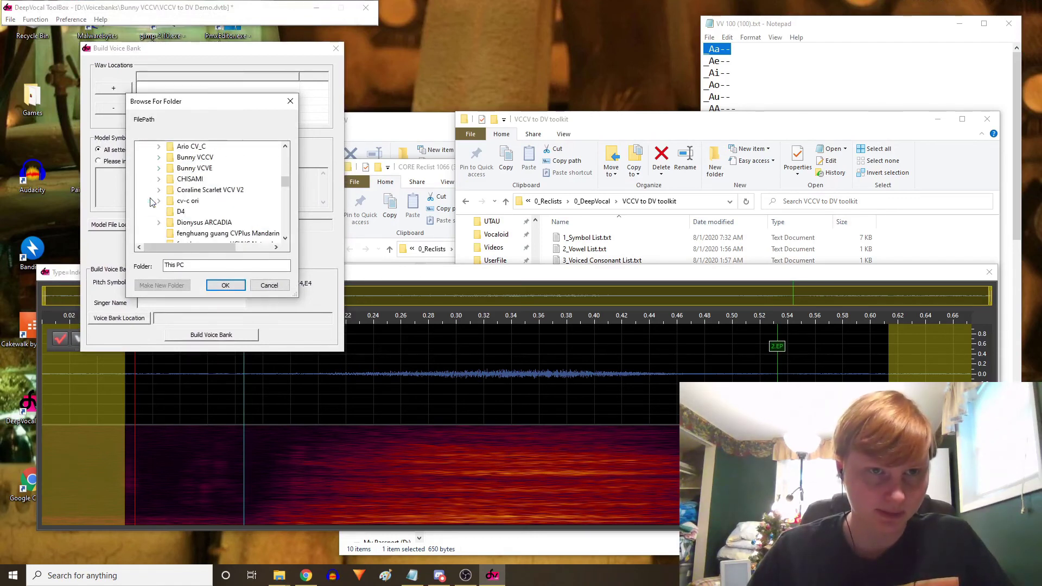
click(161, 157)
click(193, 158)
click(194, 147)
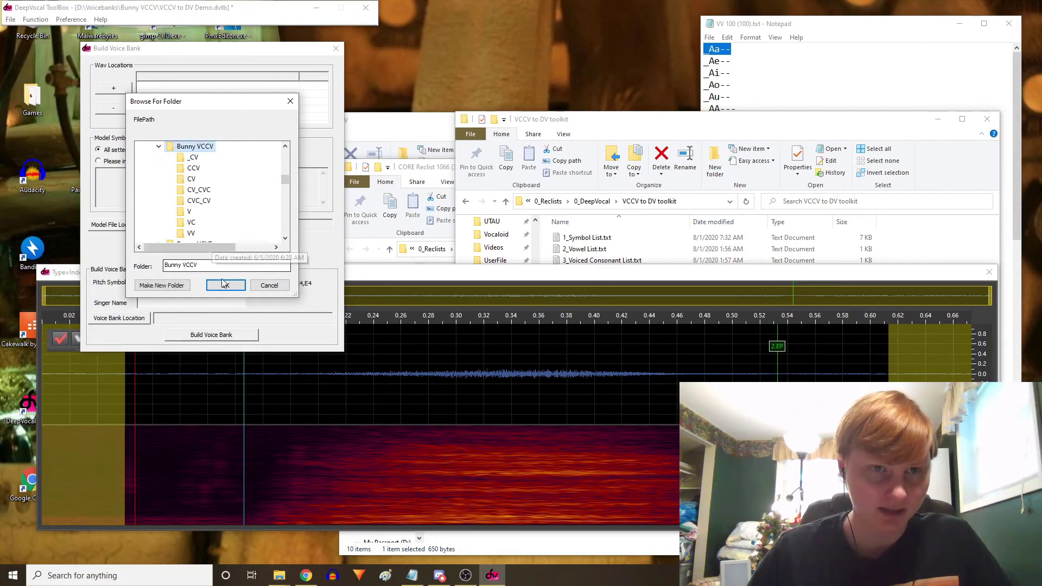
click(225, 285)
Step: Add the Bunny VCCV subfolders, including _CV, CCV, CV and CV_CVC, as further wav locations
click(112, 88)
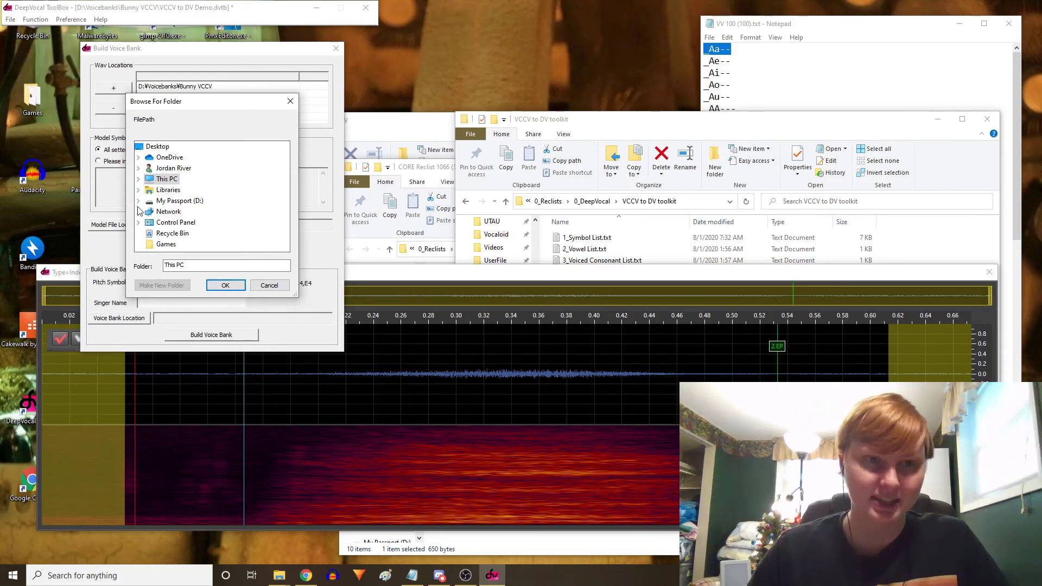
click(138, 200)
scroll(147, 198, down, 5)
scroll(151, 197, up, 1)
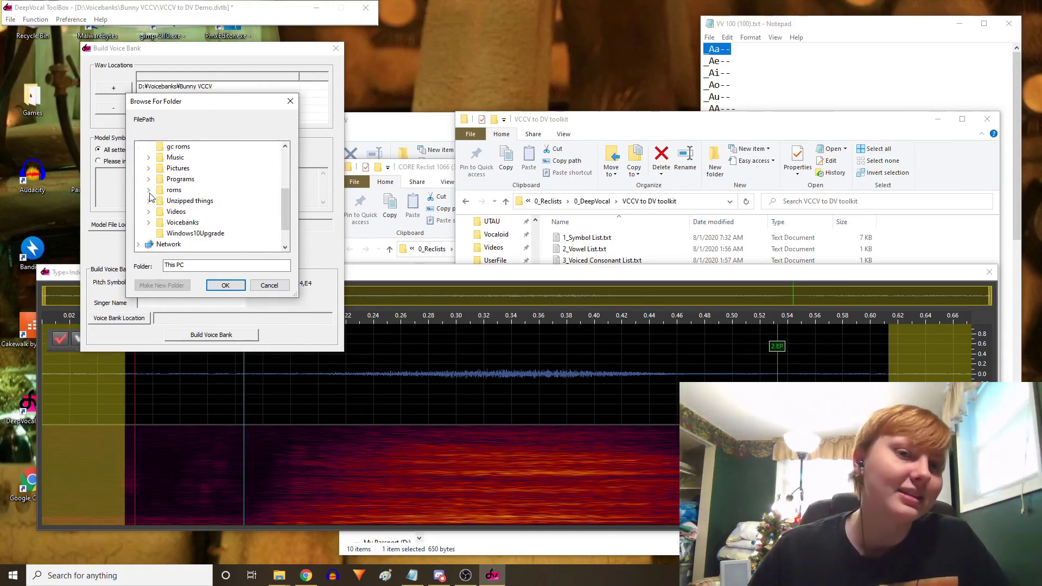
key(Escape)
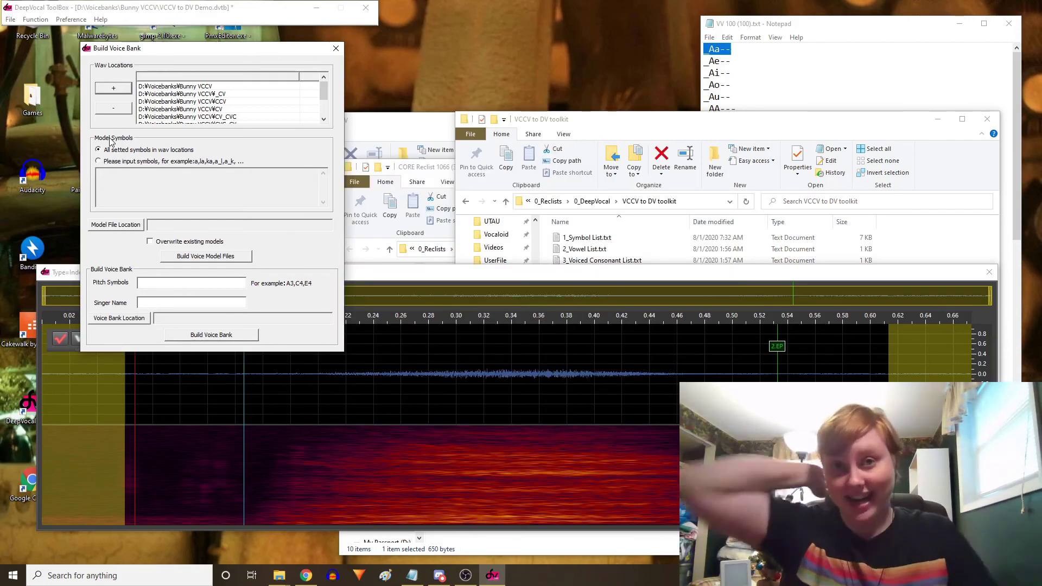
Step: Create a new folder named Models inside the Bunny VCCV folder and set it as the model file location
click(119, 224)
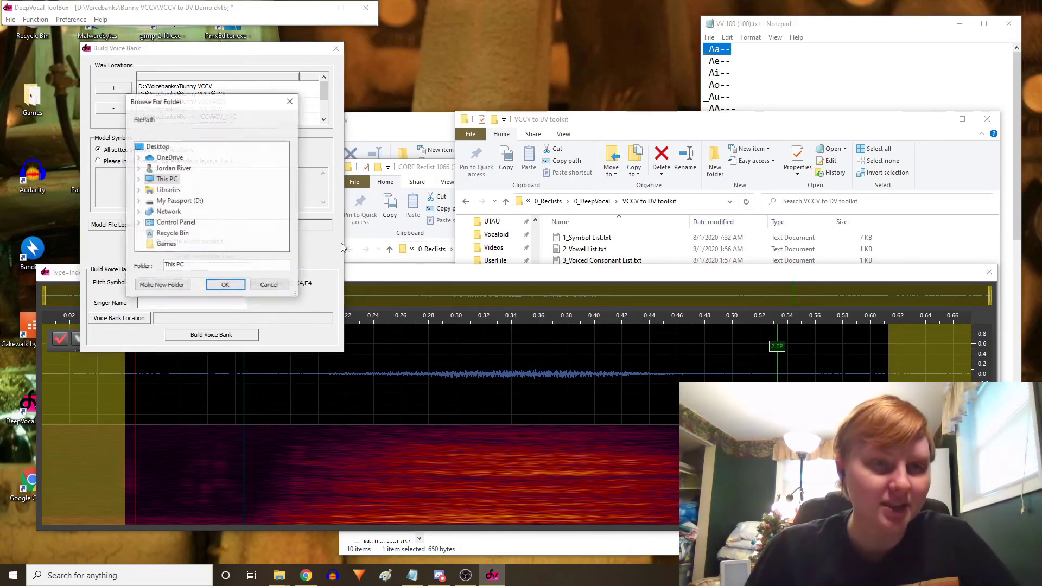
click(138, 201)
scroll(181, 222, down, 5)
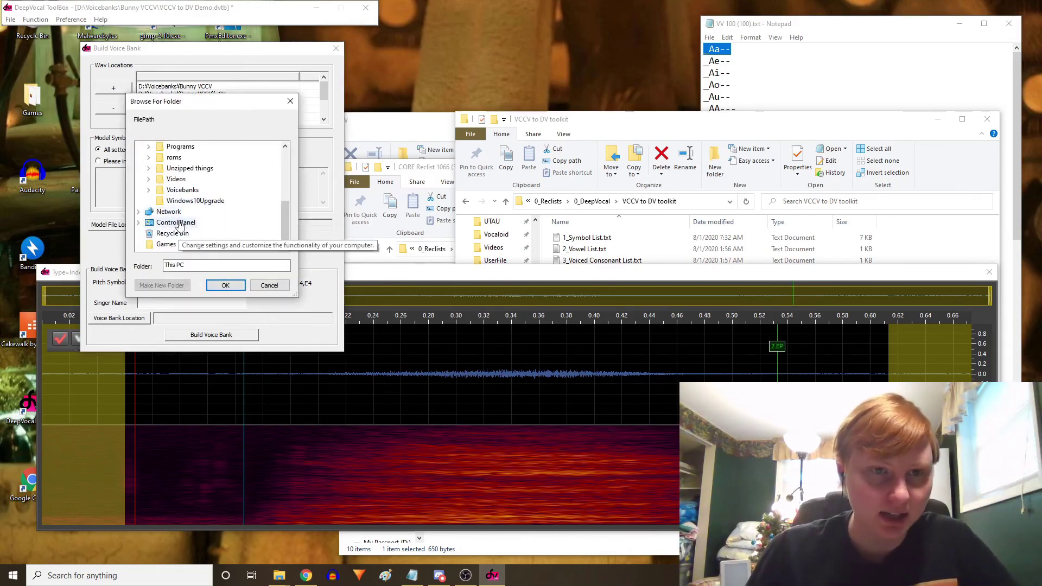
click(148, 190)
scroll(163, 204, down, 1)
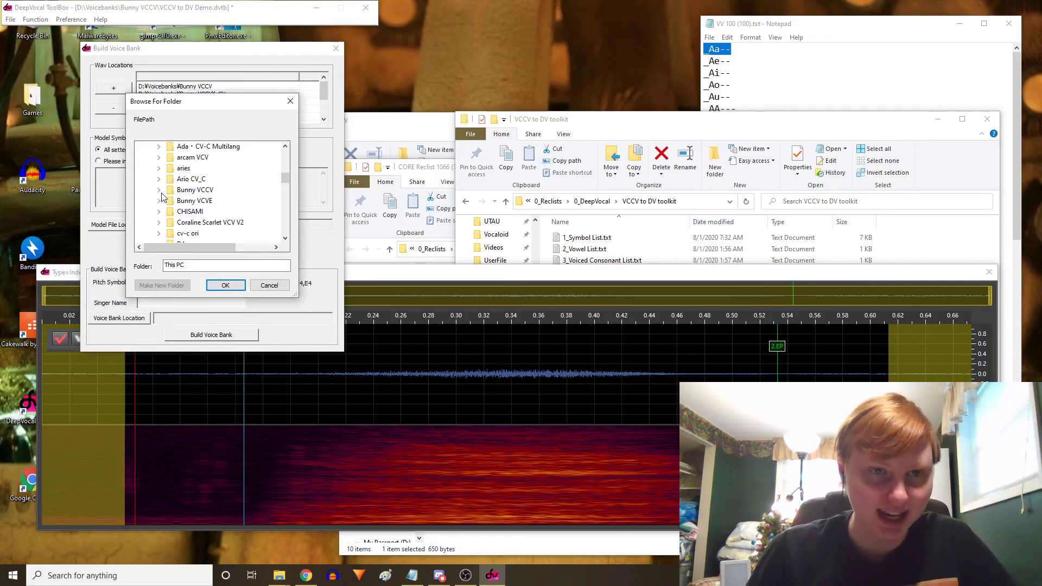
click(159, 190)
click(184, 147)
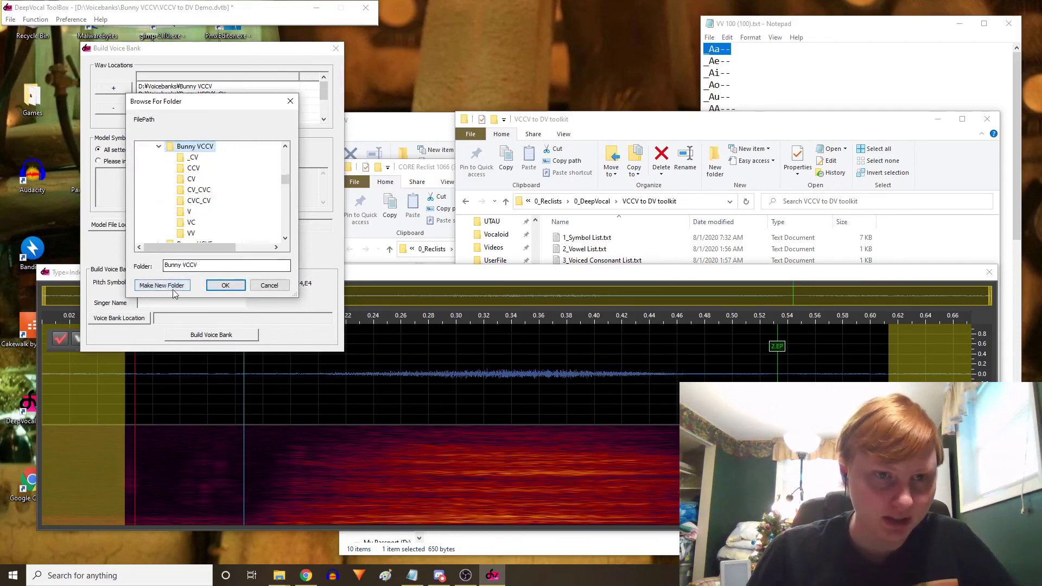
click(174, 286)
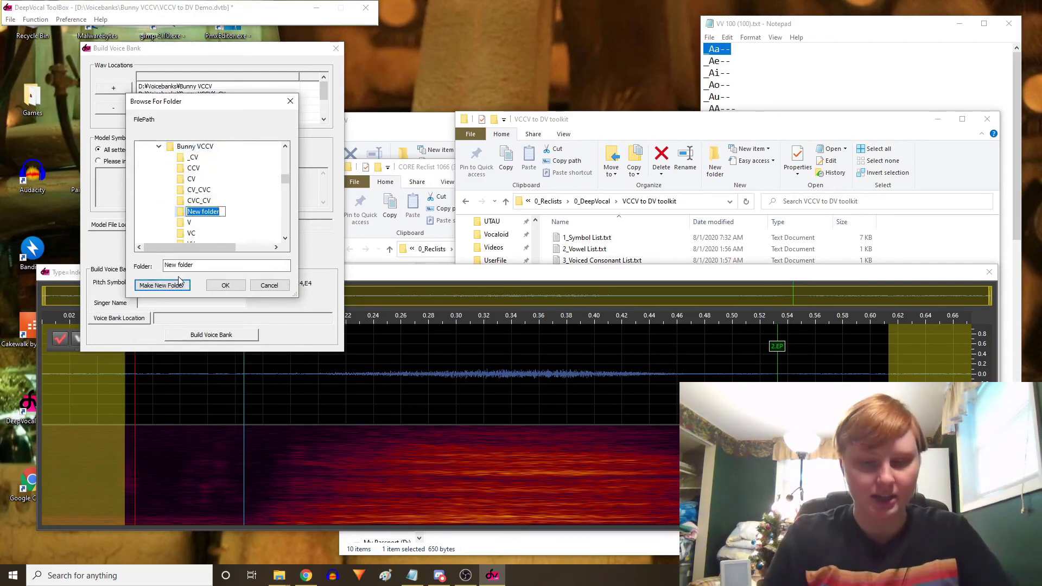
text(Models)
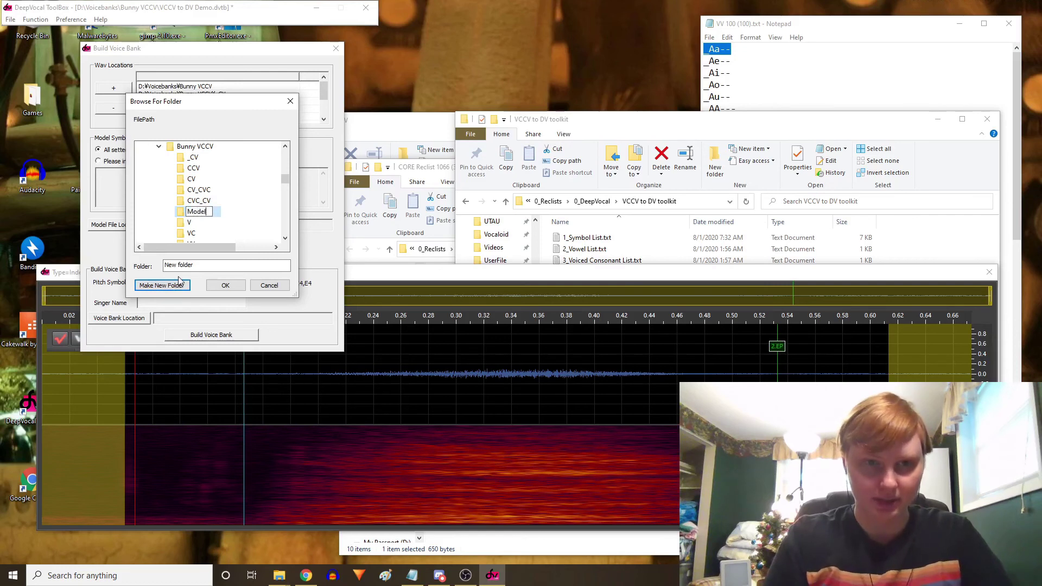
key(Return)
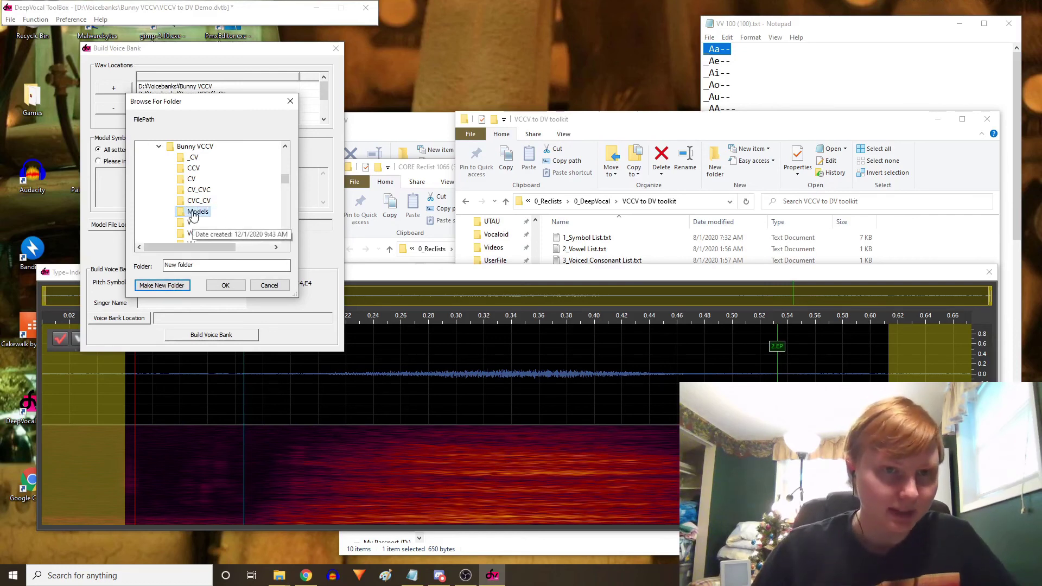
click(199, 216)
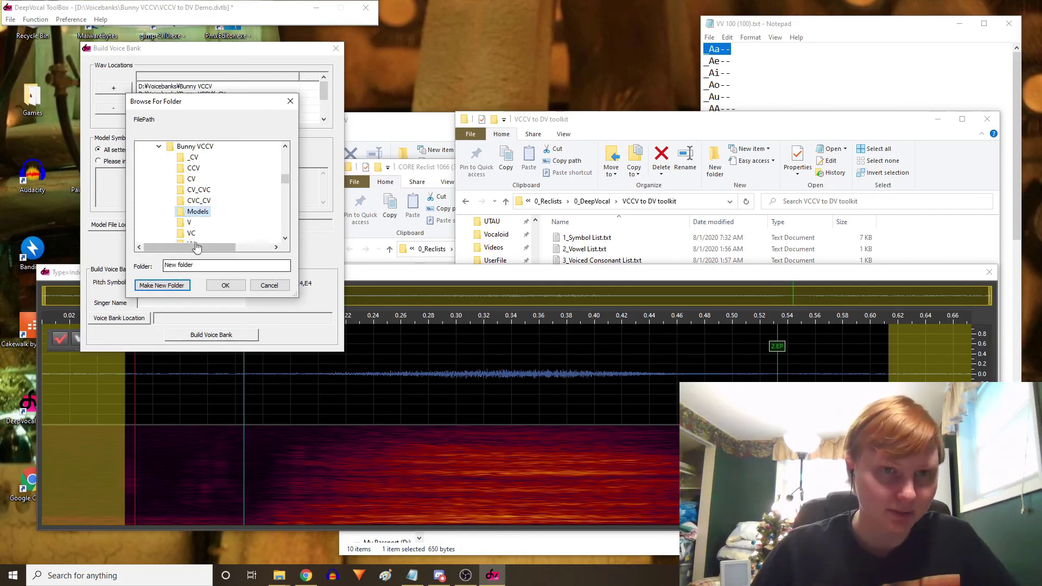
click(230, 289)
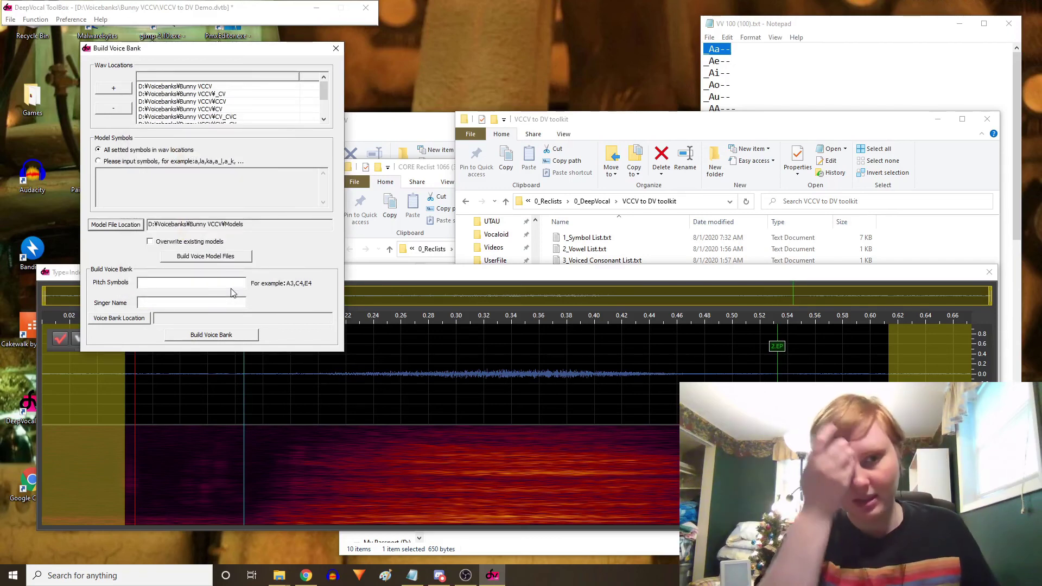
Step: Build the voice model files with the log saved as "model log" in the Bunny VCCV folder, and close the finished build window
click(248, 260)
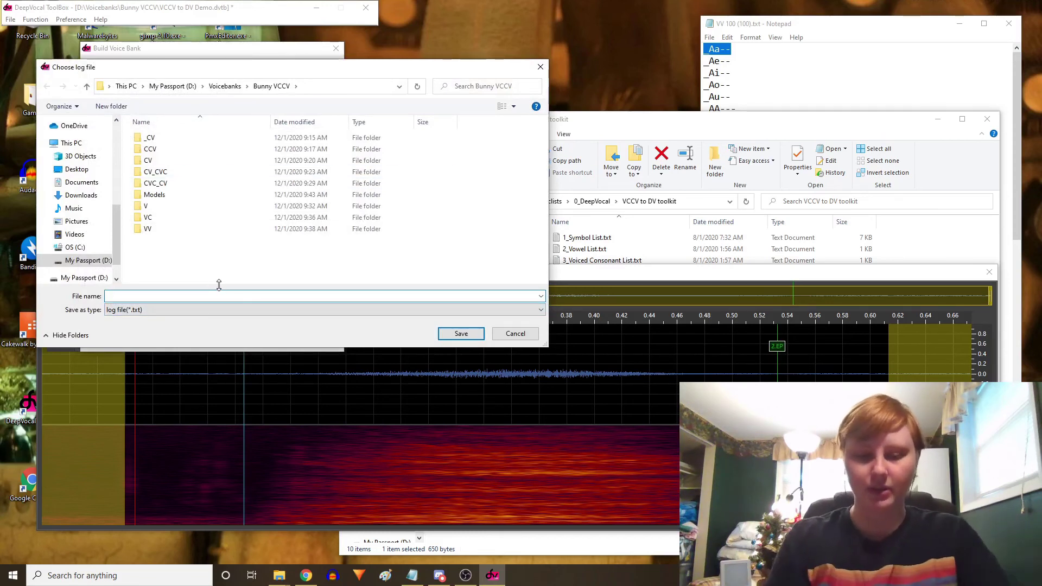
text(model lo)
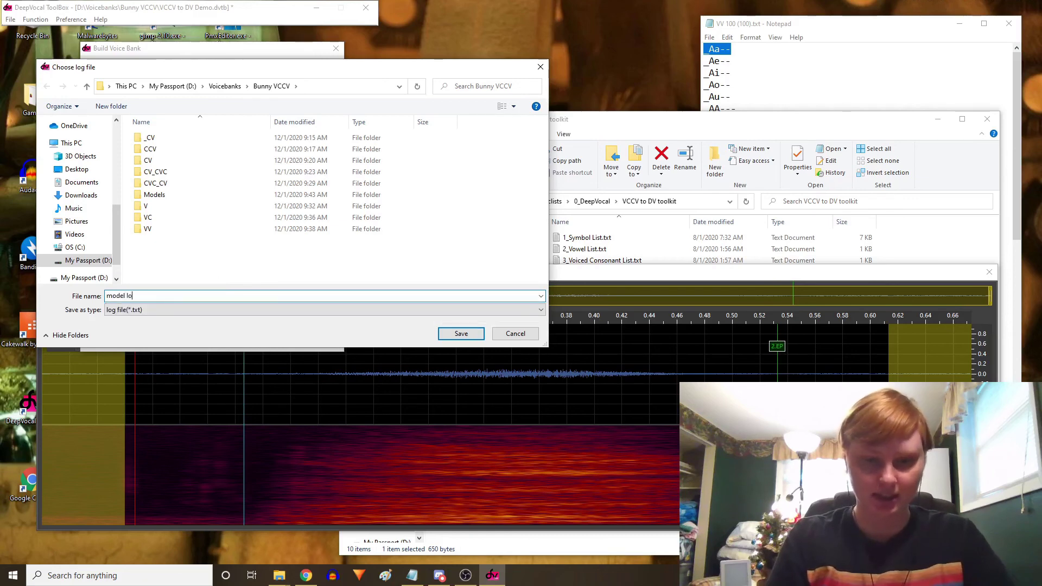
text(g)
key(Return)
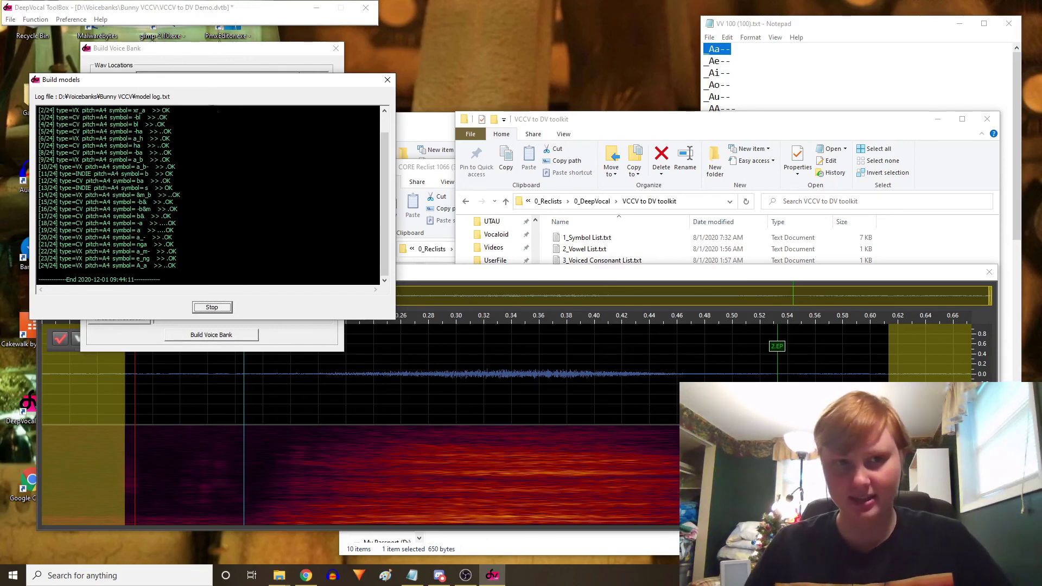
click(388, 79)
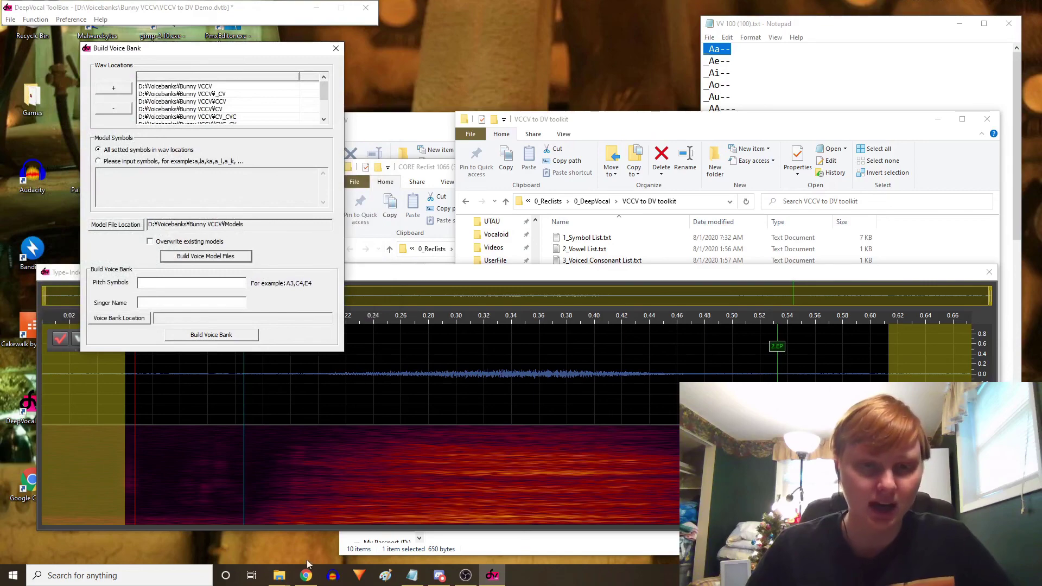
Step: Switch to File Explorer and open model log.txt from the Bunny VCCV folder for checking
mouse_move(278, 575)
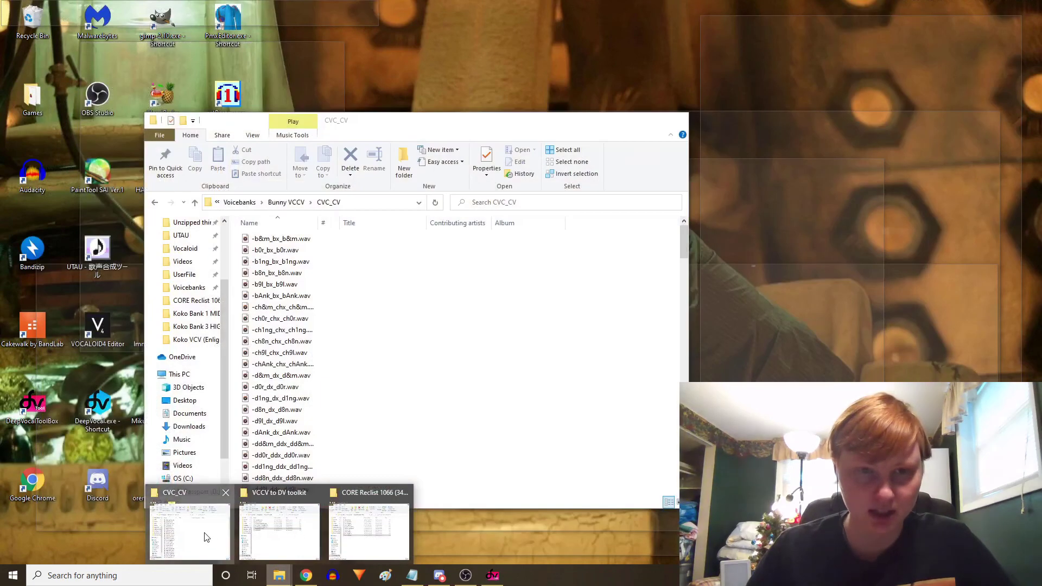
click(205, 535)
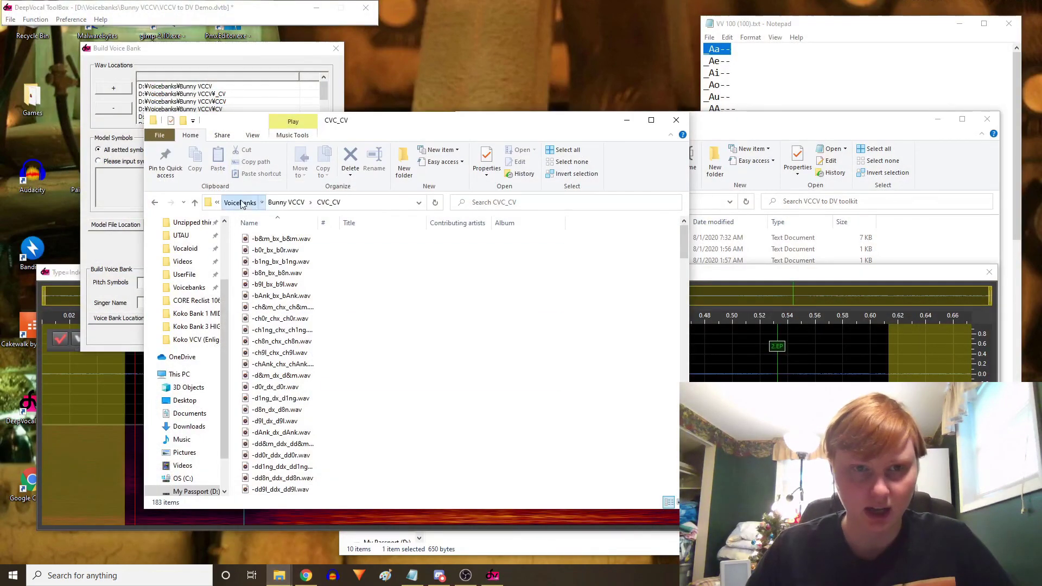
click(239, 202)
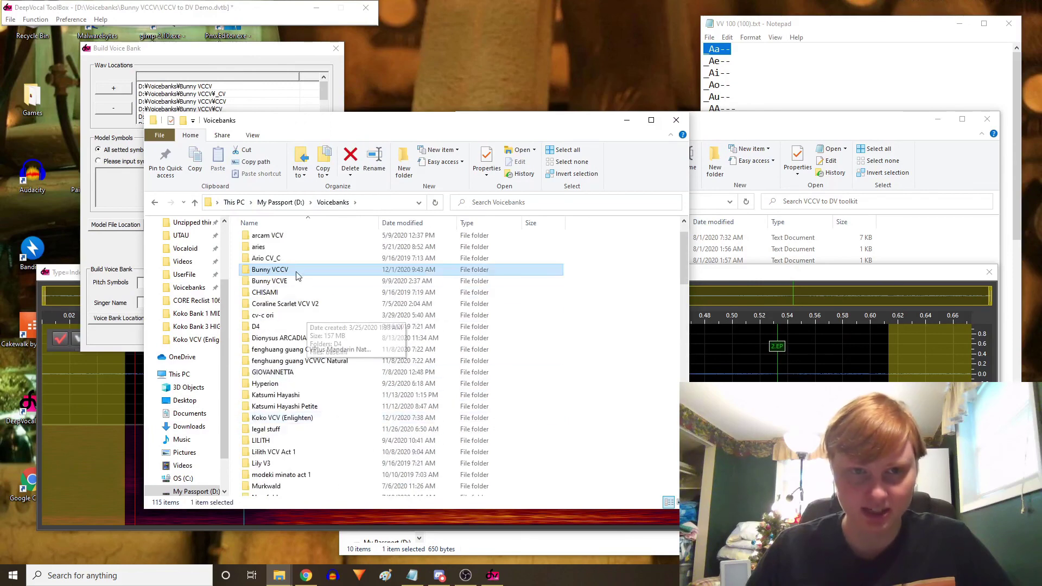
double_click(274, 270)
double_click(309, 376)
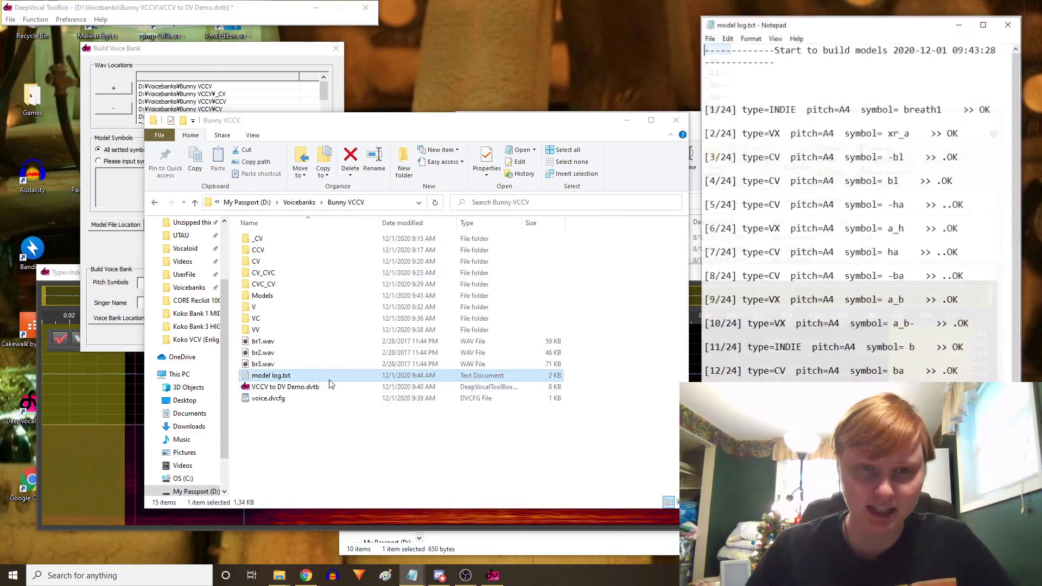
drag(824, 26, 719, 15)
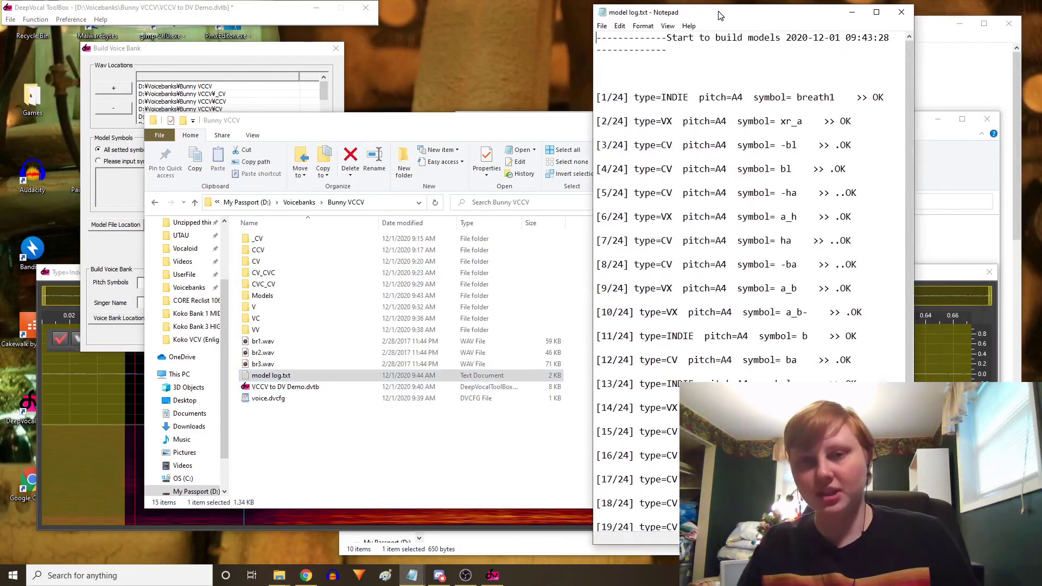
Step: Search the model log for "error" with Match case and Wrap around turned off
key(ctrl+f)
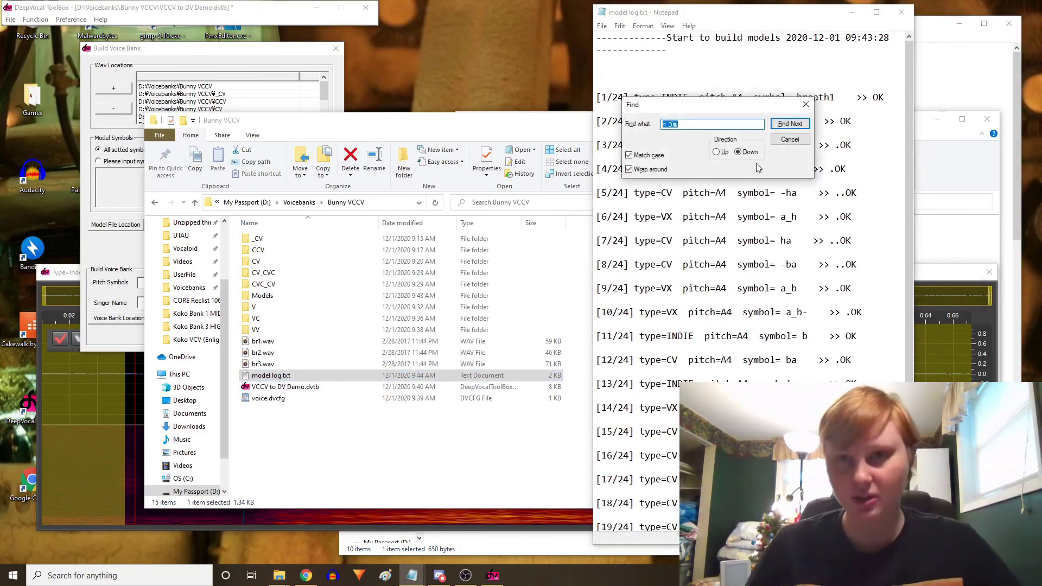
key(BackSpace)
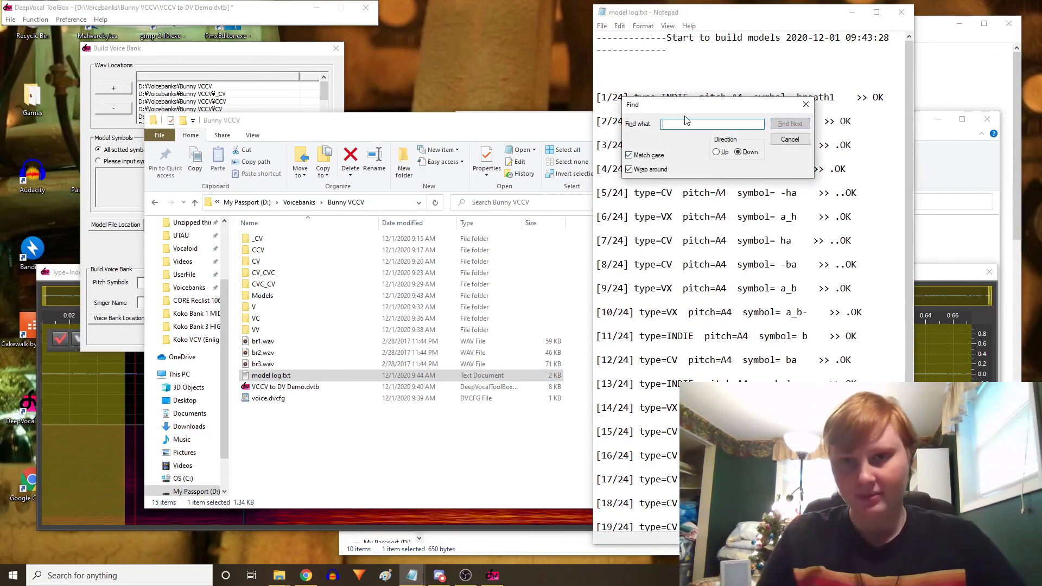
click(634, 156)
click(629, 169)
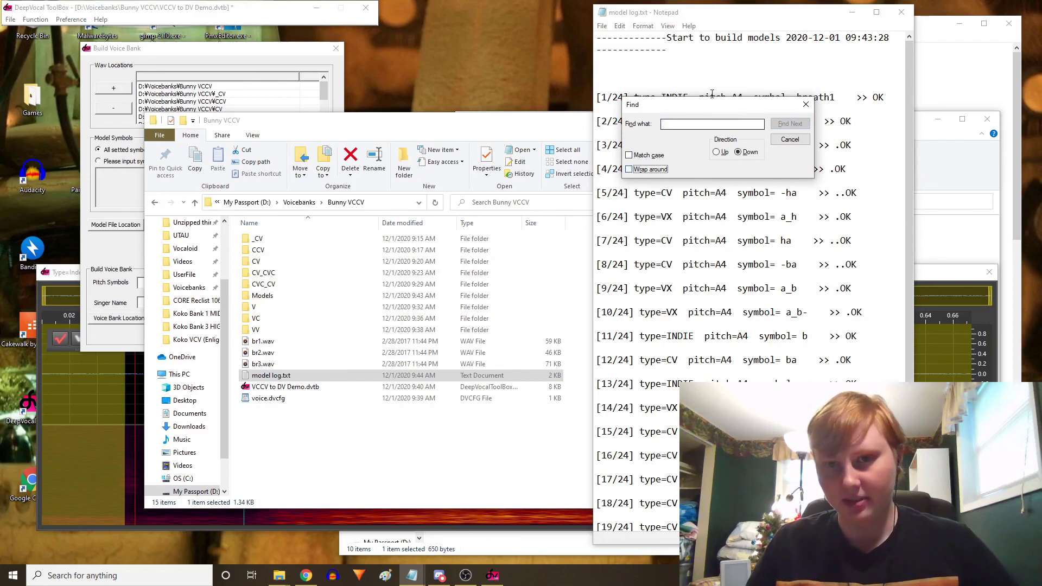
click(707, 123)
text(error)
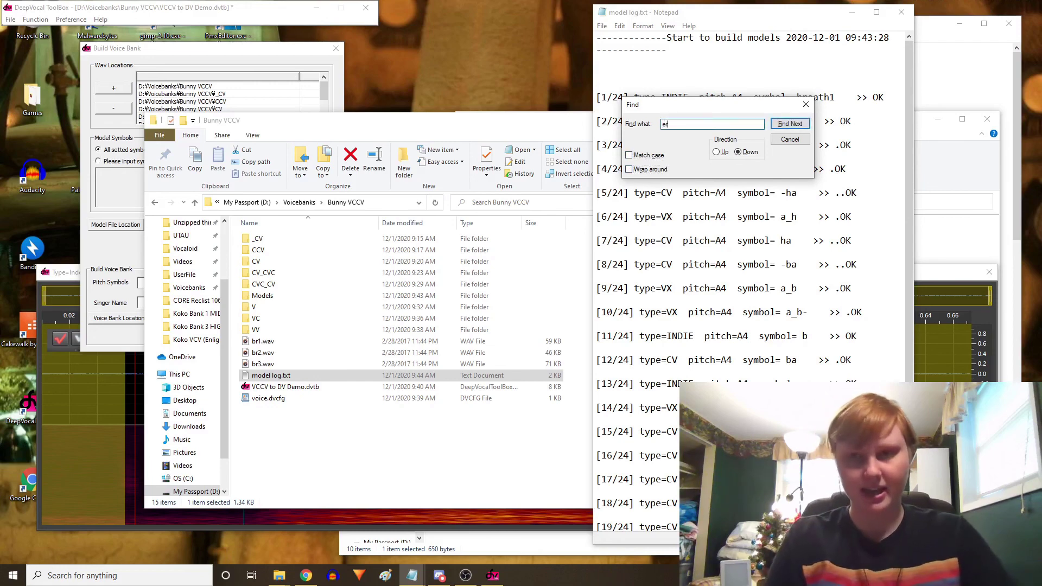
click(790, 125)
click(550, 327)
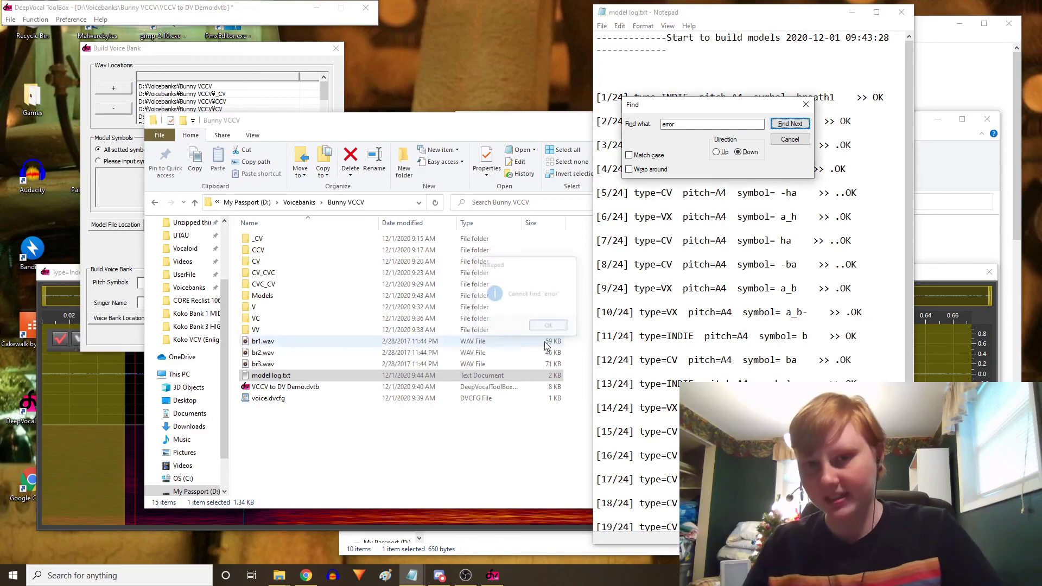
Step: Look through all entries of the model log for build problems, and close the search and the log file
scroll(751, 348, down, 2)
scroll(751, 348, down, 1)
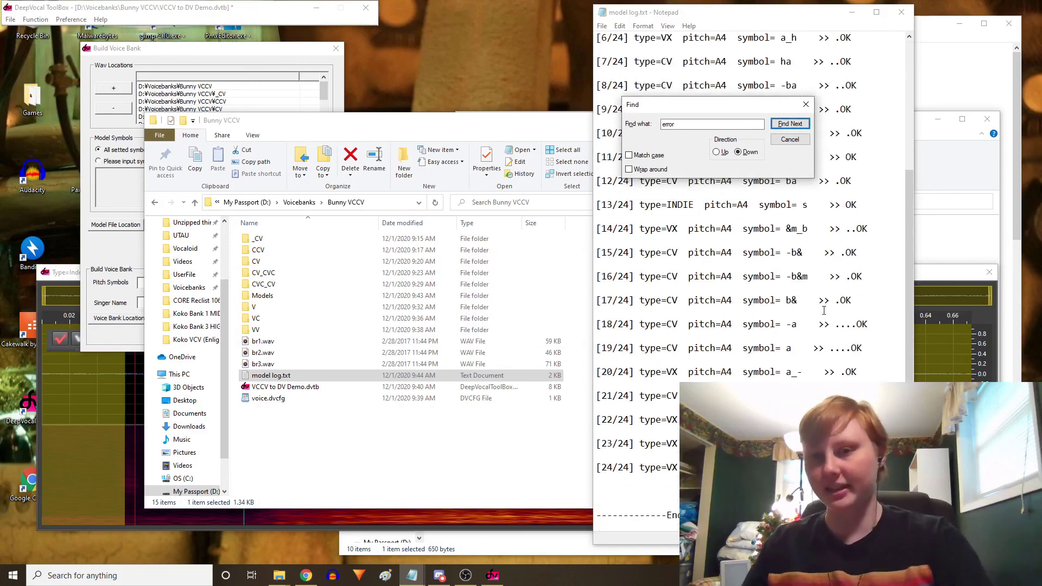
scroll(828, 336, up, 4)
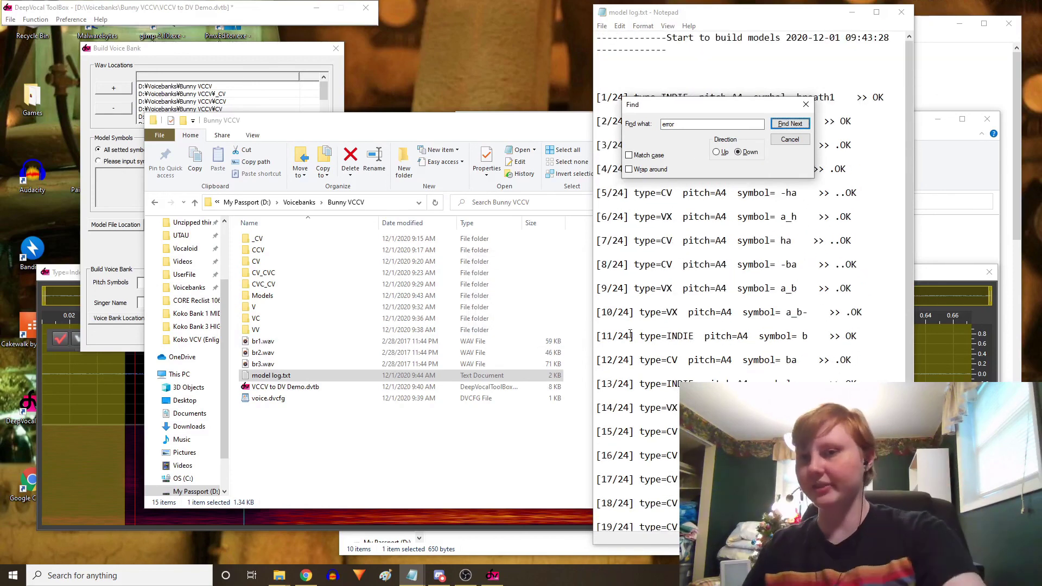
click(805, 104)
click(903, 16)
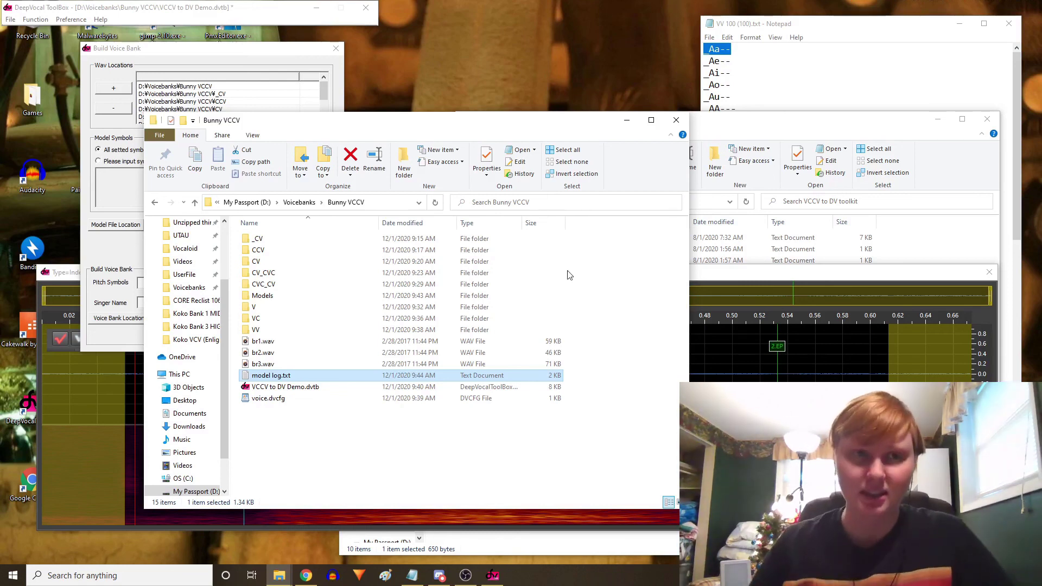
Step: Switch to the Build Voice Bank window in DeepVocal ToolBox and enter A4 as pitch symbol and "VCCV Demo" as singer name
click(256, 60)
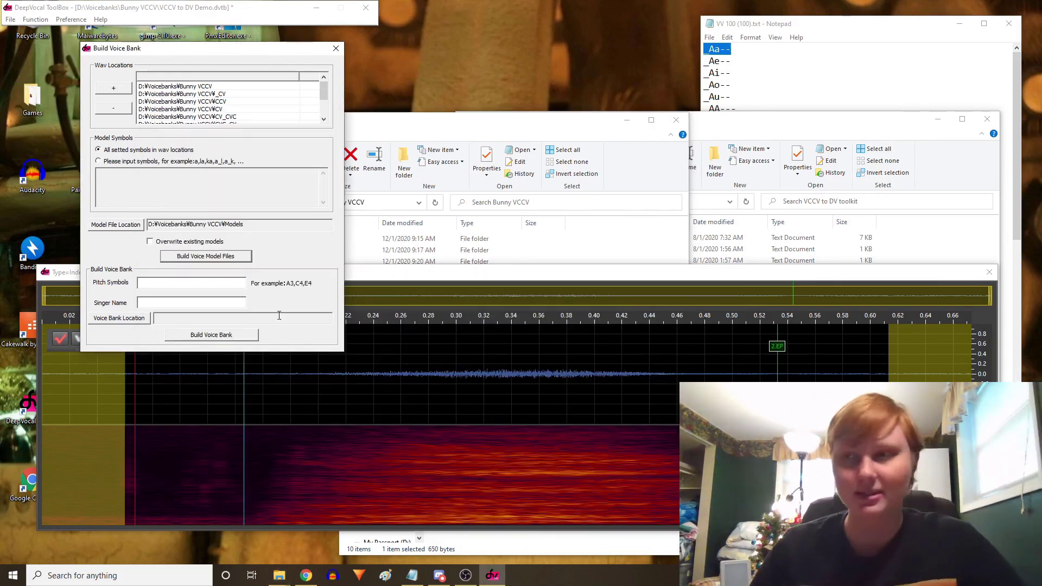
click(198, 282)
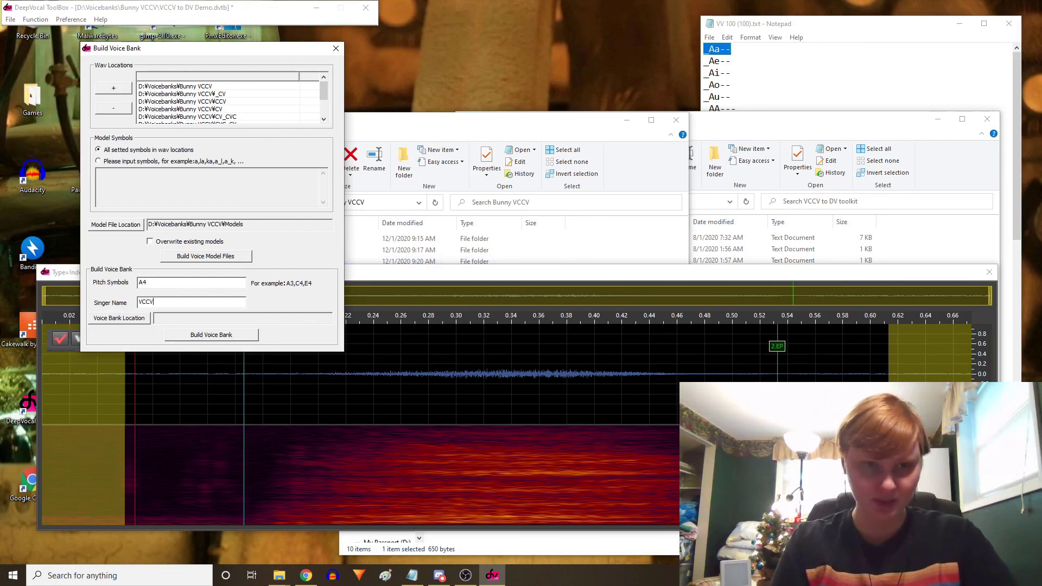
text(E)
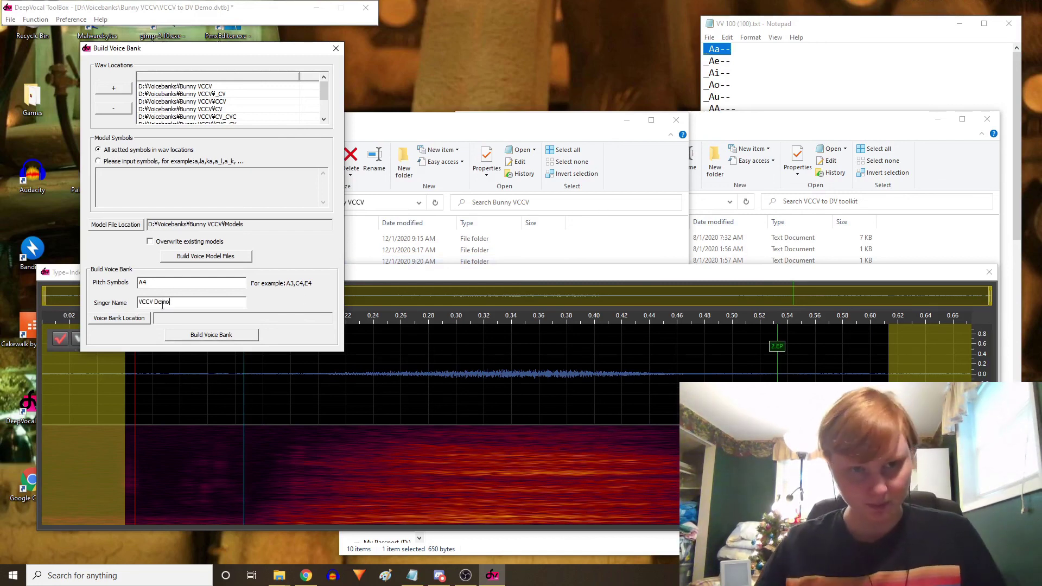
Step: Create a new folder named Bank inside the Bunny VCCV folder and set it as the voice bank location
click(113, 319)
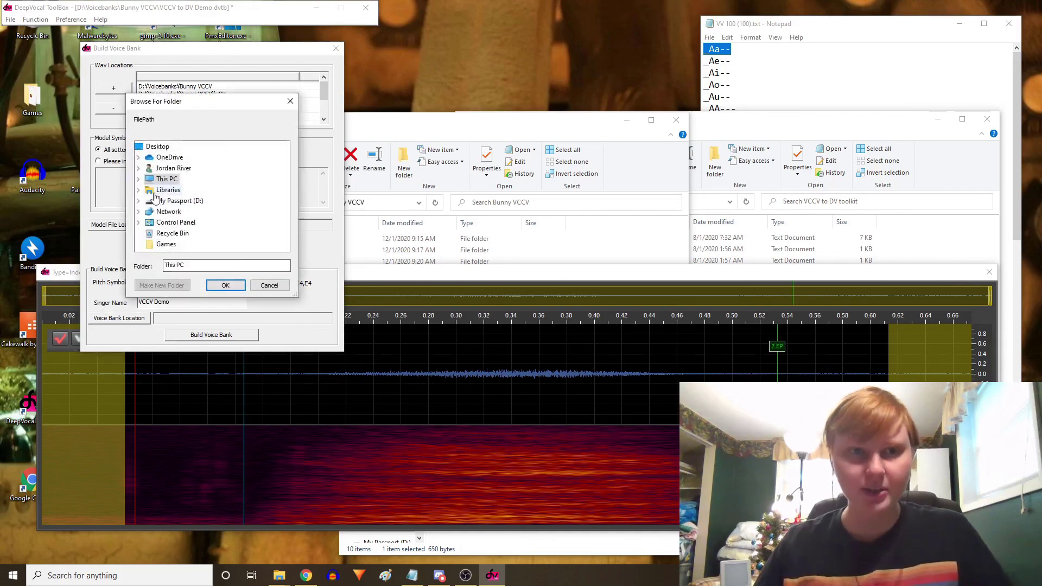
click(139, 202)
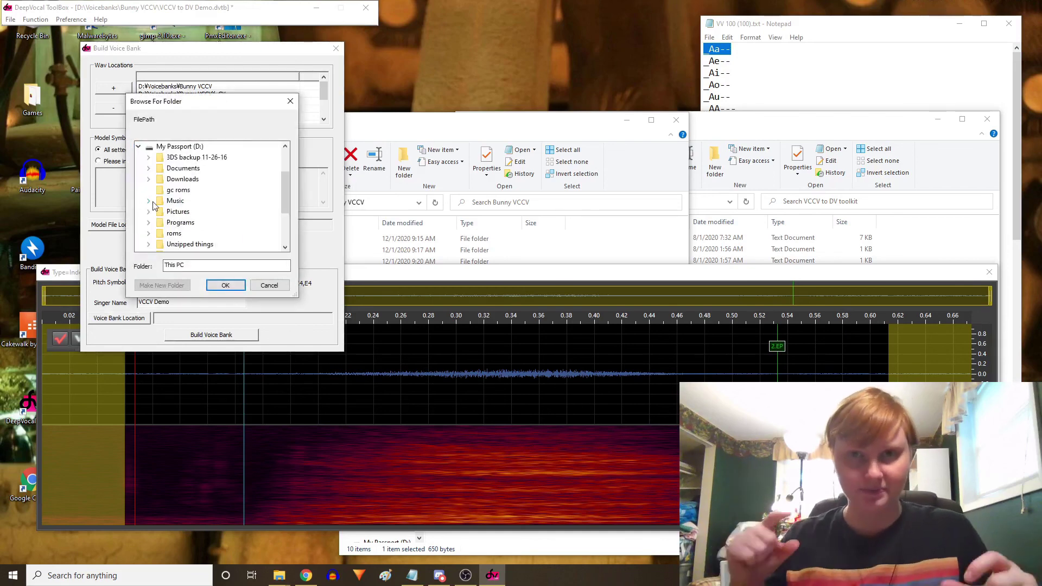
scroll(154, 205, down, 3)
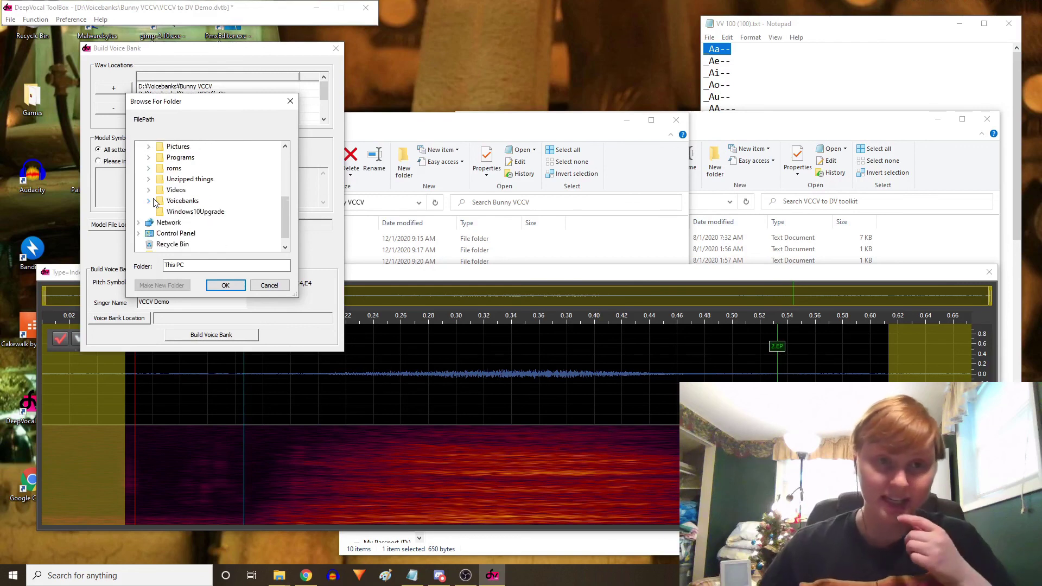
click(148, 189)
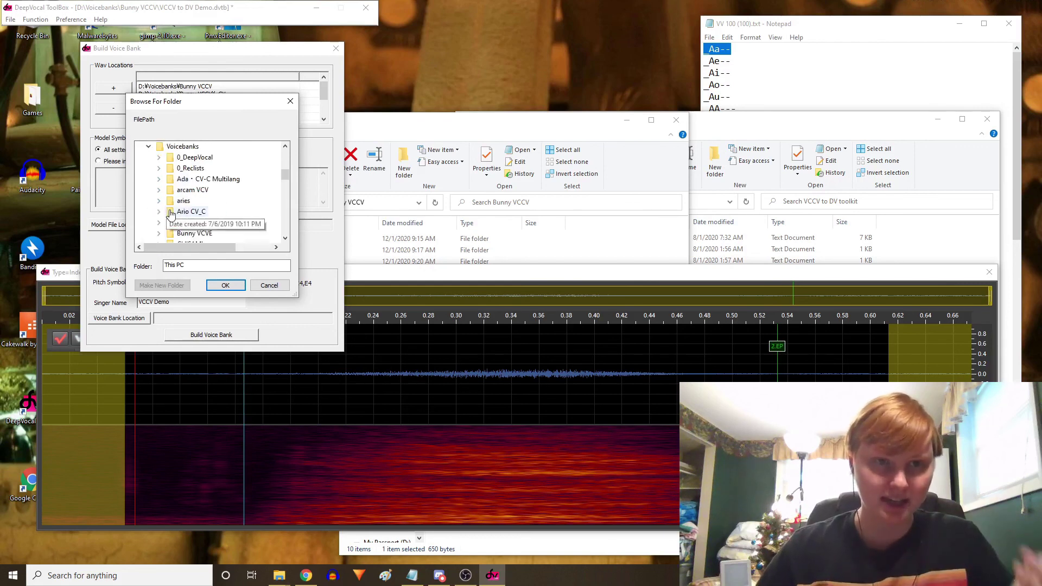
scroll(157, 167, down, 1)
click(159, 157)
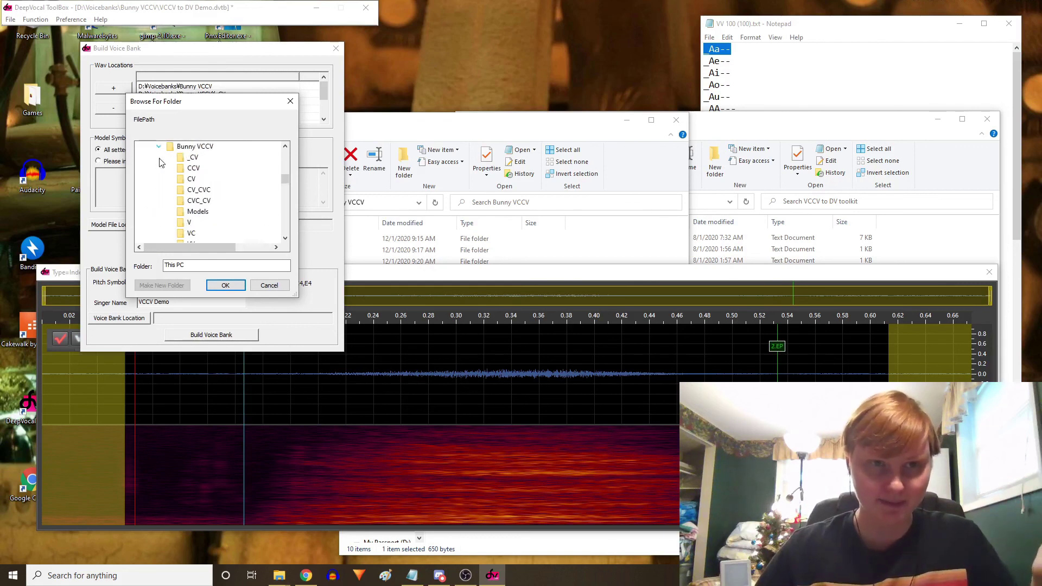
click(194, 147)
click(225, 285)
Step: Build the voice bank with the log saved as "bank log" in the Bunny VCCV folder, and look through the build output
click(250, 335)
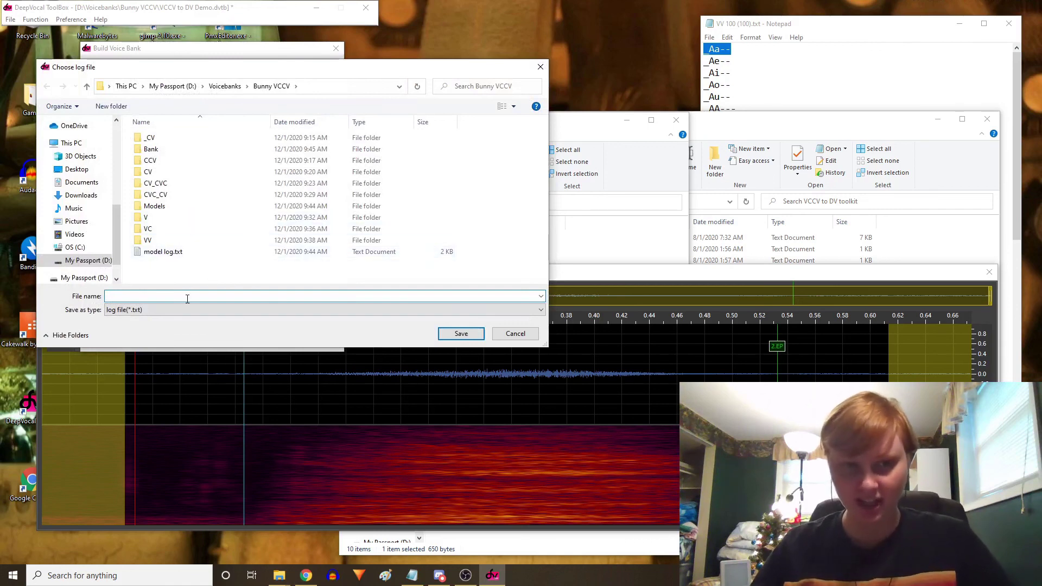
text(bank)
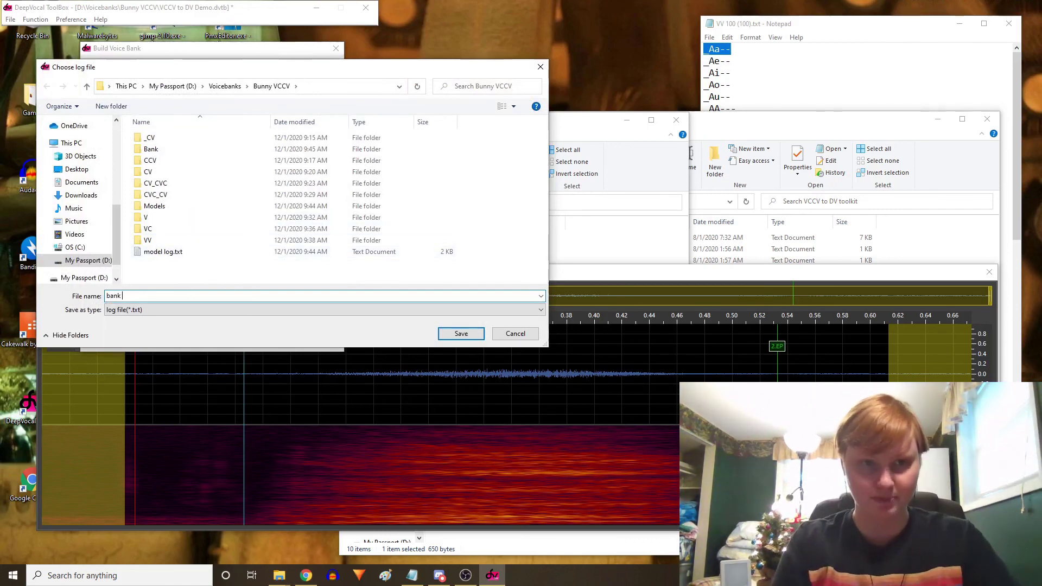
text( log)
key(Return)
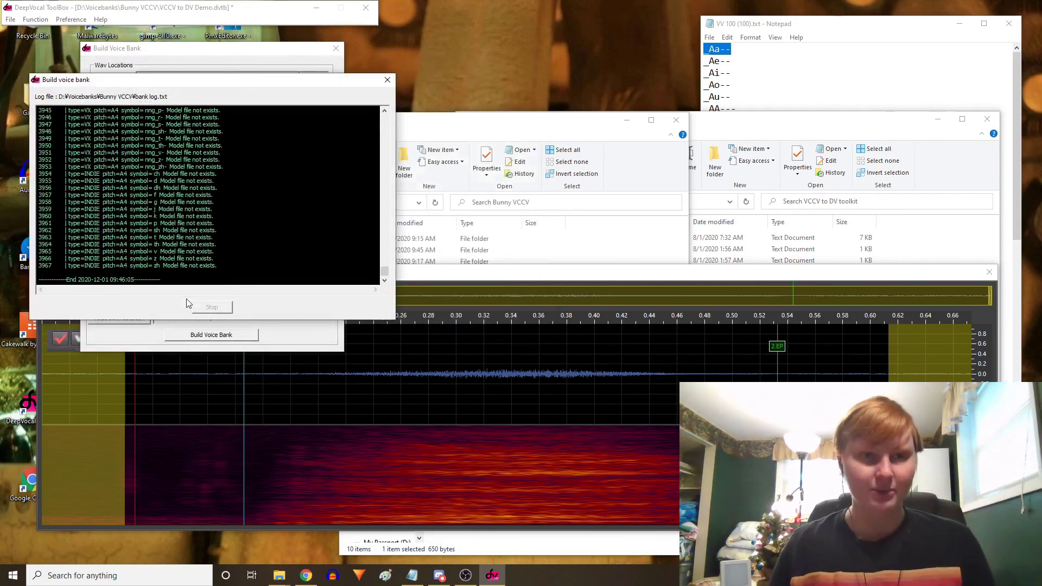
scroll(206, 195, up, 9)
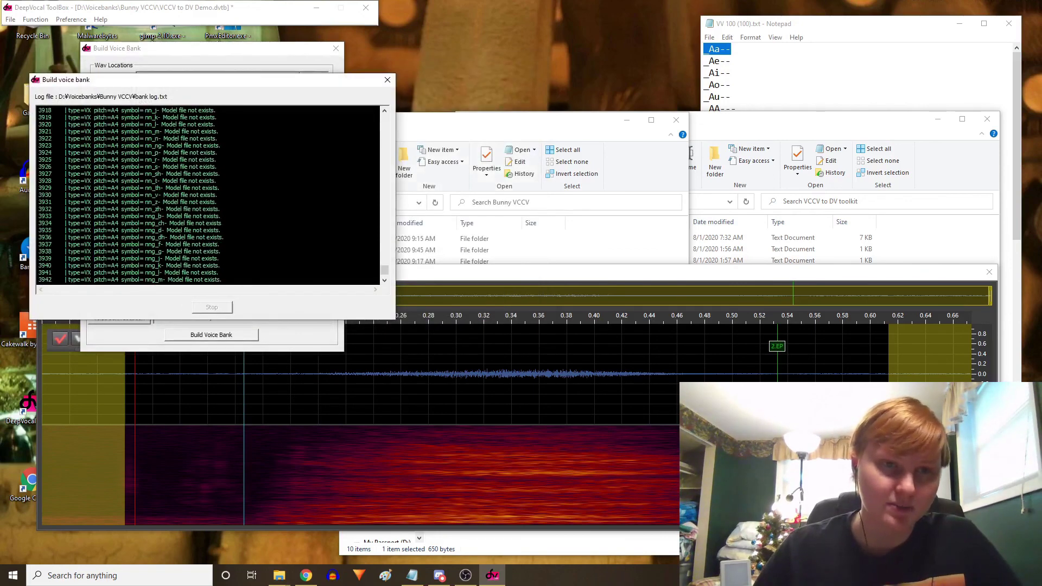
scroll(207, 195, up, 12)
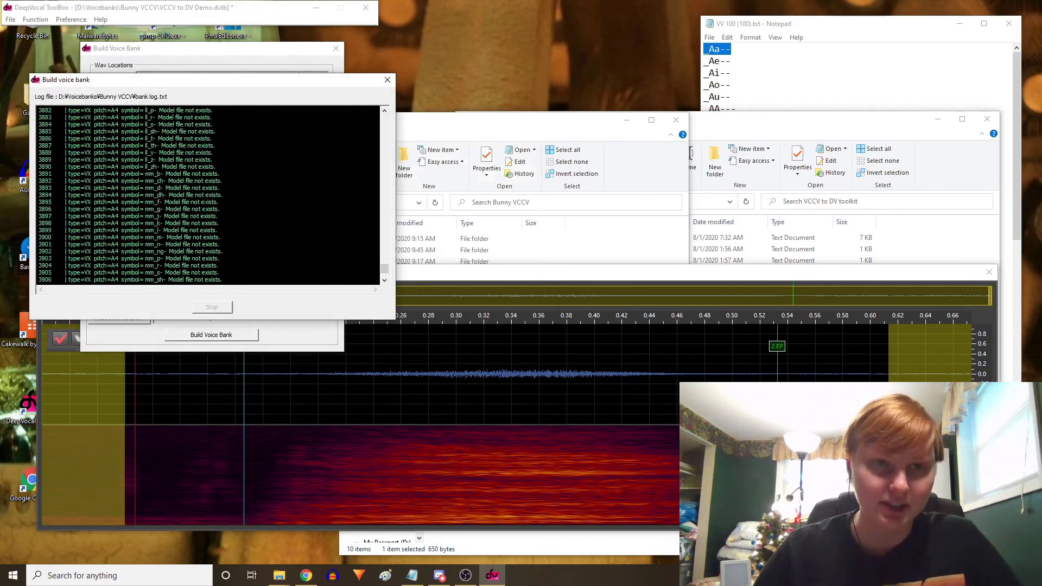
scroll(206, 196, down, 20)
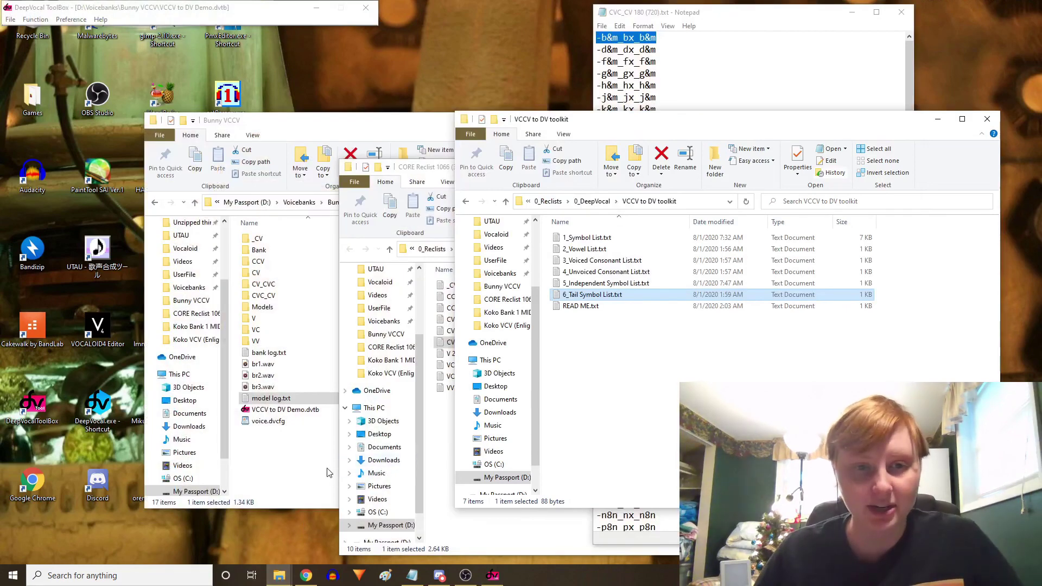
Step: Switch to the Bunny VCCV folder in File Explorer, open its Bank folder and select the SKC, SKI and voice.sksd files
click(329, 472)
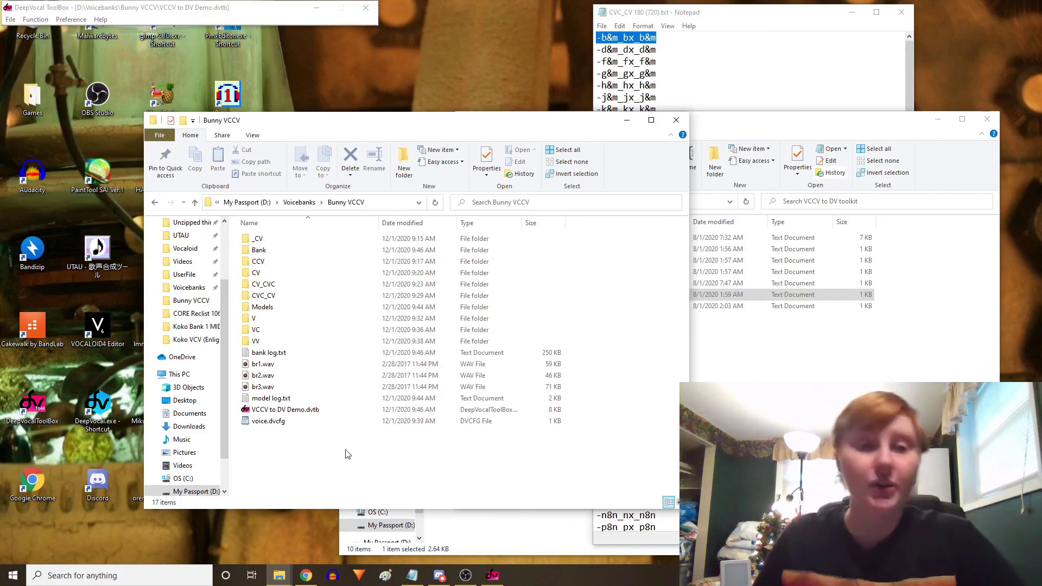
double_click(298, 250)
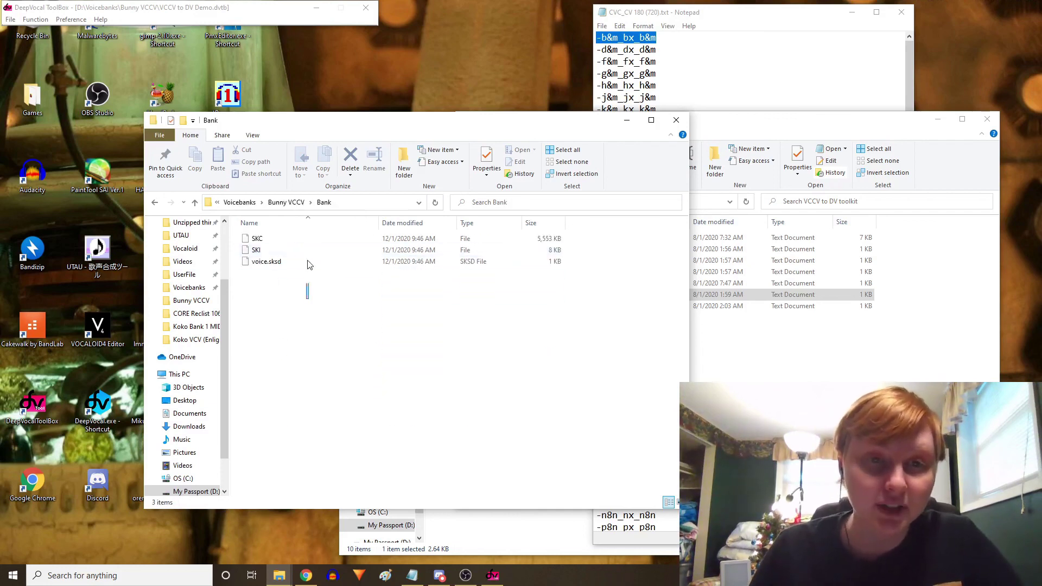
drag(307, 265, 309, 244)
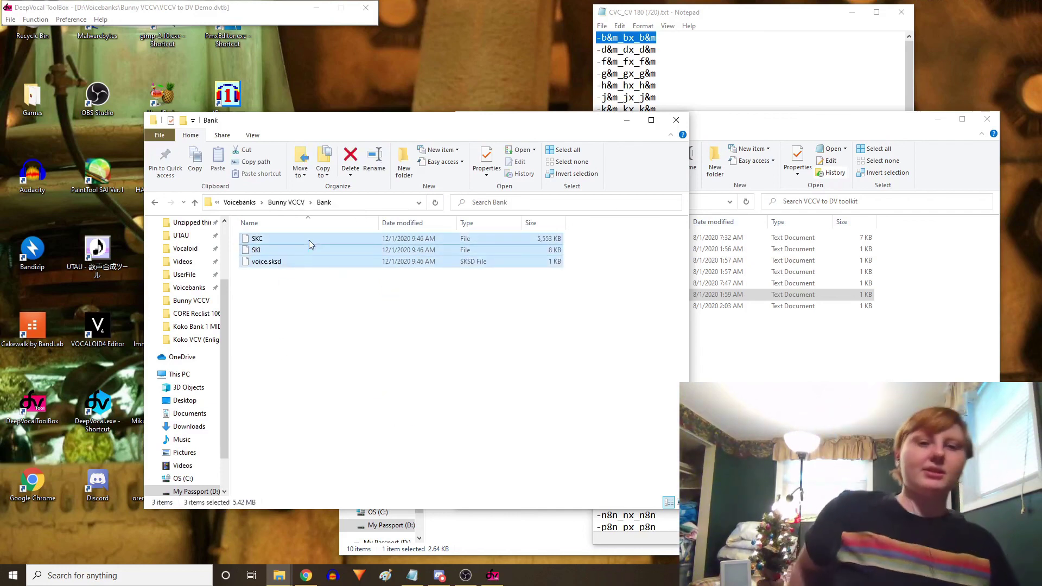